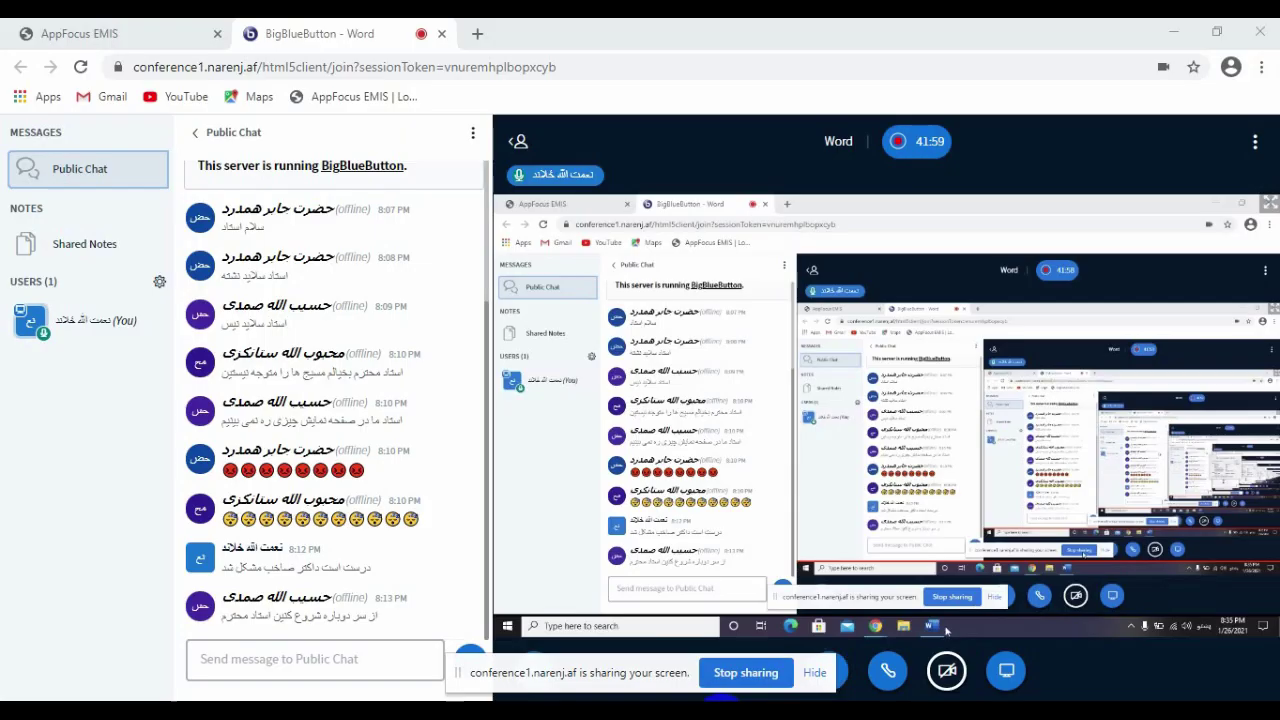
Switch from the BigBlueButton meeting in Chrome back to the Word document.
click(721, 700)
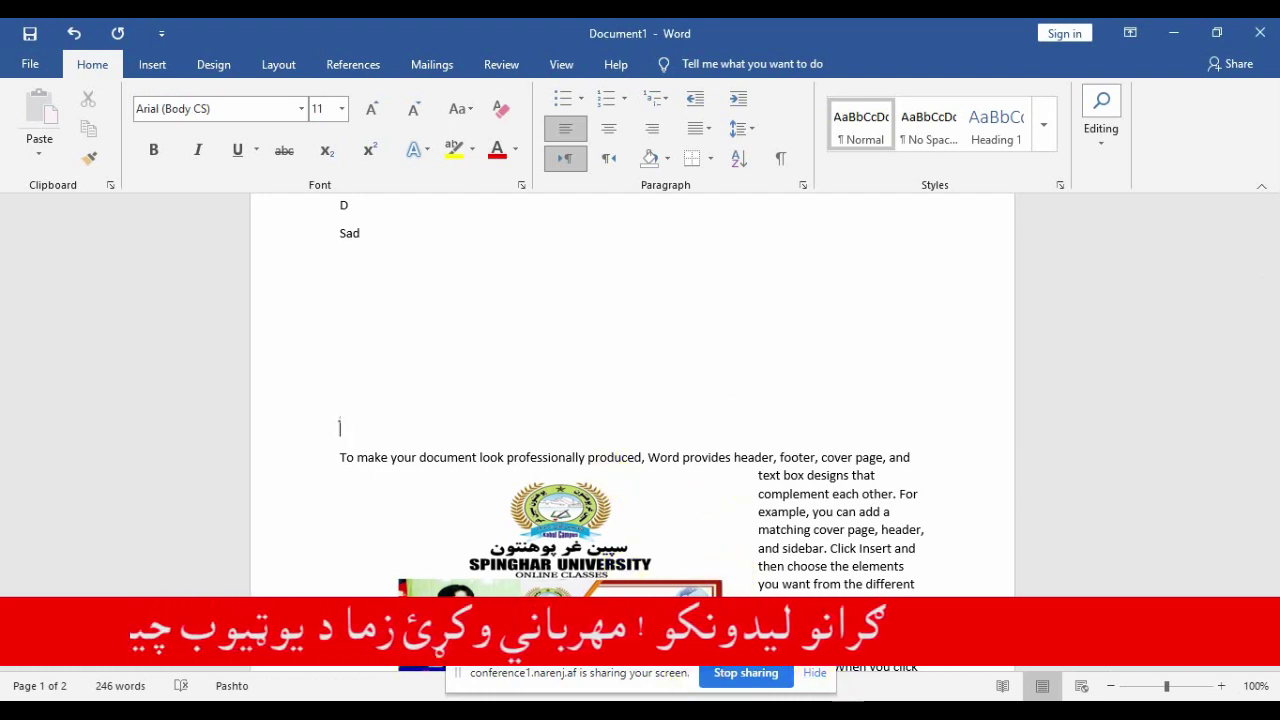
click(613, 698)
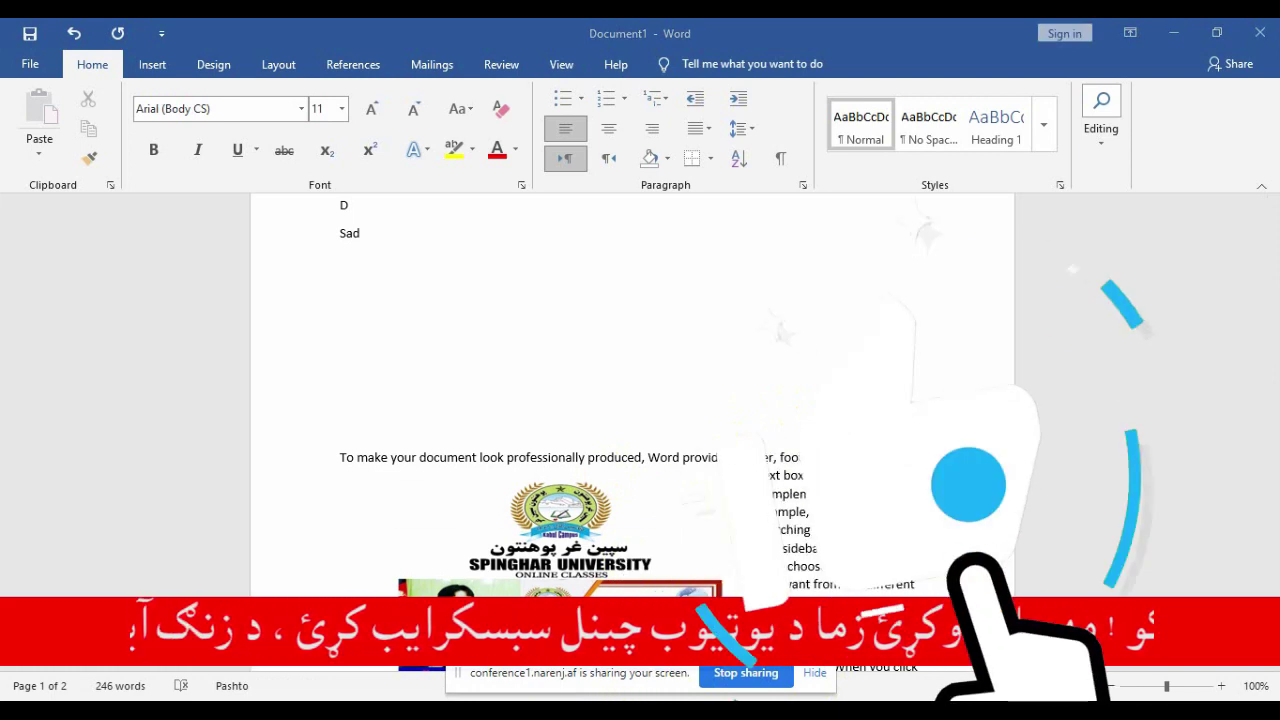
mouse_move(622, 695)
click(555, 667)
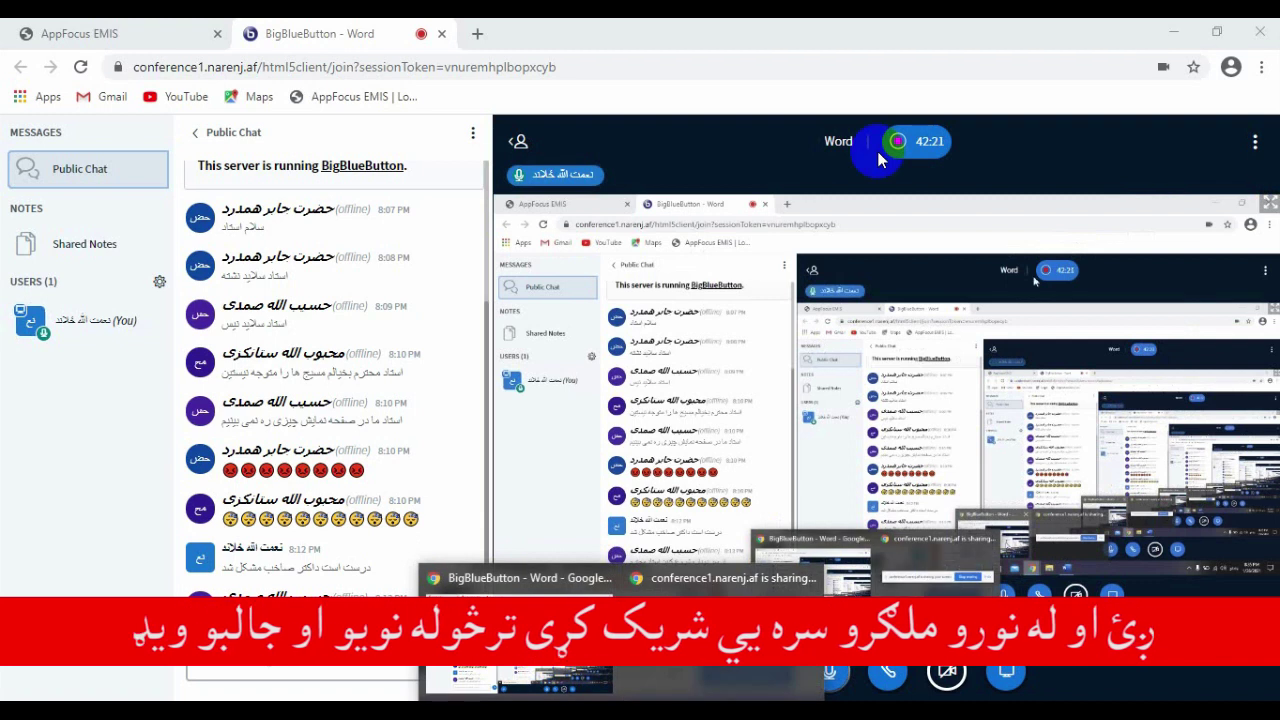
key(alt+Tab)
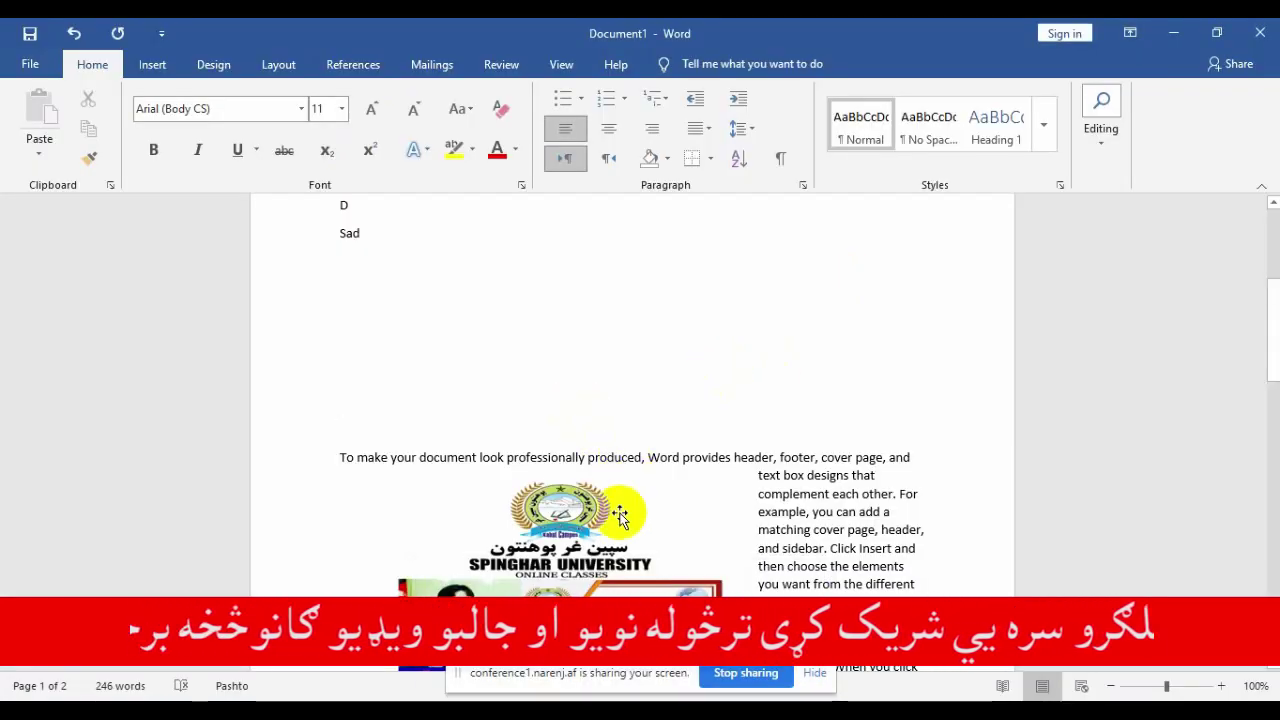
Select the Spinghar University logo and look through its Wrap Text choices on Picture Tools Format.
click(635, 588)
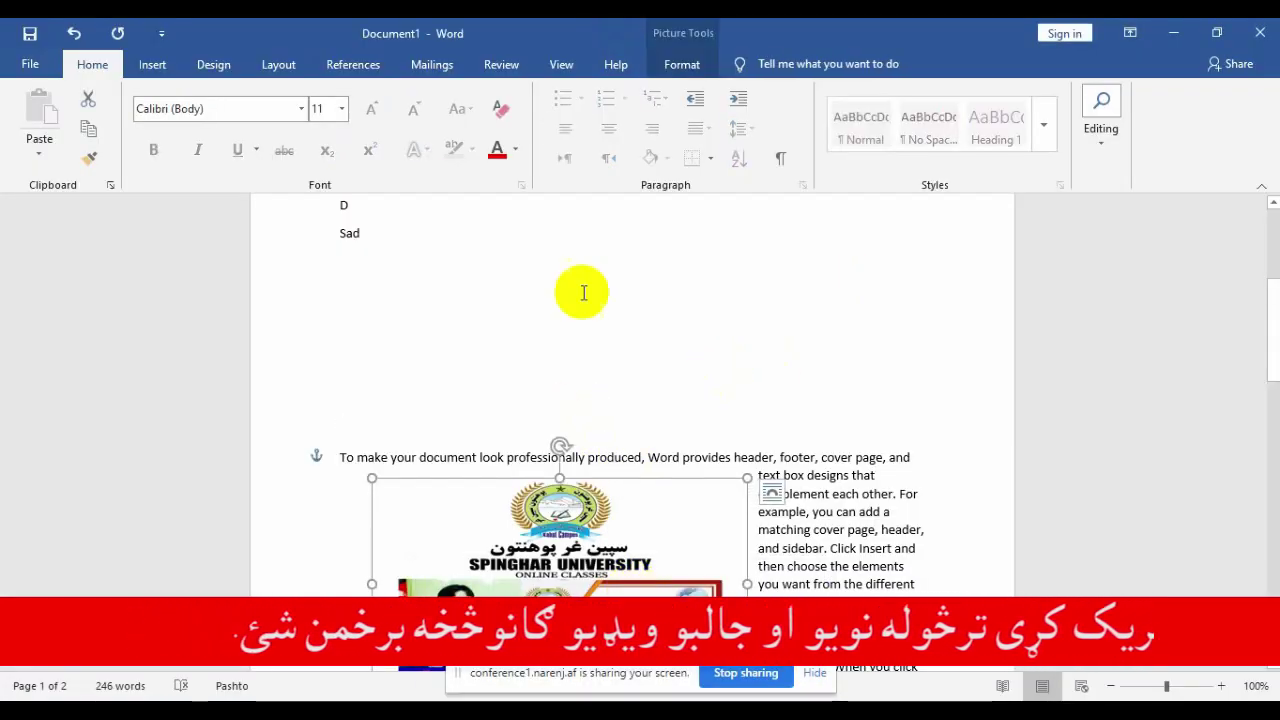
click(682, 65)
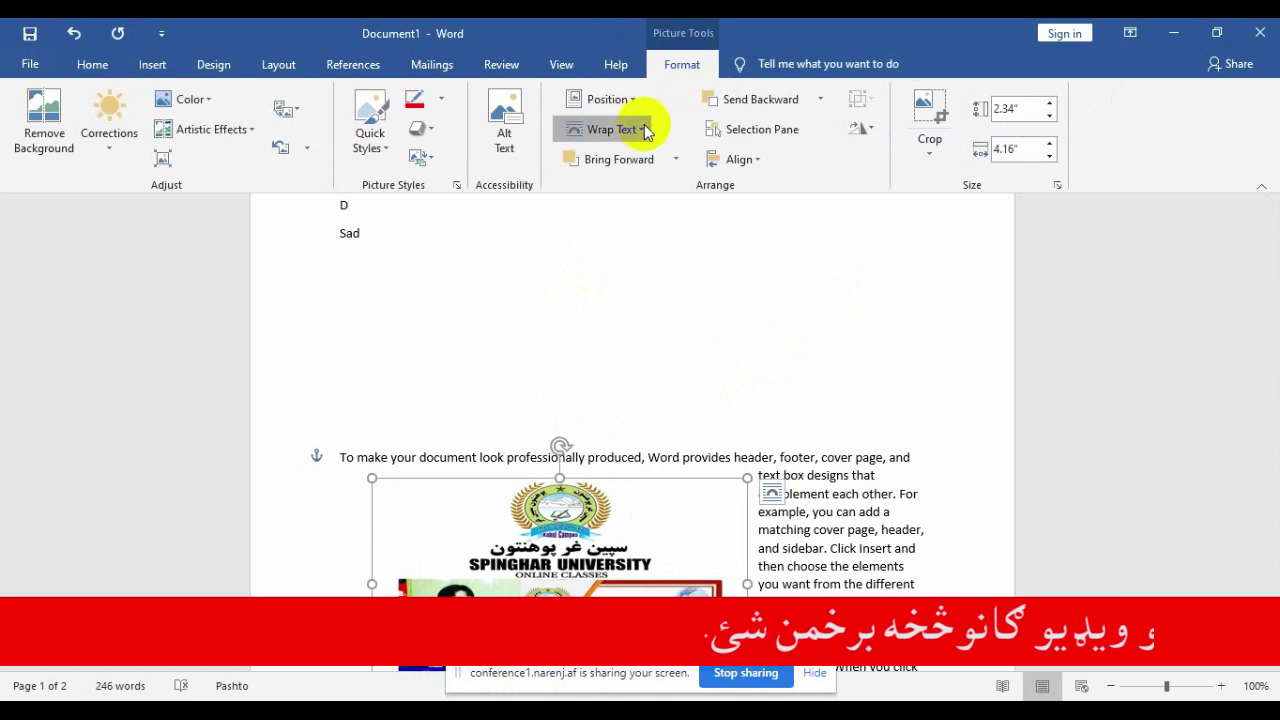
click(644, 128)
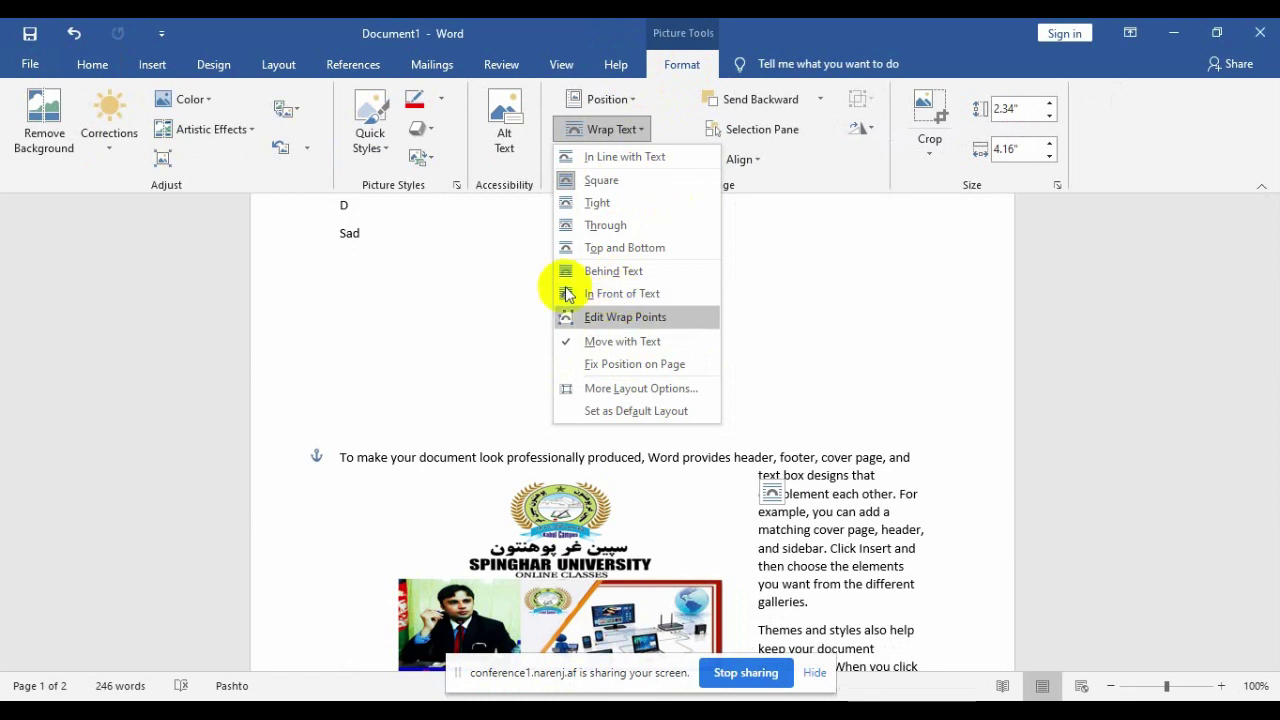
click(790, 462)
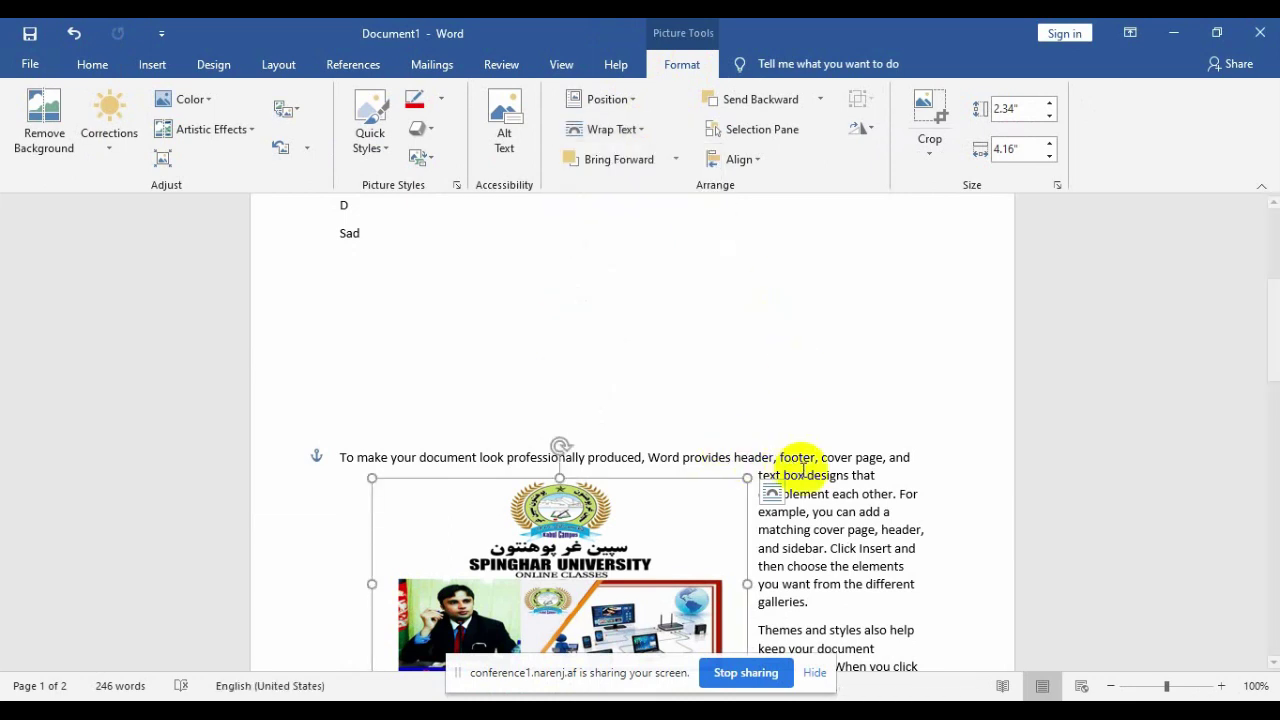
click(807, 462)
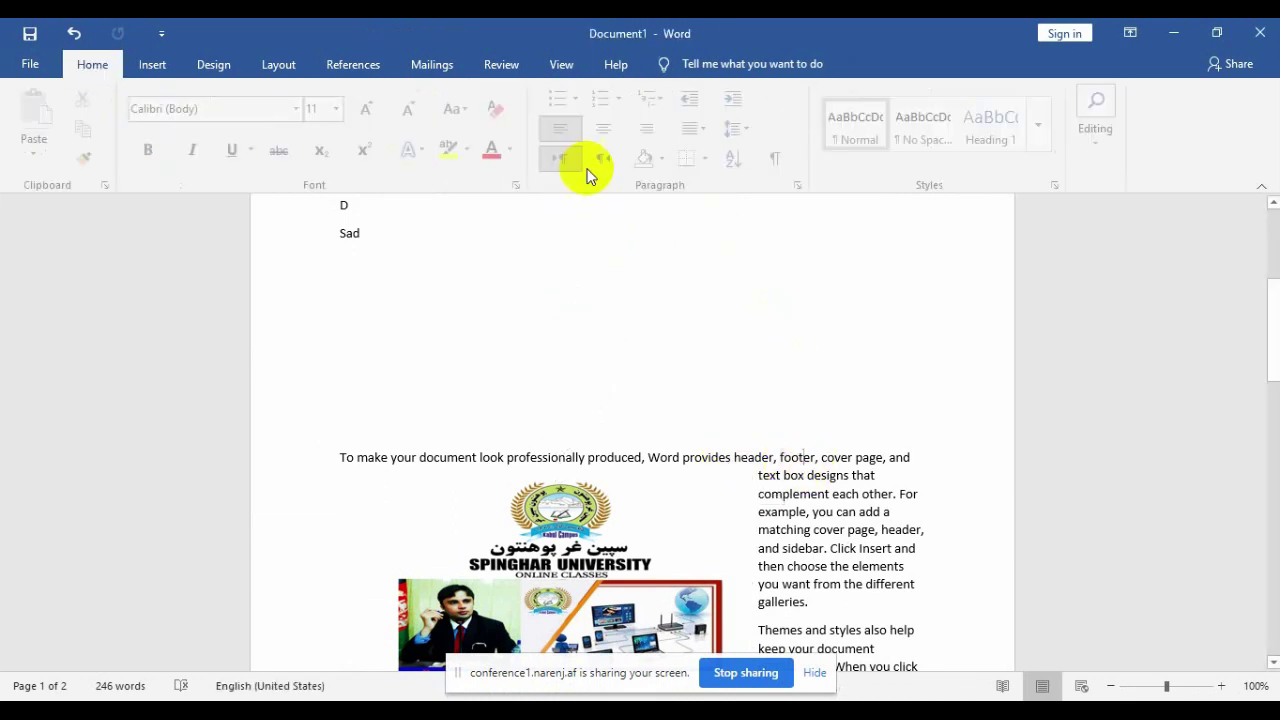
click(656, 598)
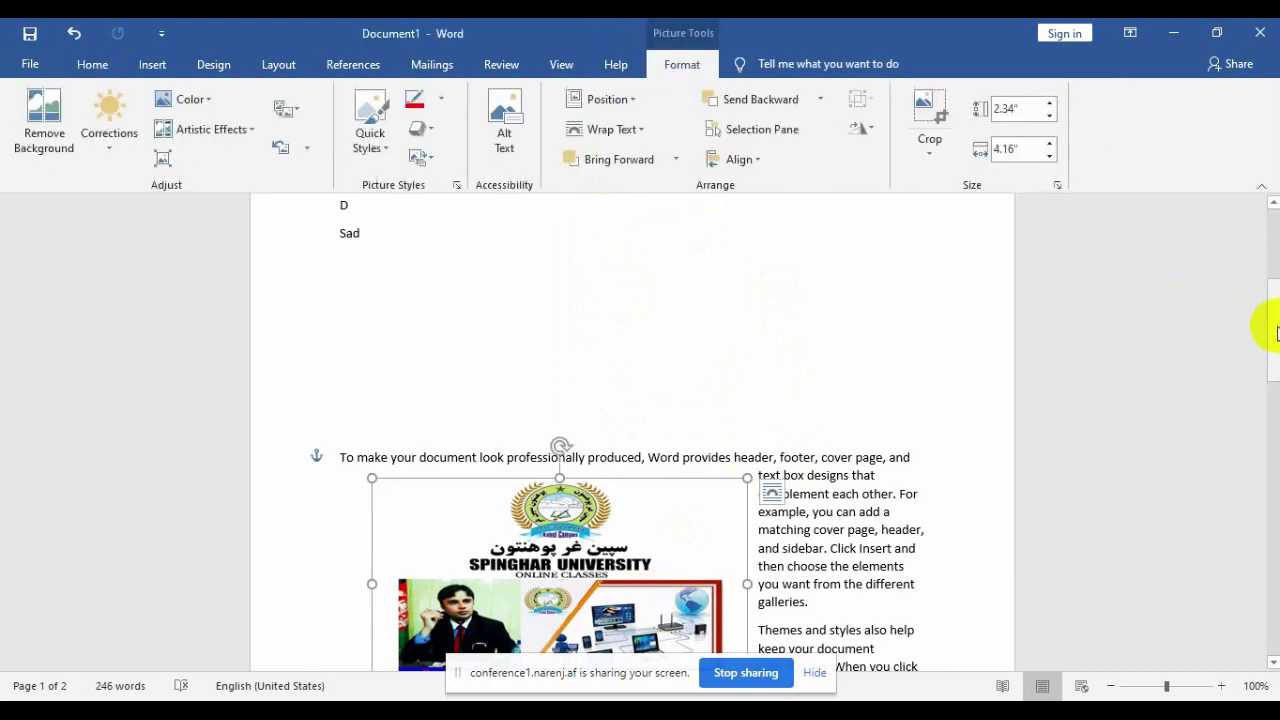
mouse_move(1272, 345)
mouse_down()
mouse_move(1273, 372)
mouse_move(1094, 329)
mouse_up()
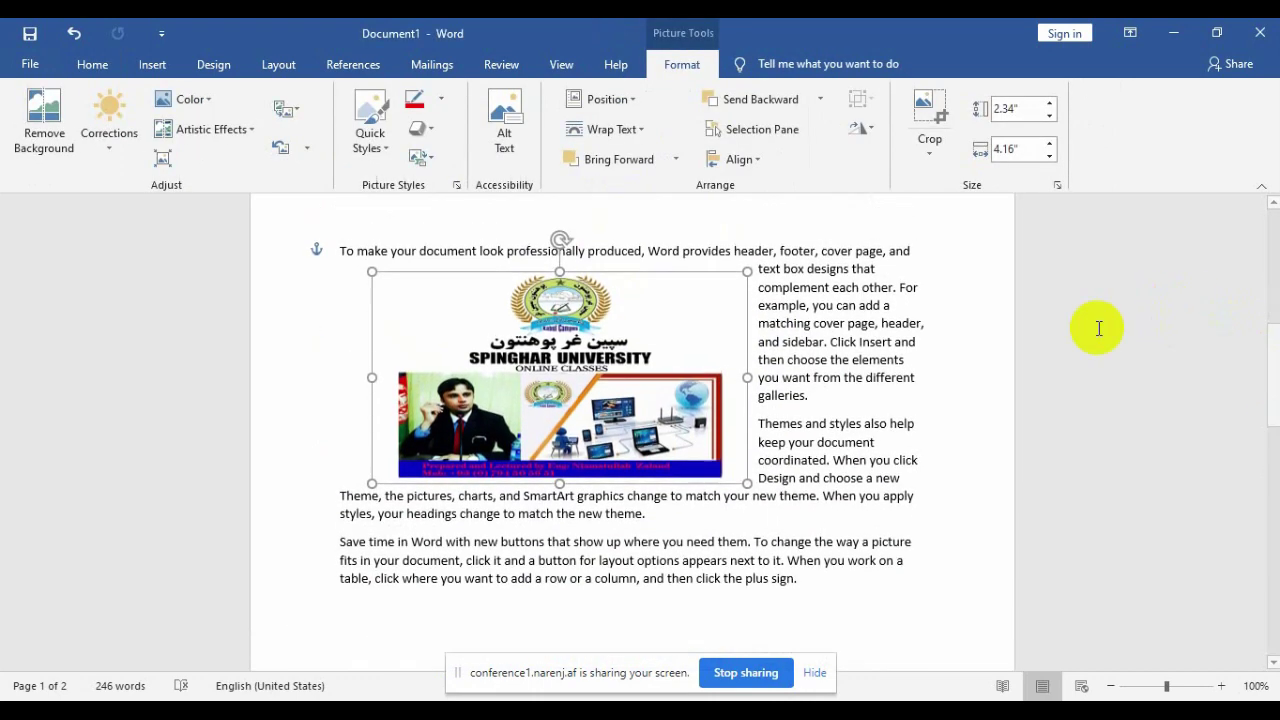
click(674, 163)
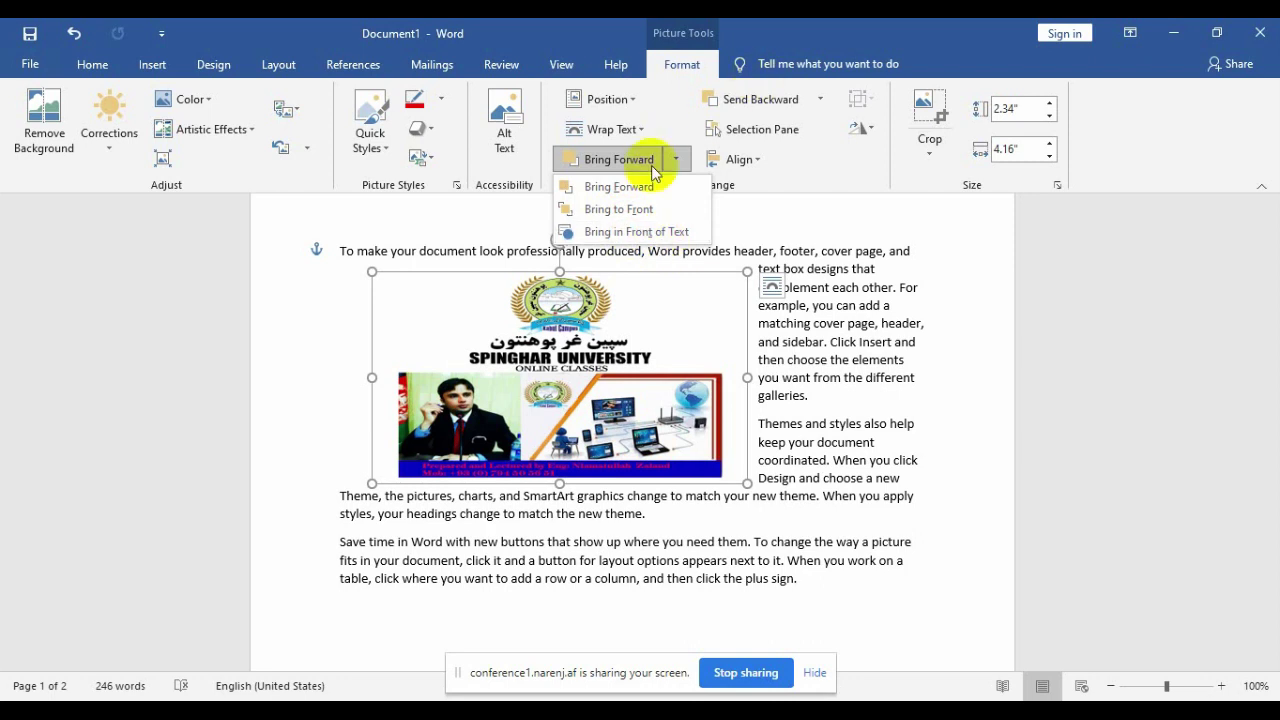
click(760, 100)
click(824, 99)
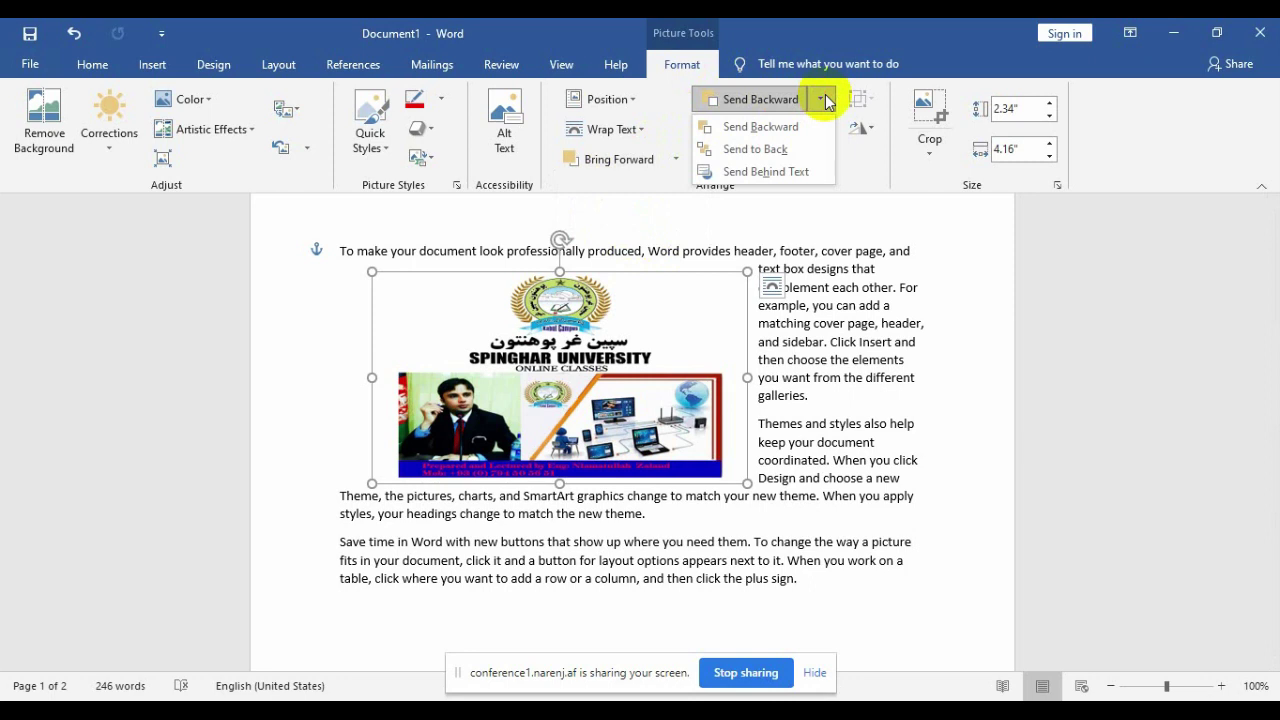
click(766, 172)
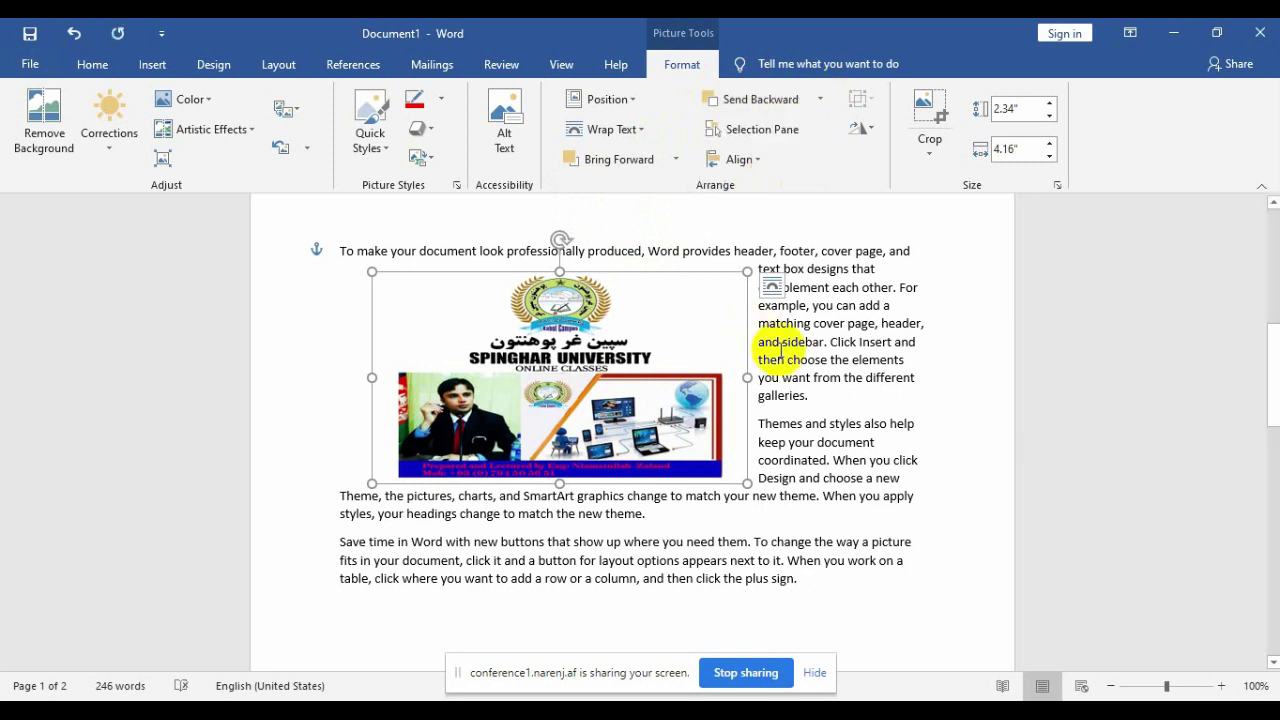
click(780, 350)
click(622, 330)
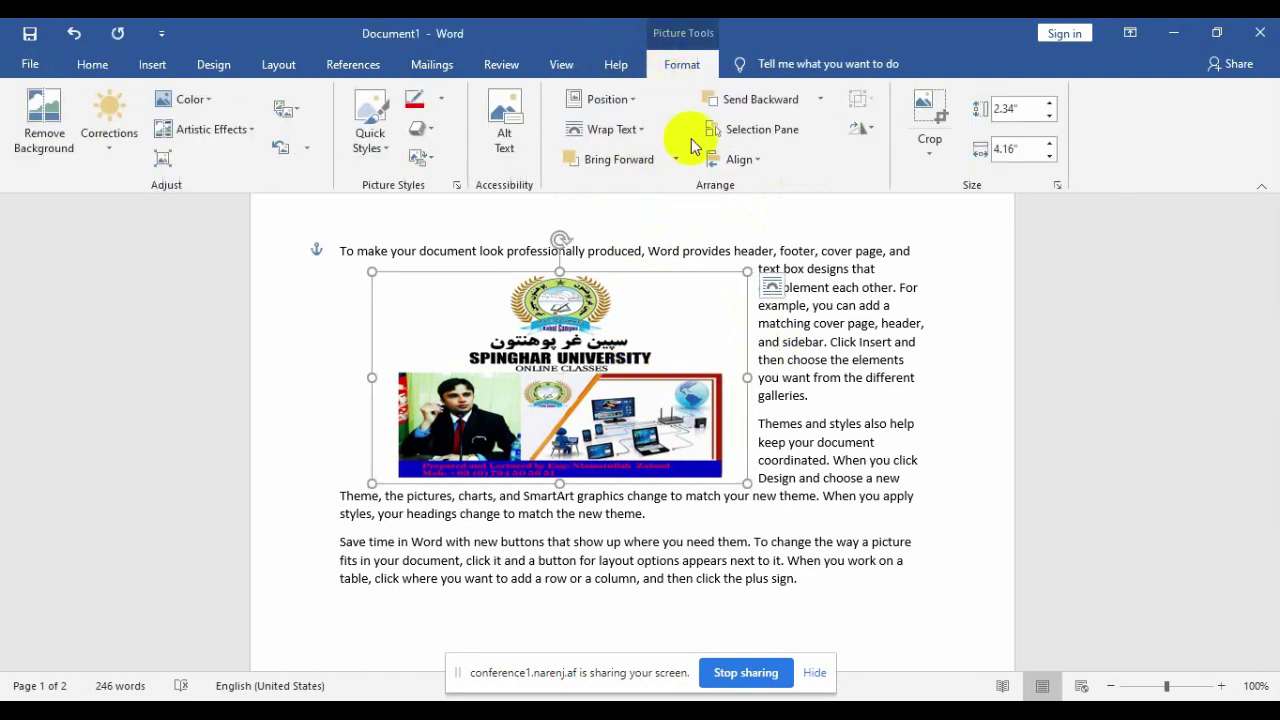
click(819, 99)
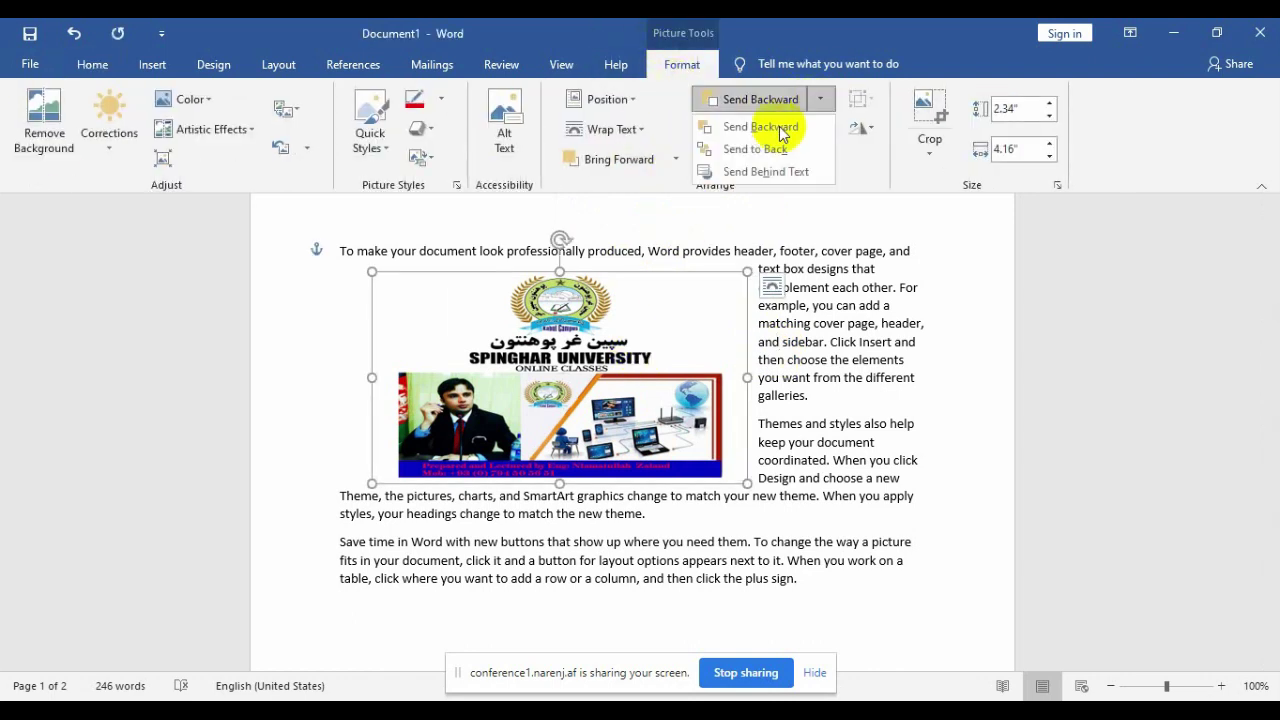
click(745, 175)
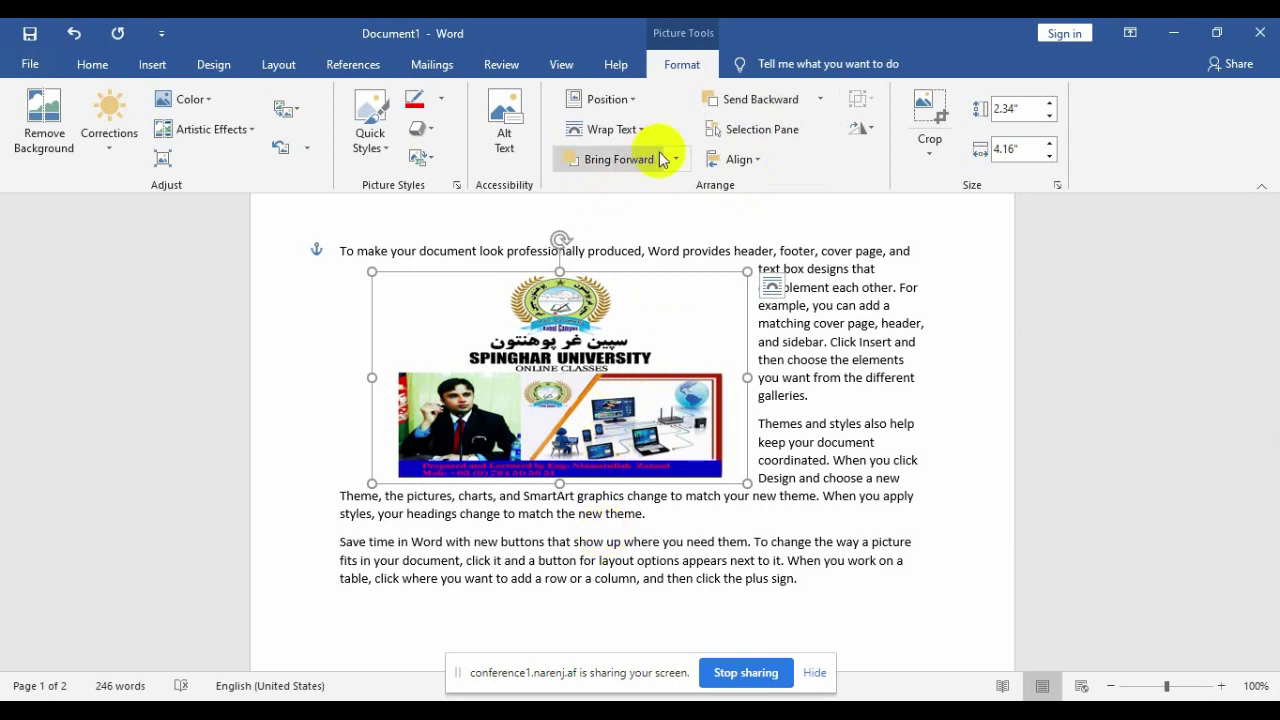
click(822, 98)
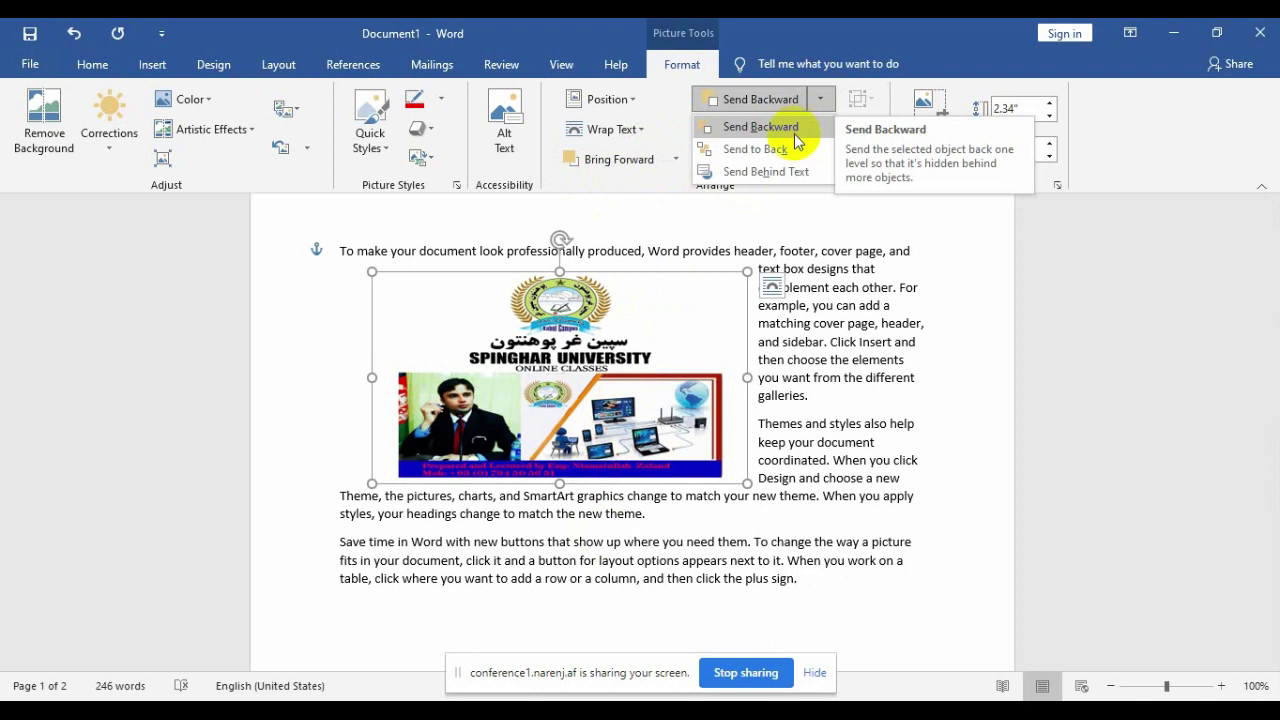
click(790, 134)
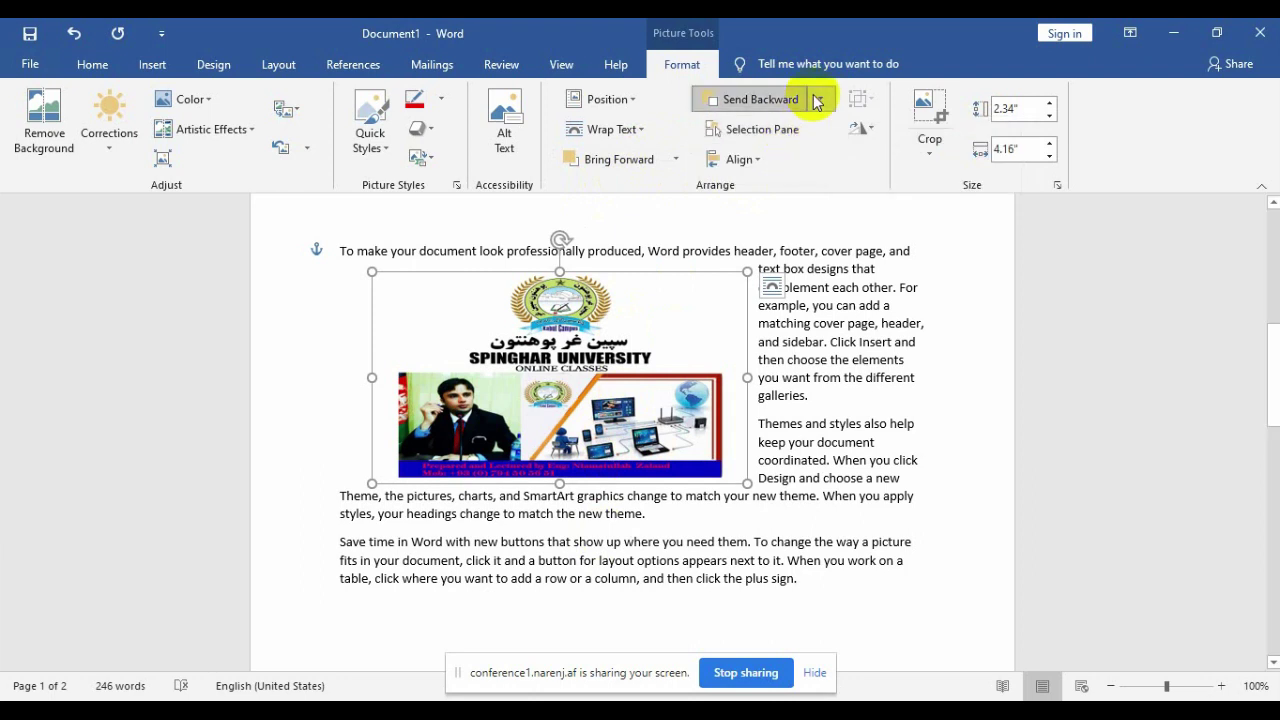
click(818, 99)
click(770, 132)
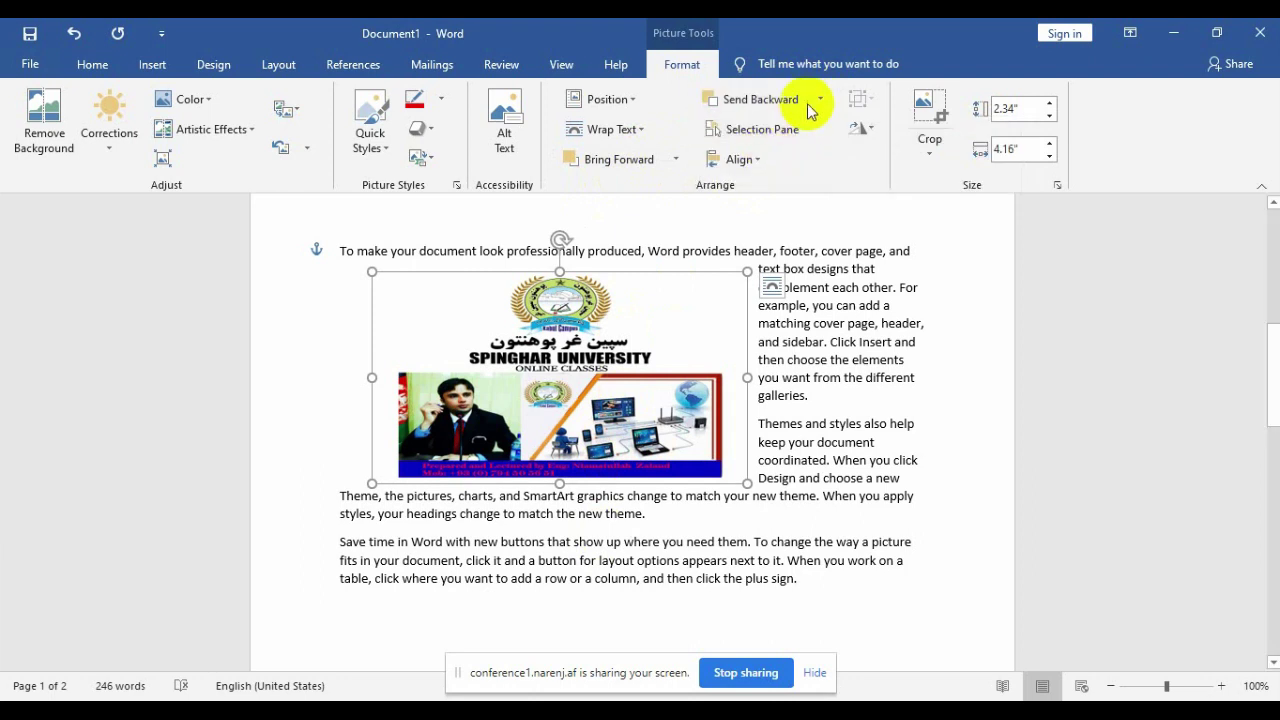
click(818, 99)
click(768, 170)
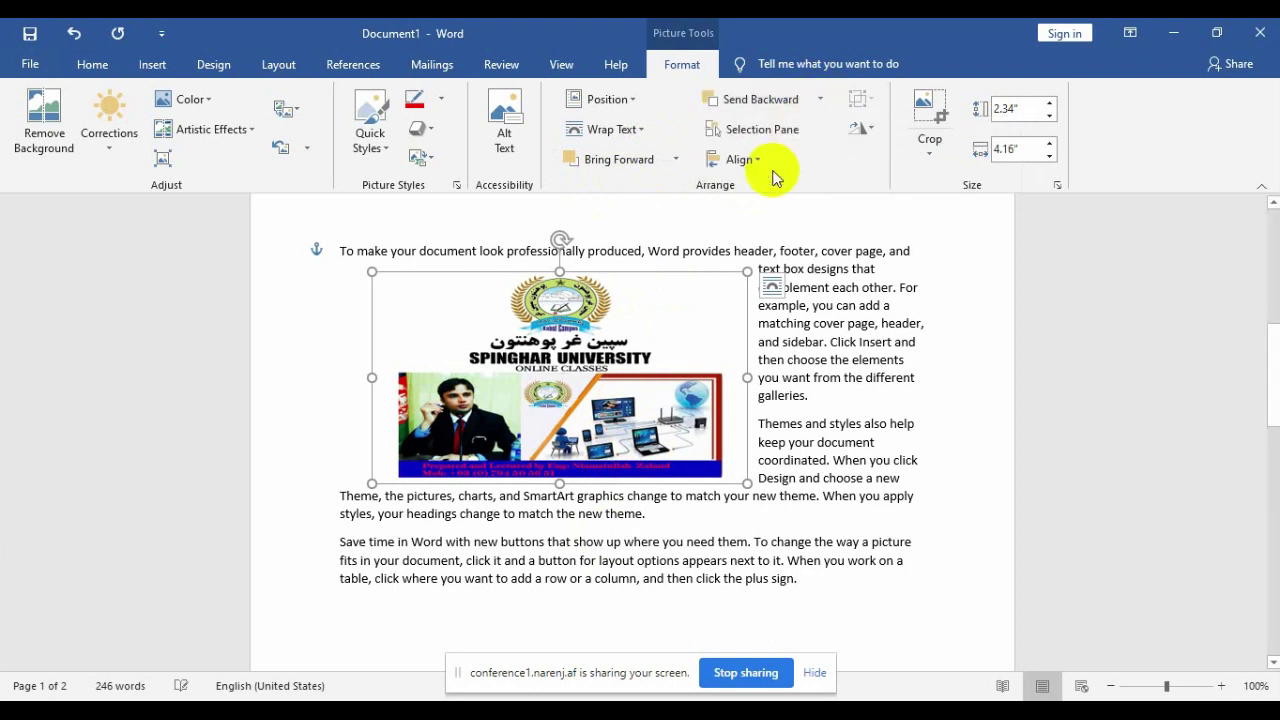
Move the logo lower, send it behind the text, and close the document.
drag(614, 389, 646, 424)
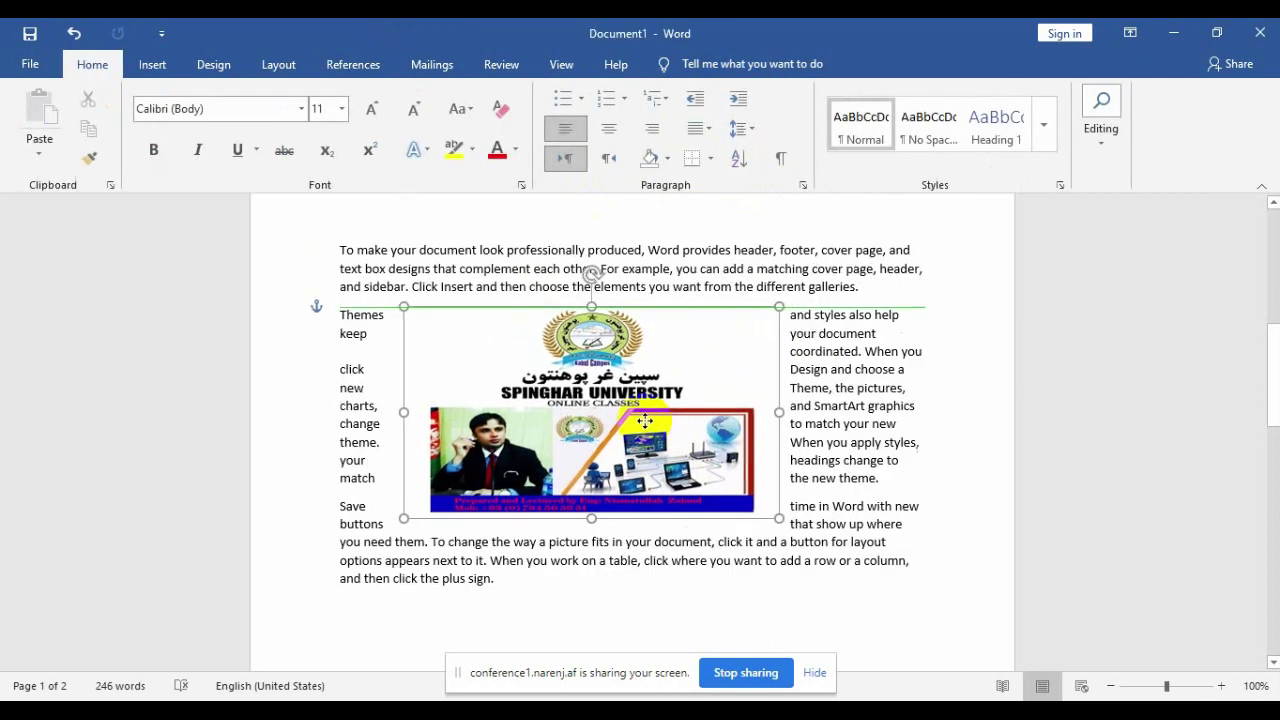
double_click(645, 424)
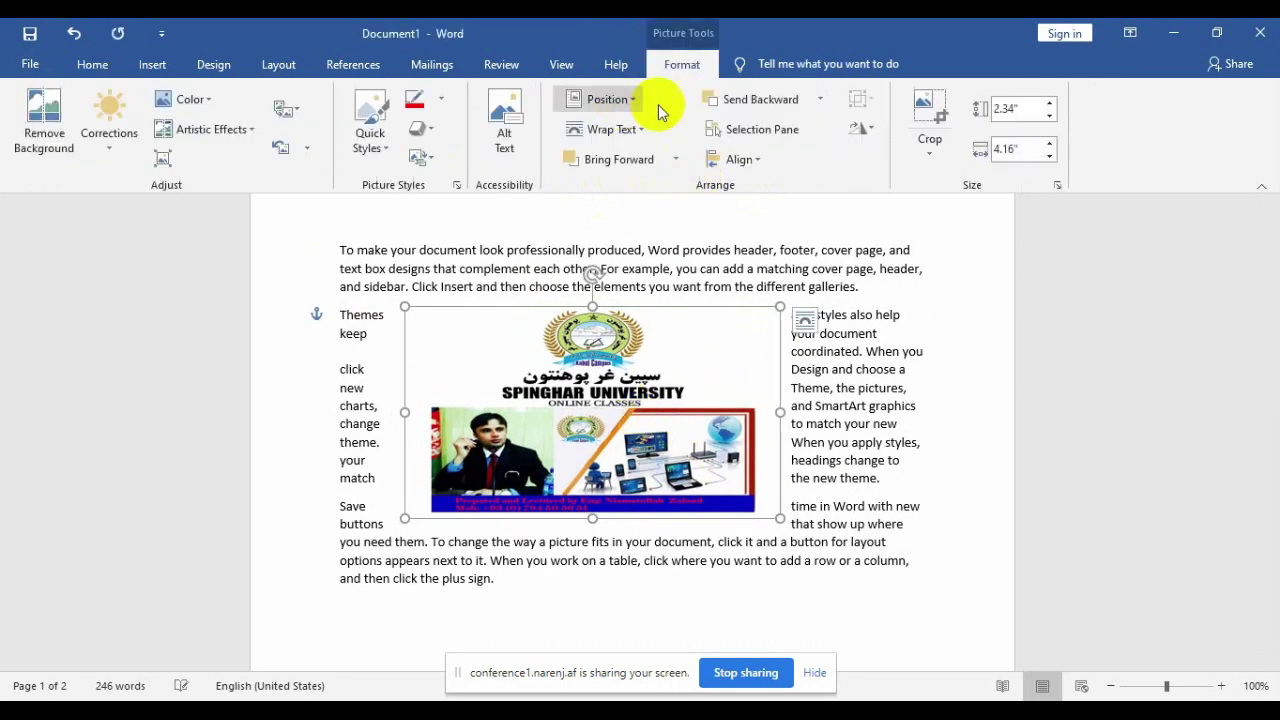
click(676, 161)
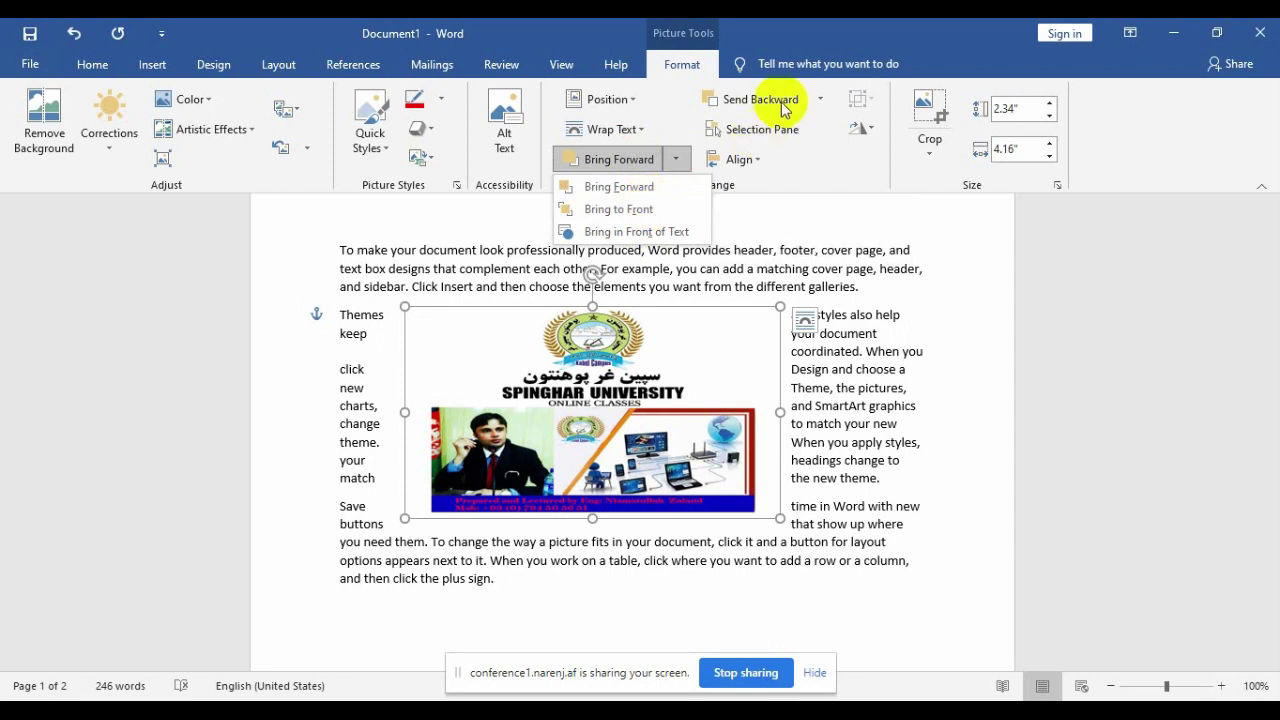
click(822, 100)
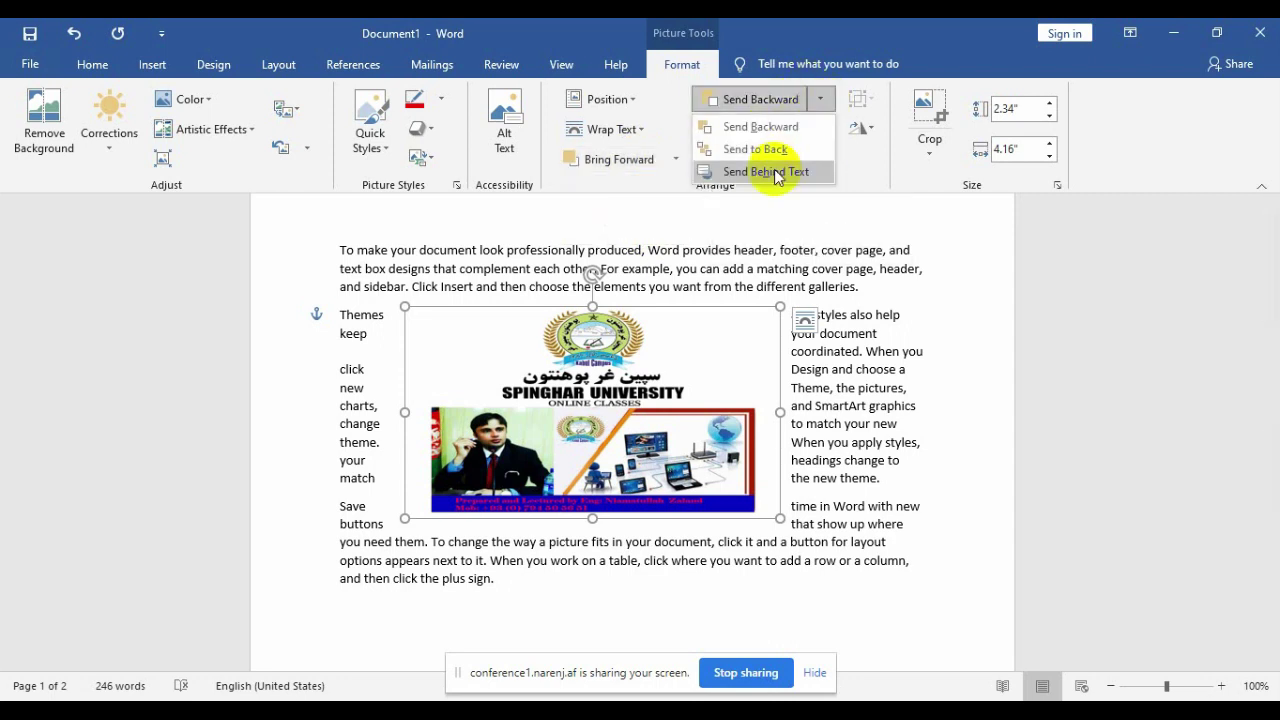
click(767, 170)
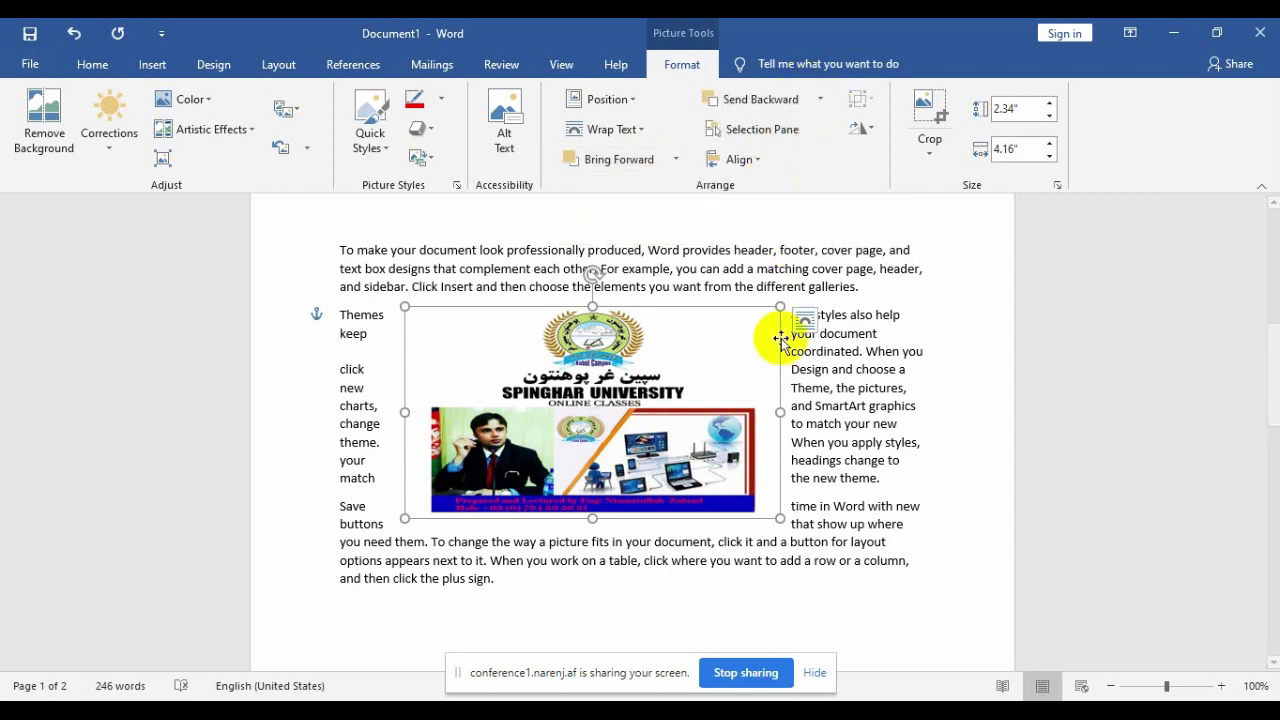
click(1263, 31)
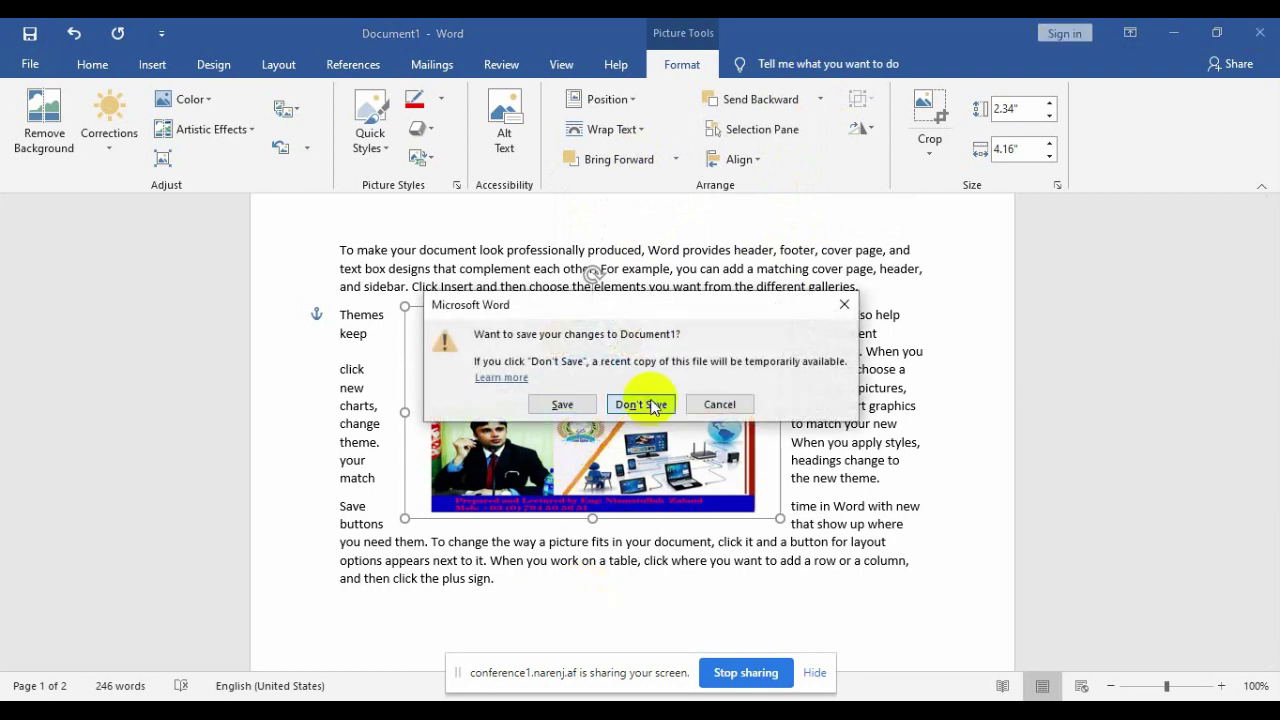
Discard the document's changes and relaunch Word by searching 'word' in the Start menu.
click(645, 405)
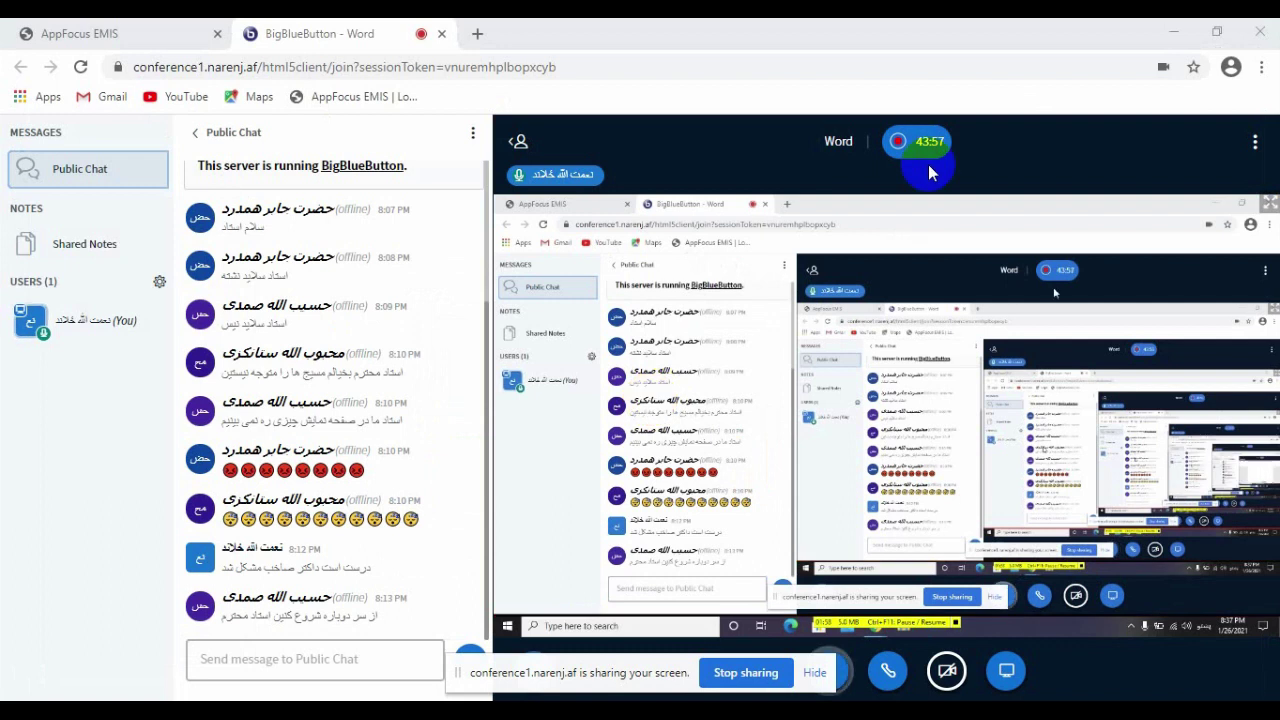
click(1173, 33)
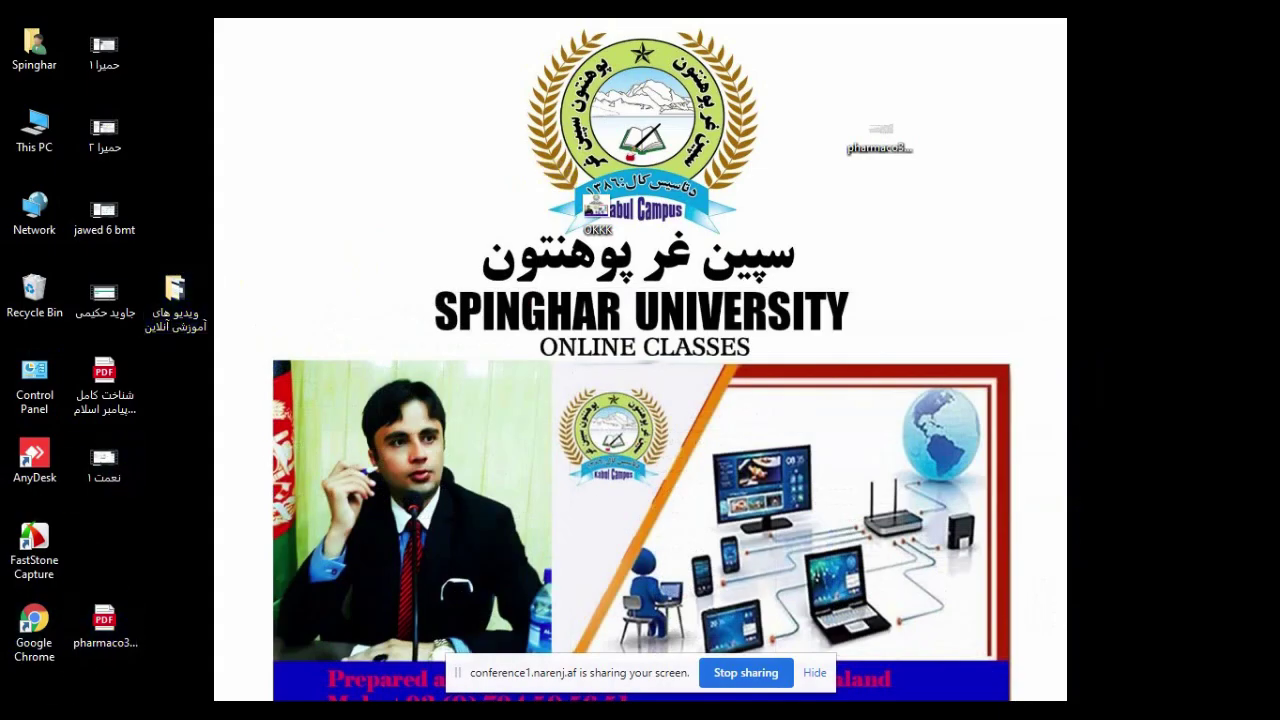
key(super)
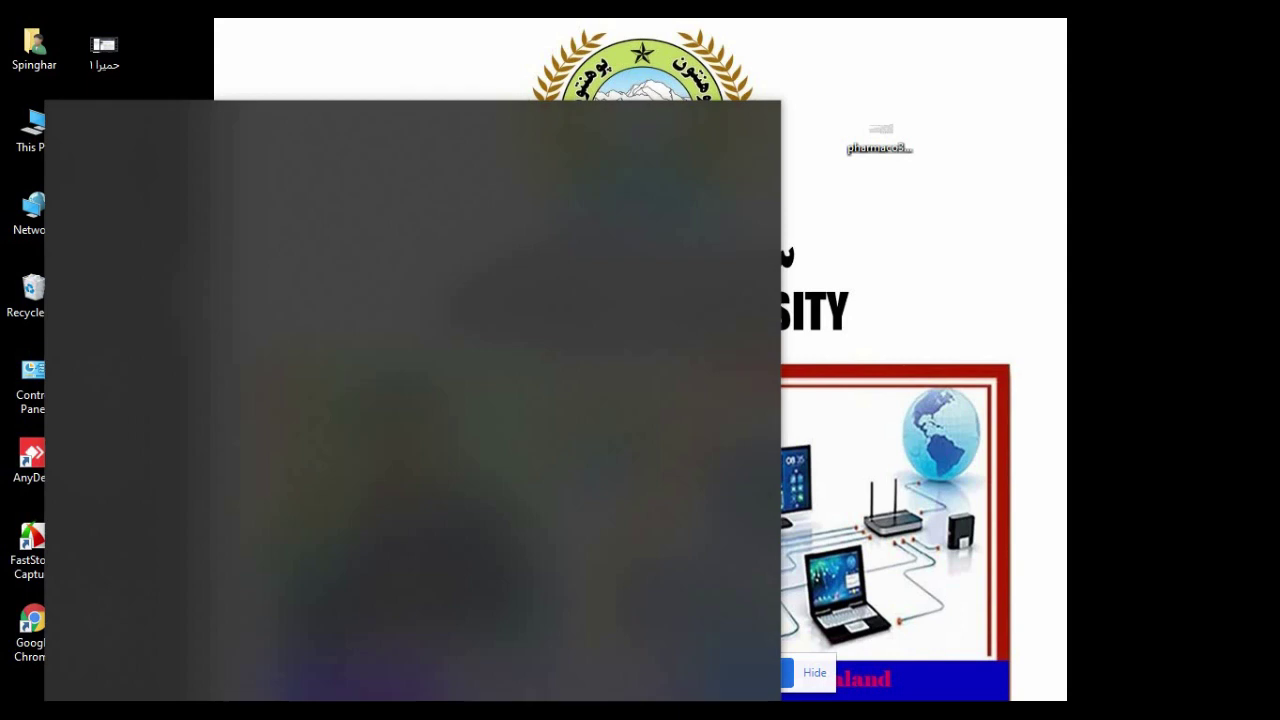
text(صخقی)
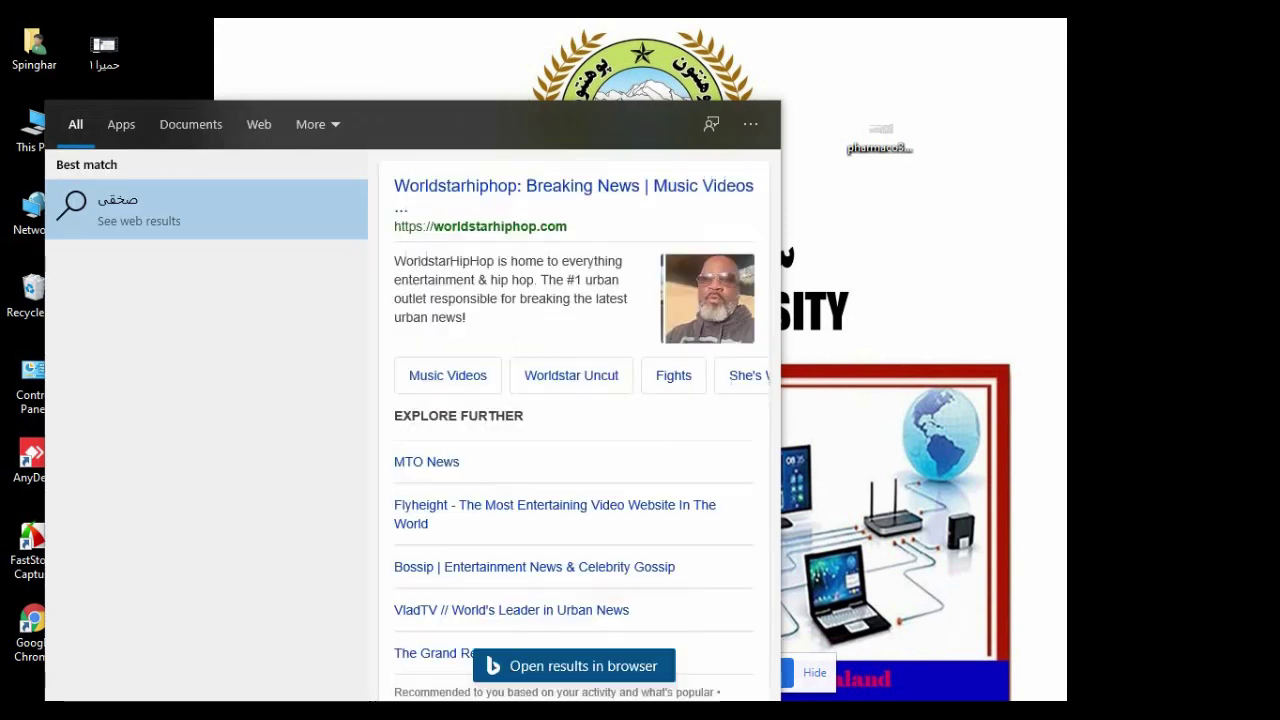
key(BackSpace)
key(BackSpace)
key(BackSpace)
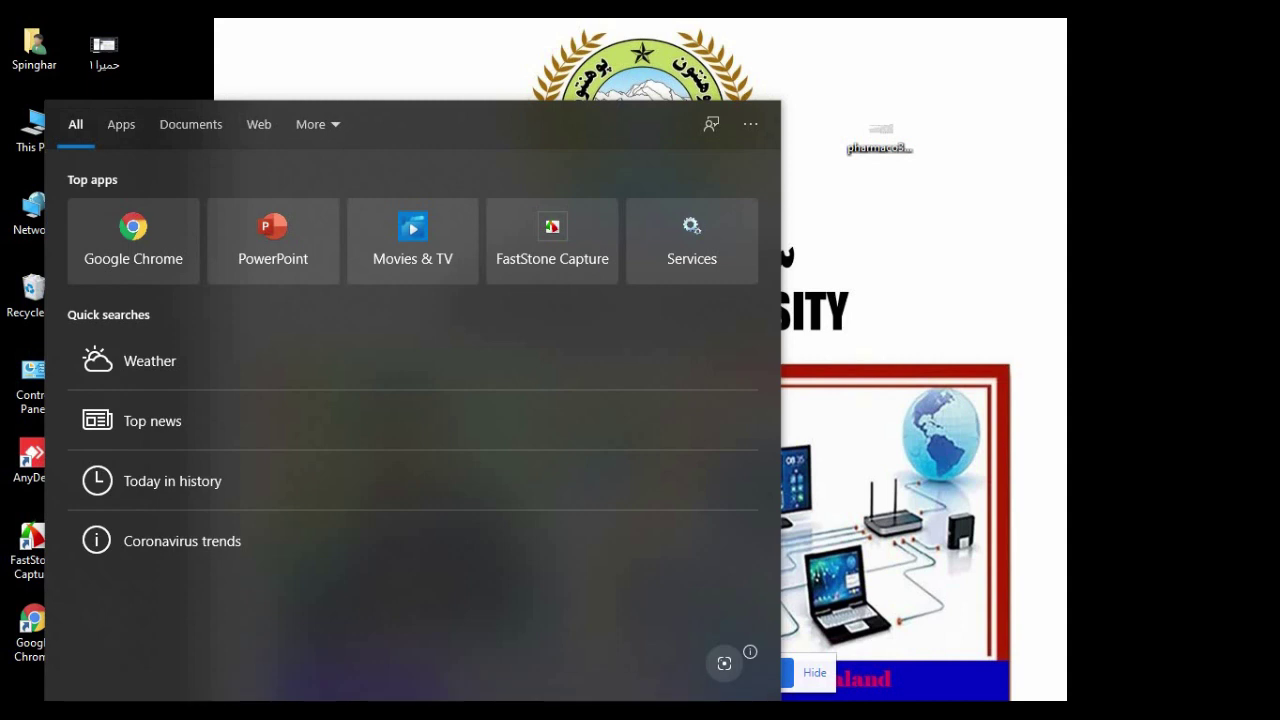
text(word)
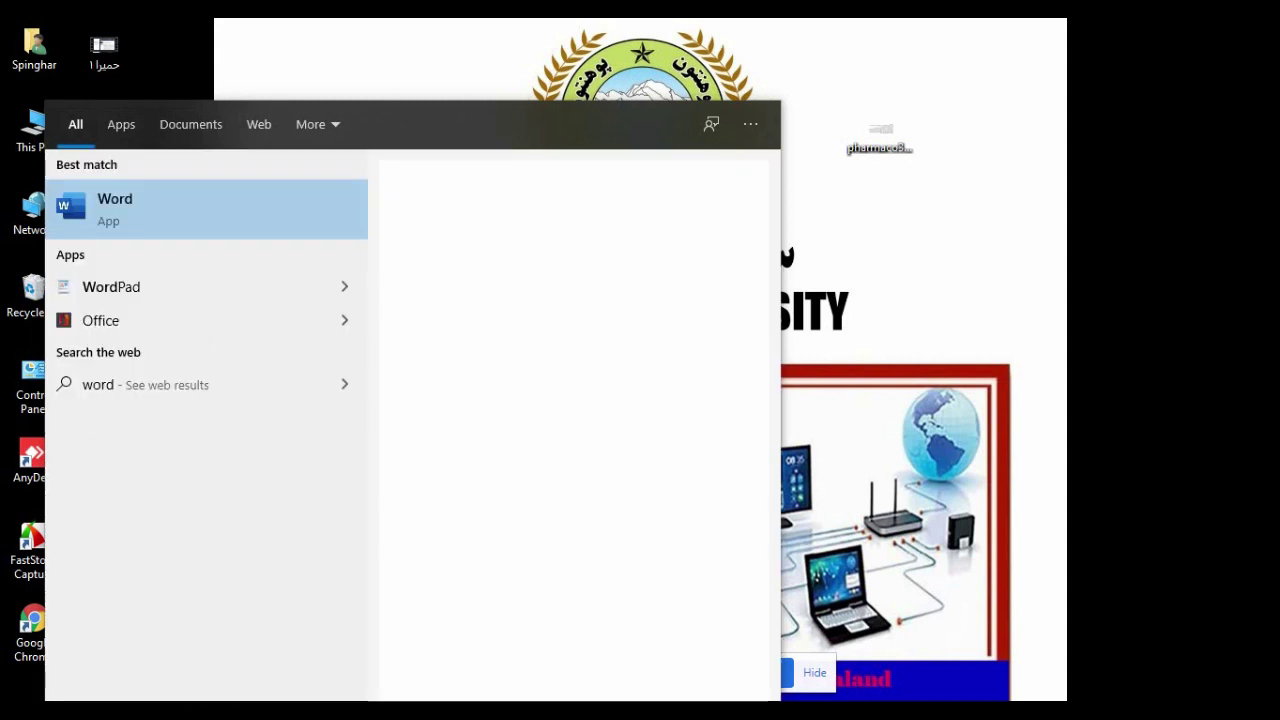
key(Return)
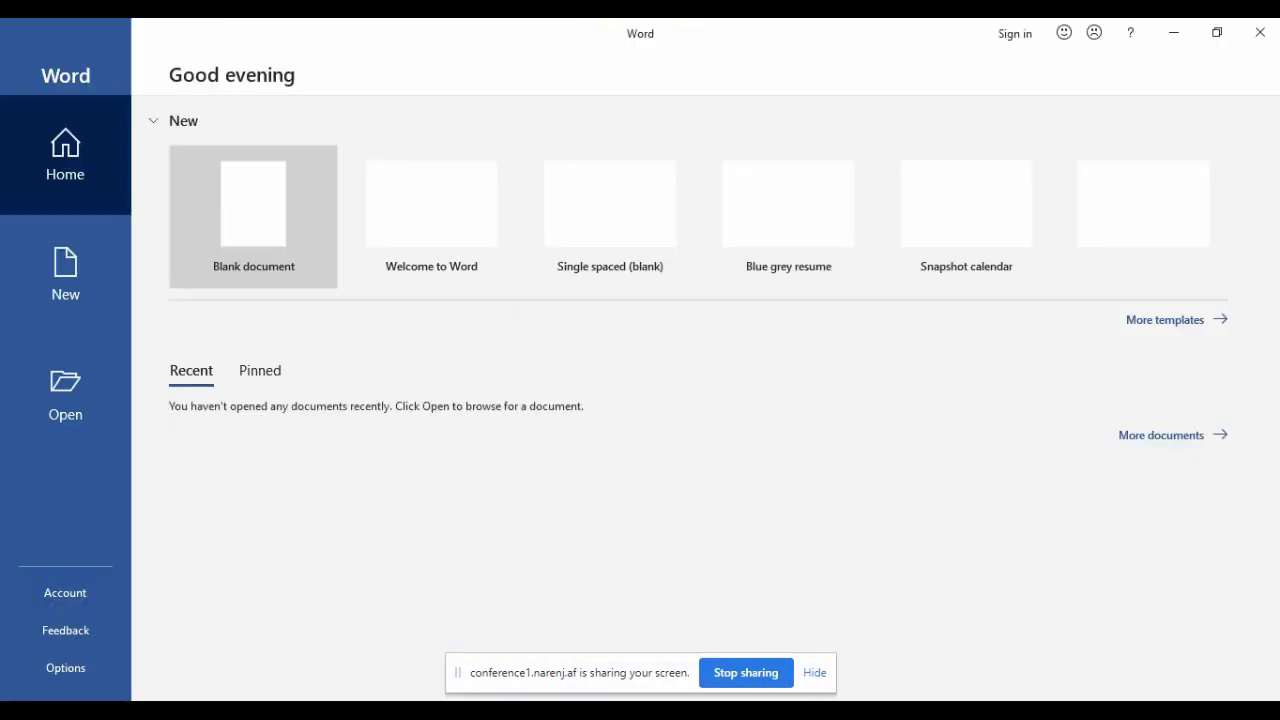
Create a new blank Document1 and show the Insert ribbon commands.
click(245, 223)
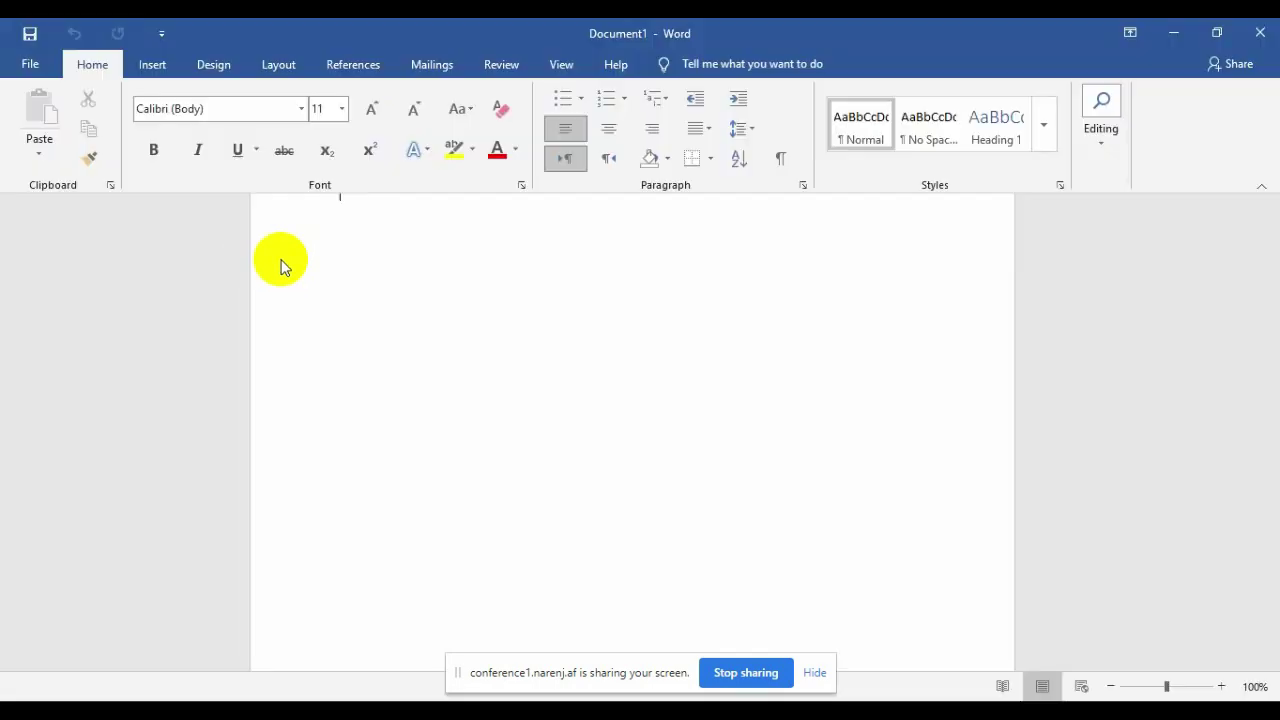
double_click(343, 368)
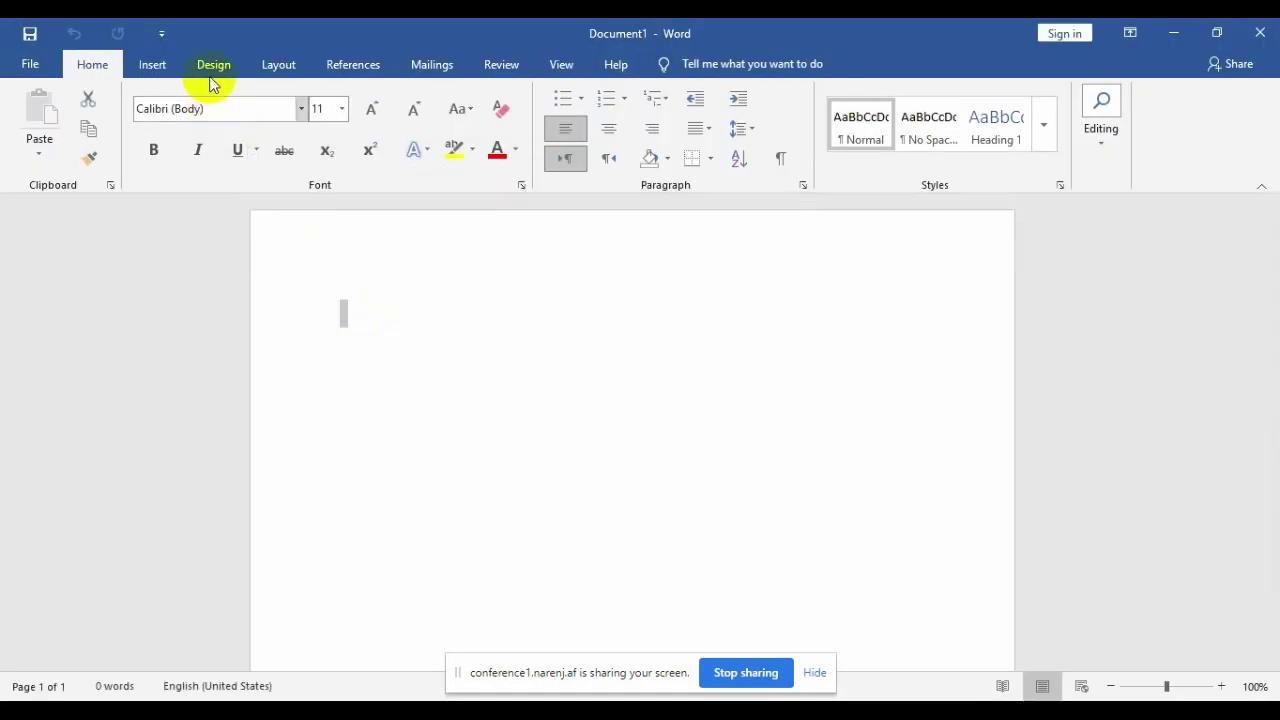
click(154, 65)
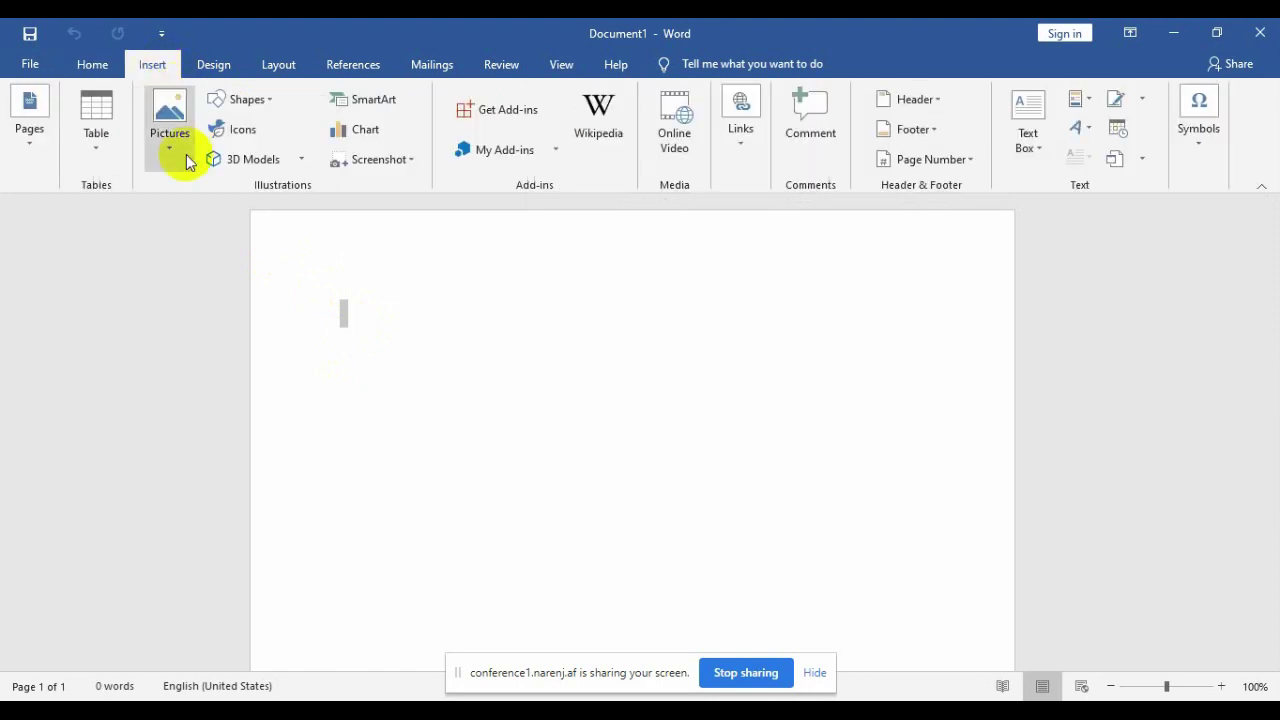
Insert the OKKK image from the Desktop into Document1.
click(184, 160)
click(207, 211)
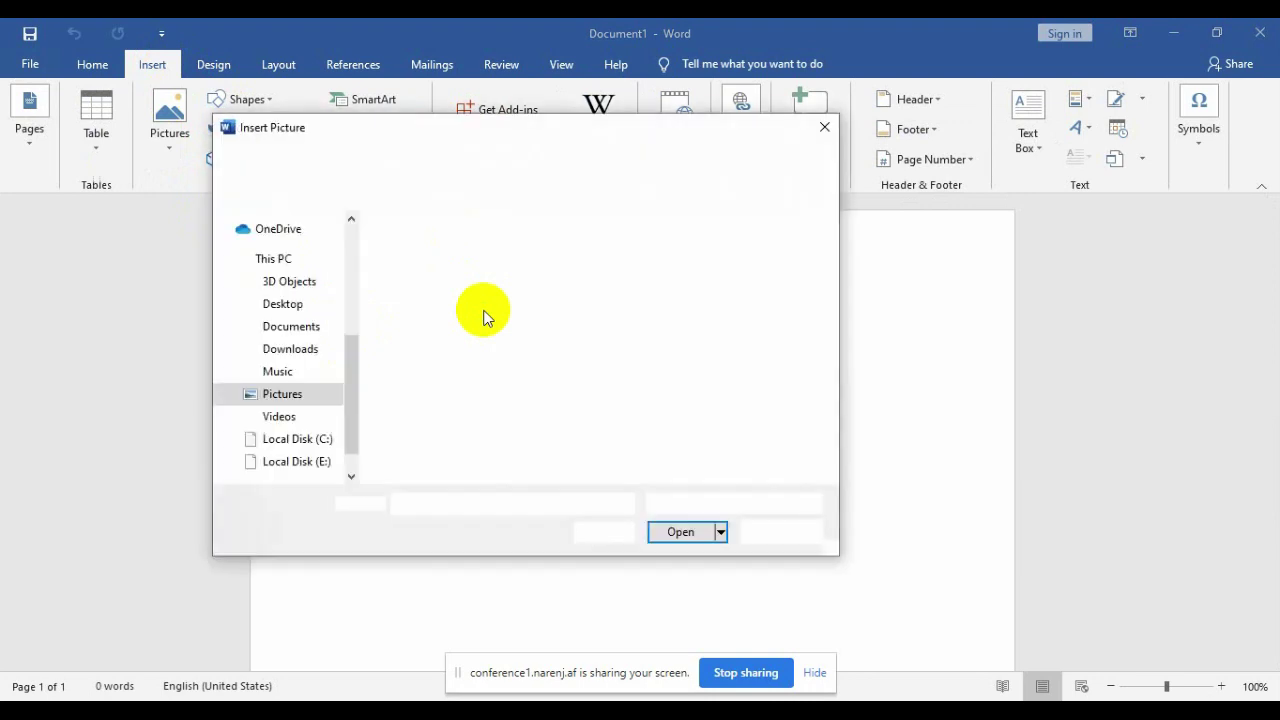
click(303, 311)
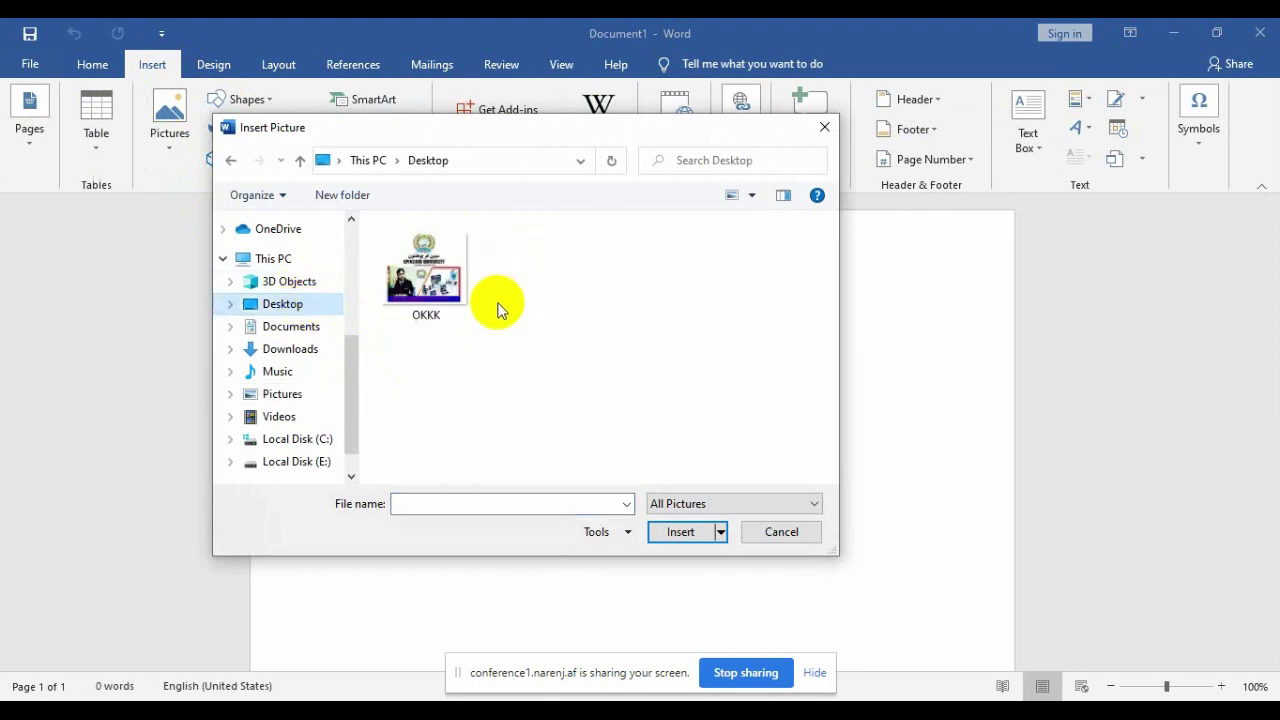
click(540, 270)
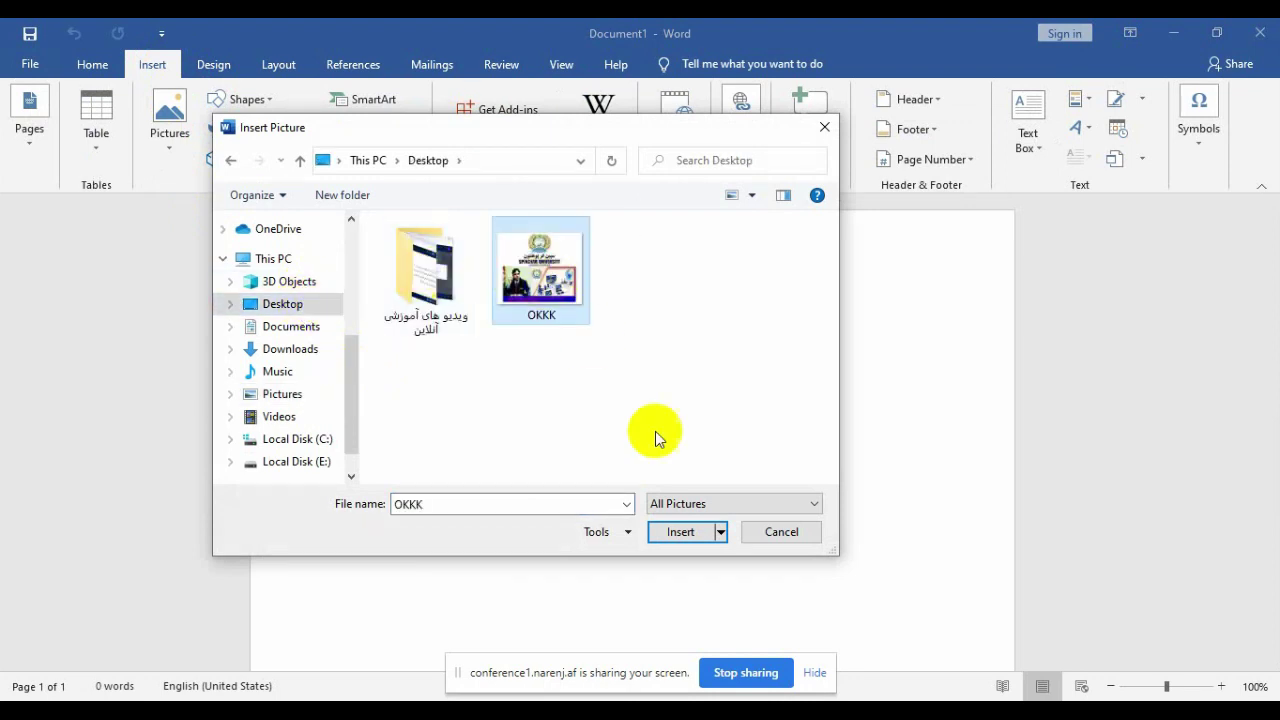
click(682, 532)
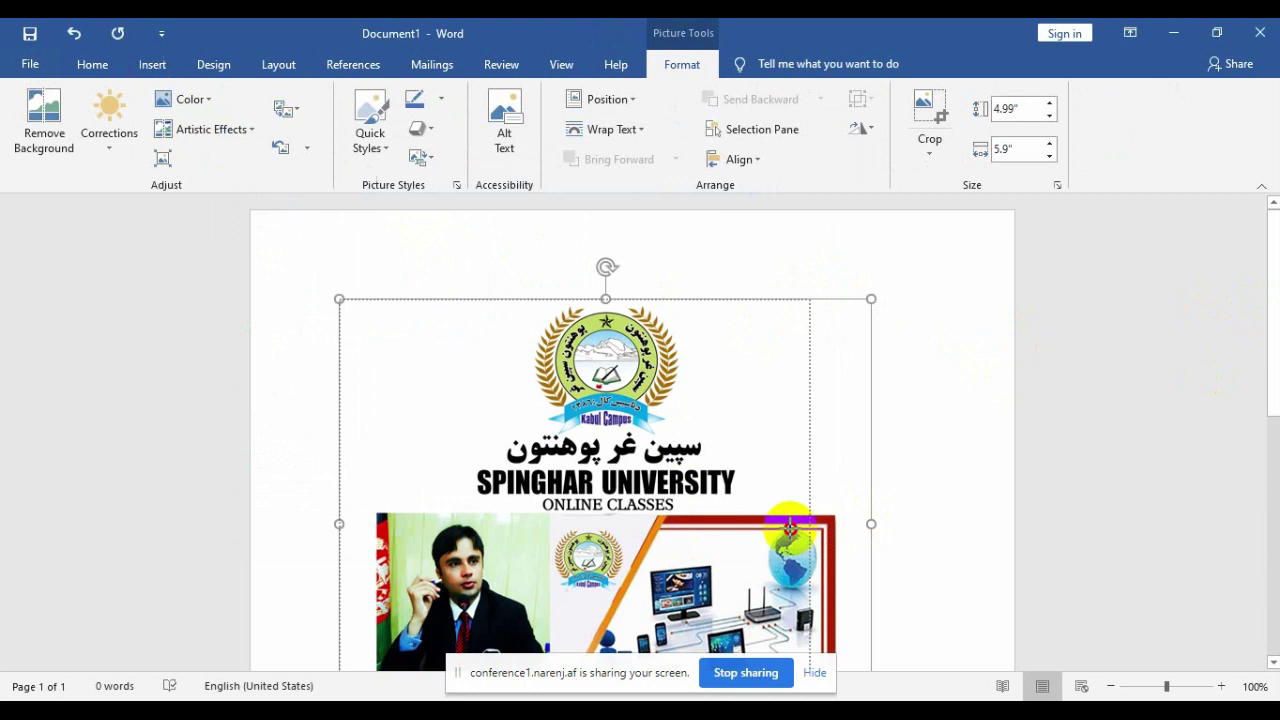
Shrink the banner picture with its side and bottom handles to 3.01 by 4.98 inches.
drag(876, 524, 861, 524)
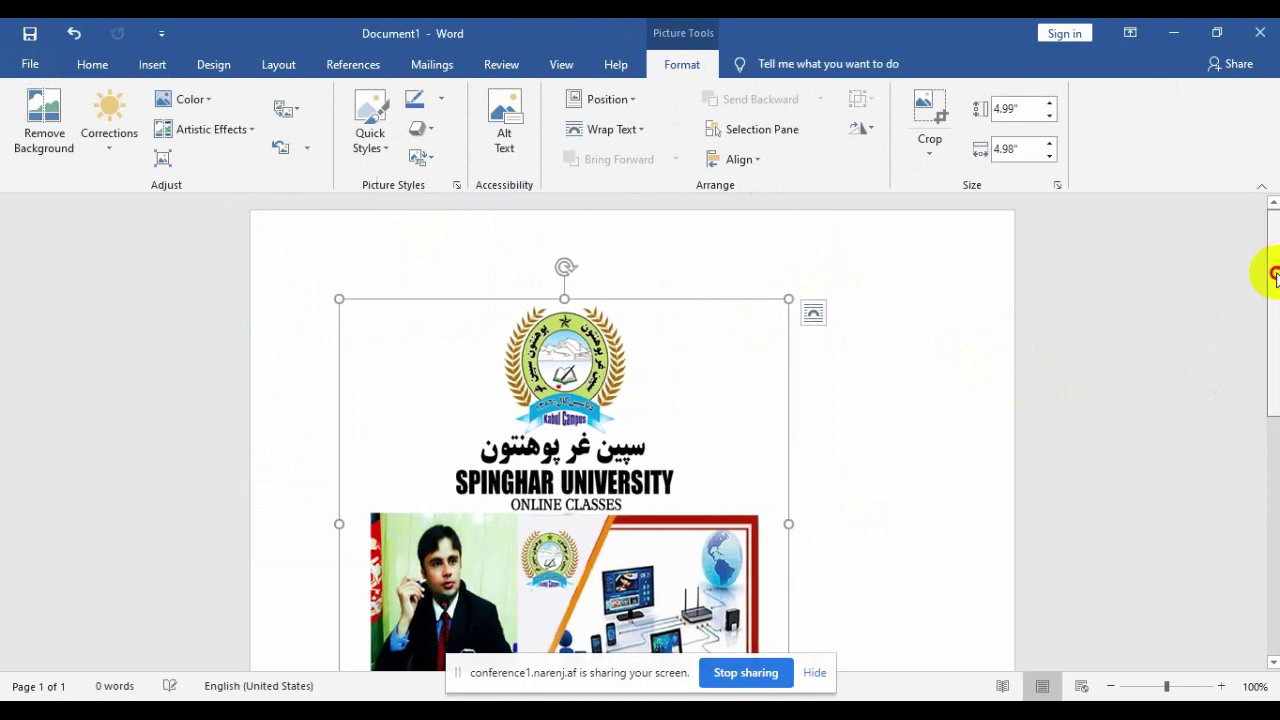
drag(1274, 275, 1266, 363)
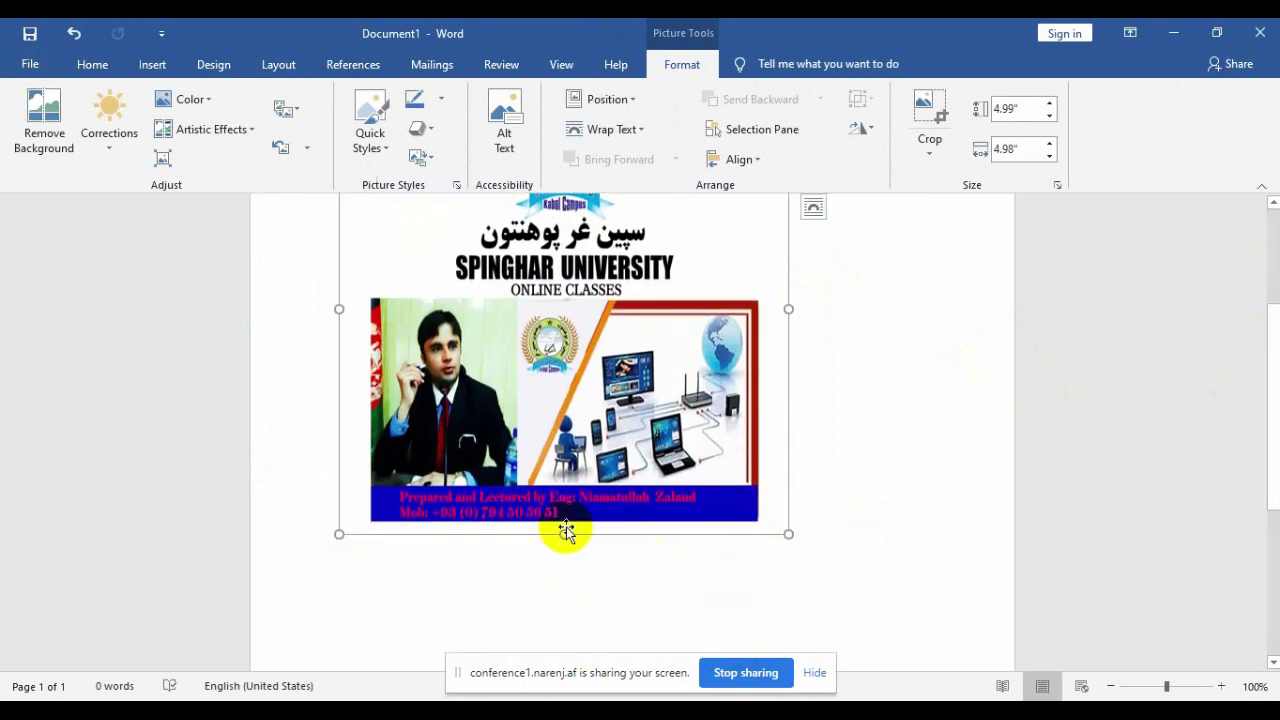
drag(565, 535, 565, 491)
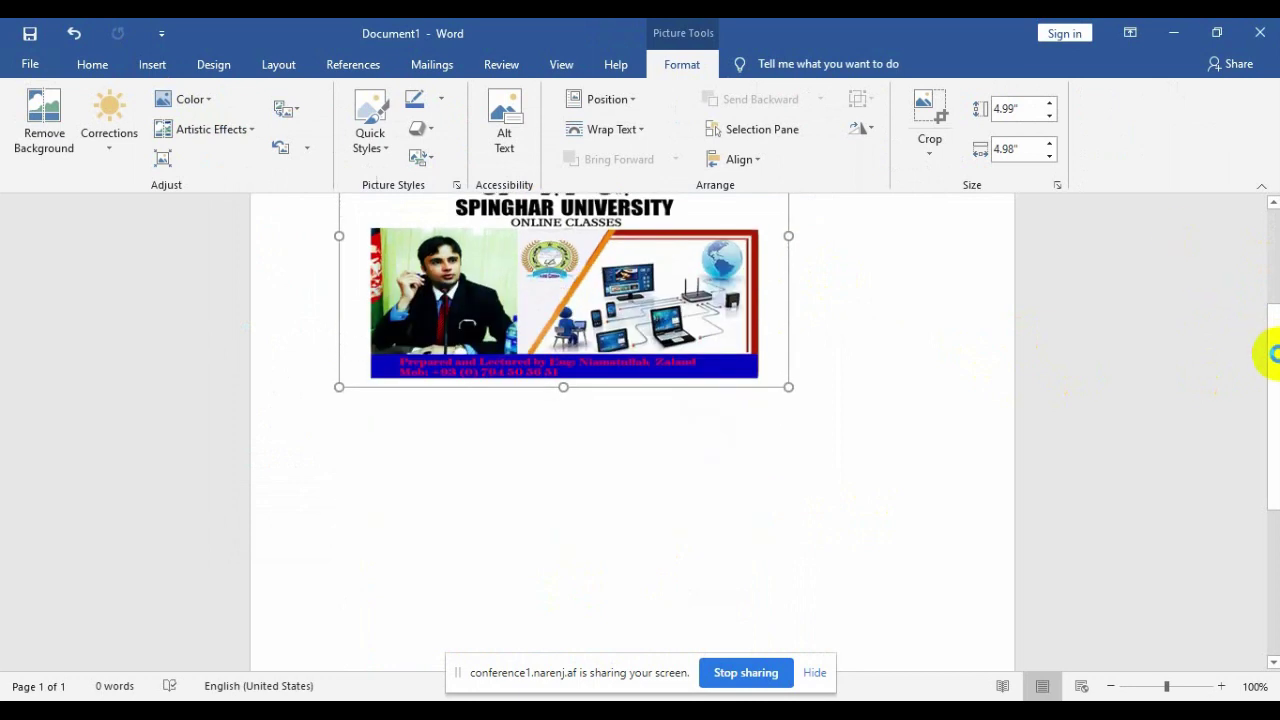
scroll(1268, 370, up, 4)
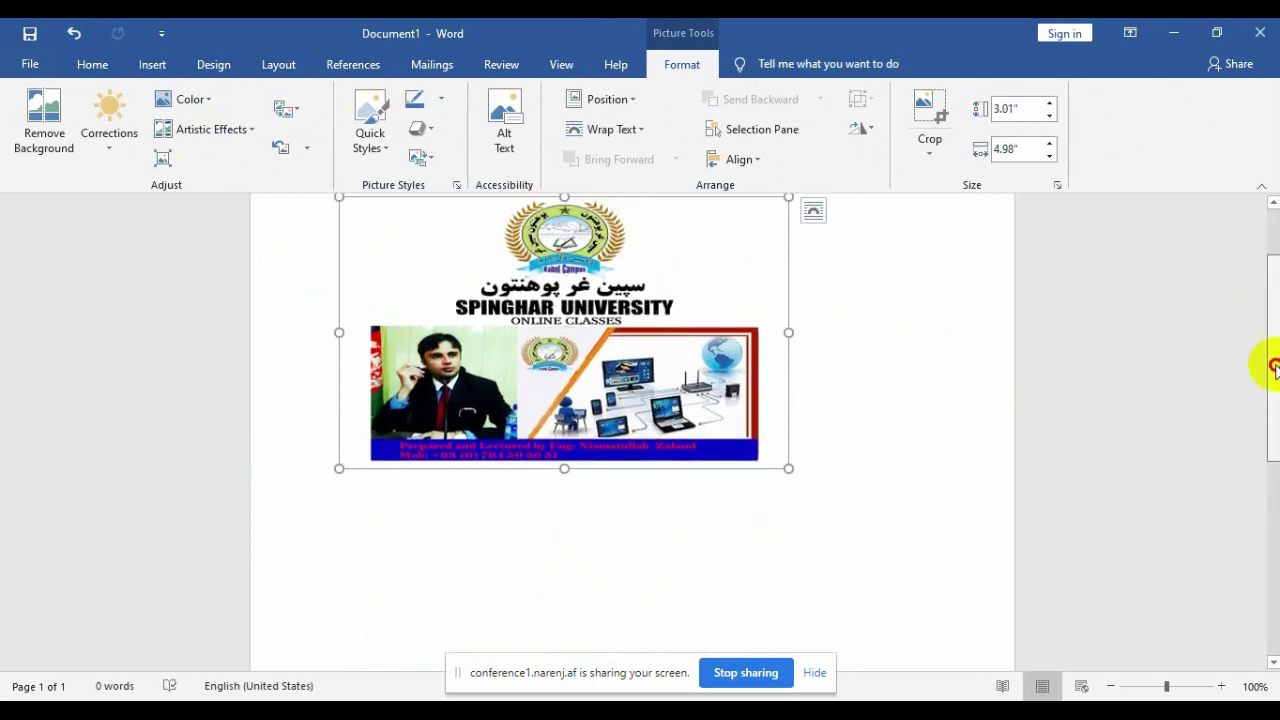
Give the picture a With Text Wrapping position and move it slightly lower on the page.
drag(614, 372, 626, 430)
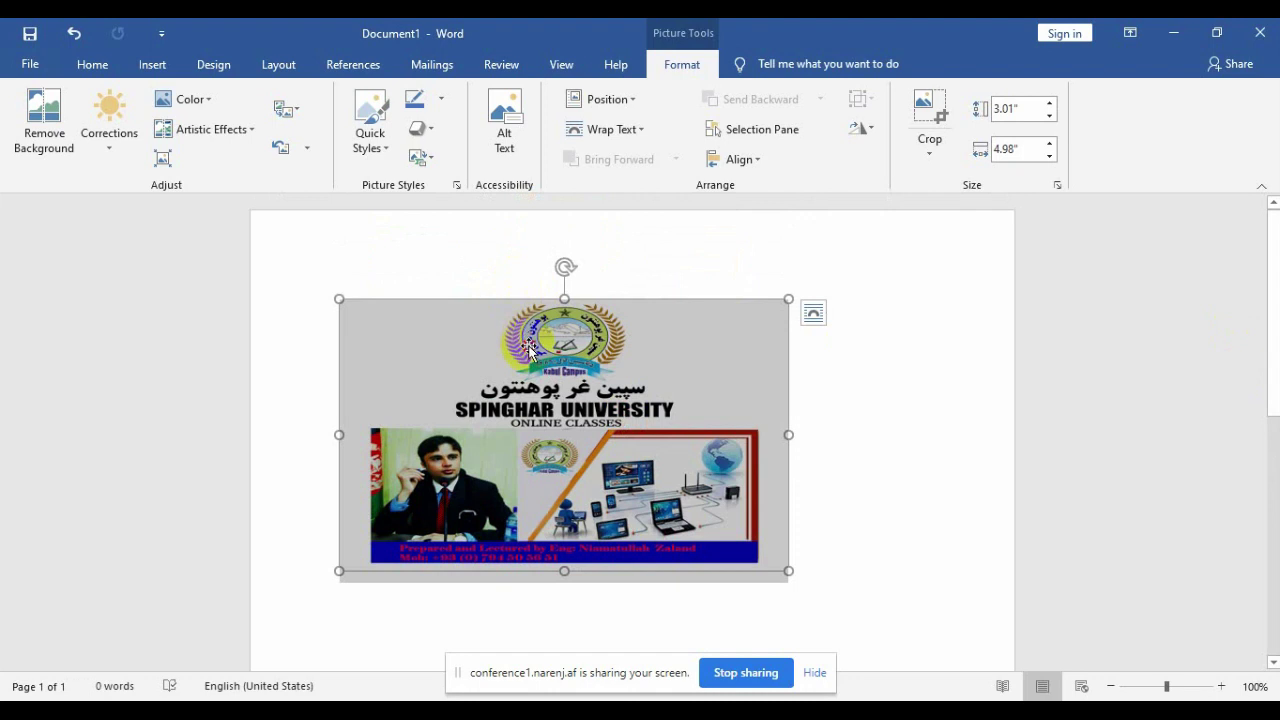
drag(536, 398, 556, 492)
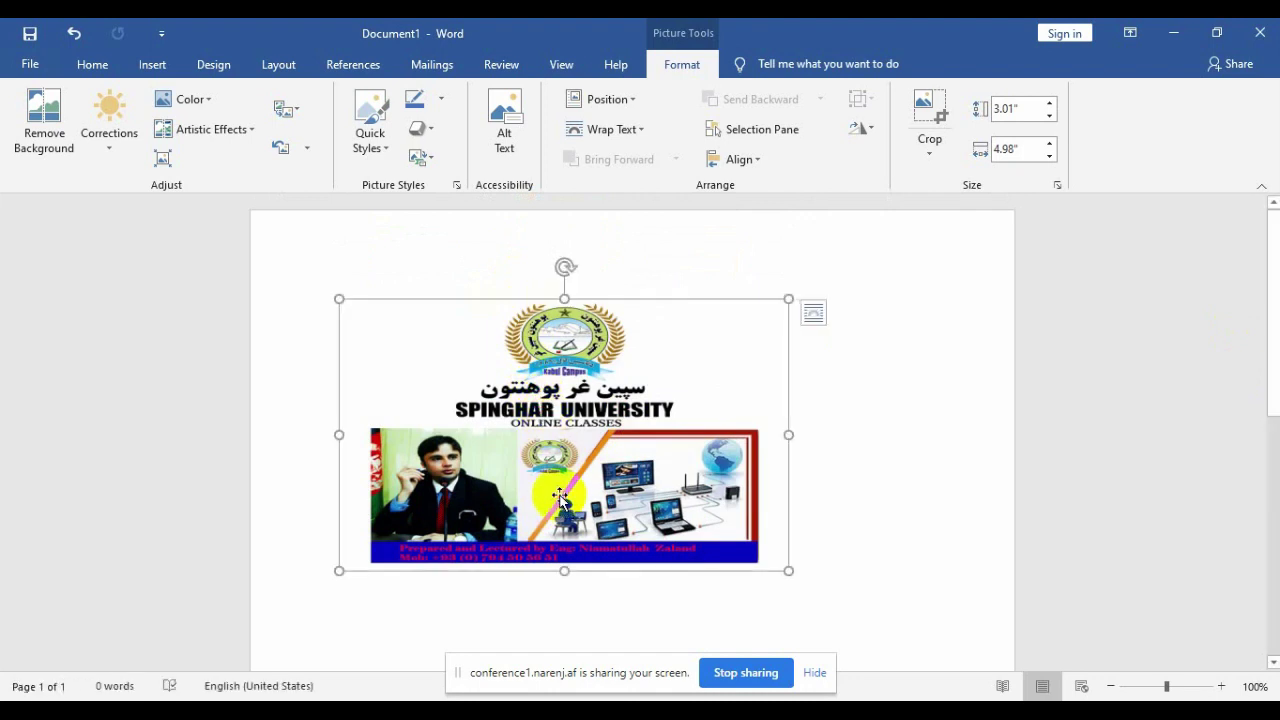
click(635, 100)
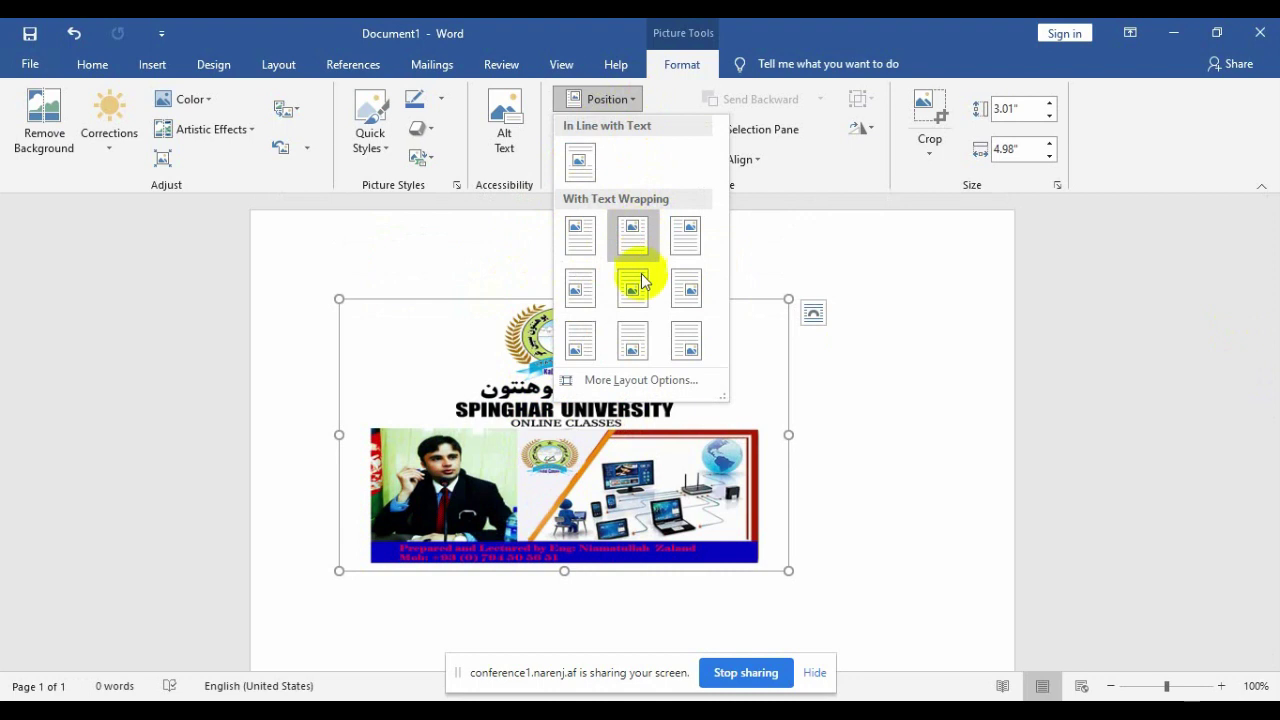
click(578, 397)
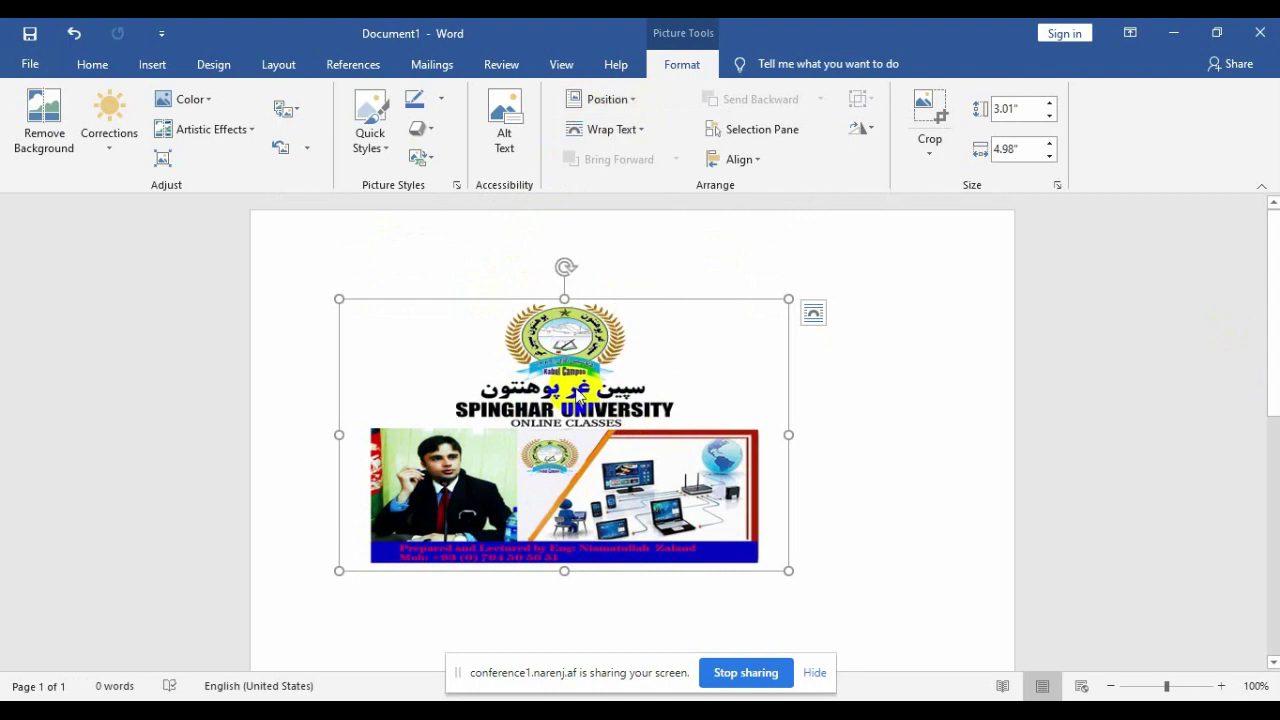
drag(600, 398, 610, 458)
click(592, 332)
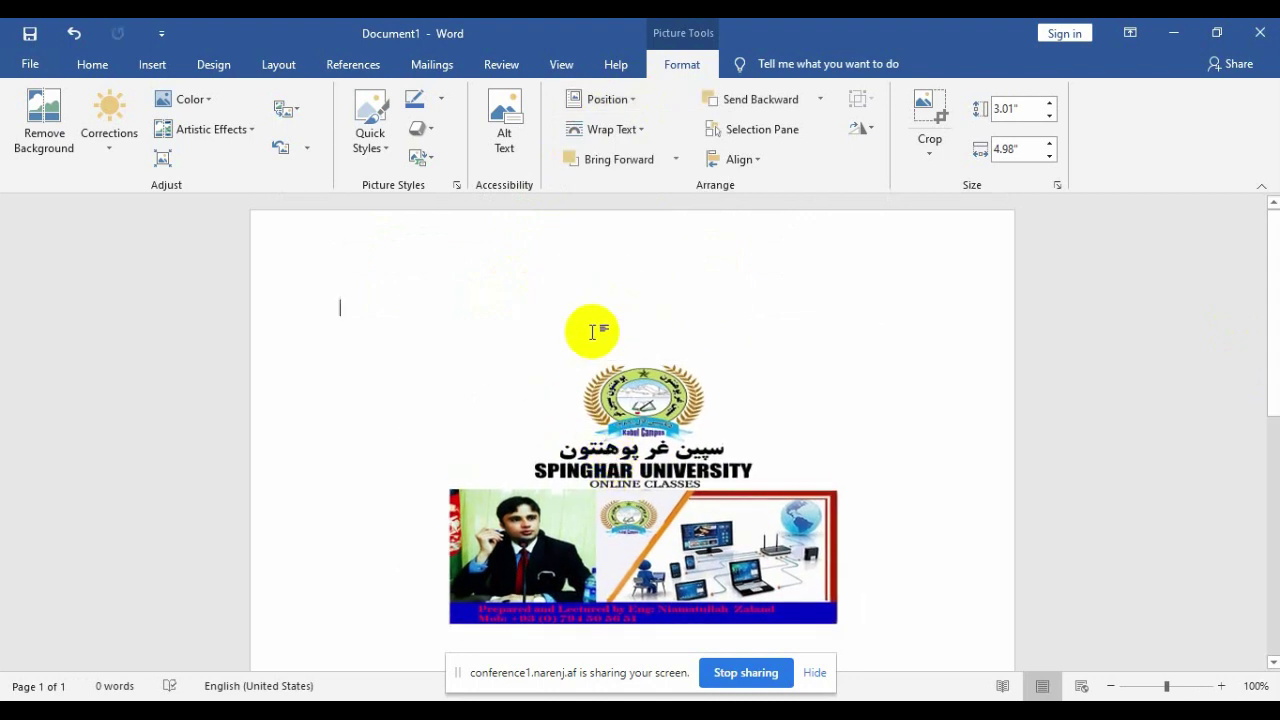
Generate sample paragraphs with =rand() at the top of the page.
text(=rand()
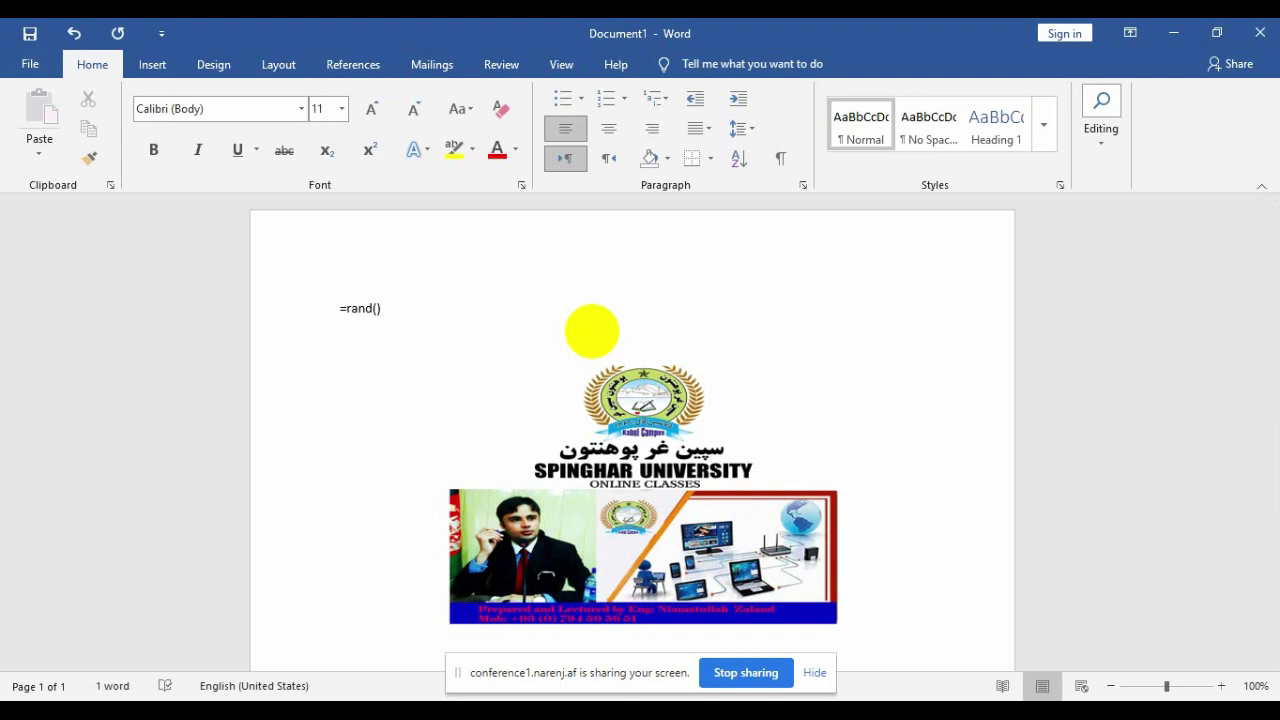
key(Return)
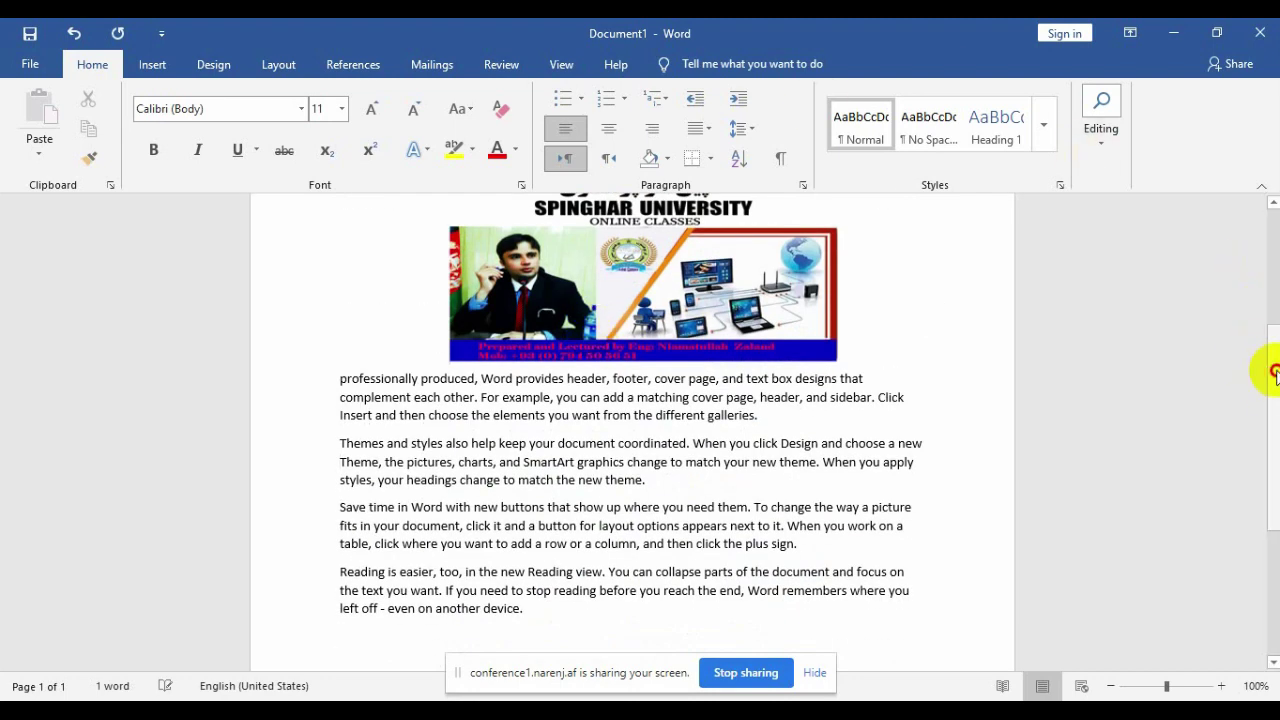
drag(1275, 372, 1262, 286)
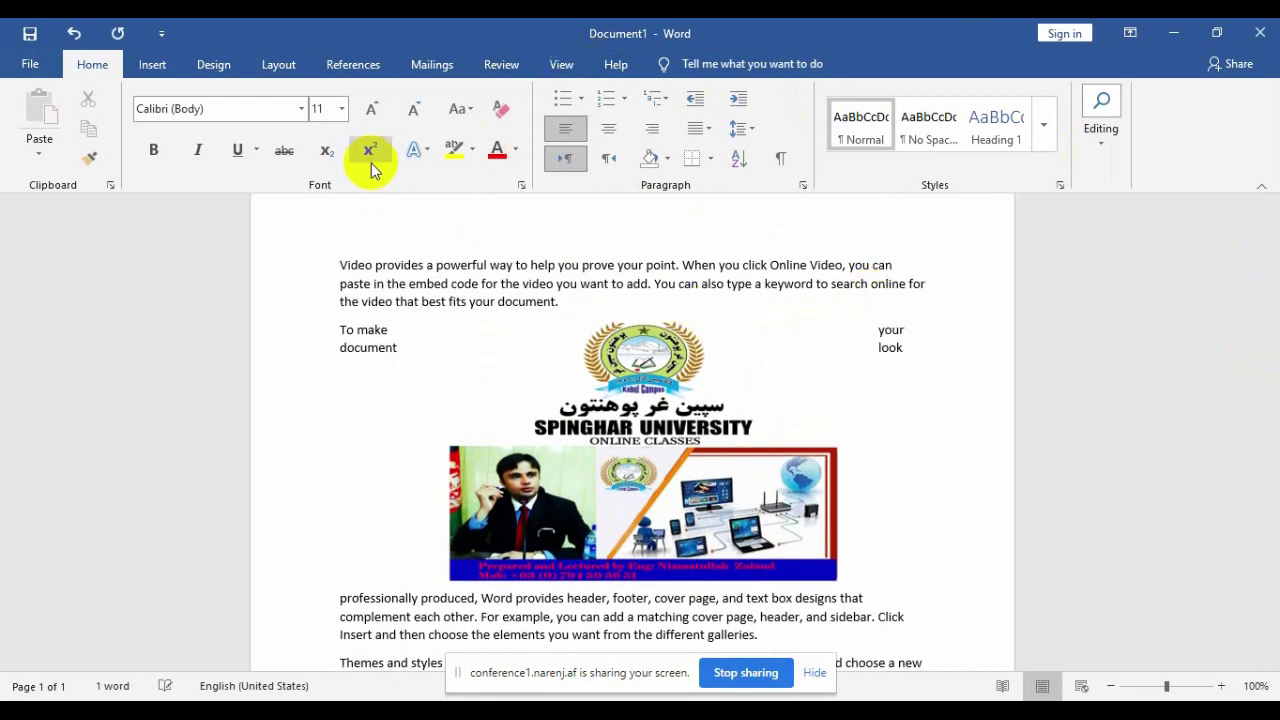
click(590, 415)
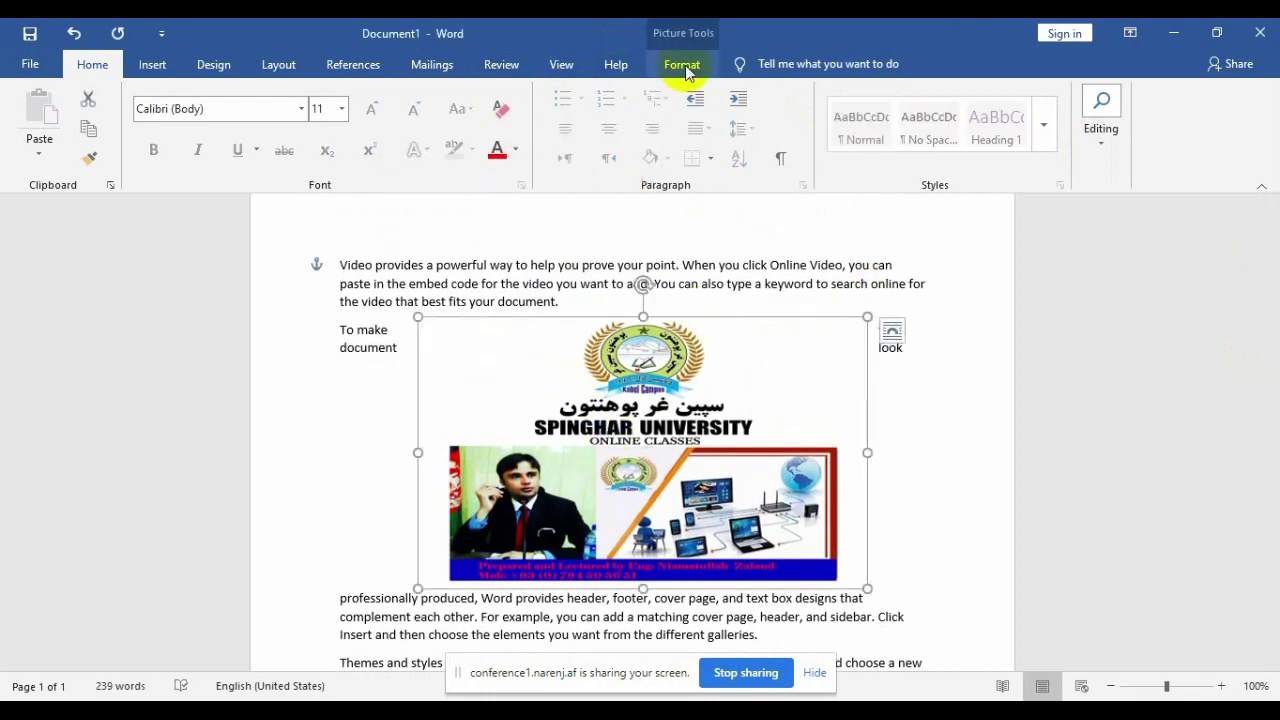
click(684, 66)
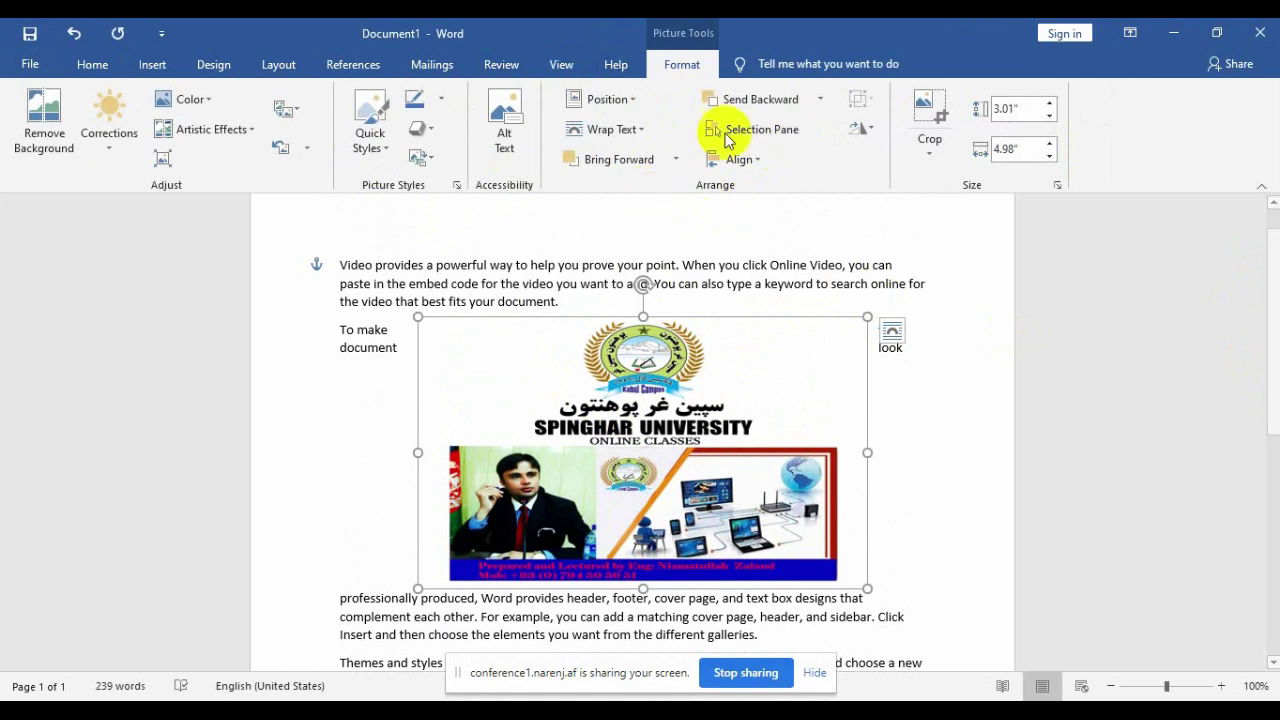
click(819, 99)
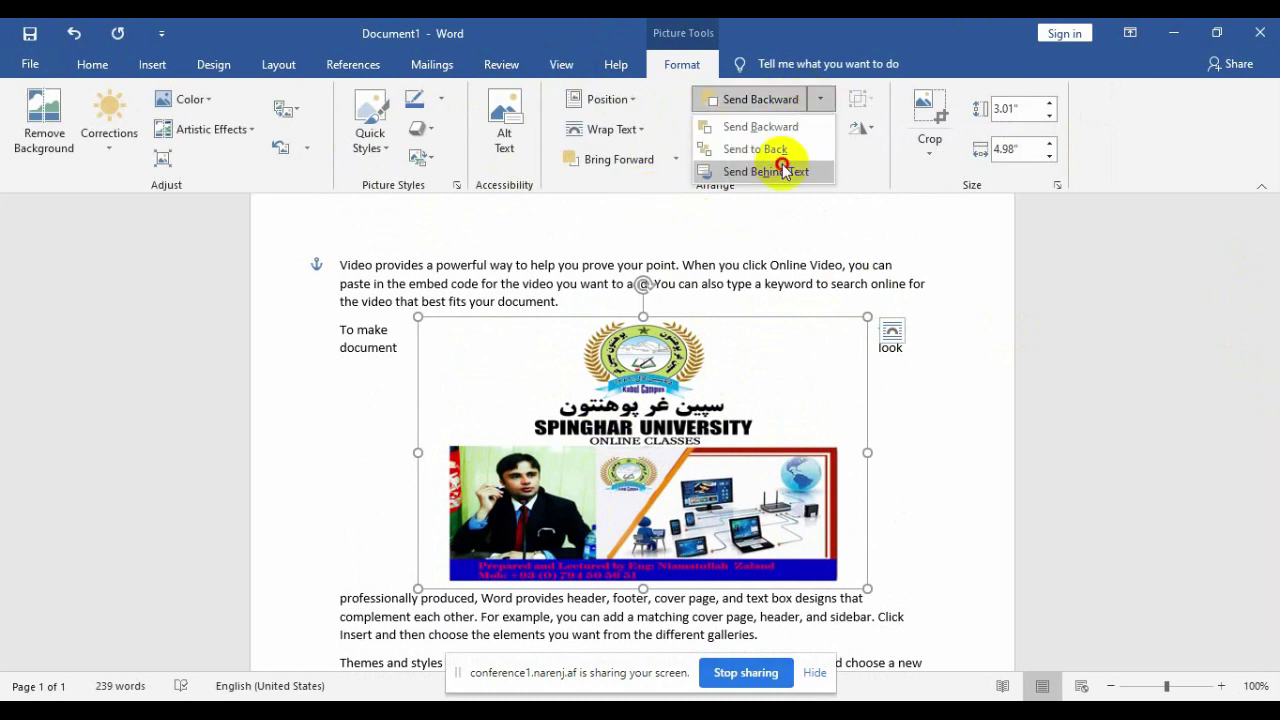
click(785, 168)
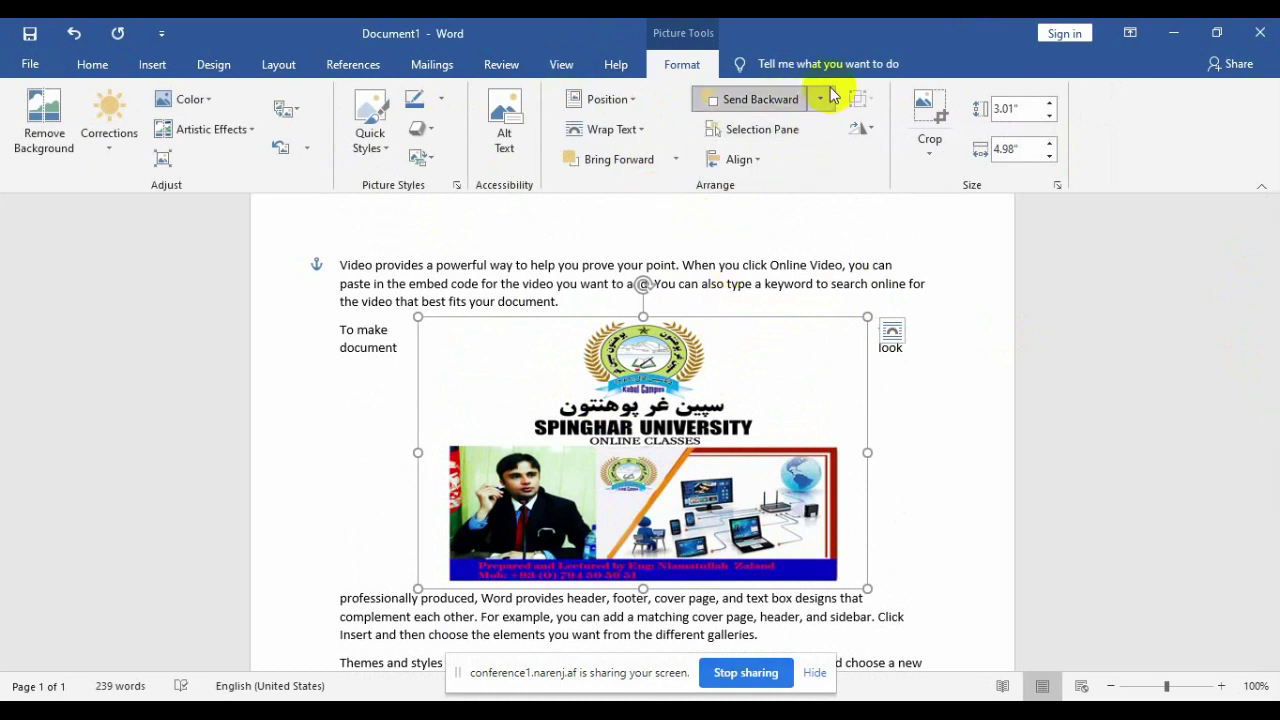
click(822, 99)
click(778, 146)
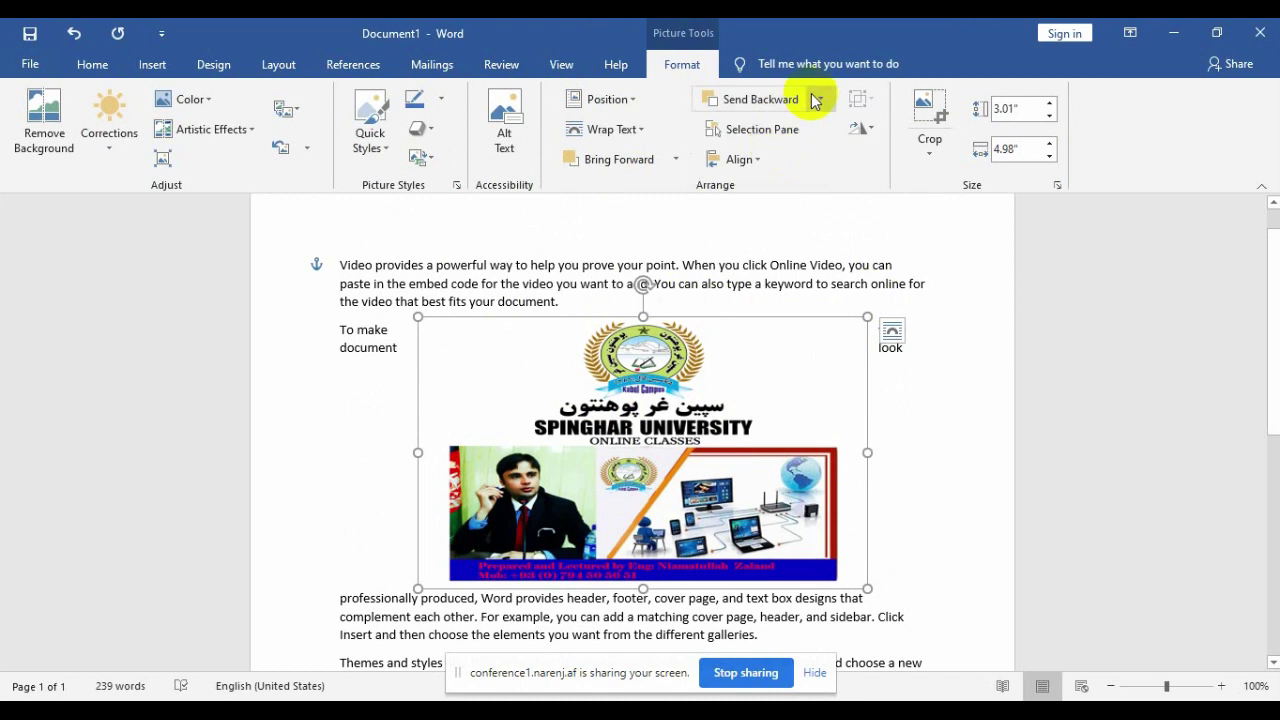
click(816, 97)
click(785, 123)
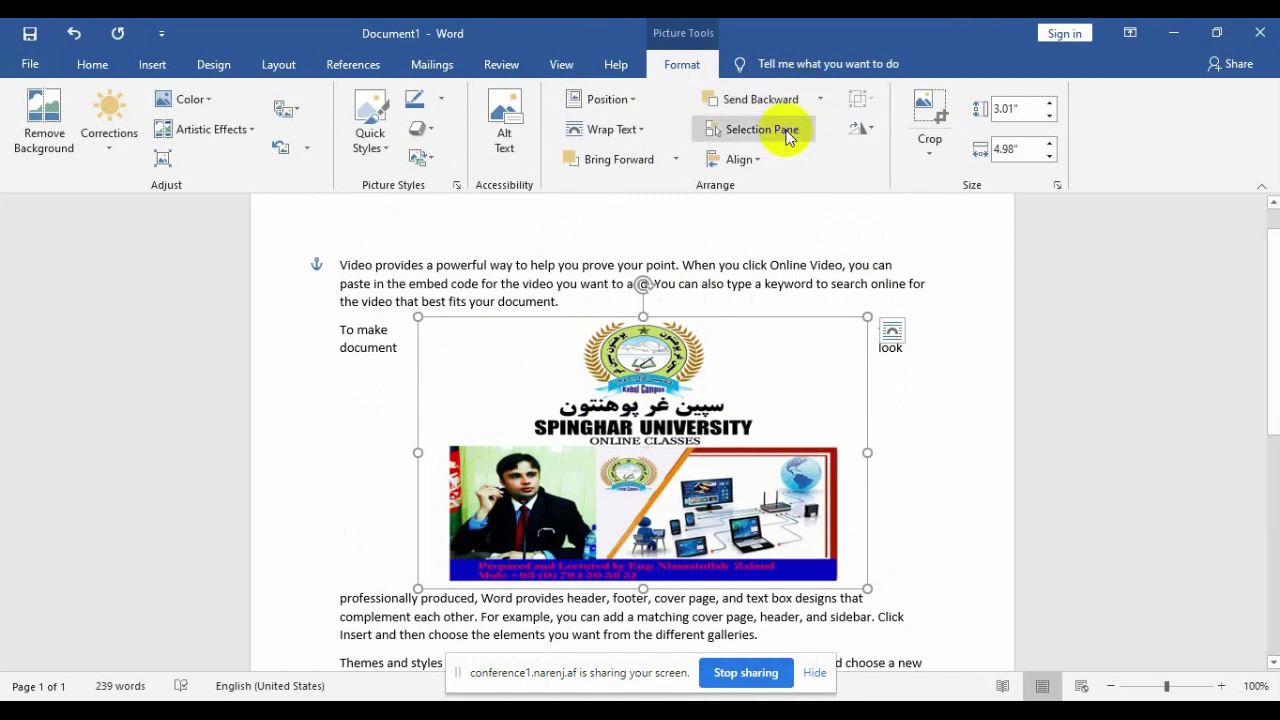
click(674, 159)
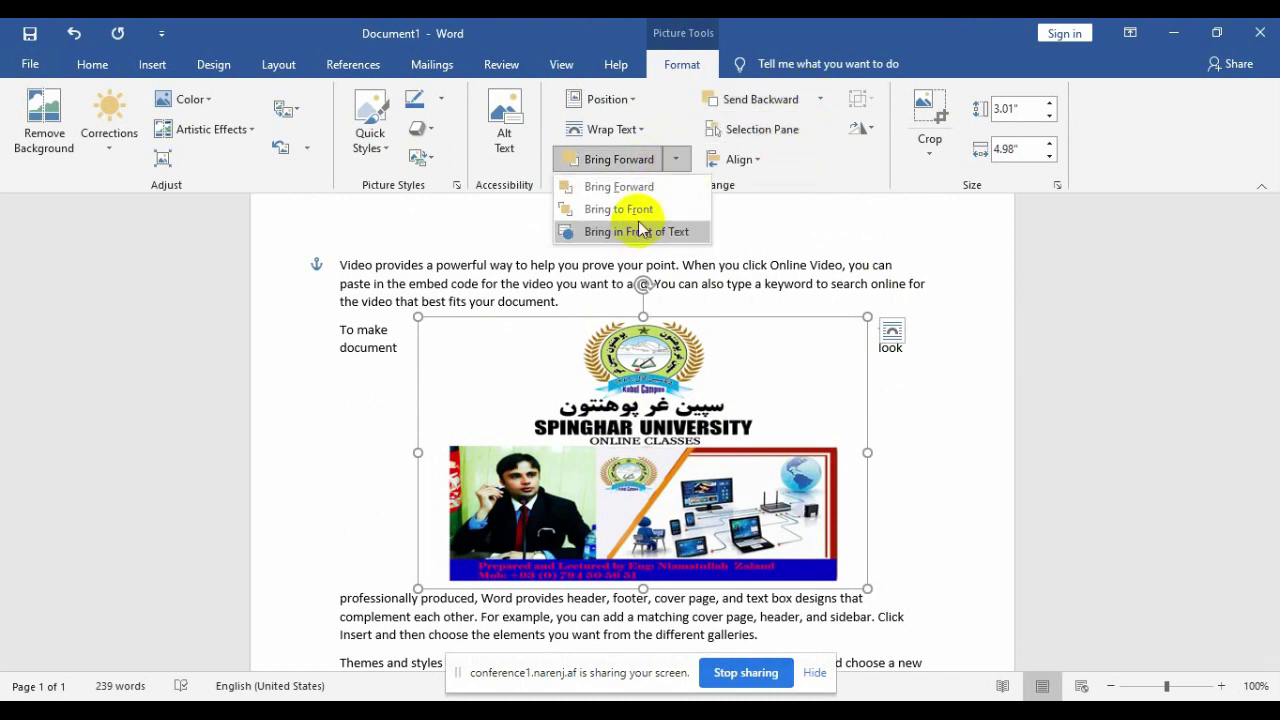
click(644, 212)
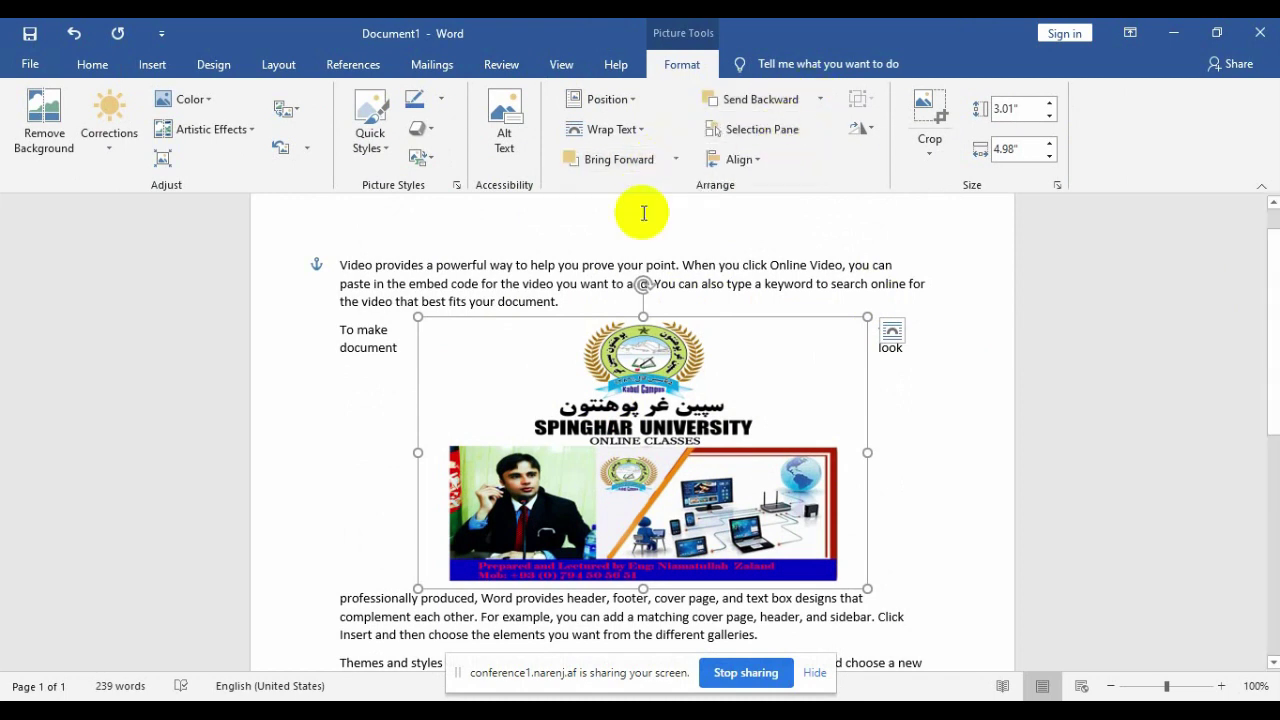
click(674, 160)
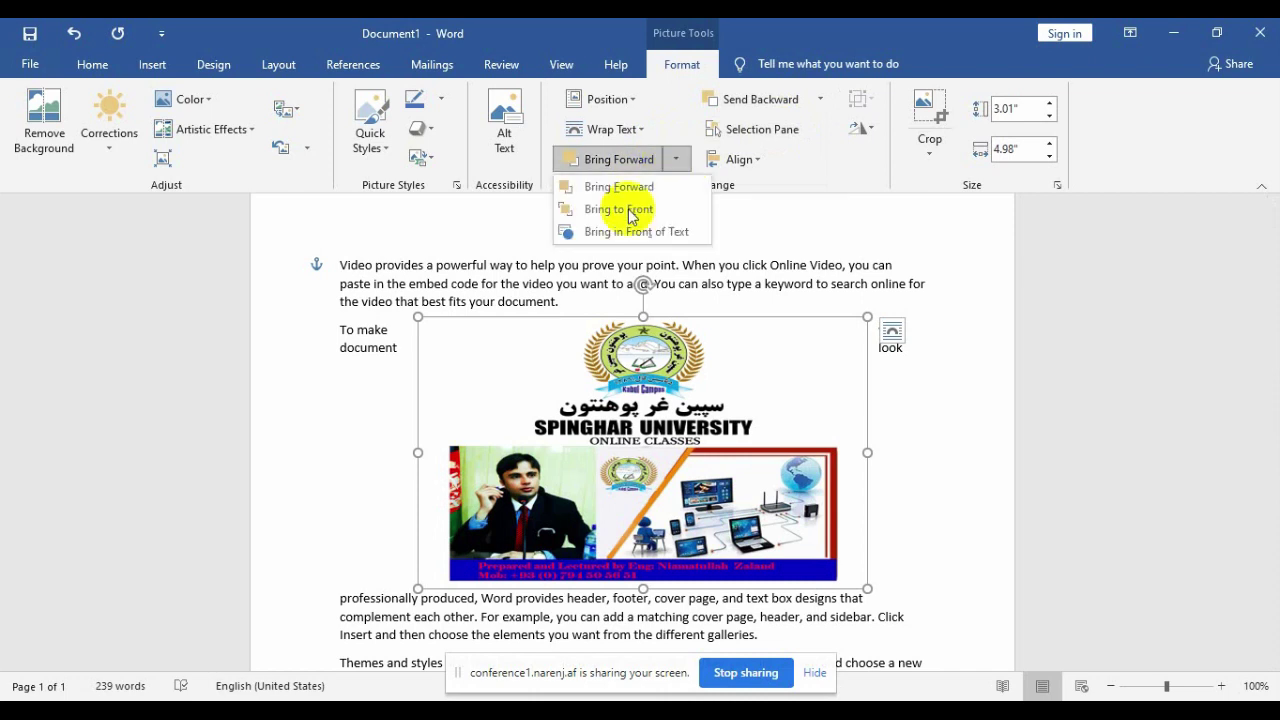
click(575, 395)
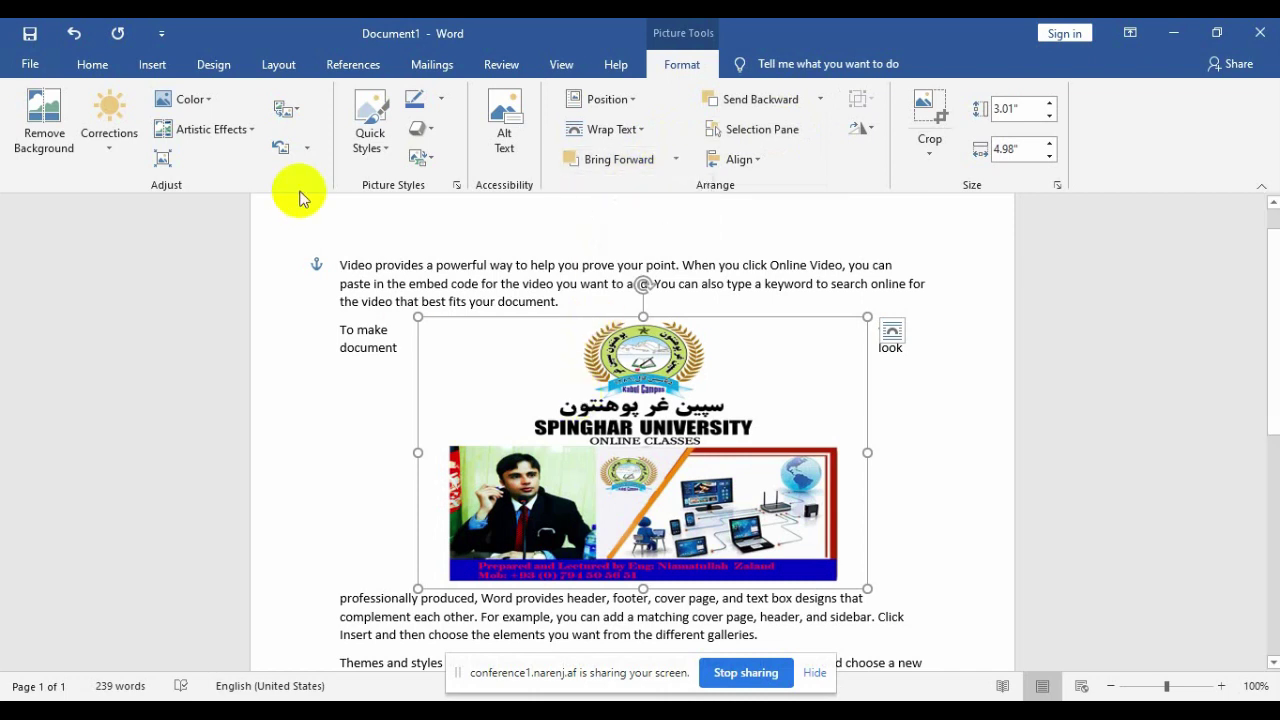
Draw a blue oval from the Shapes gallery just left of the university banner.
click(163, 70)
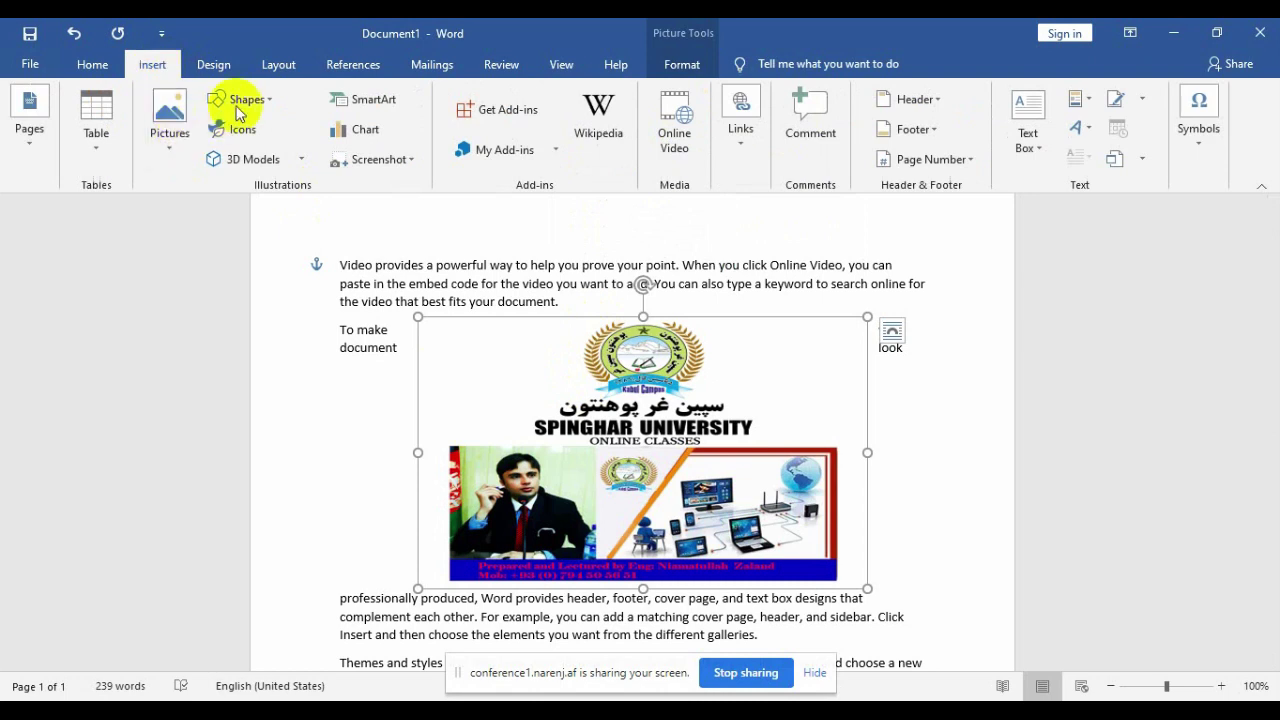
click(255, 104)
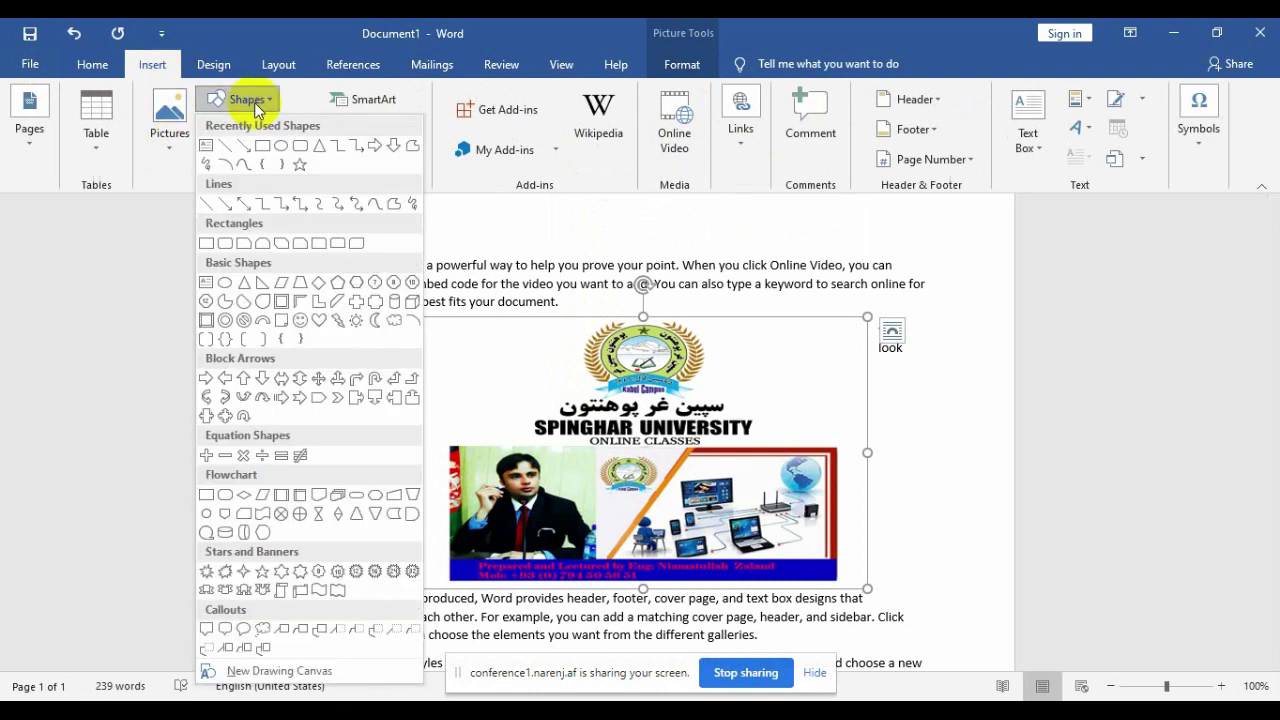
click(287, 150)
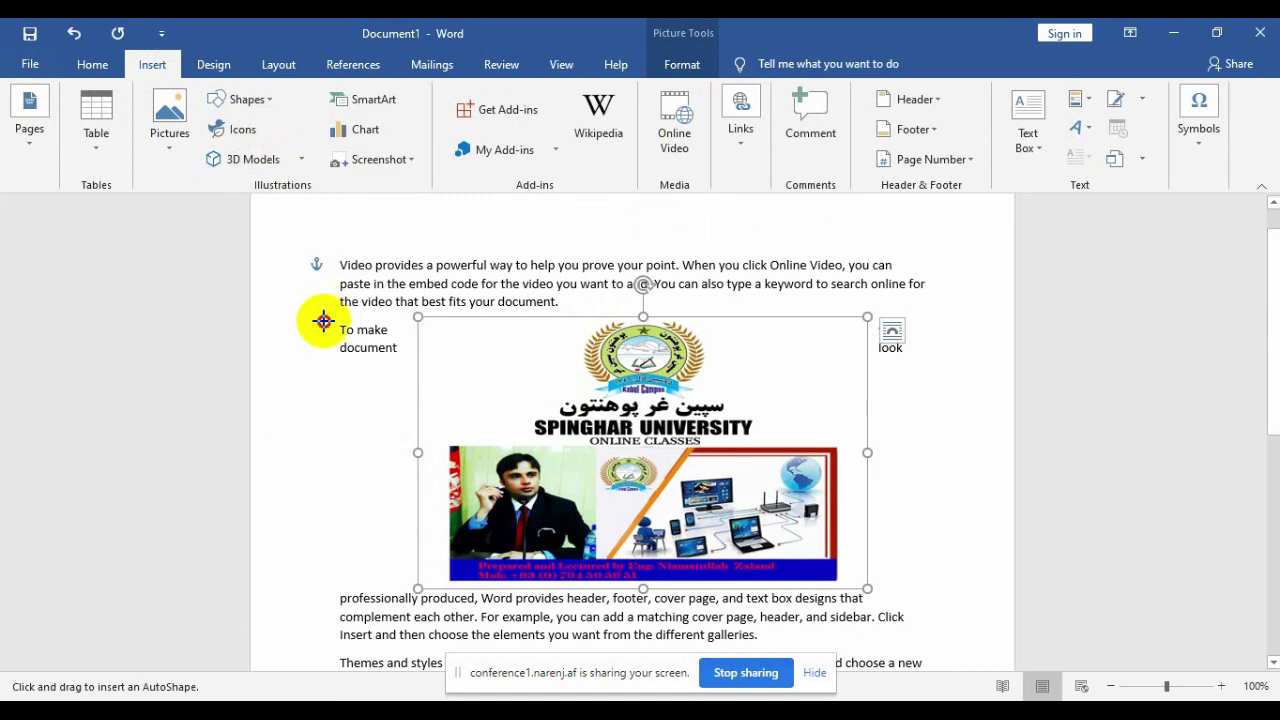
mouse_move(323, 320)
mouse_down()
mouse_move(391, 425)
mouse_move(404, 483)
mouse_up()
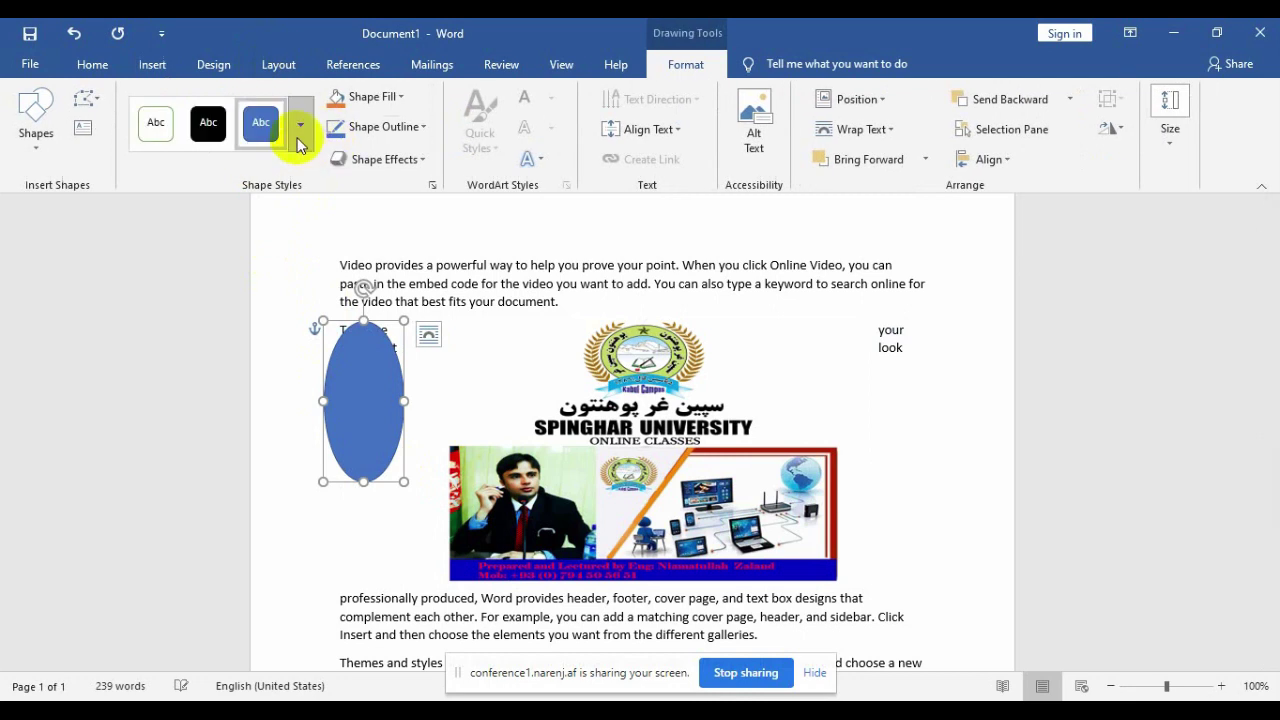
Apply the orange theme shape style to the oval and reselect it.
click(297, 130)
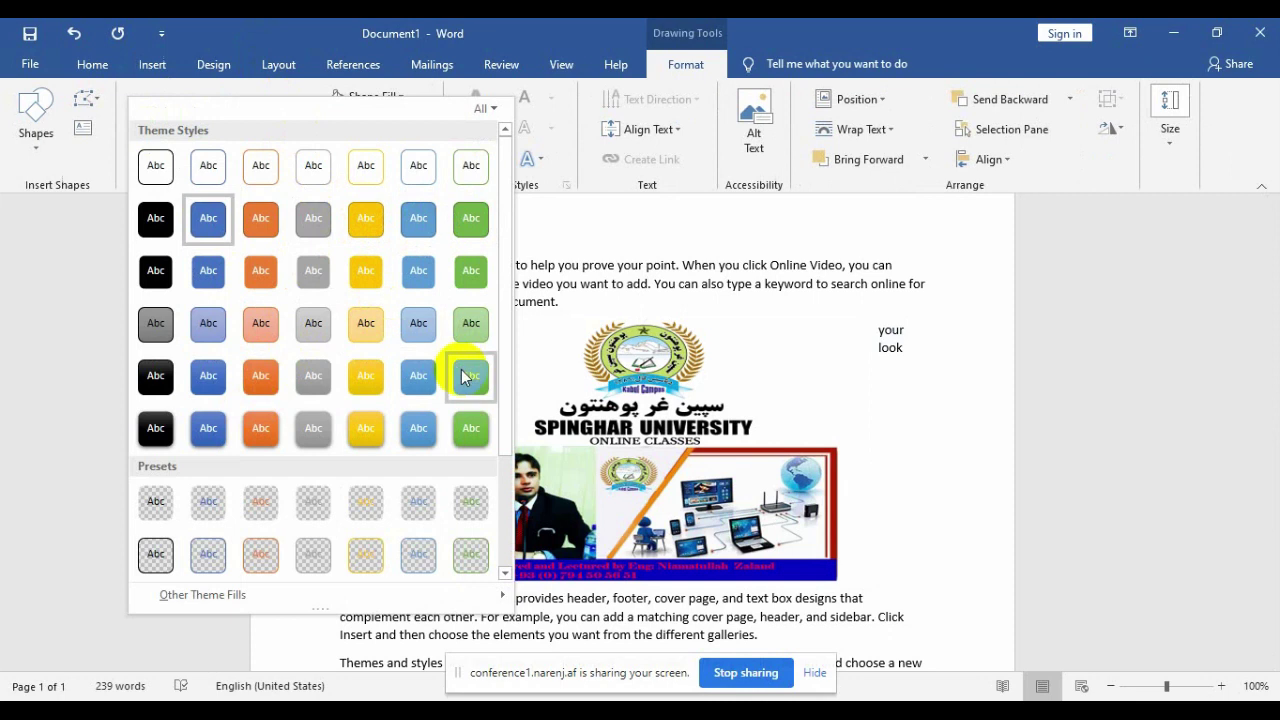
click(258, 216)
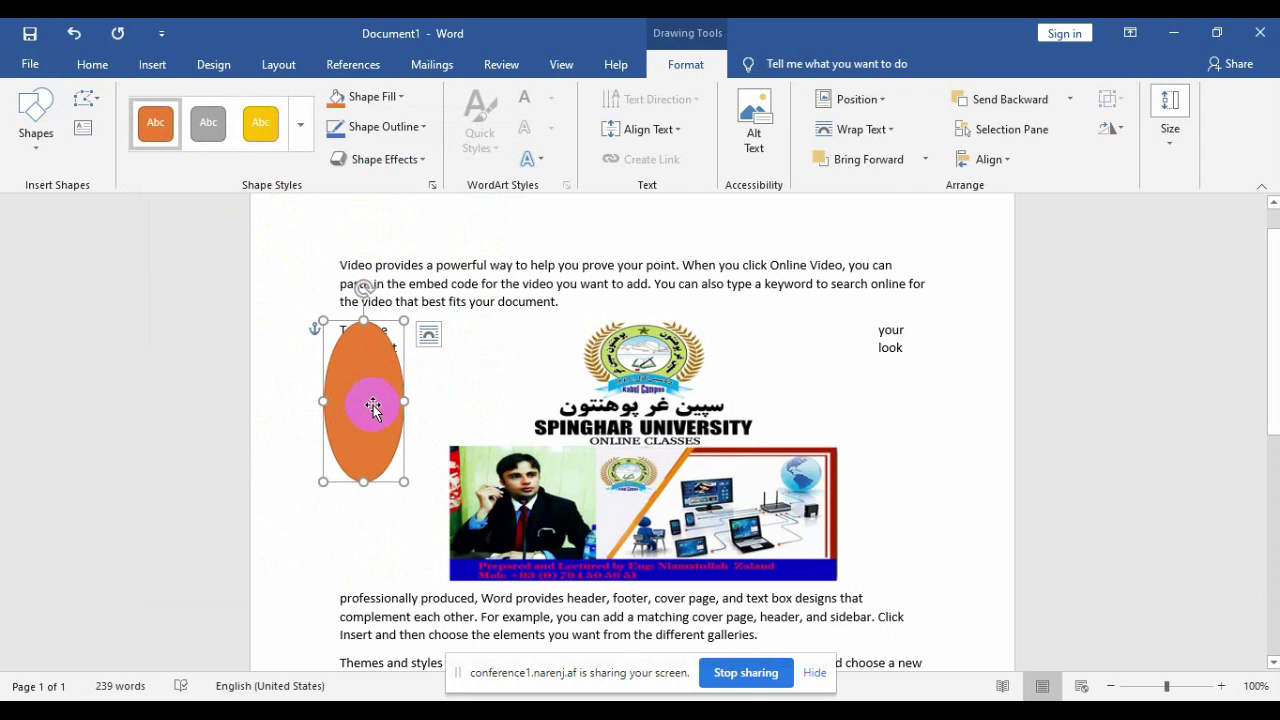
click(479, 475)
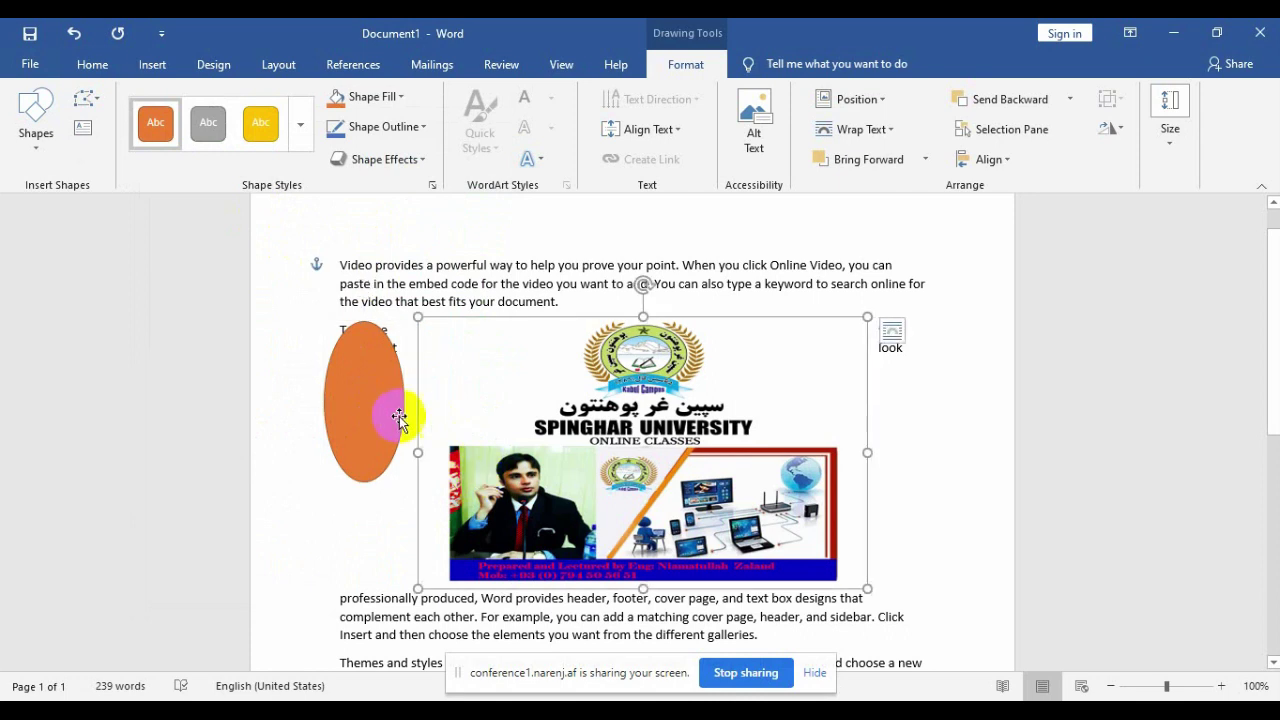
click(384, 418)
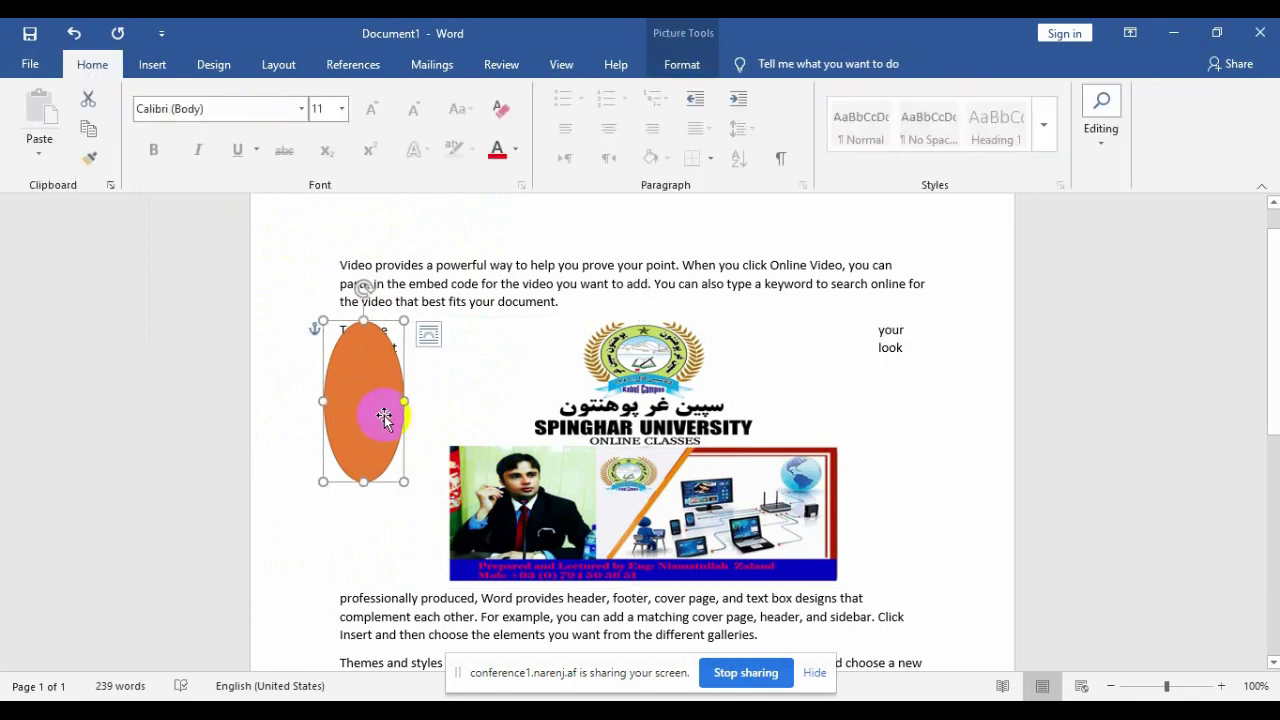
Move the orange oval onto the picture and send it one layer backward.
drag(384, 418, 548, 452)
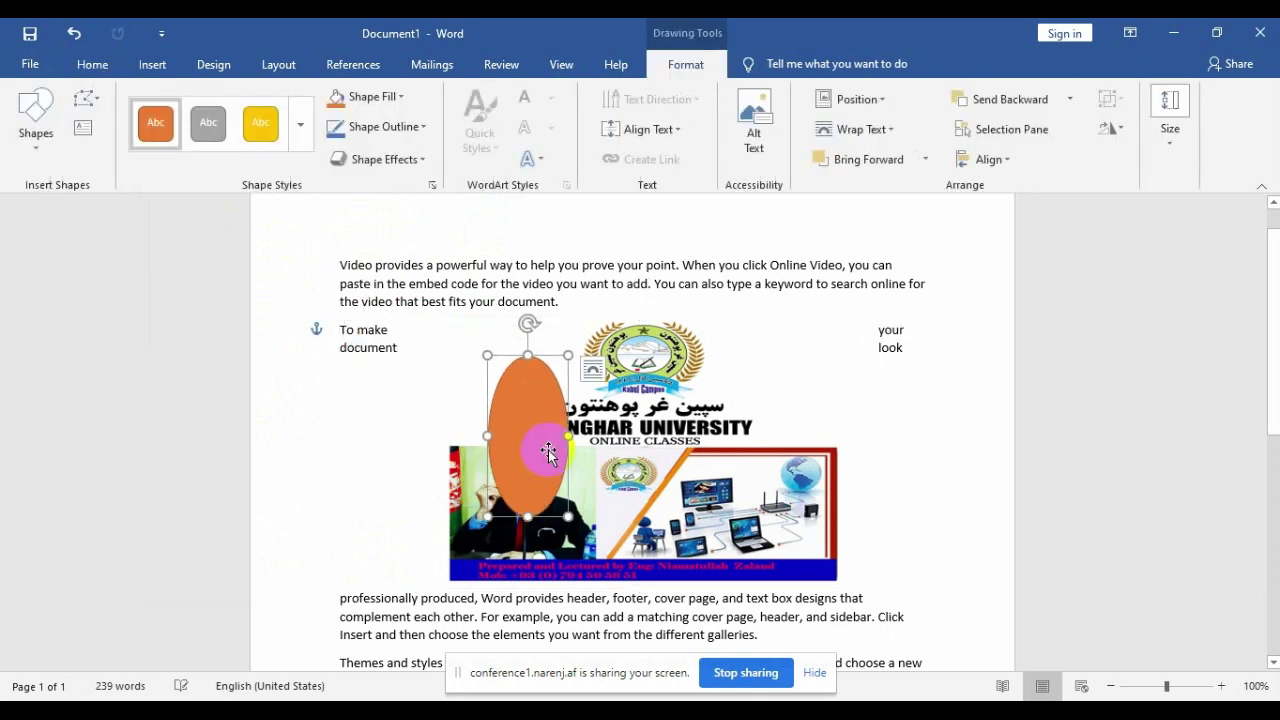
click(536, 440)
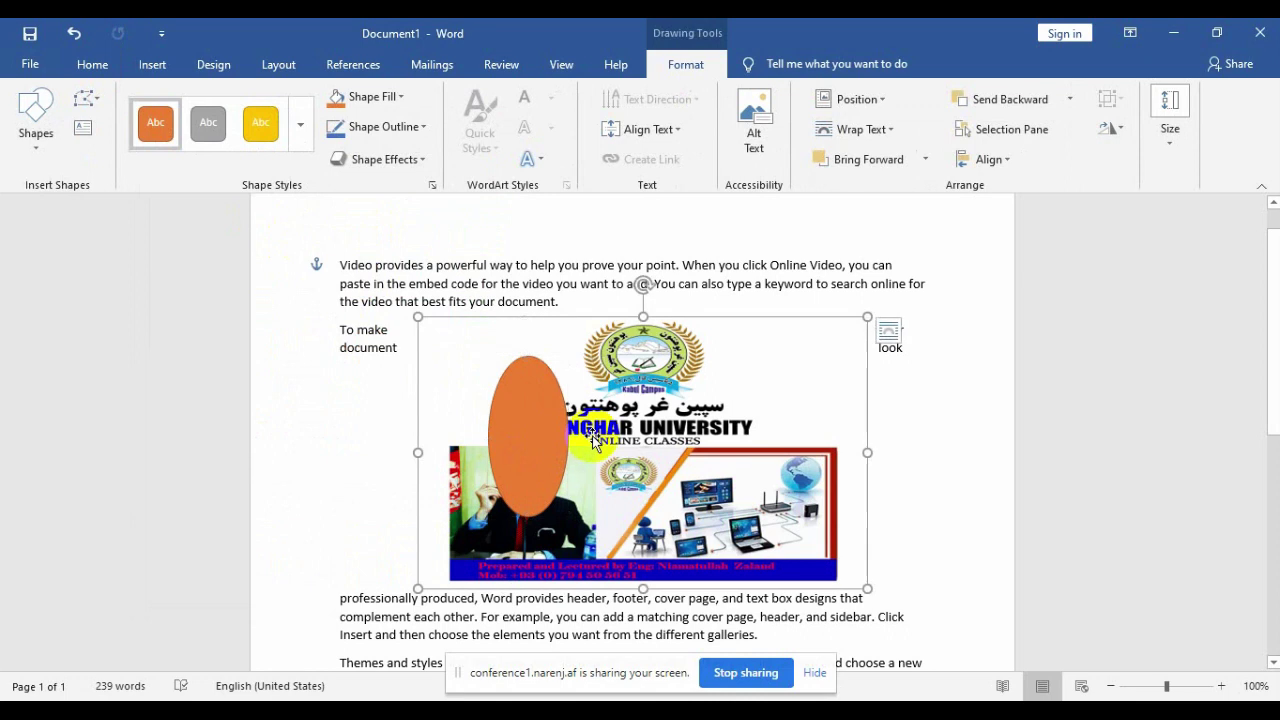
click(536, 440)
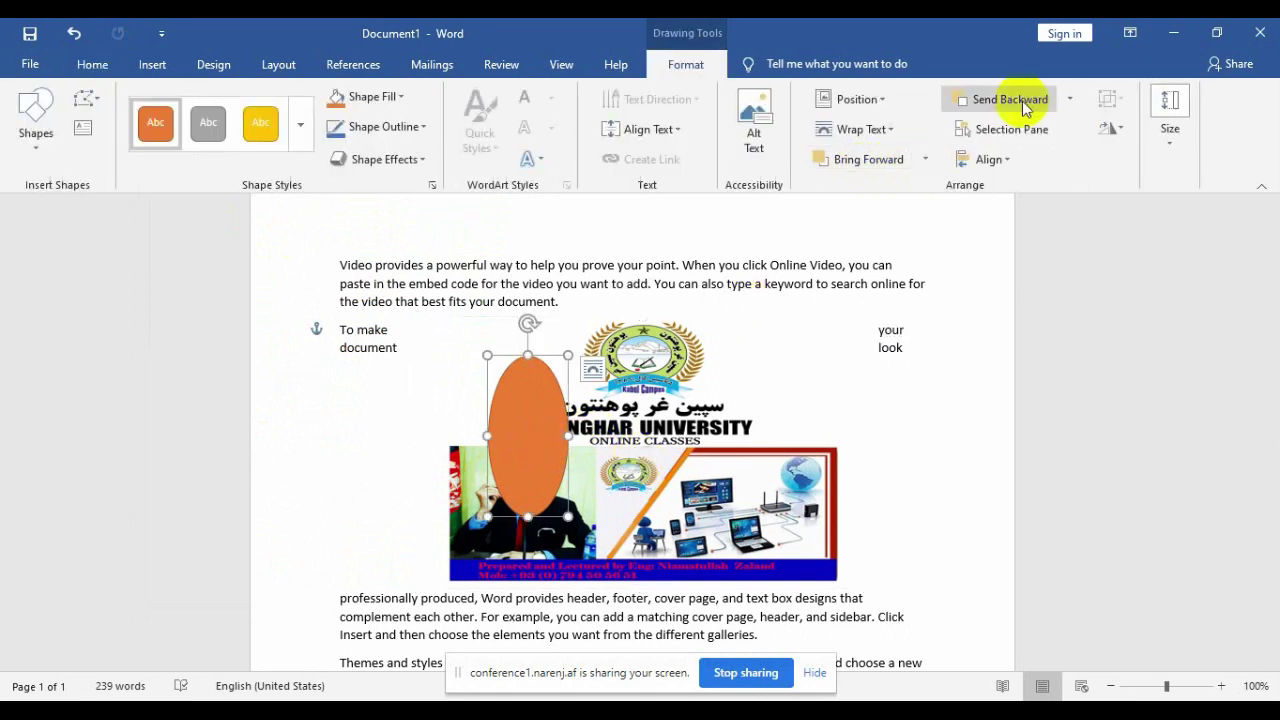
click(1068, 101)
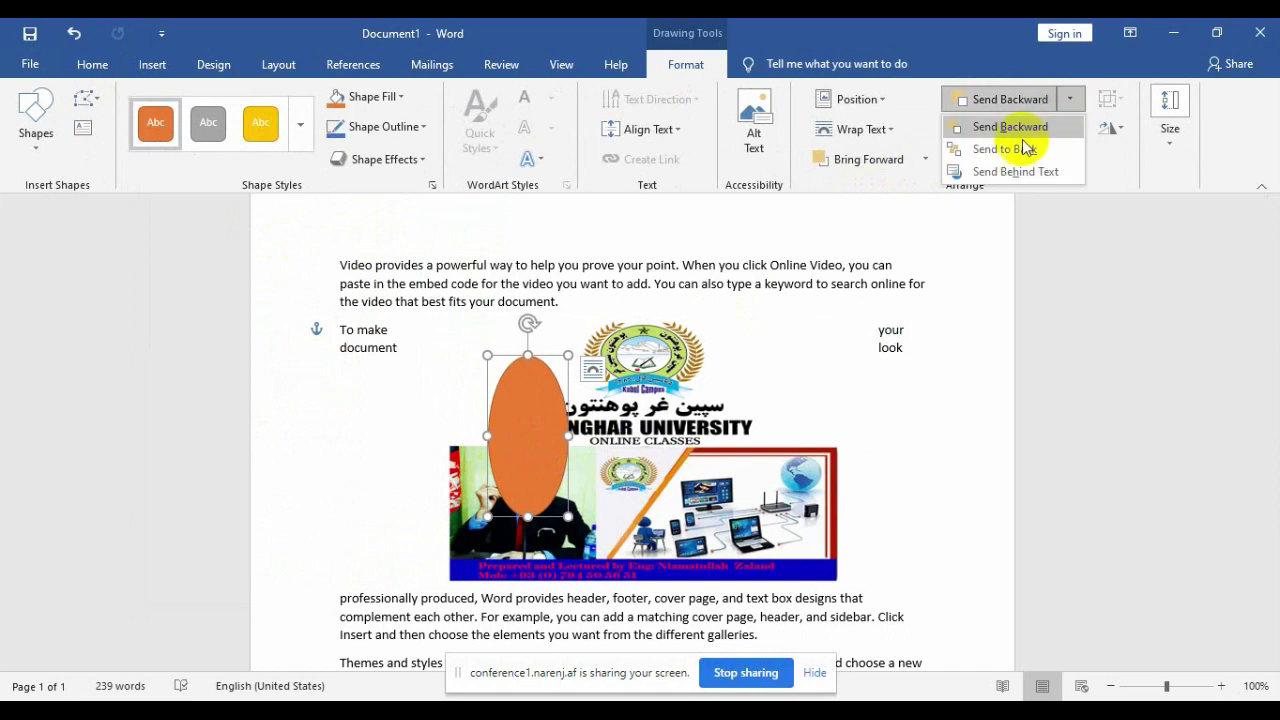
click(1040, 133)
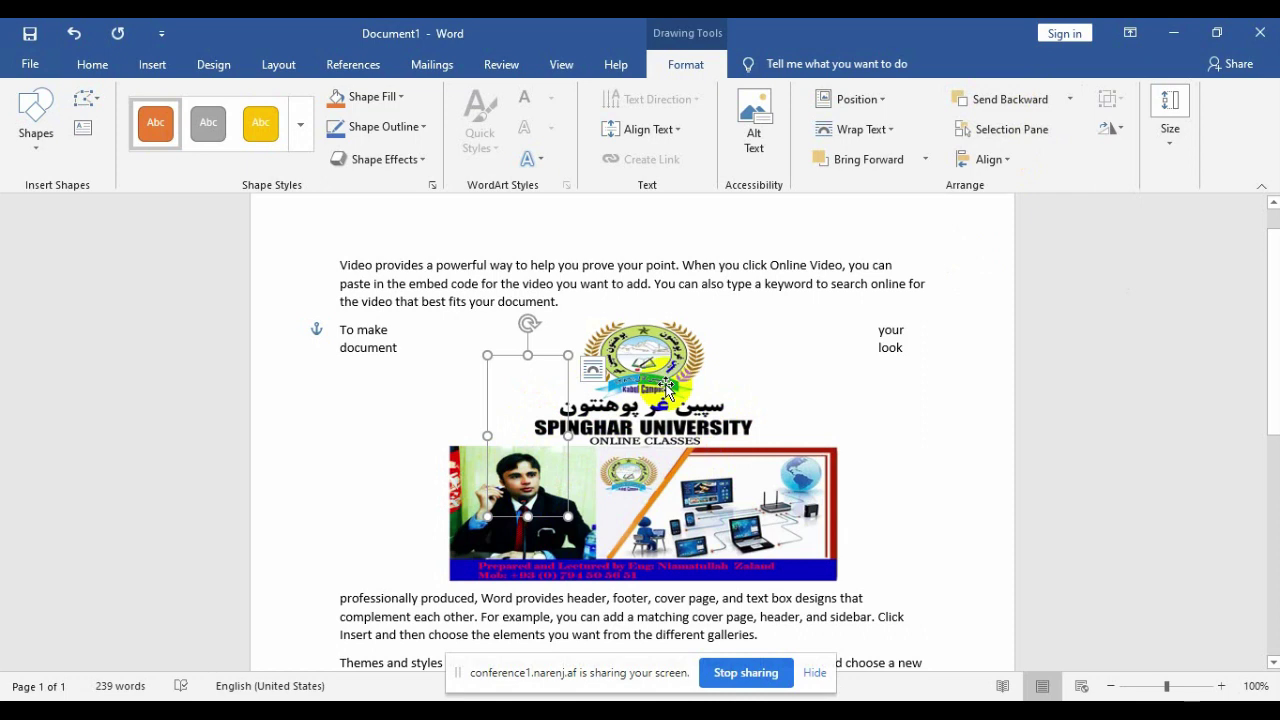
Test the oval's order with Bring Forward, Send Backward, Bring to Front and Send to Back.
click(925, 159)
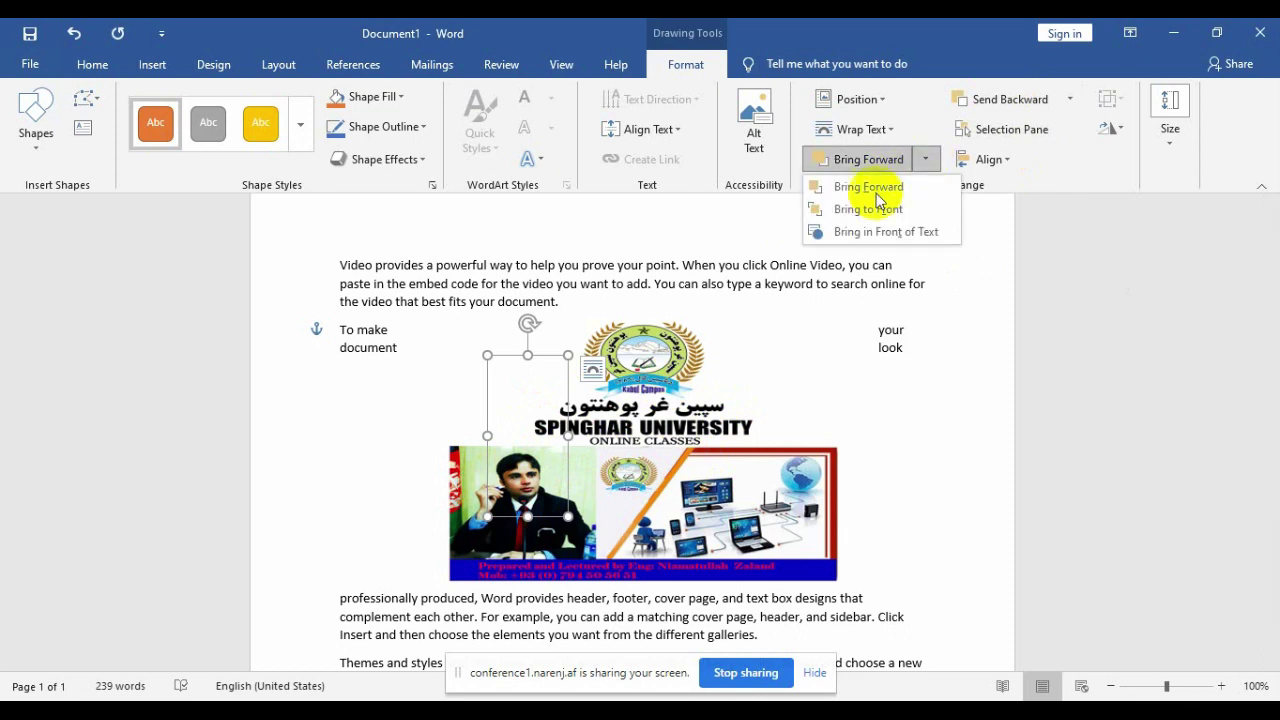
click(885, 190)
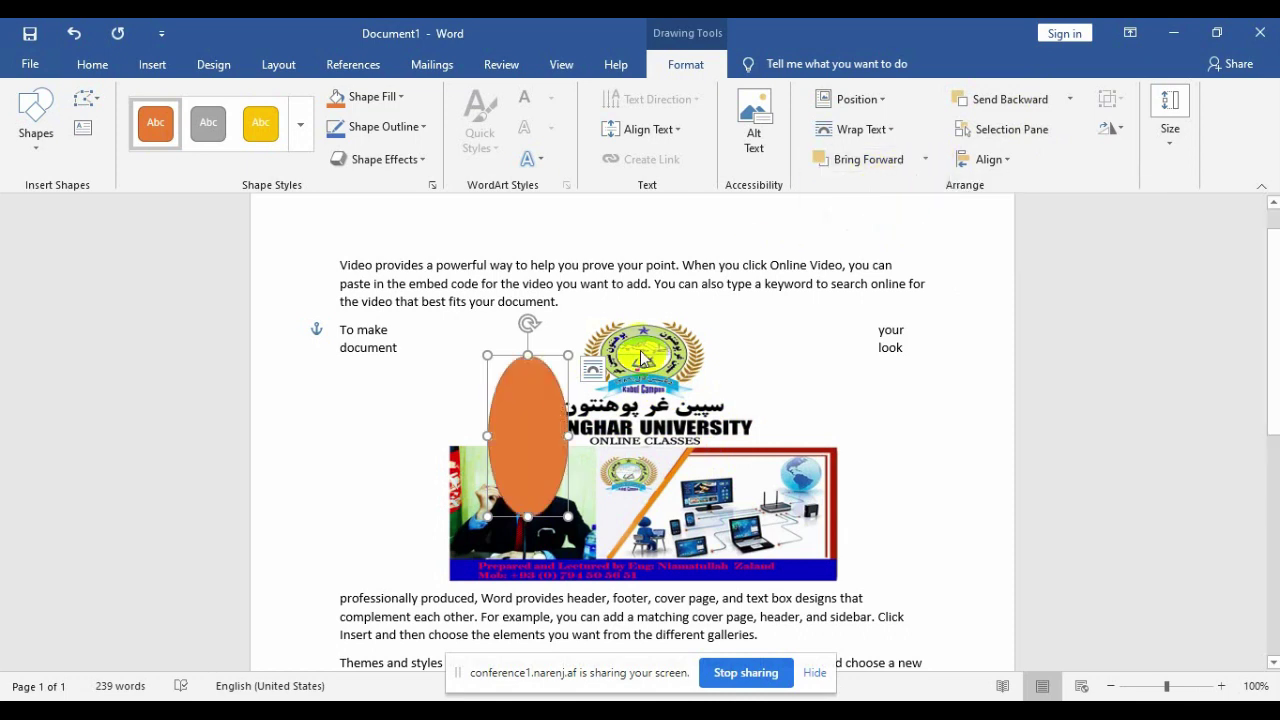
click(1071, 99)
click(1043, 127)
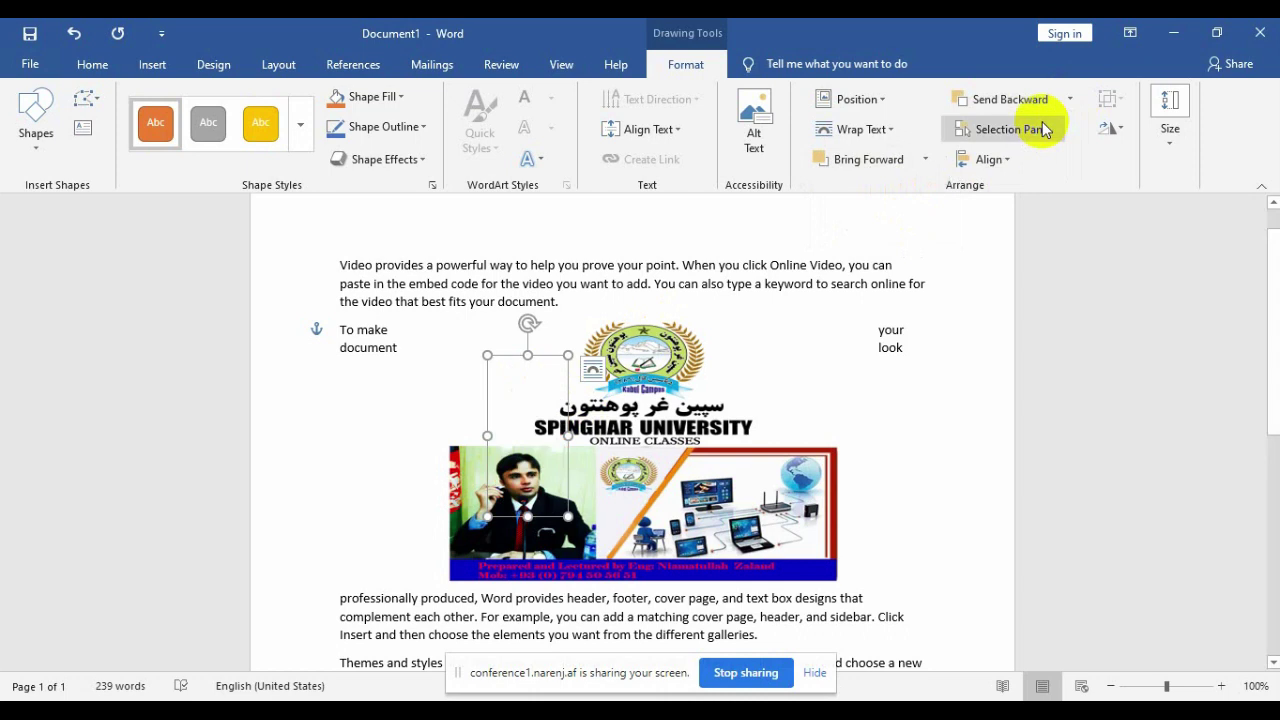
click(922, 160)
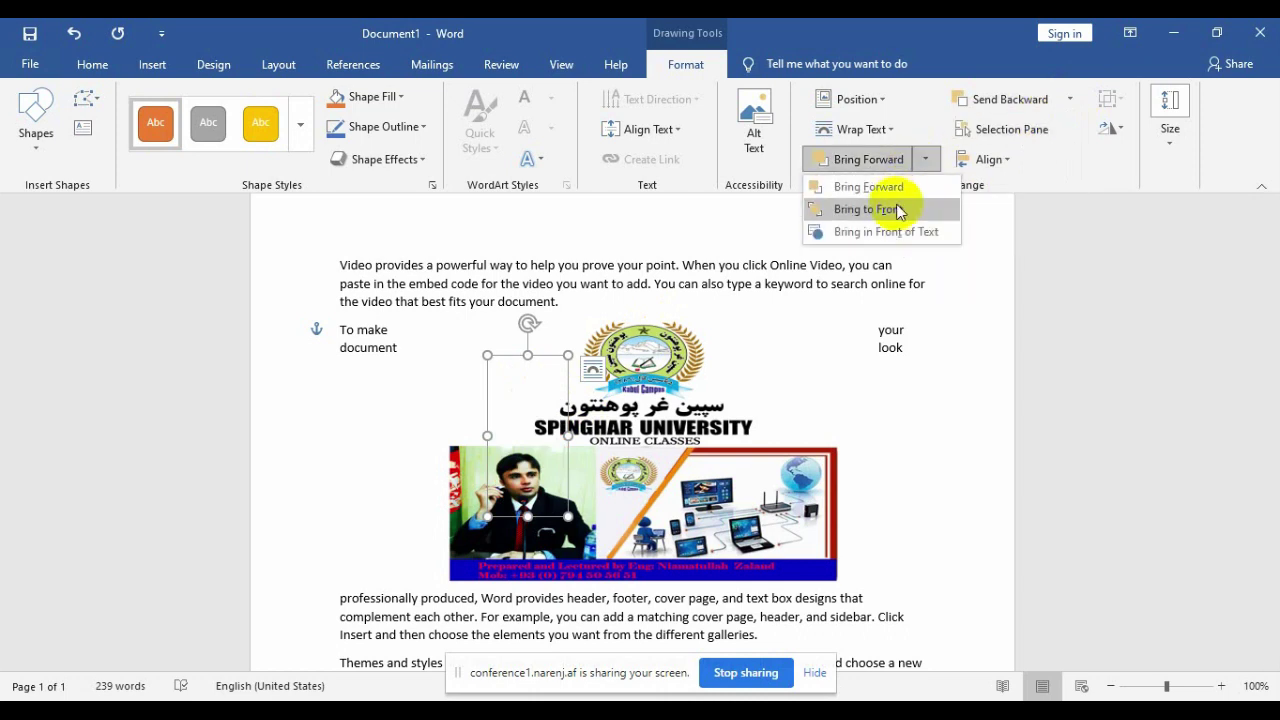
click(897, 210)
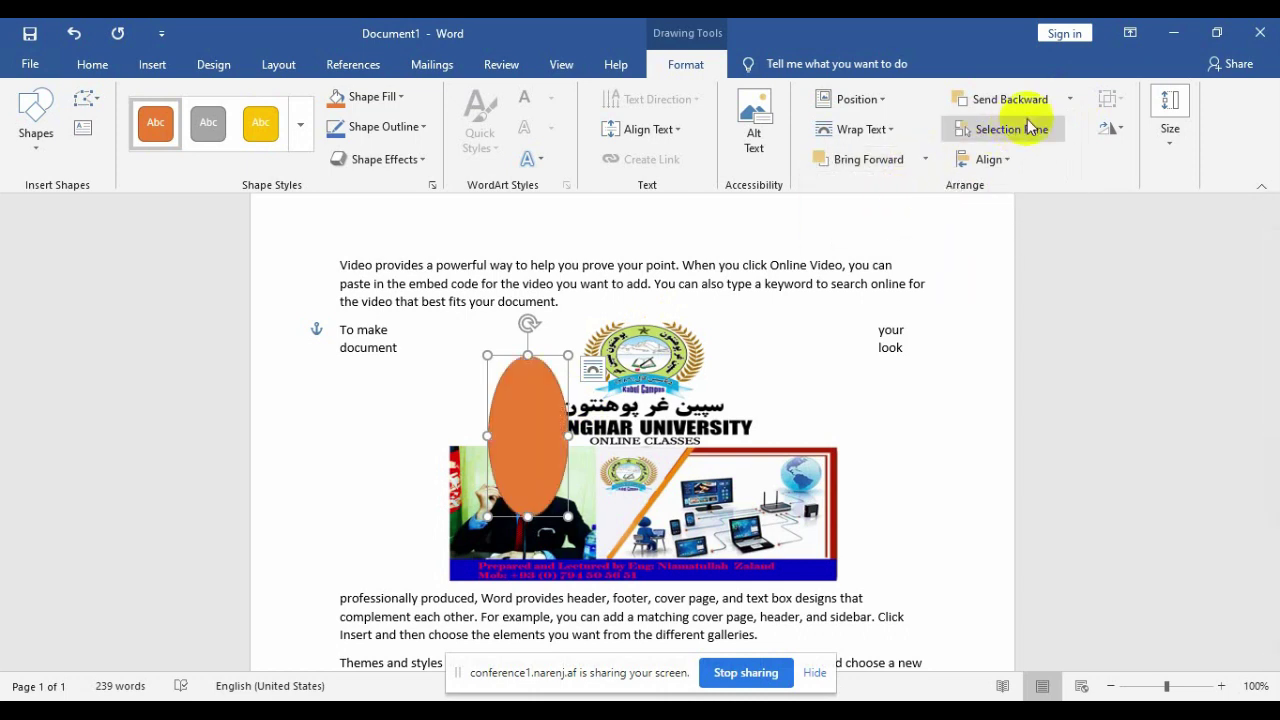
click(1070, 99)
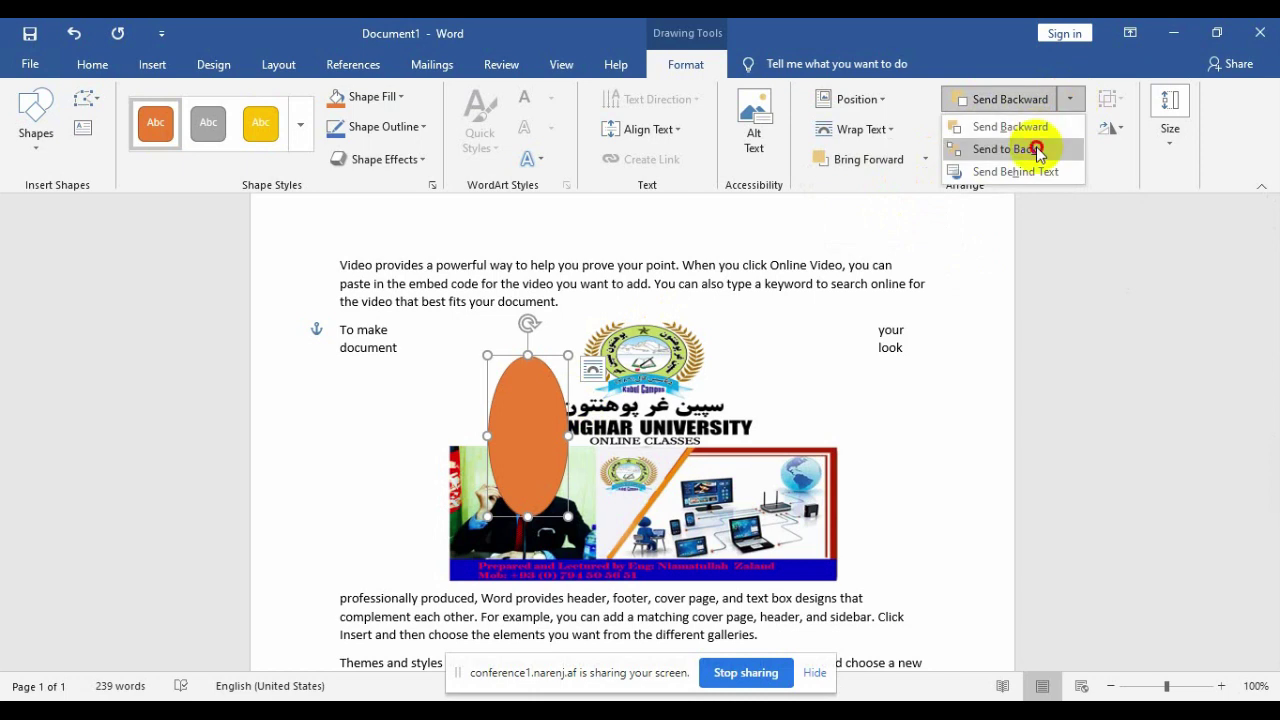
click(1032, 148)
click(1071, 99)
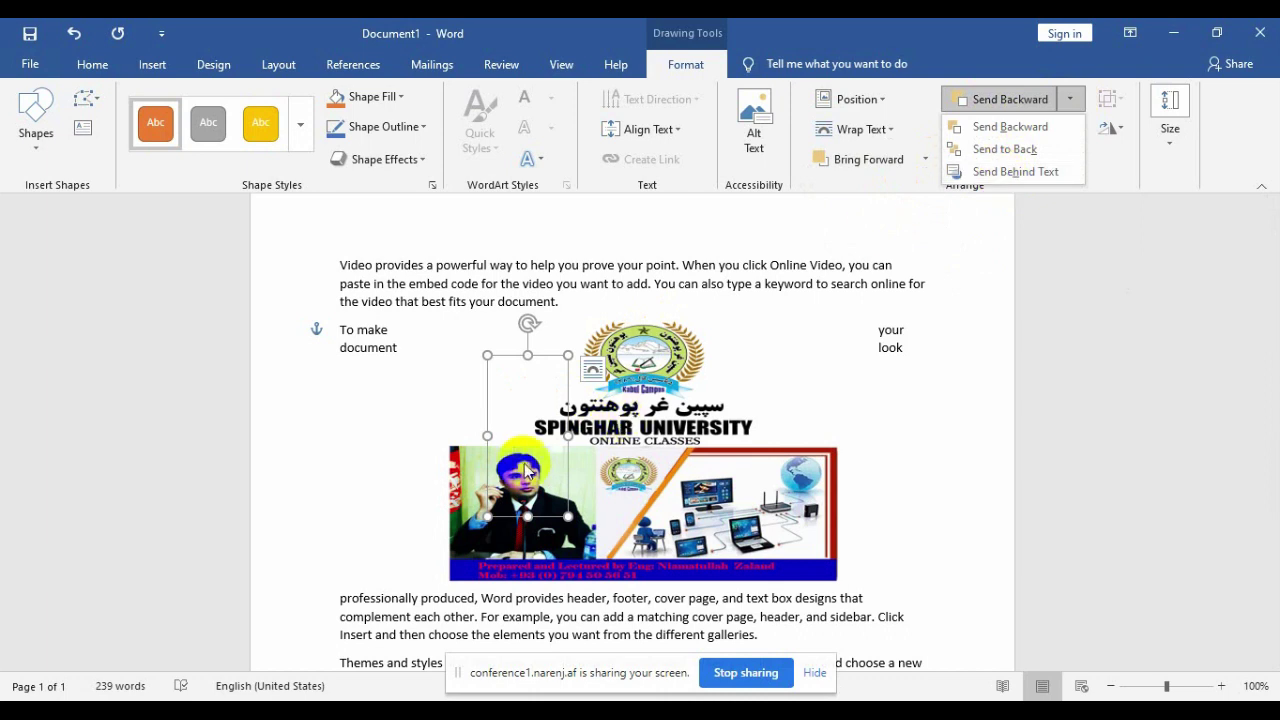
Move the picture down into the Save time paragraph and the oval up over the first paragraphs.
mouse_move(530, 470)
mouse_down()
mouse_move(549, 663)
mouse_move(509, 466)
mouse_up()
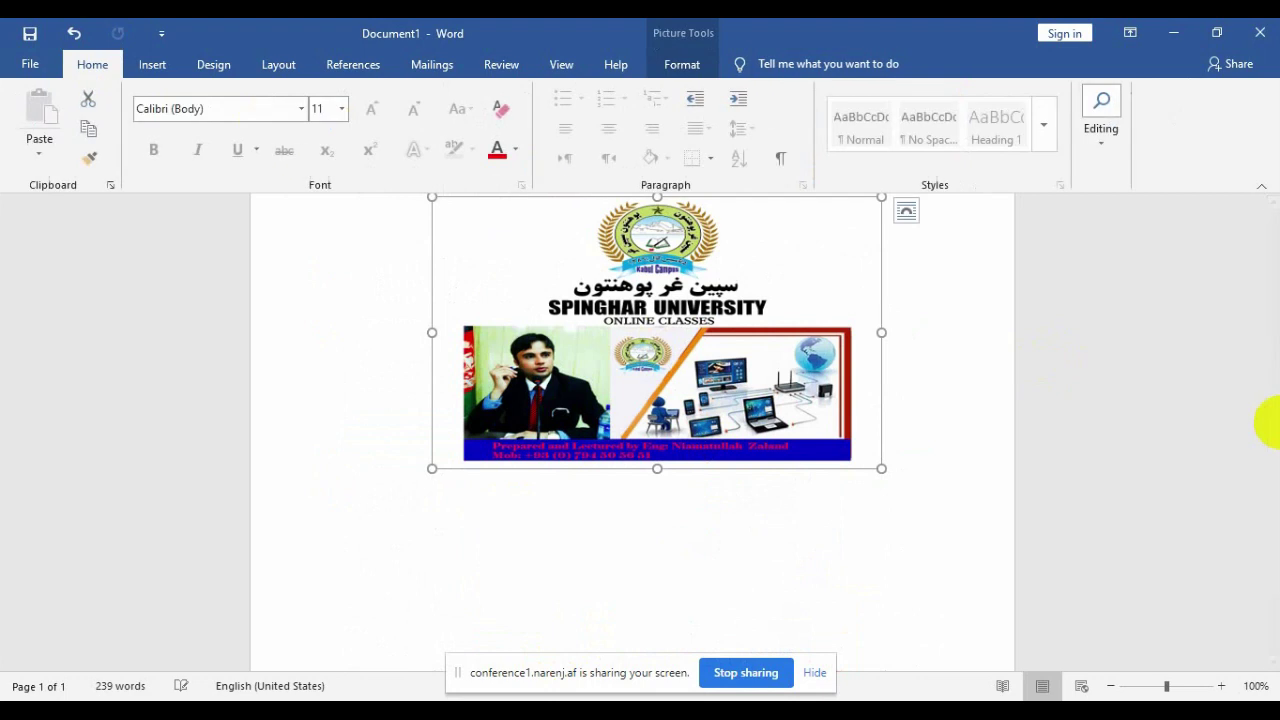
drag(1271, 462, 1265, 277)
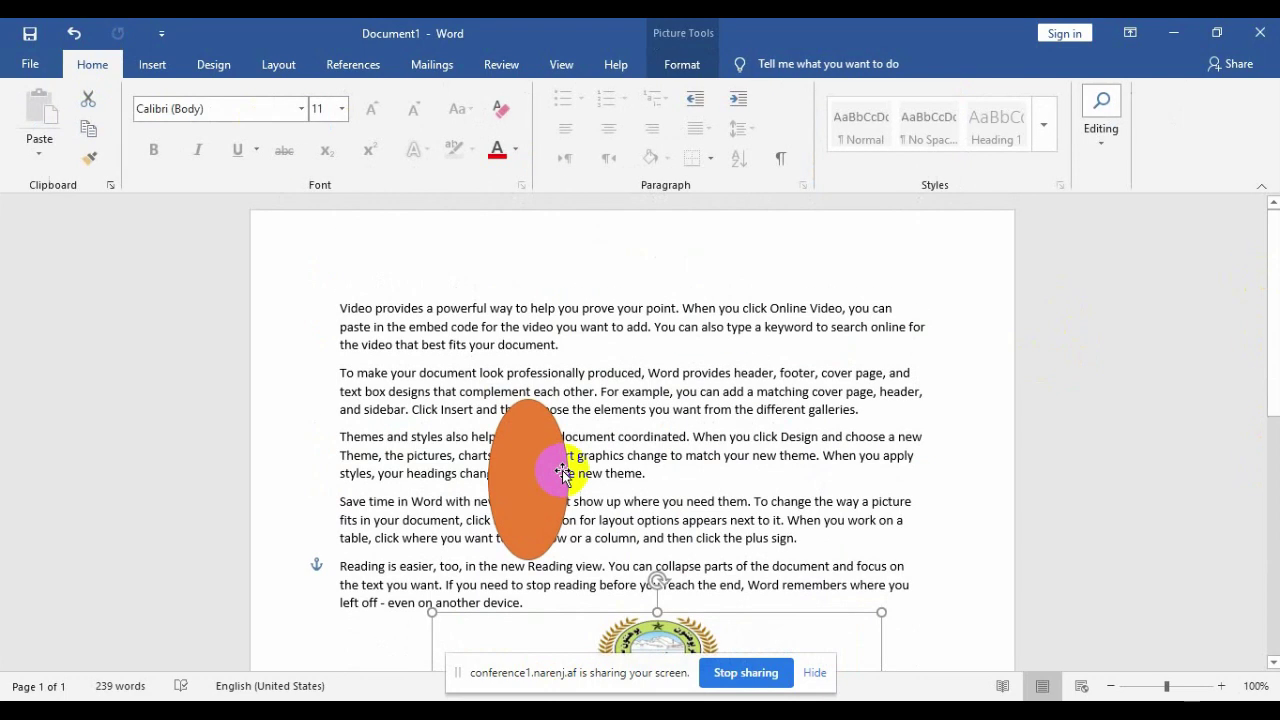
drag(549, 476, 552, 393)
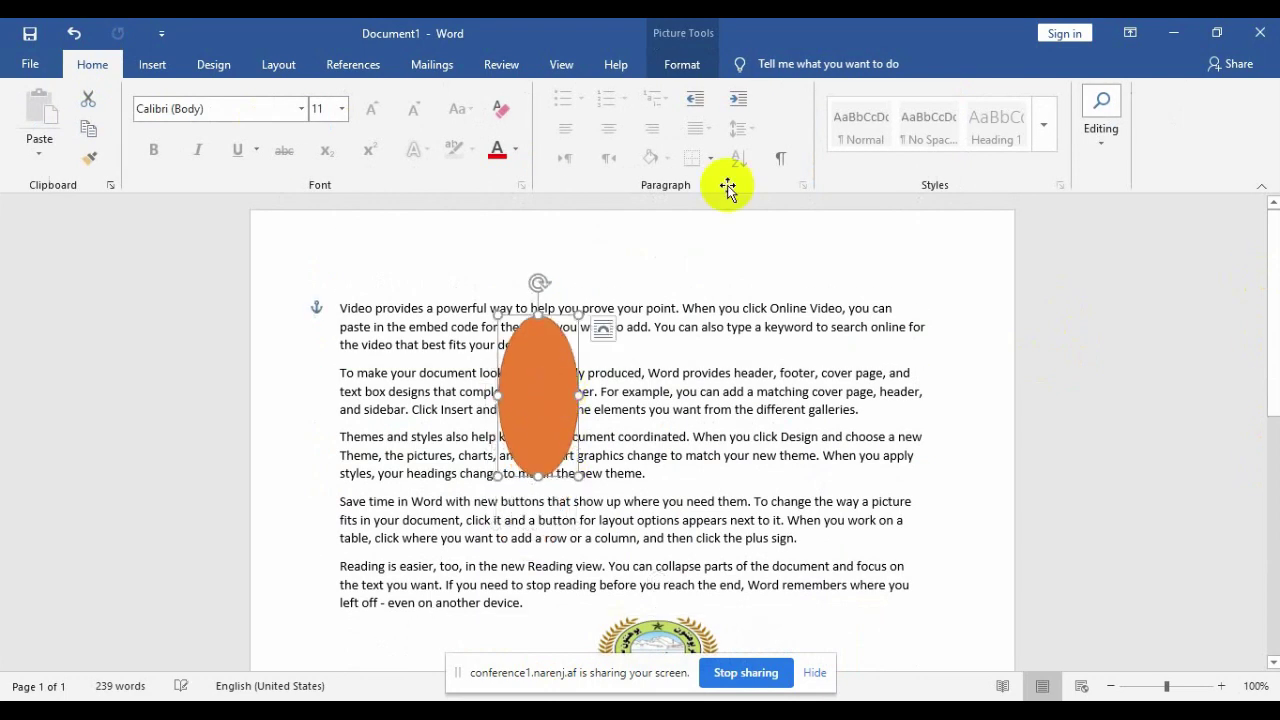
Send the orange oval behind the text and deselect it.
click(686, 66)
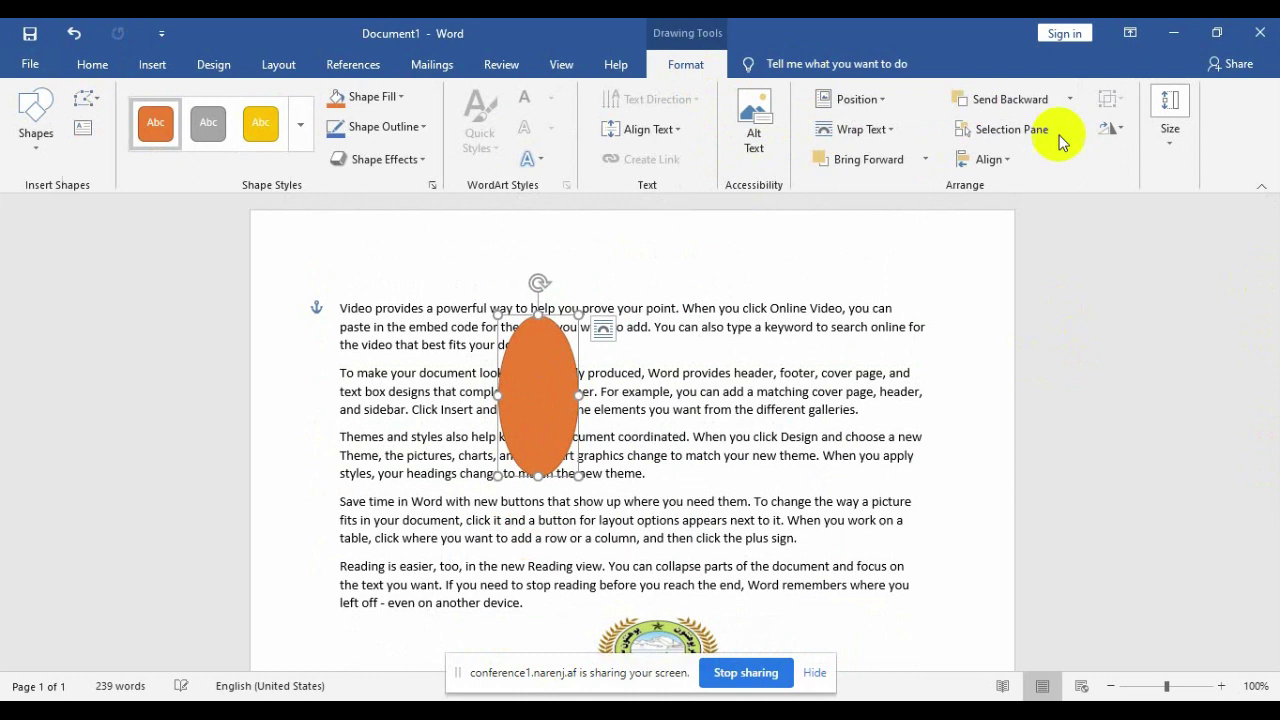
click(1070, 100)
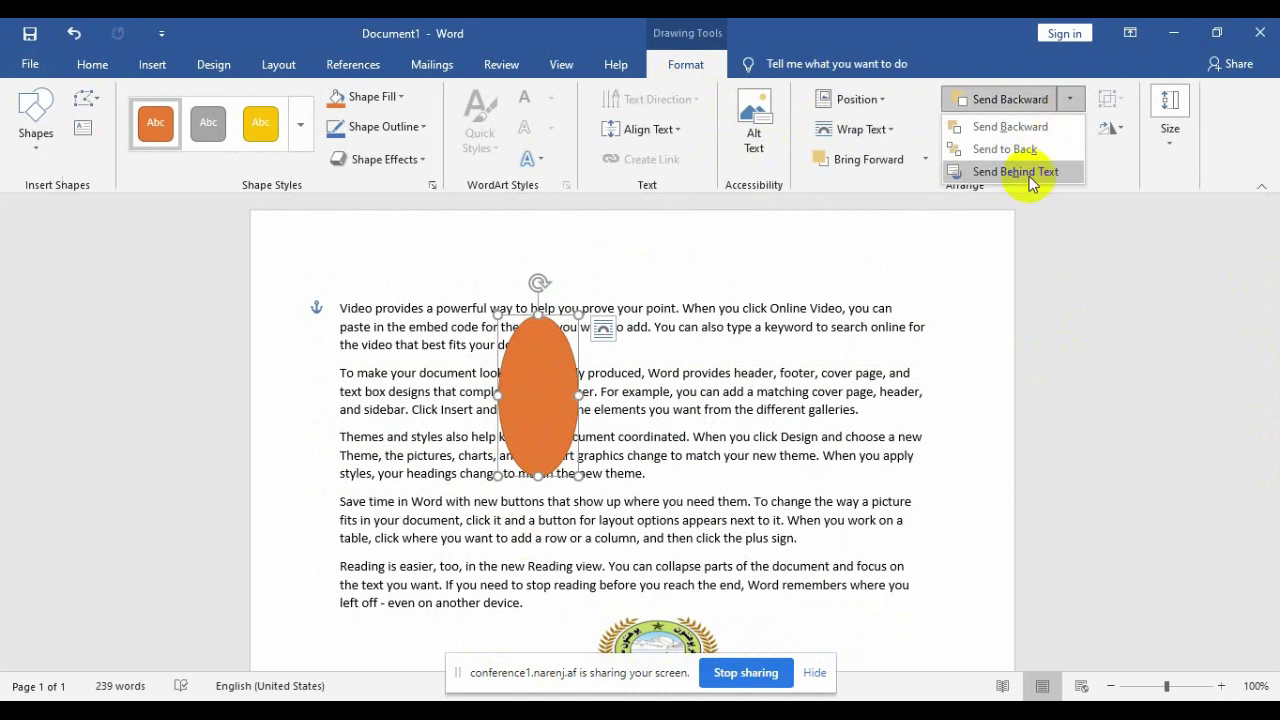
click(1031, 176)
click(553, 383)
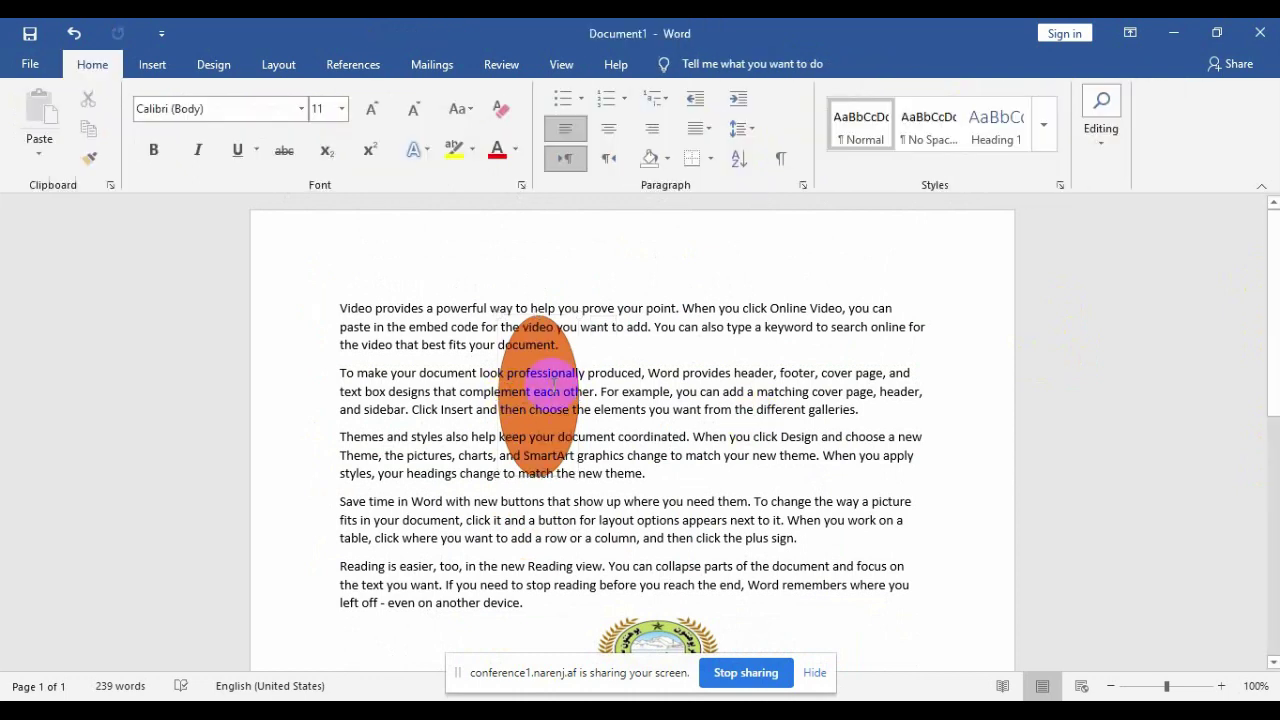
Select and deselect text across the first three paragraphs, leaving the cursor in the second paragraph.
drag(575, 391, 522, 395)
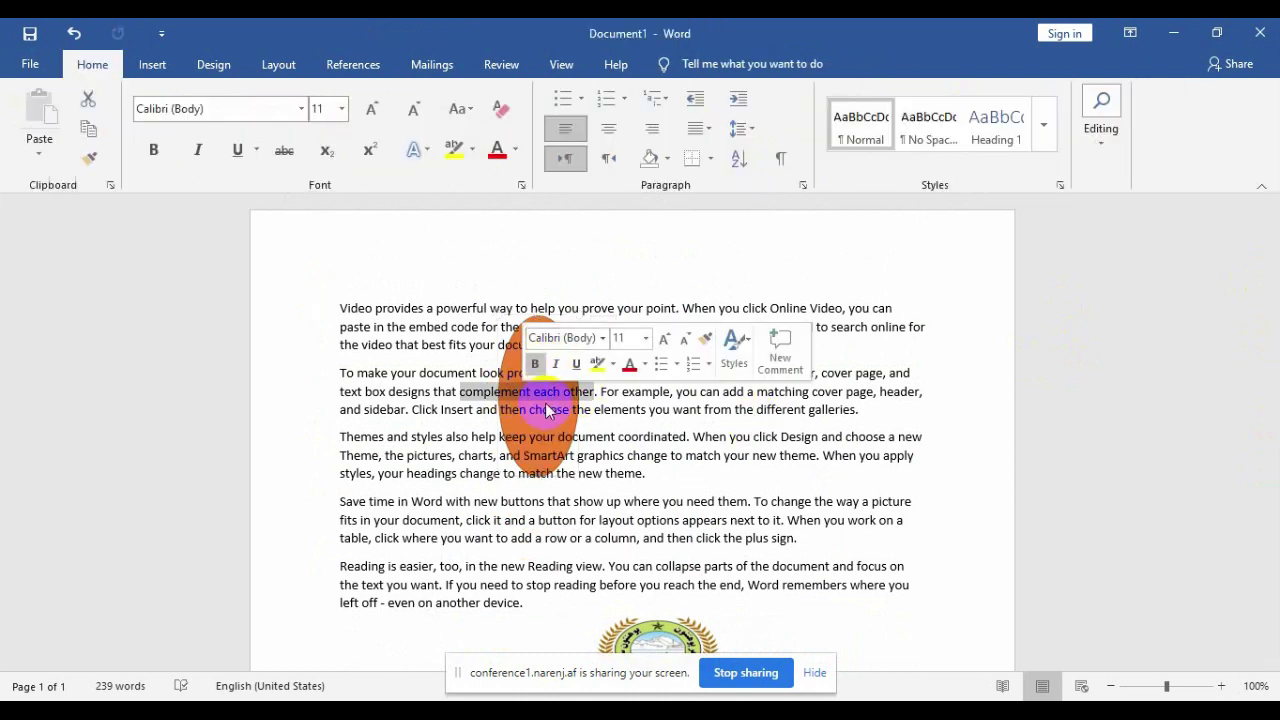
click(553, 462)
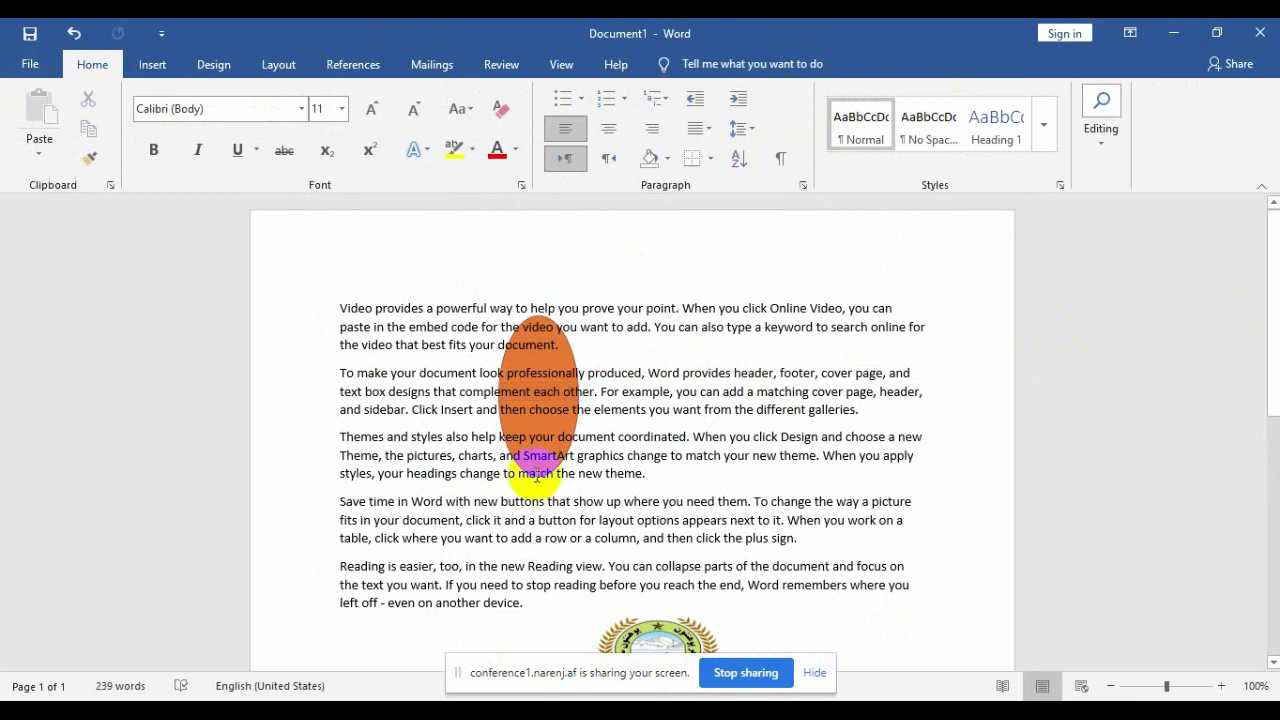
mouse_move(556, 468)
mouse_down()
mouse_move(506, 327)
mouse_move(405, 329)
mouse_up()
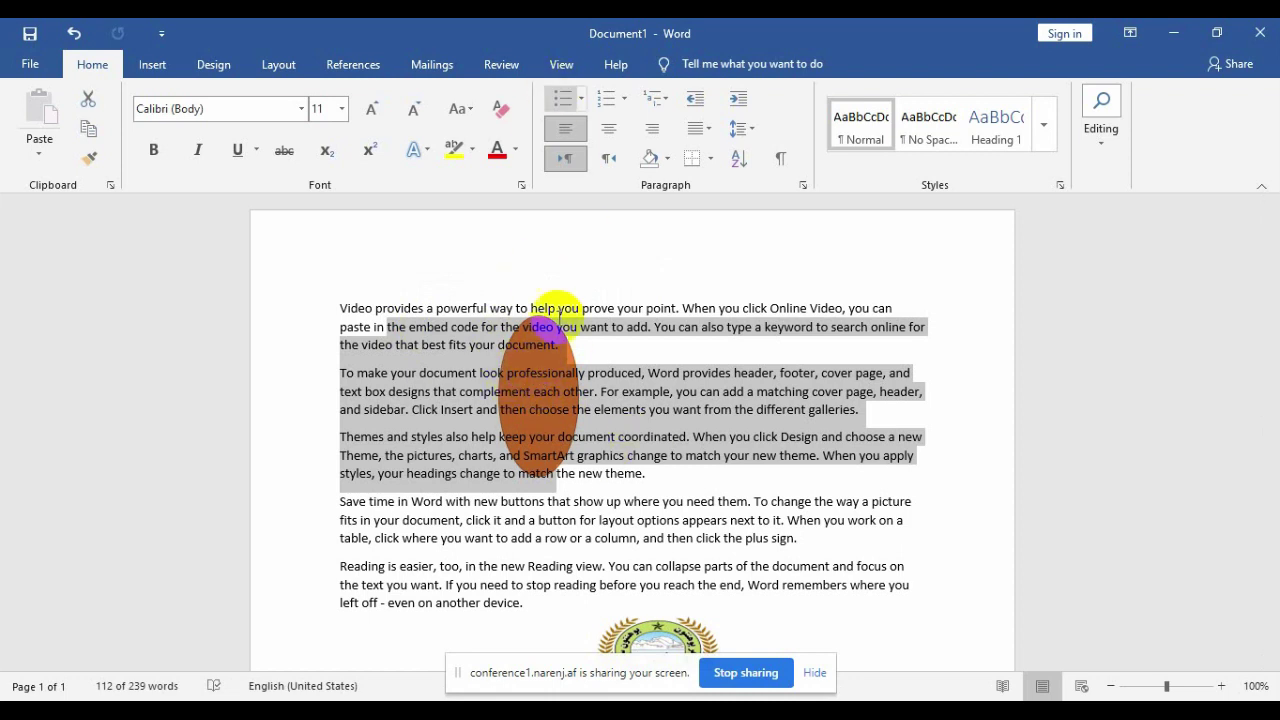
click(548, 349)
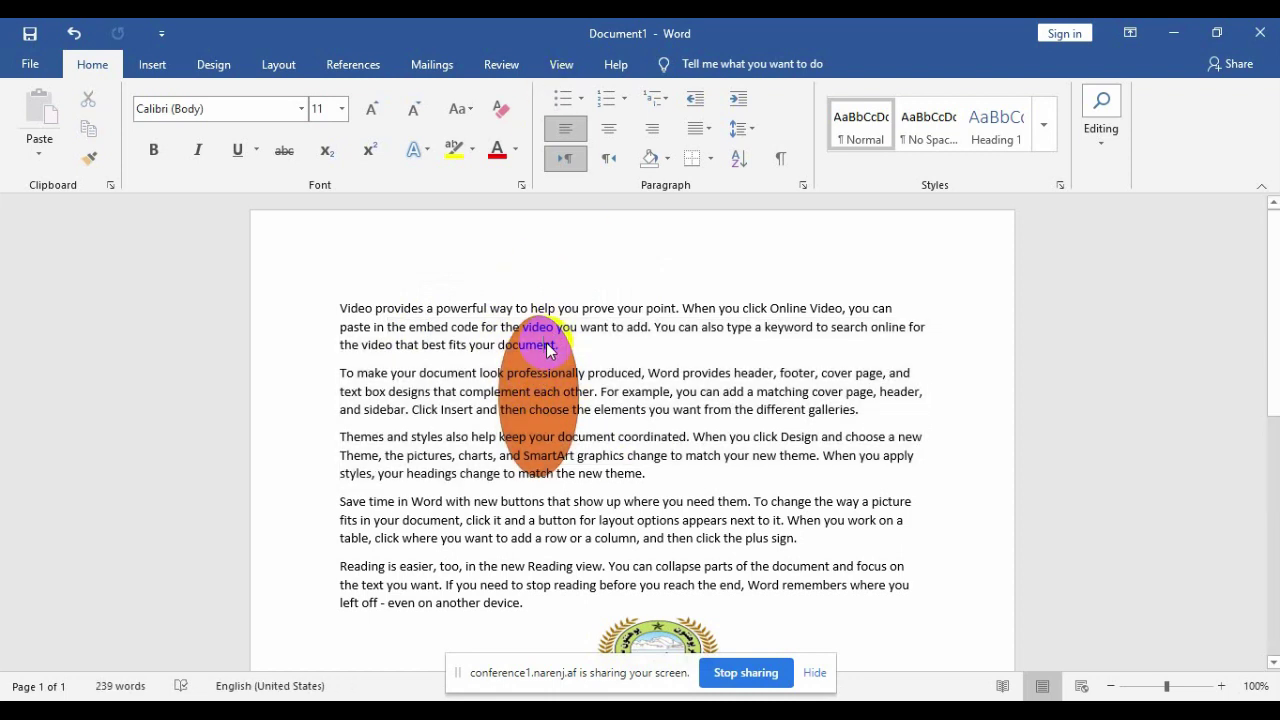
click(548, 349)
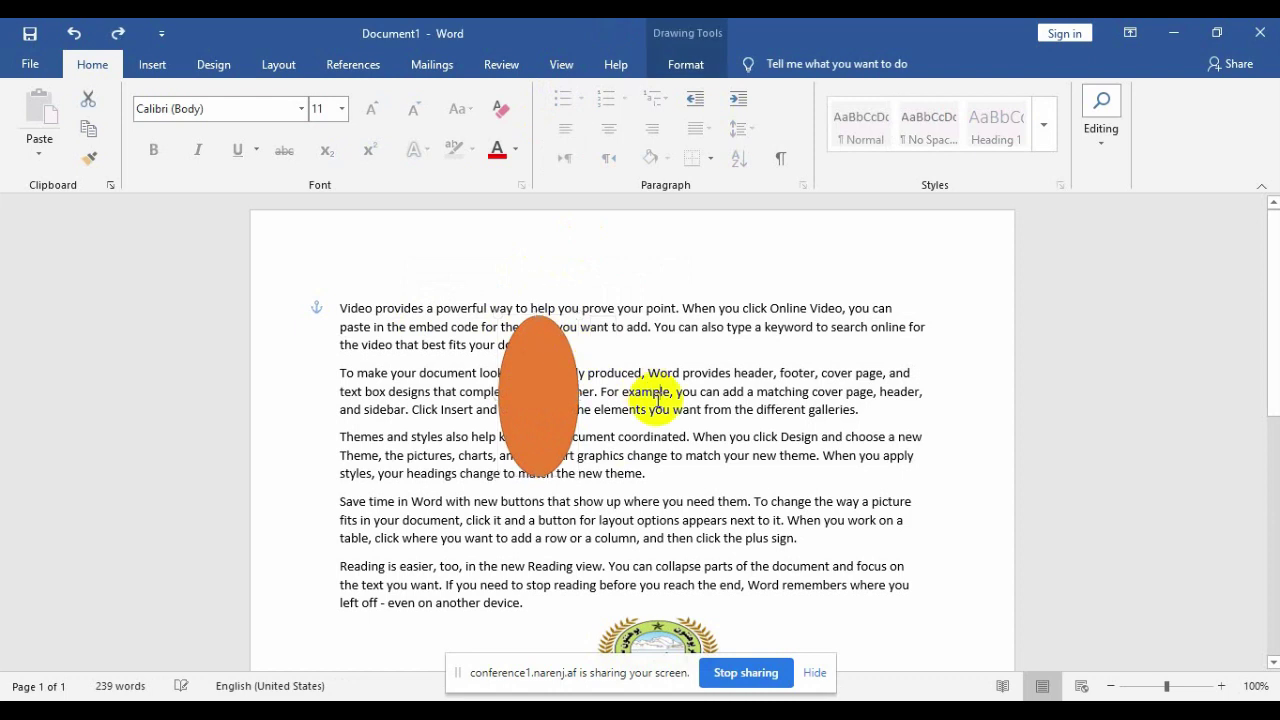
Undo the last change, send the orange oval behind the text, then bring it in front of the text.
key(ctrl+z)
click(550, 347)
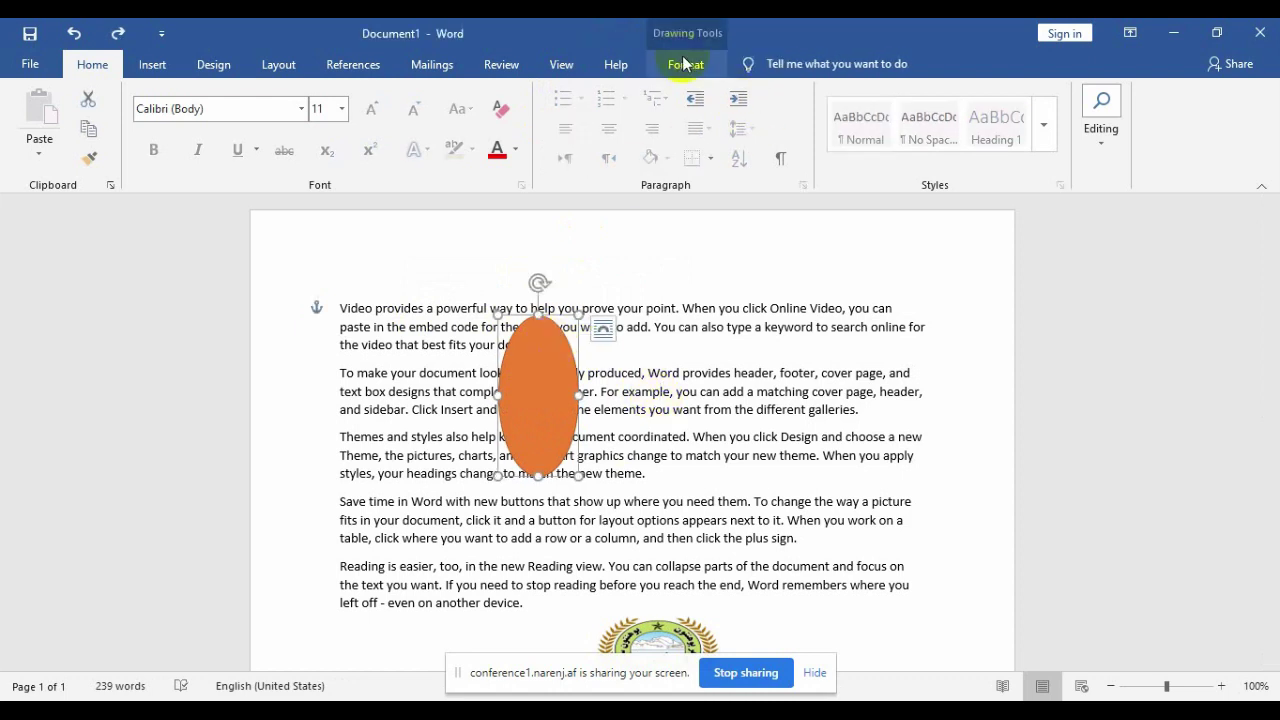
click(710, 70)
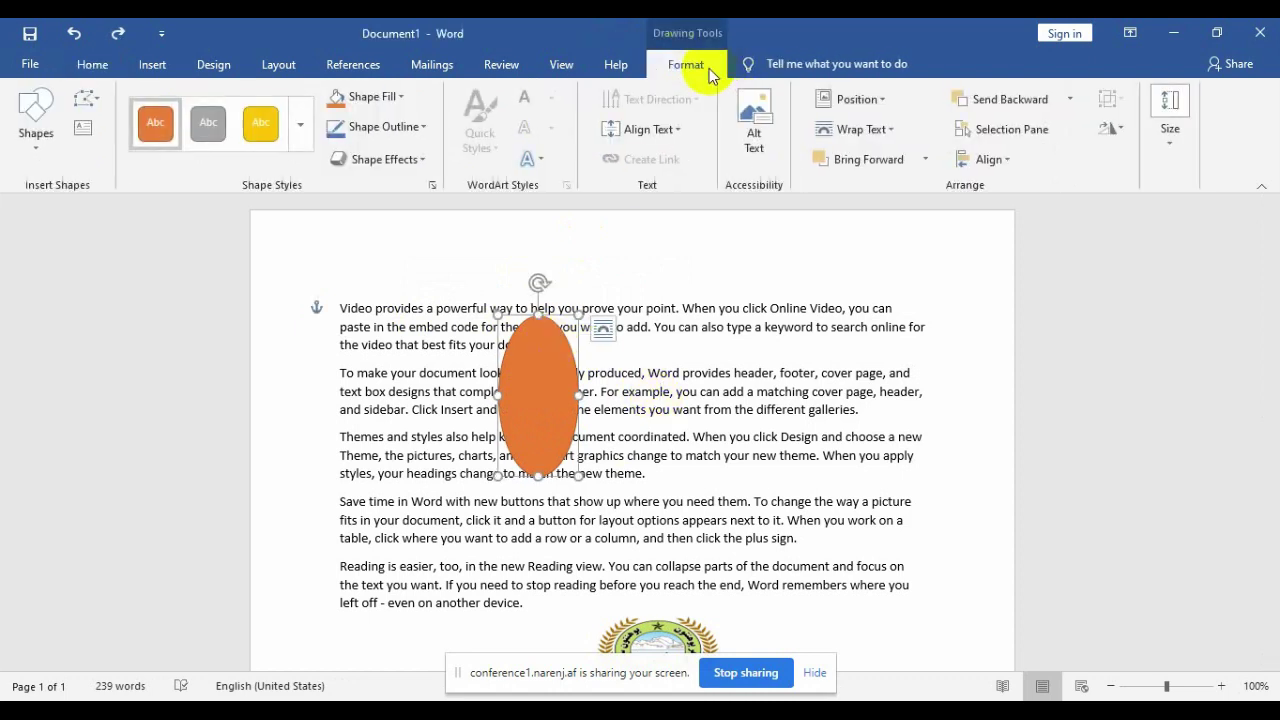
click(923, 159)
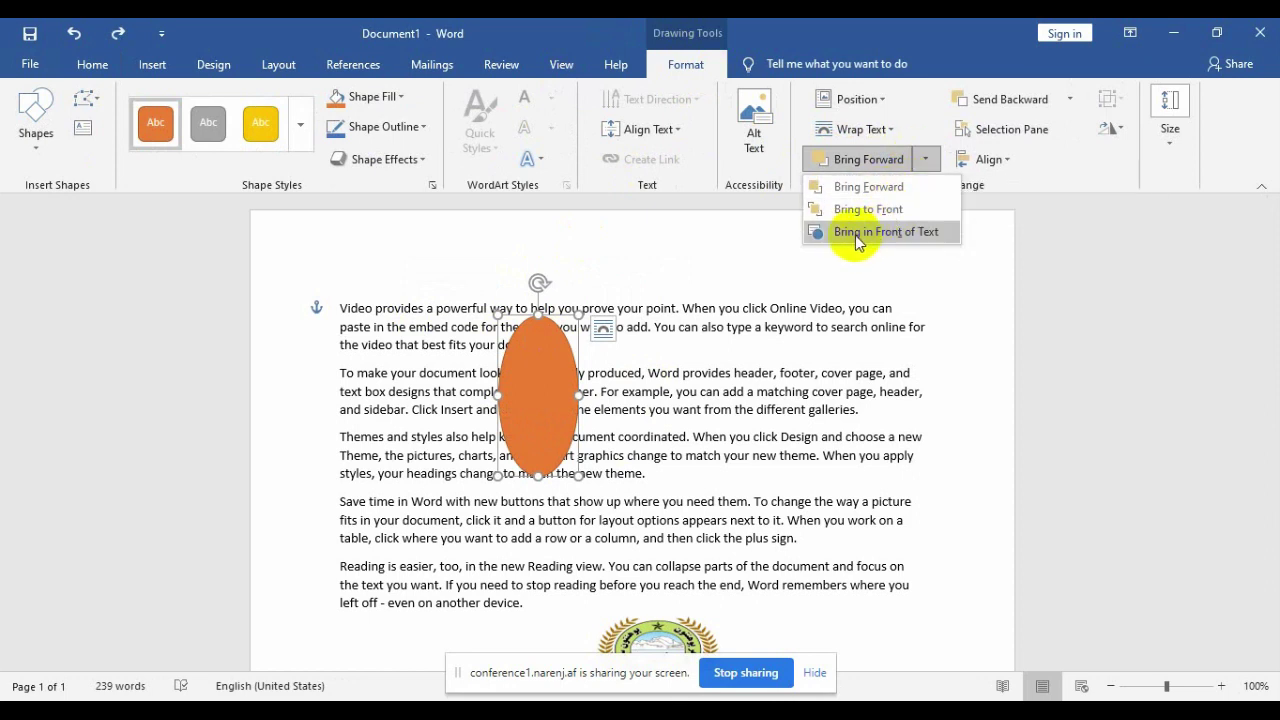
click(1069, 100)
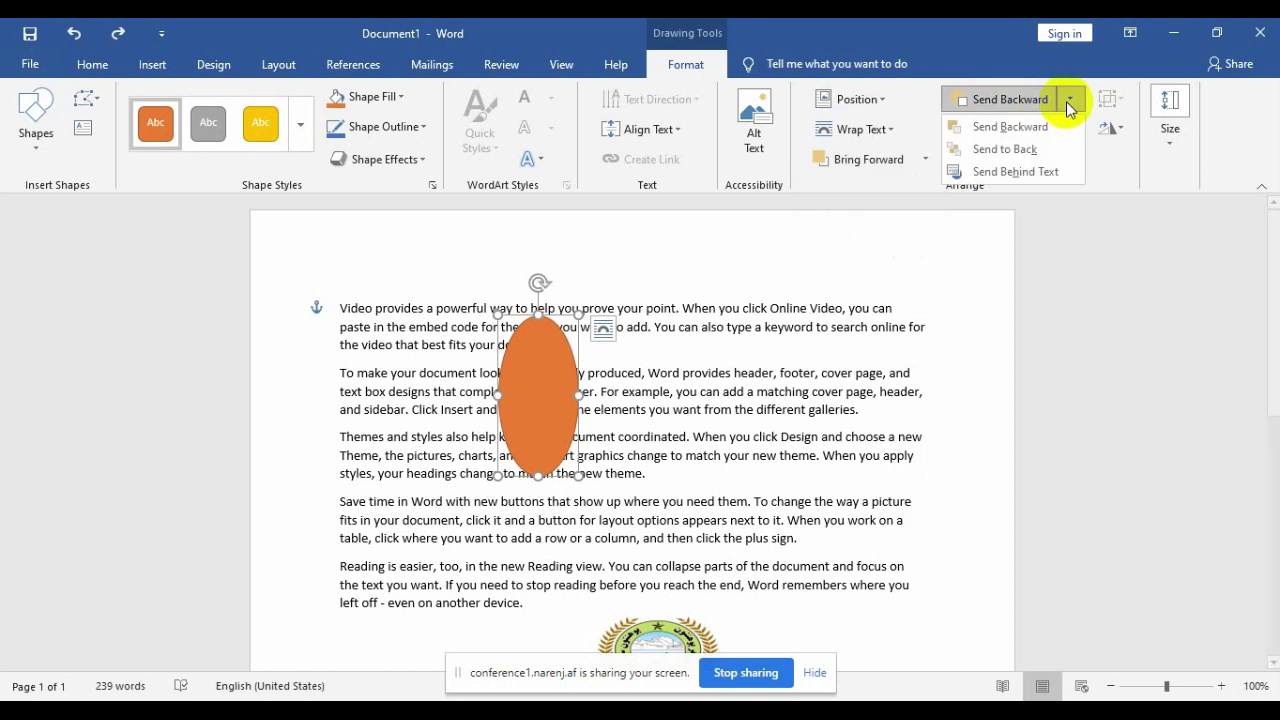
click(1039, 172)
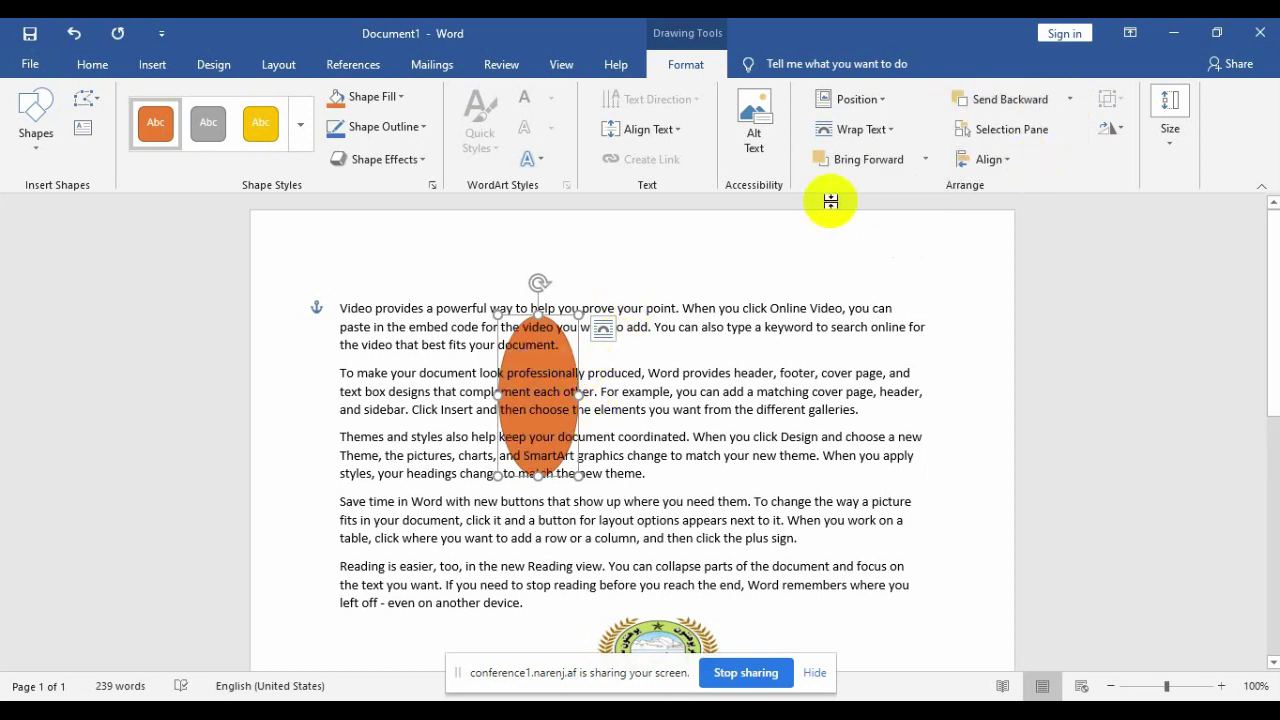
click(926, 162)
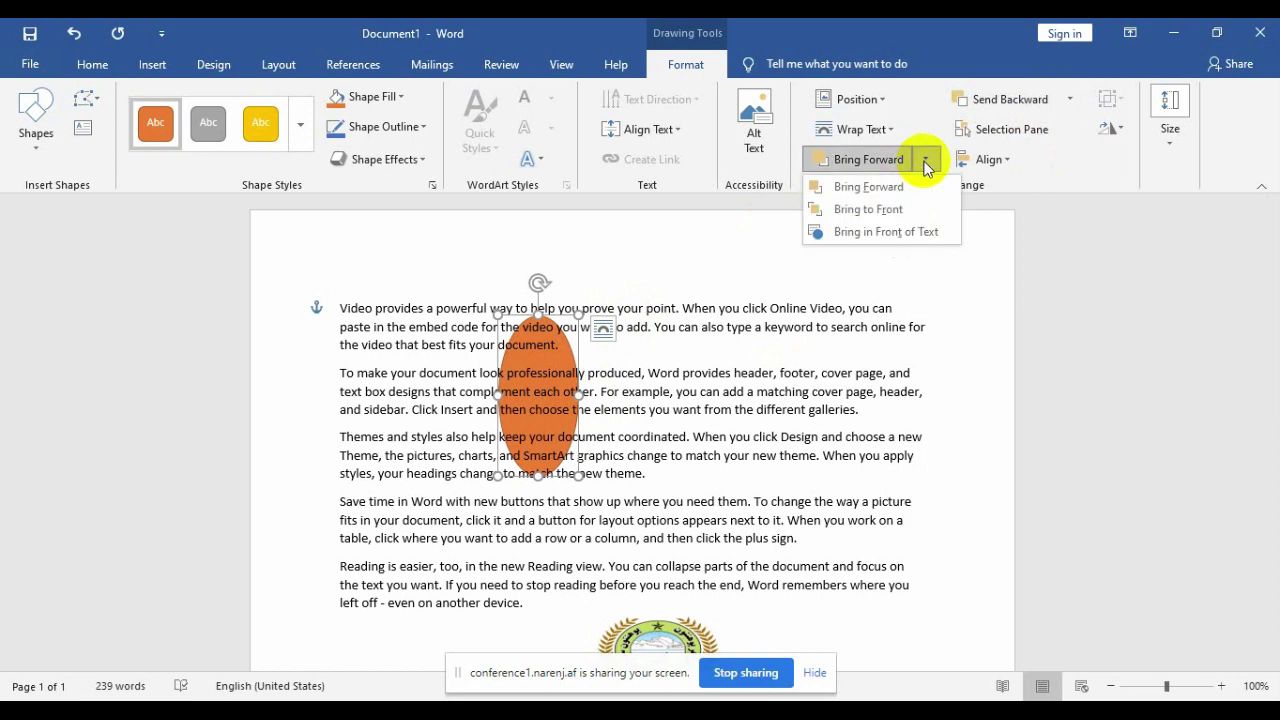
click(910, 232)
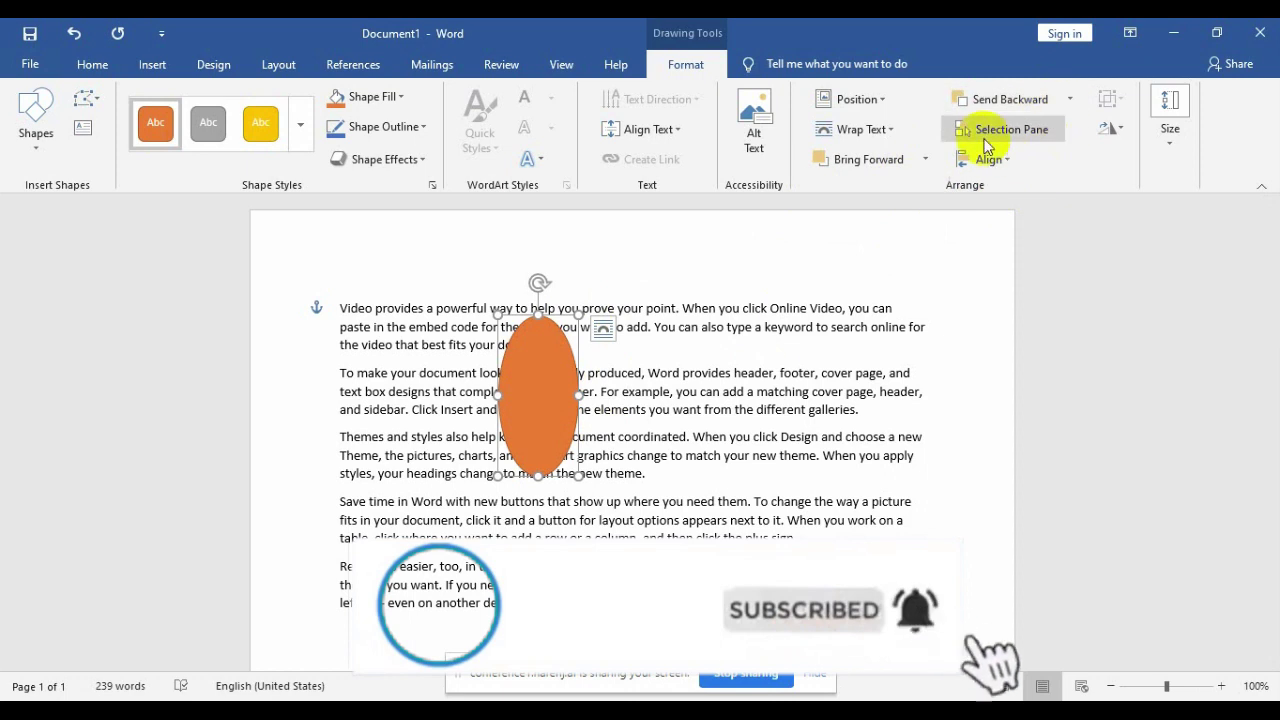
Open the Selection pane and hide, then show, Oval 2.
click(1050, 130)
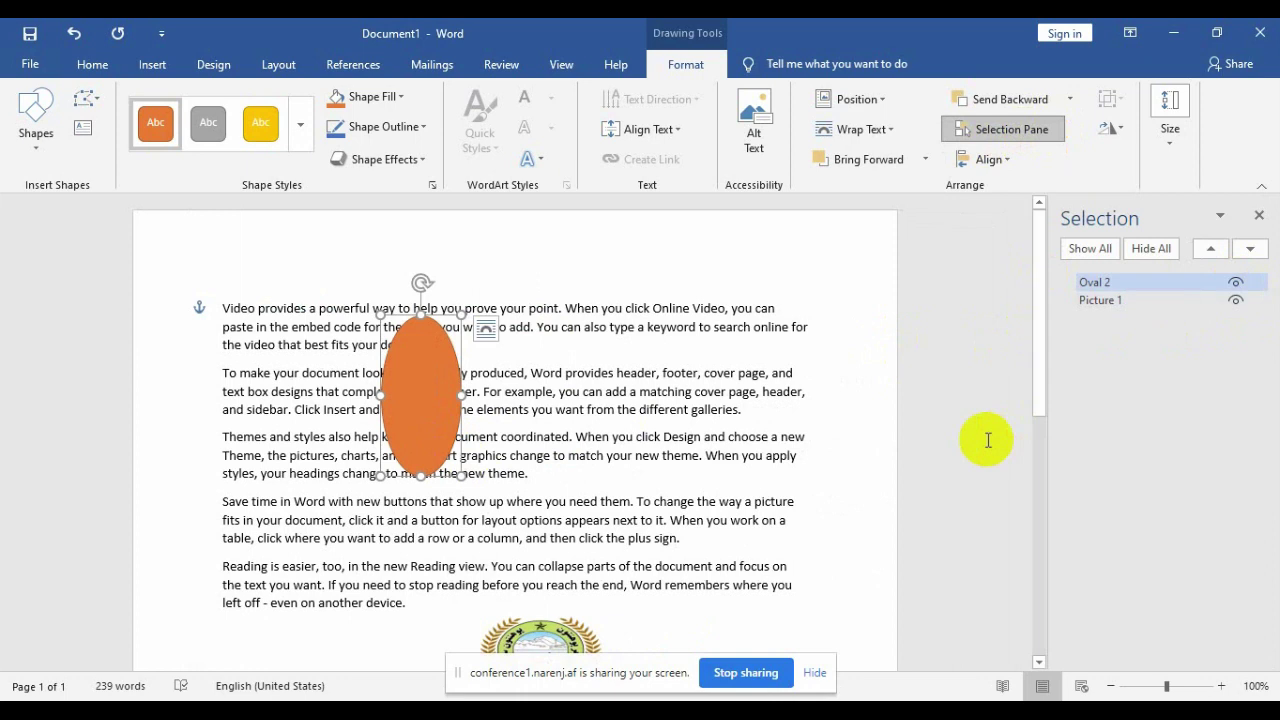
click(1236, 286)
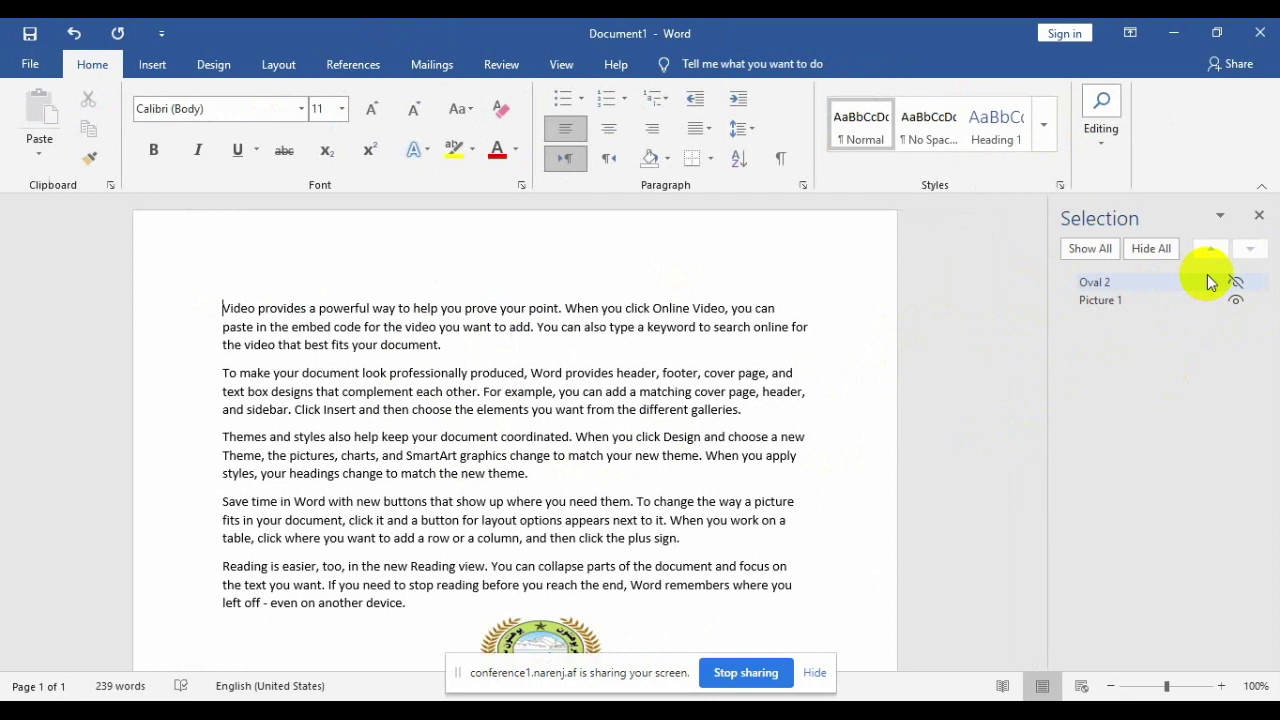
click(1239, 287)
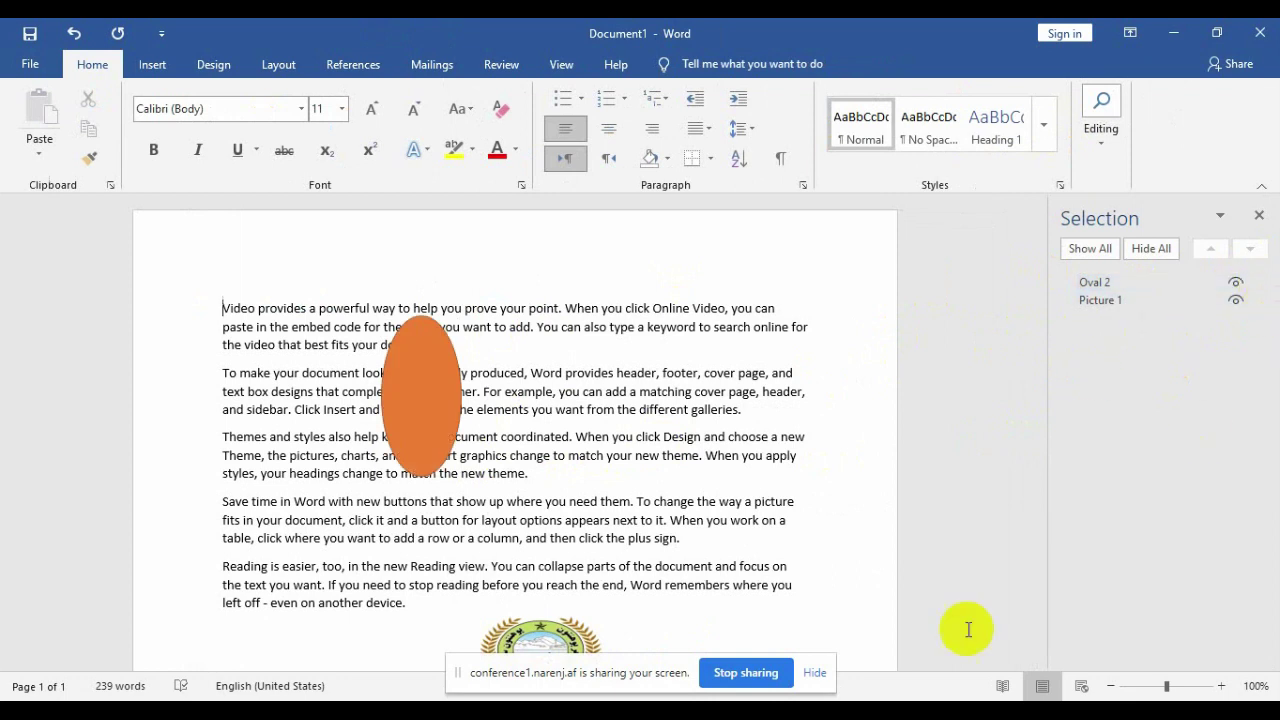
Drag the logo picture up beside the Themes paragraph, then hide and show Picture 1.
click(675, 622)
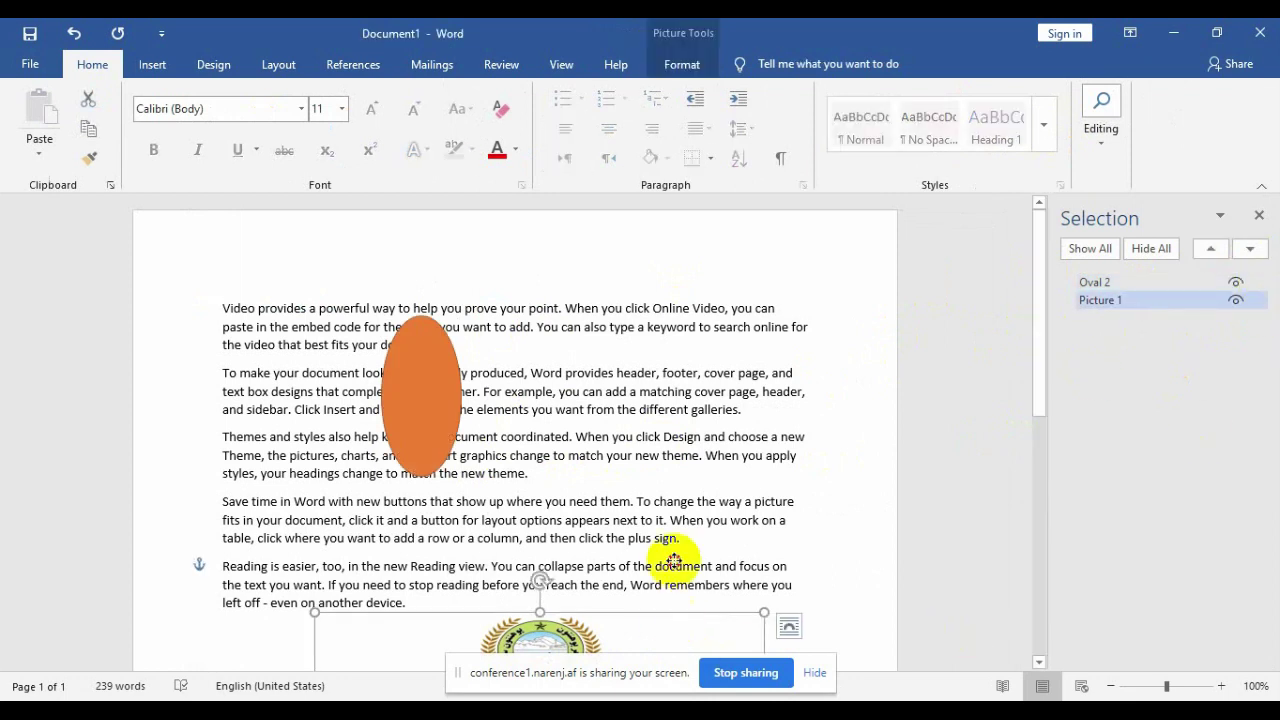
drag(675, 622, 682, 455)
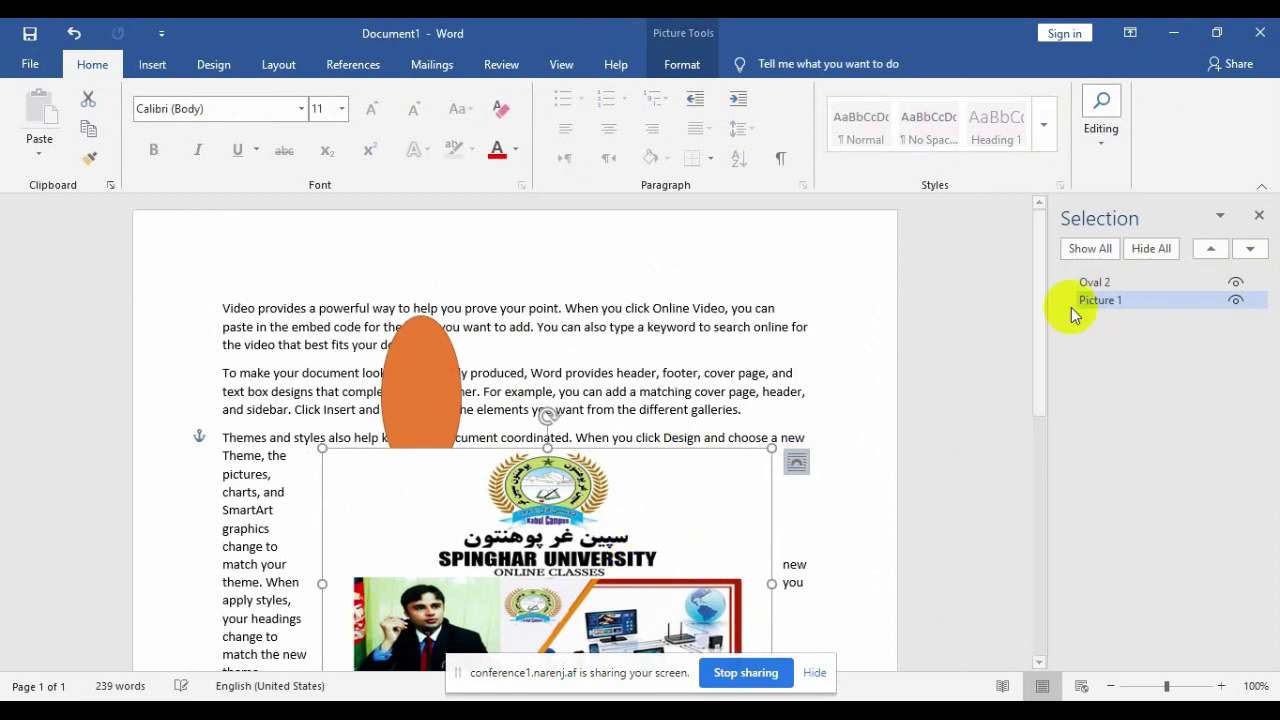
click(1236, 301)
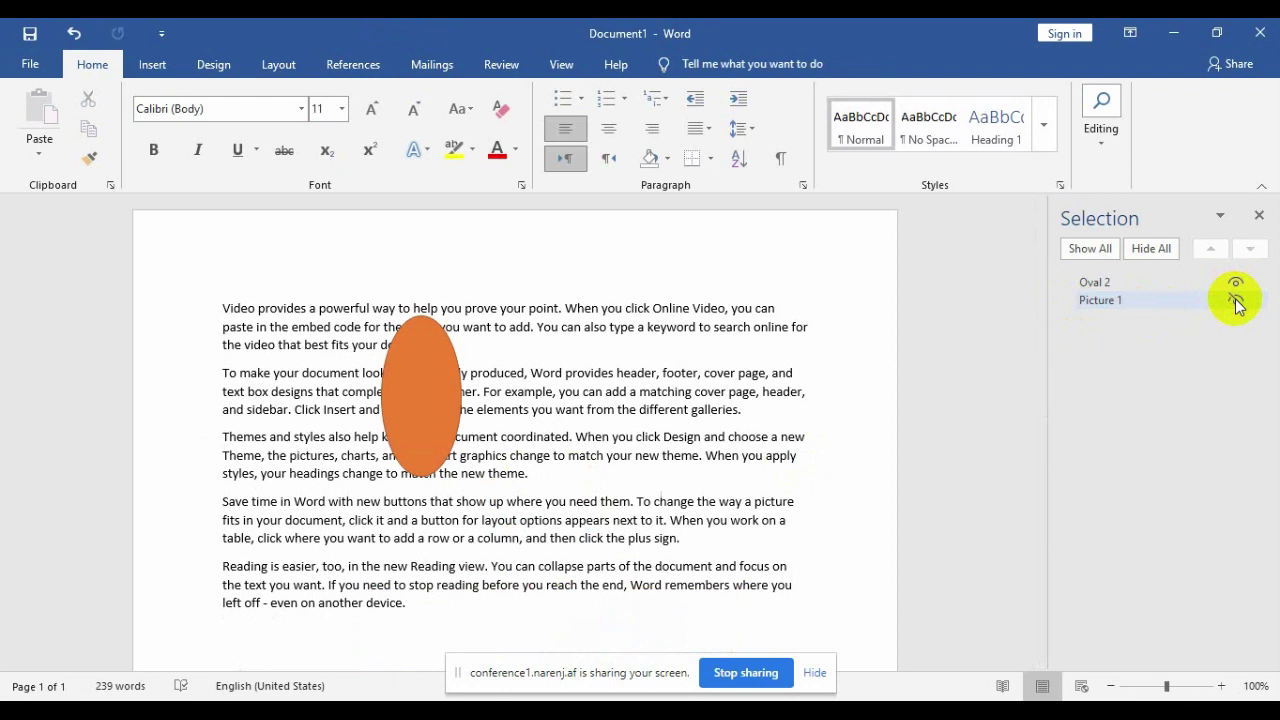
click(1236, 301)
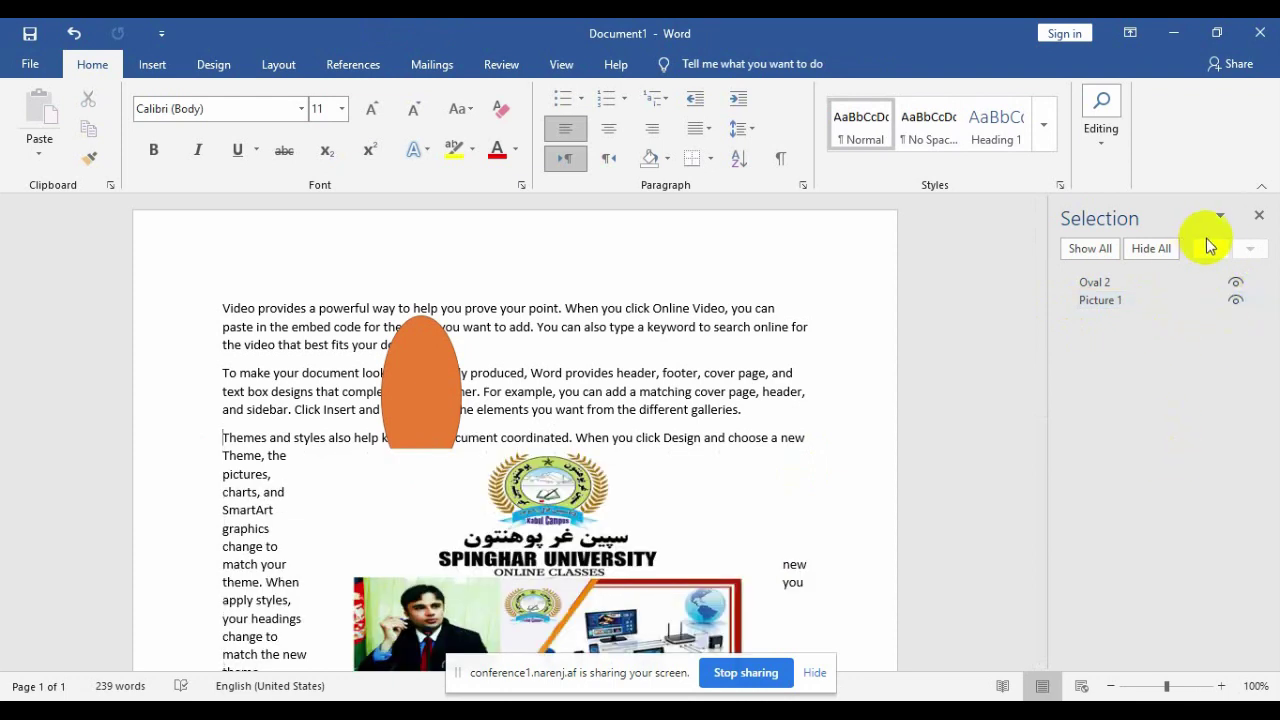
Close the Selection pane, check the picture's Align options, then select the orange oval.
click(1260, 218)
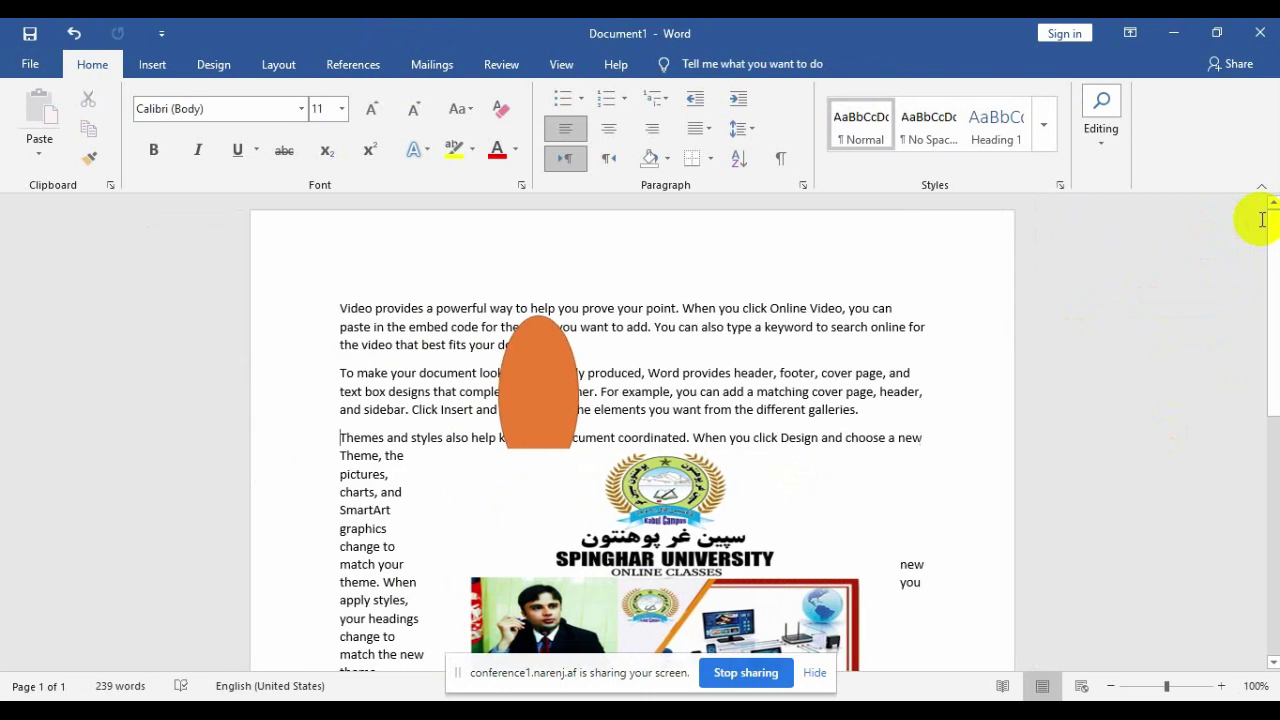
click(585, 495)
click(690, 67)
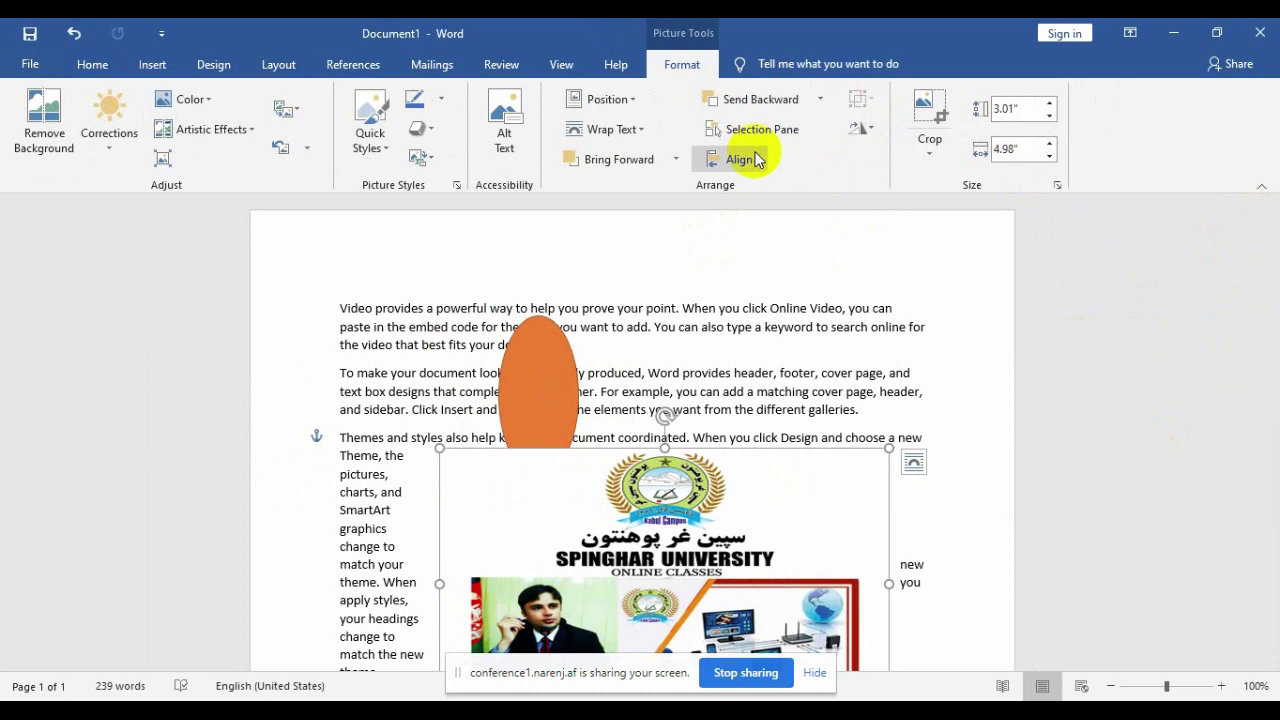
click(740, 160)
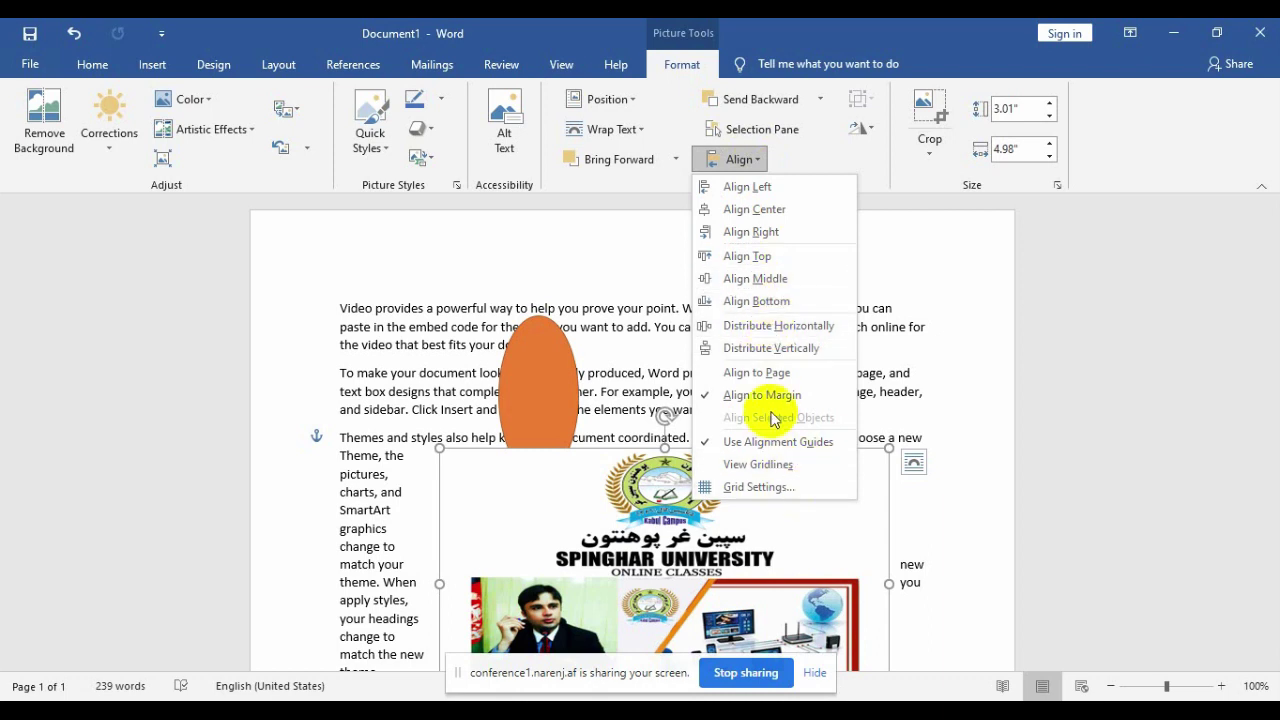
click(557, 491)
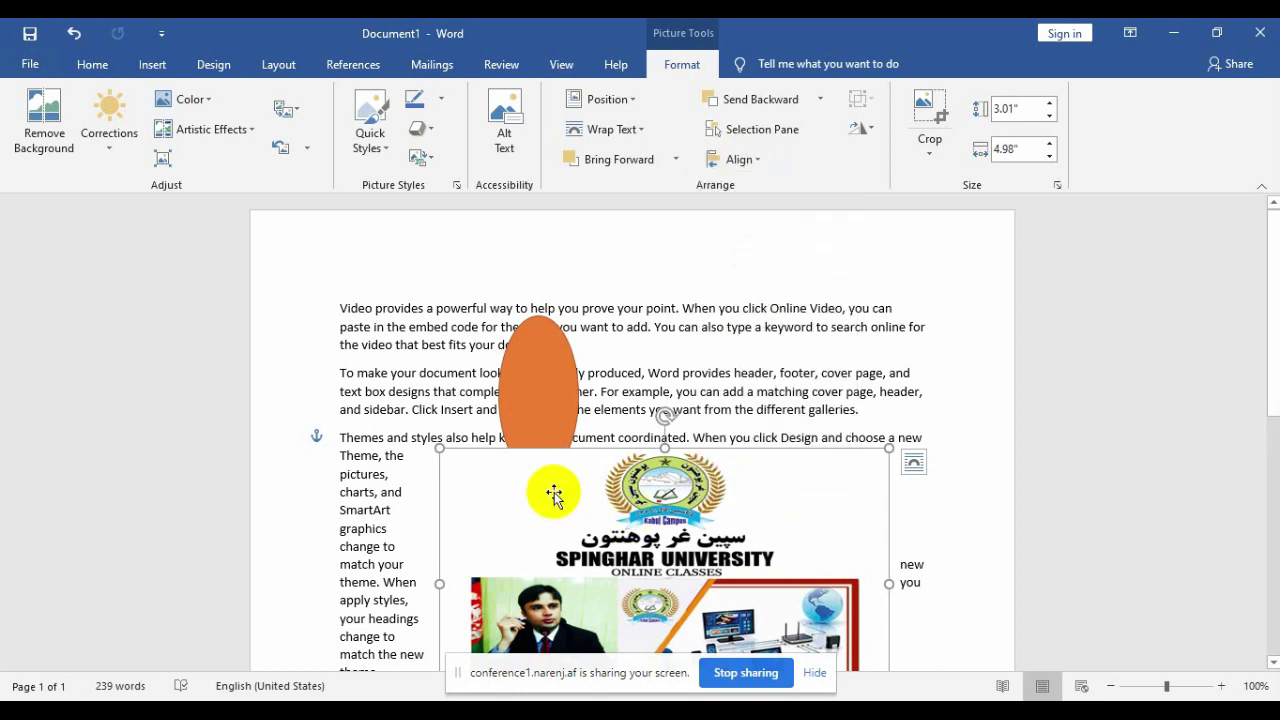
click(553, 340)
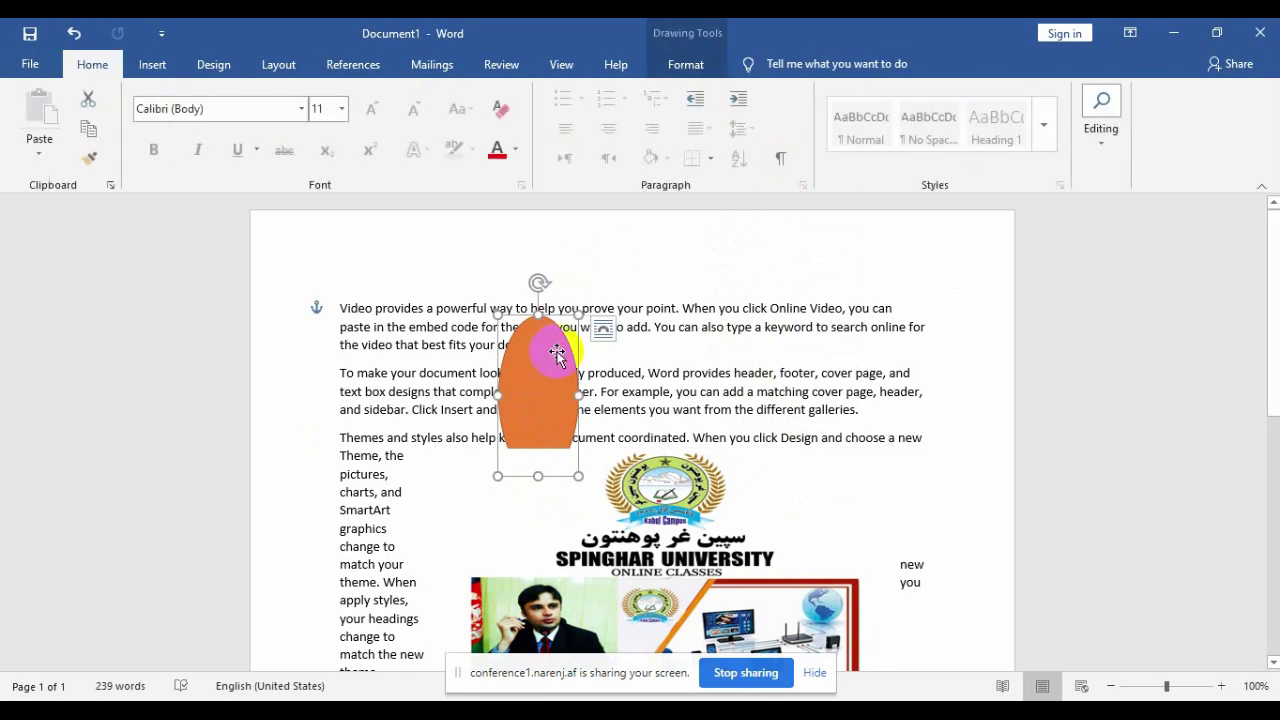
Undo the oval's last move, resize it, and align it to the top margin.
key(ctrl+z)
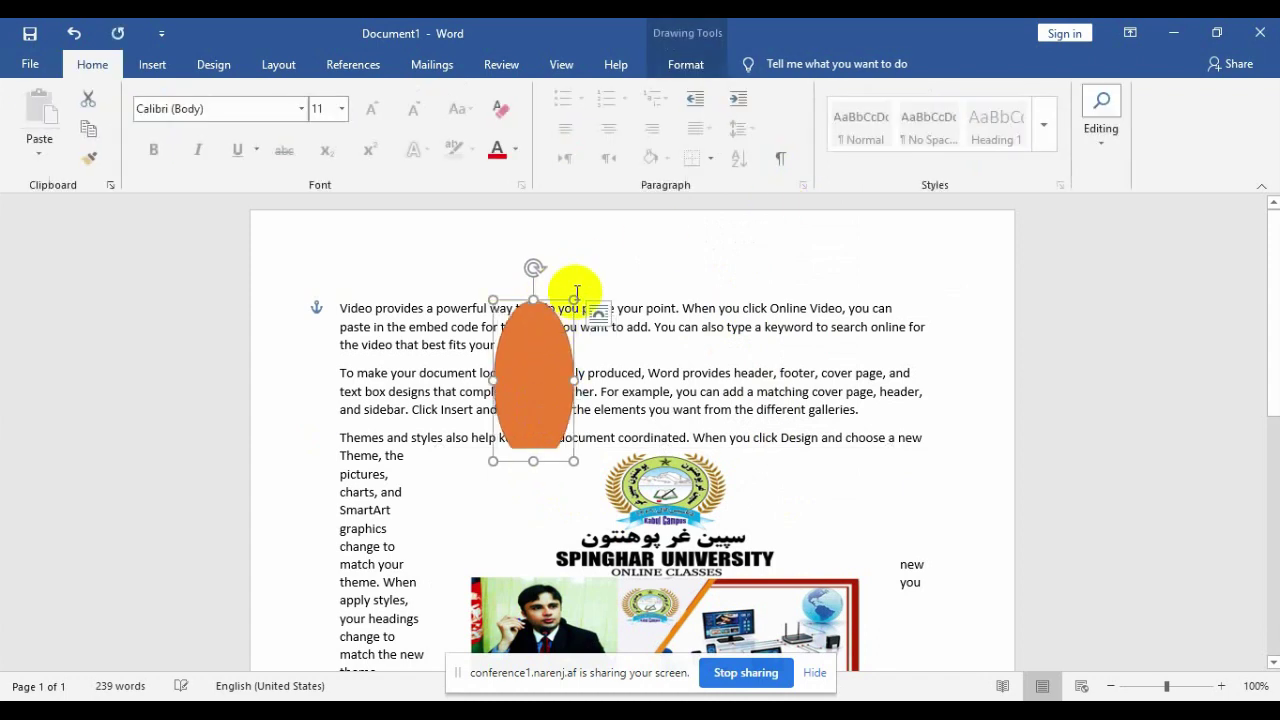
mouse_move(573, 300)
mouse_down()
mouse_move(557, 371)
mouse_move(551, 357)
mouse_up()
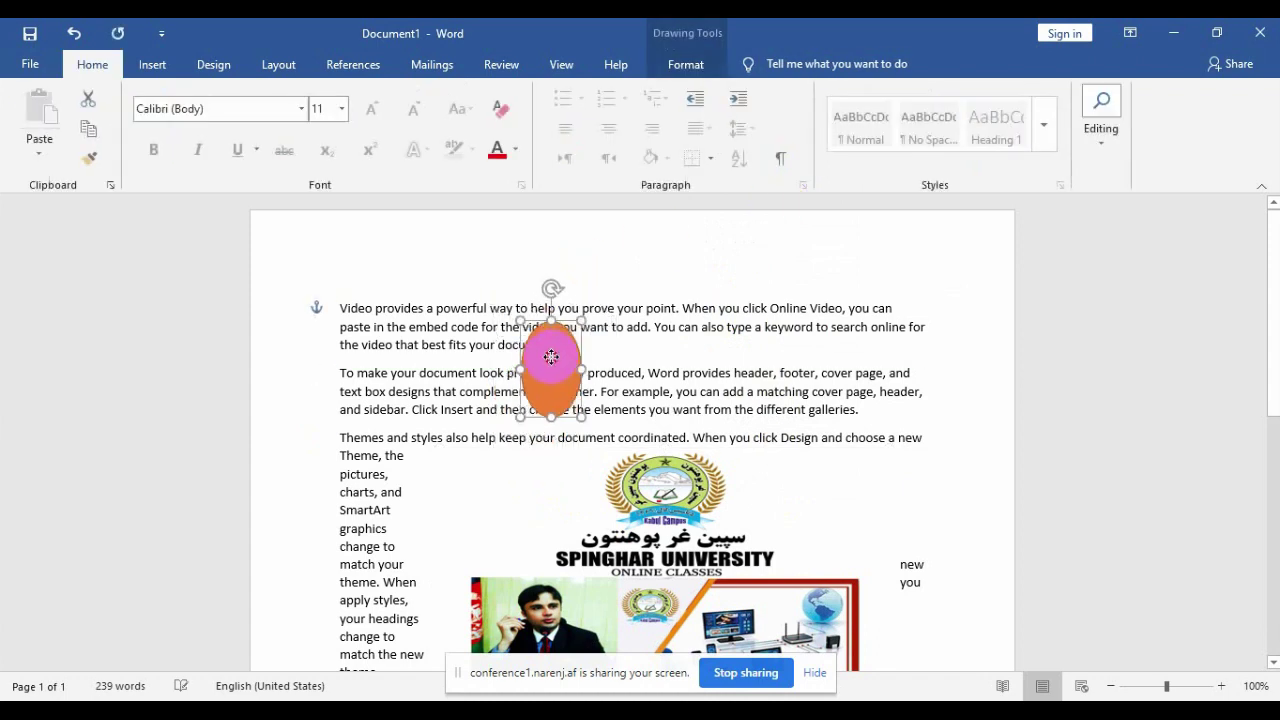
click(690, 66)
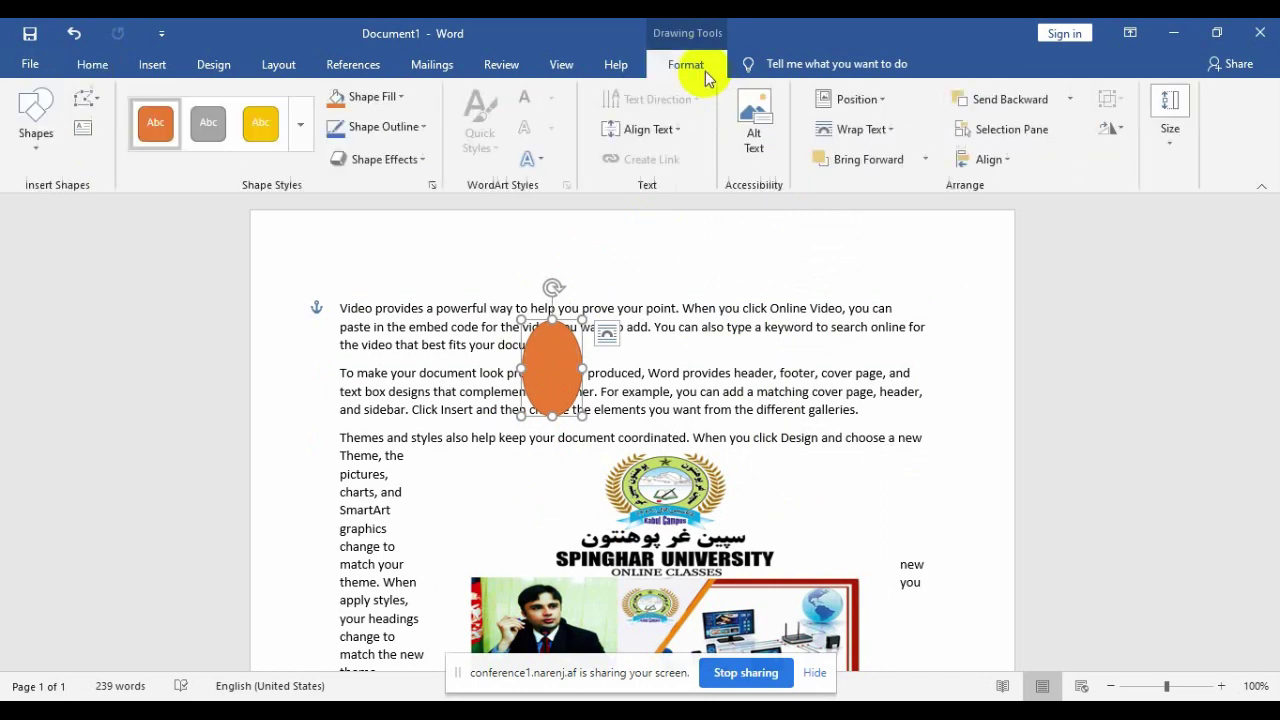
click(990, 159)
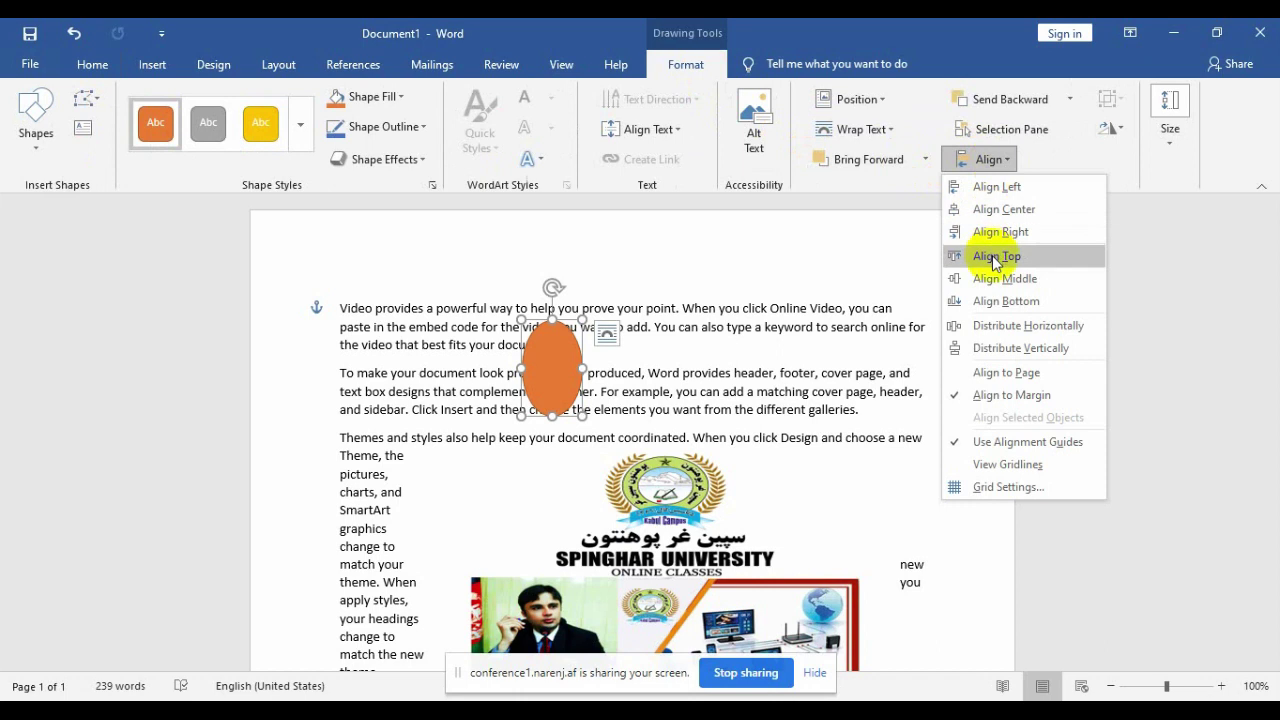
click(995, 259)
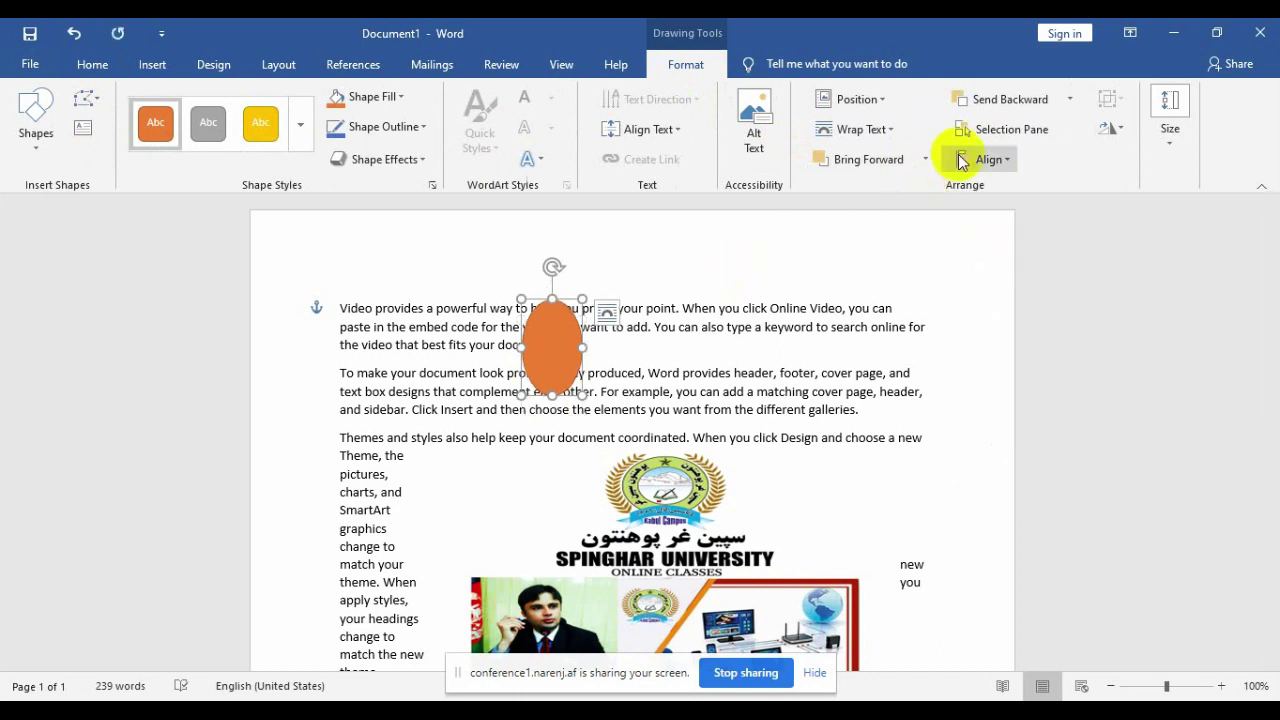
Try Align Right, then settle on aligning the oval to the left margin.
click(995, 161)
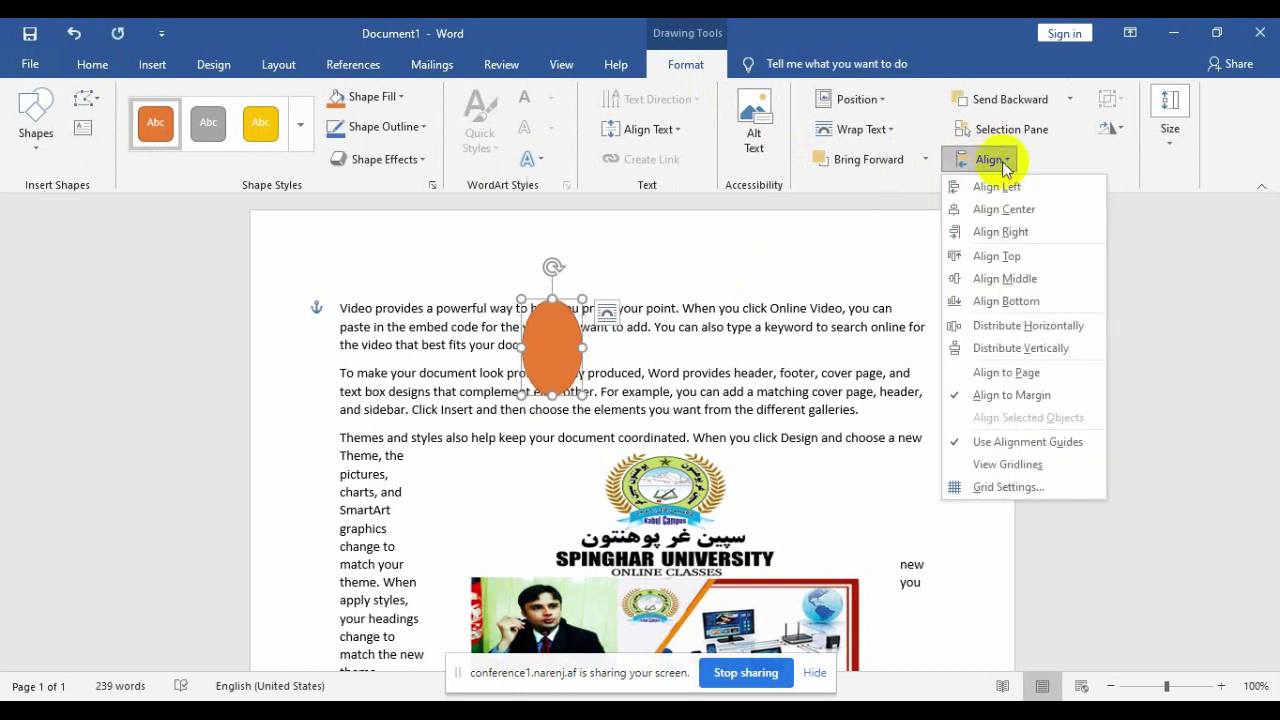
click(1038, 231)
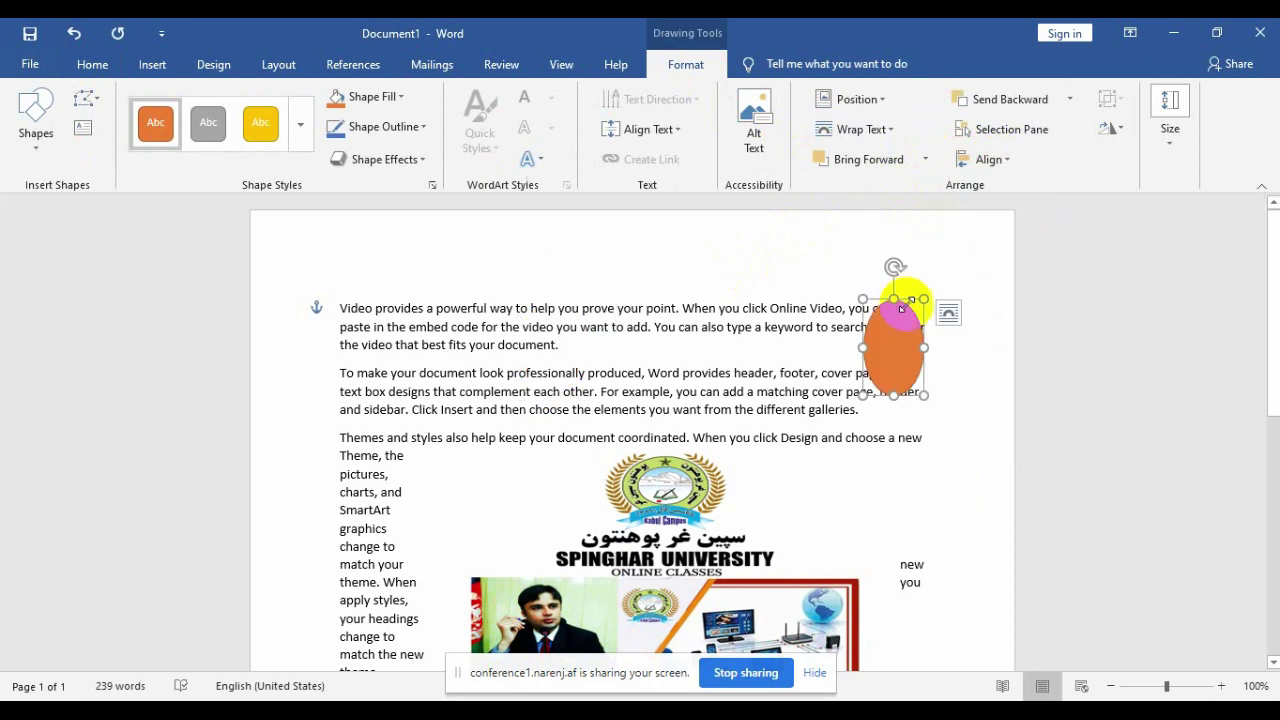
click(891, 360)
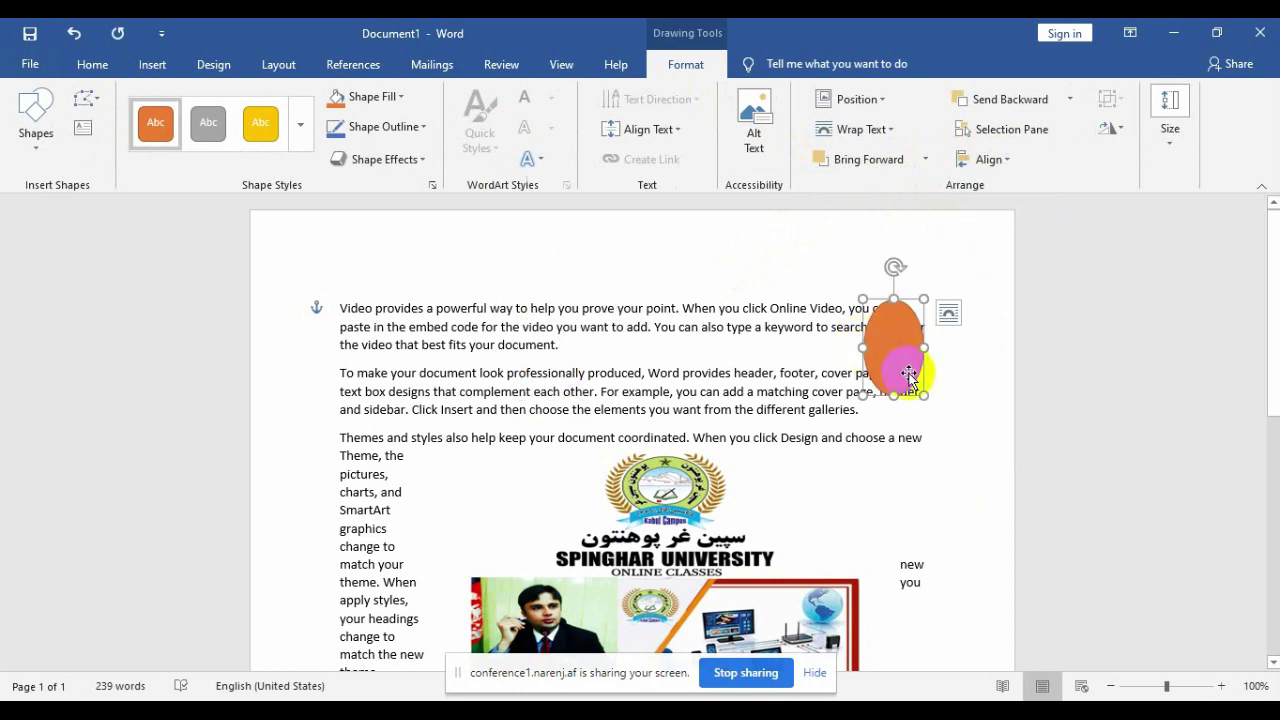
click(1008, 163)
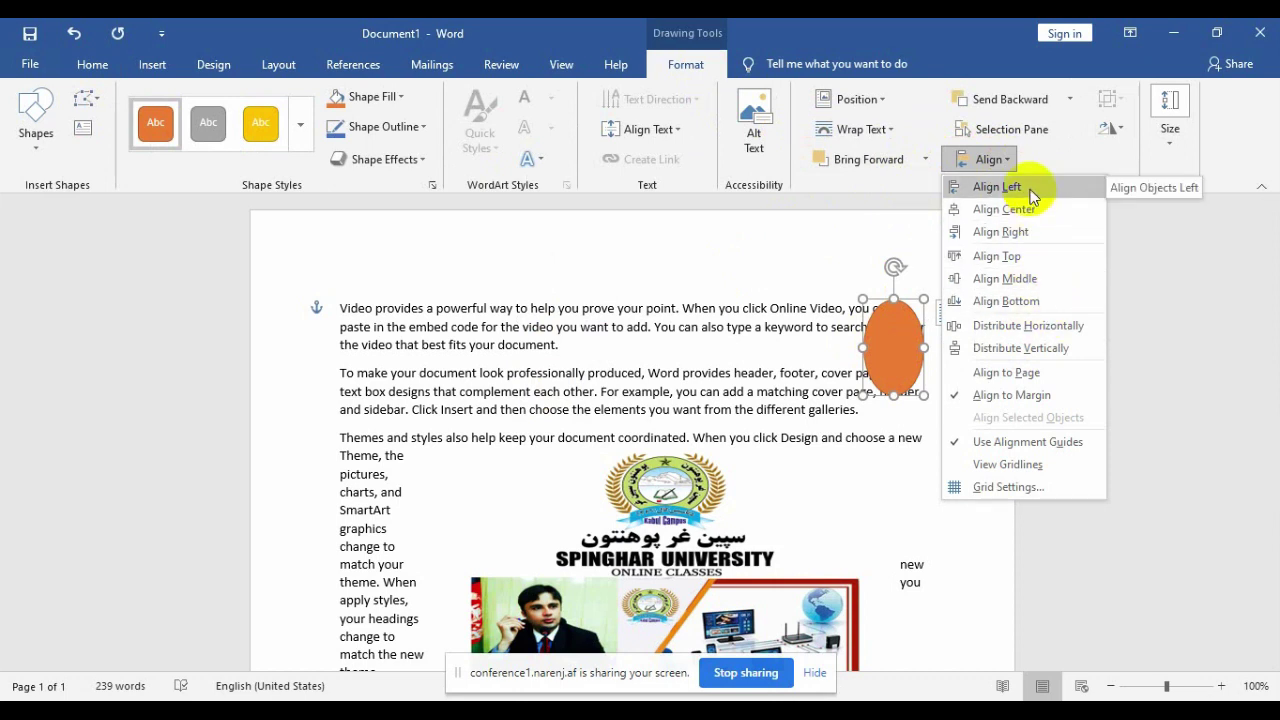
click(1000, 187)
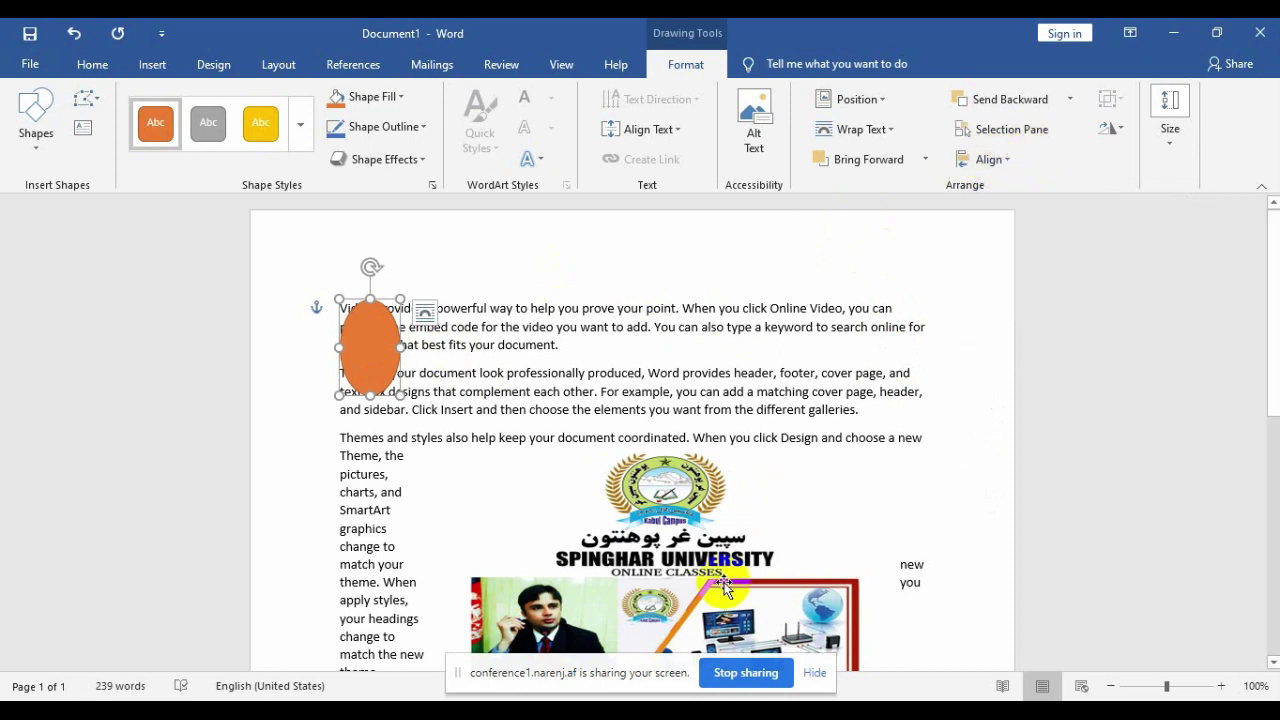
Drag the university picture up and right beside the first paragraph, then reselect it.
drag(720, 604, 750, 472)
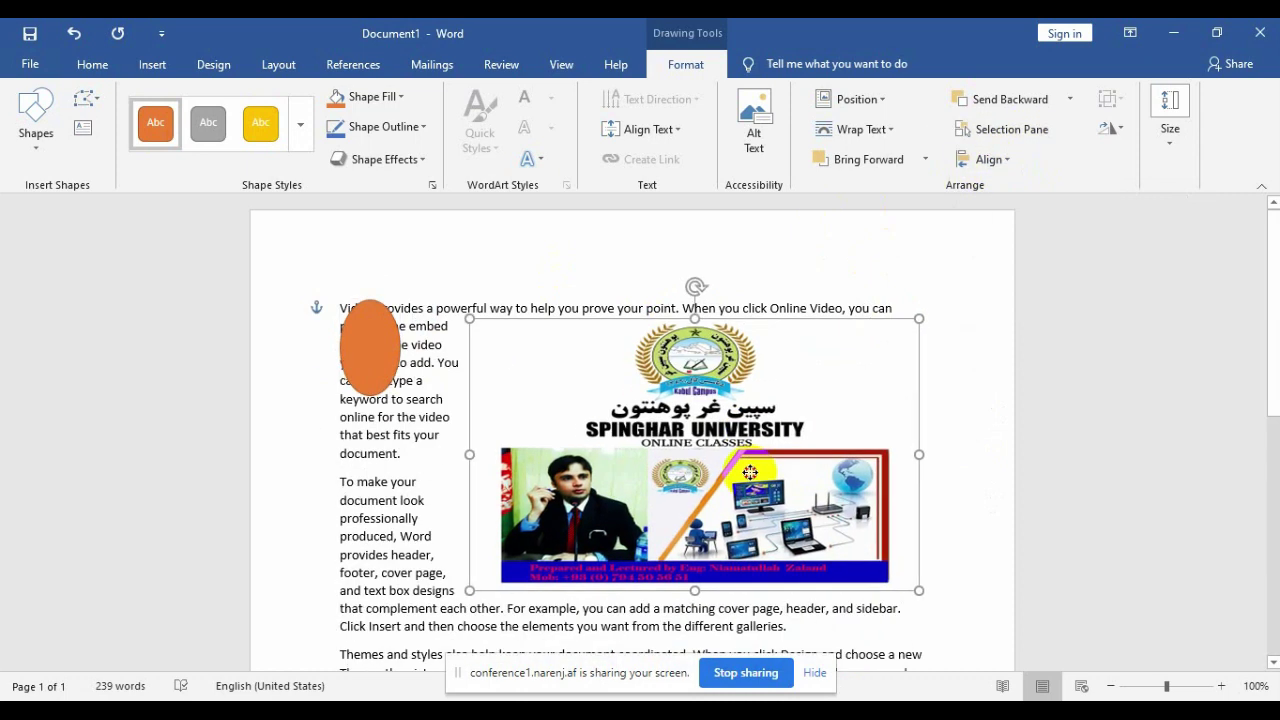
click(418, 565)
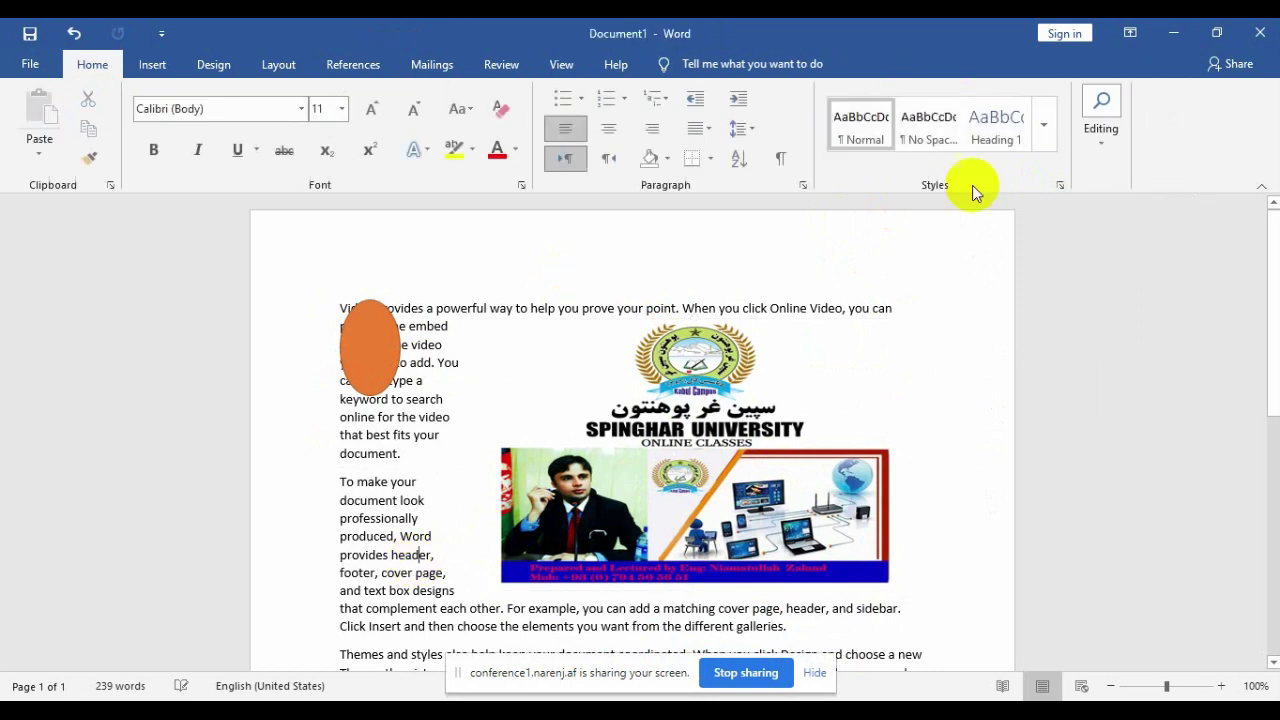
click(691, 358)
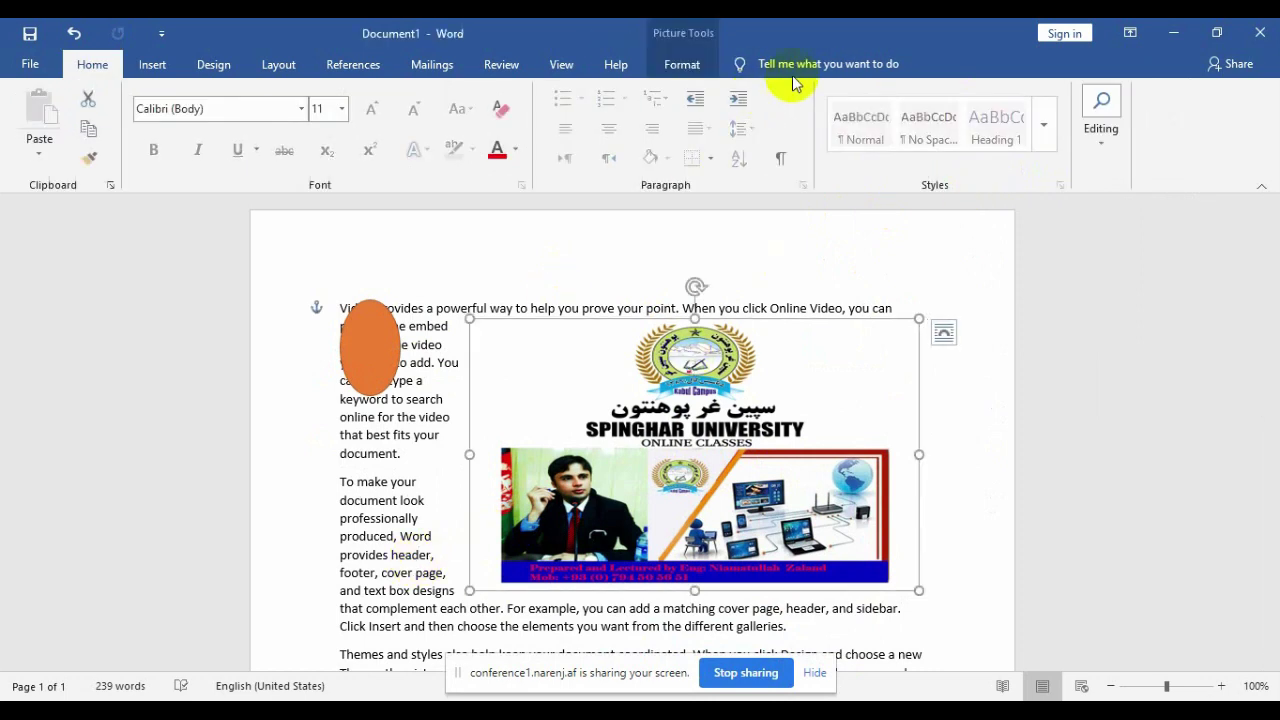
click(690, 76)
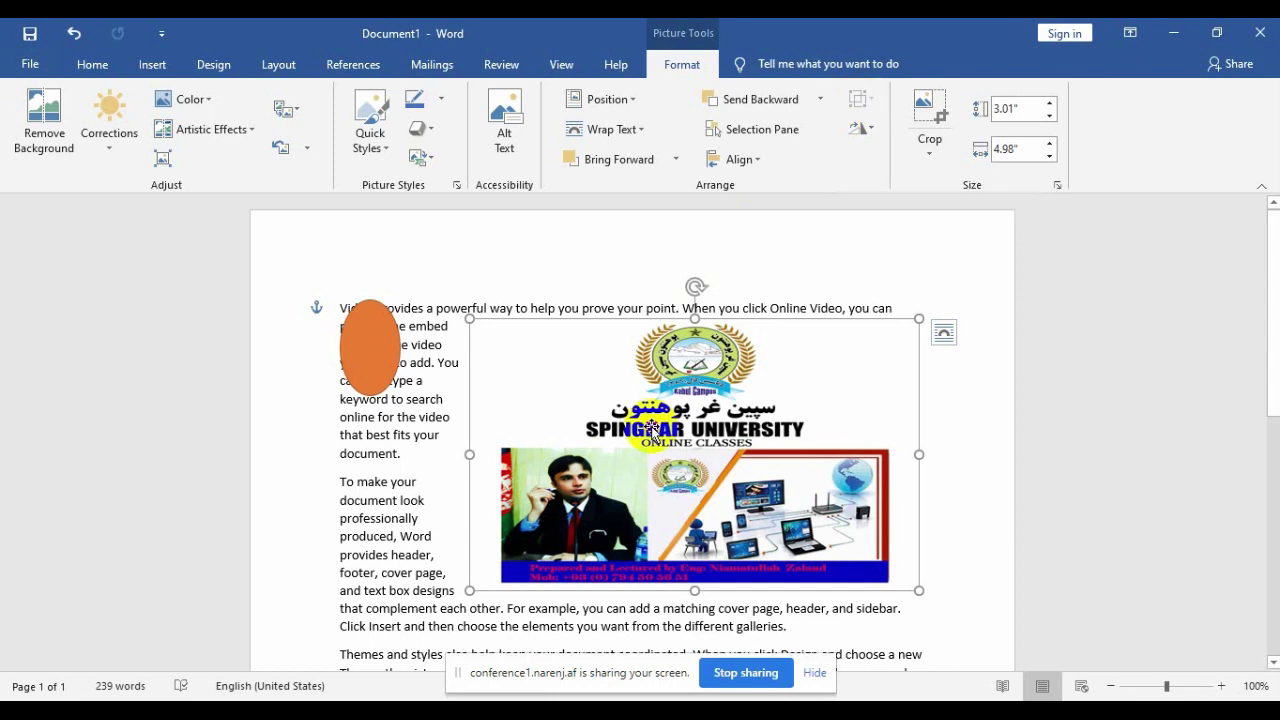
click(398, 342)
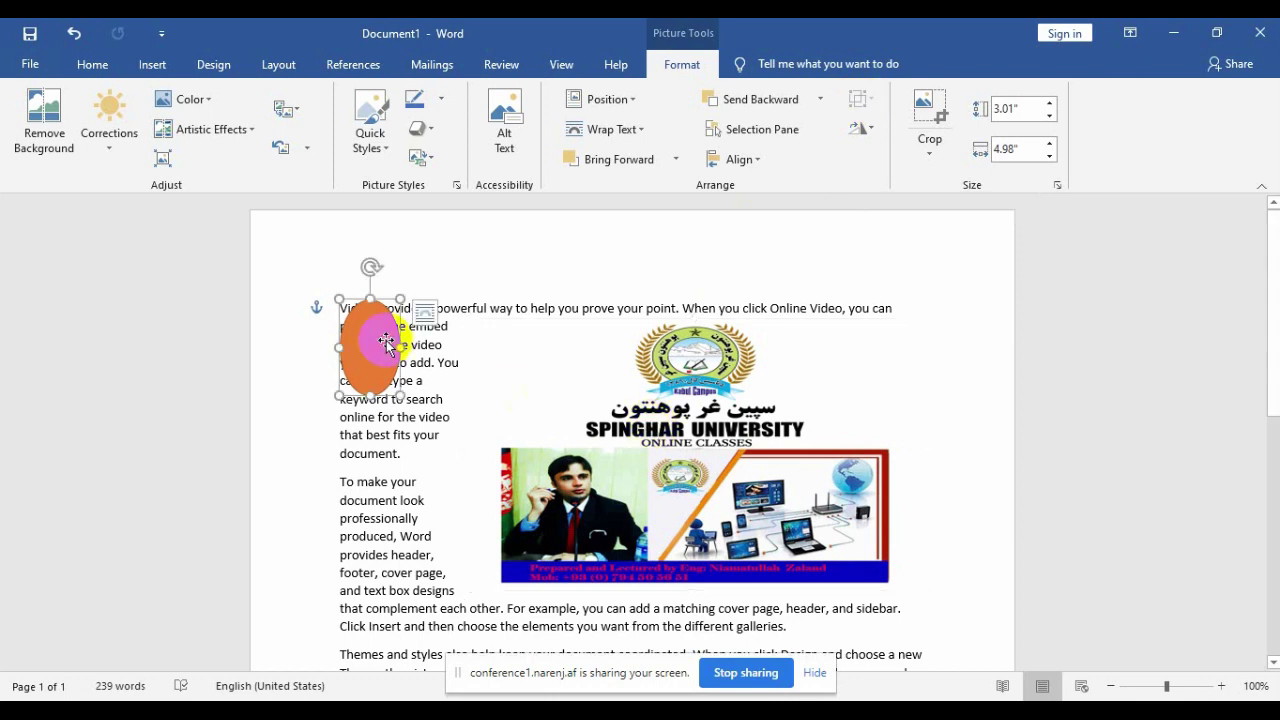
click(624, 466)
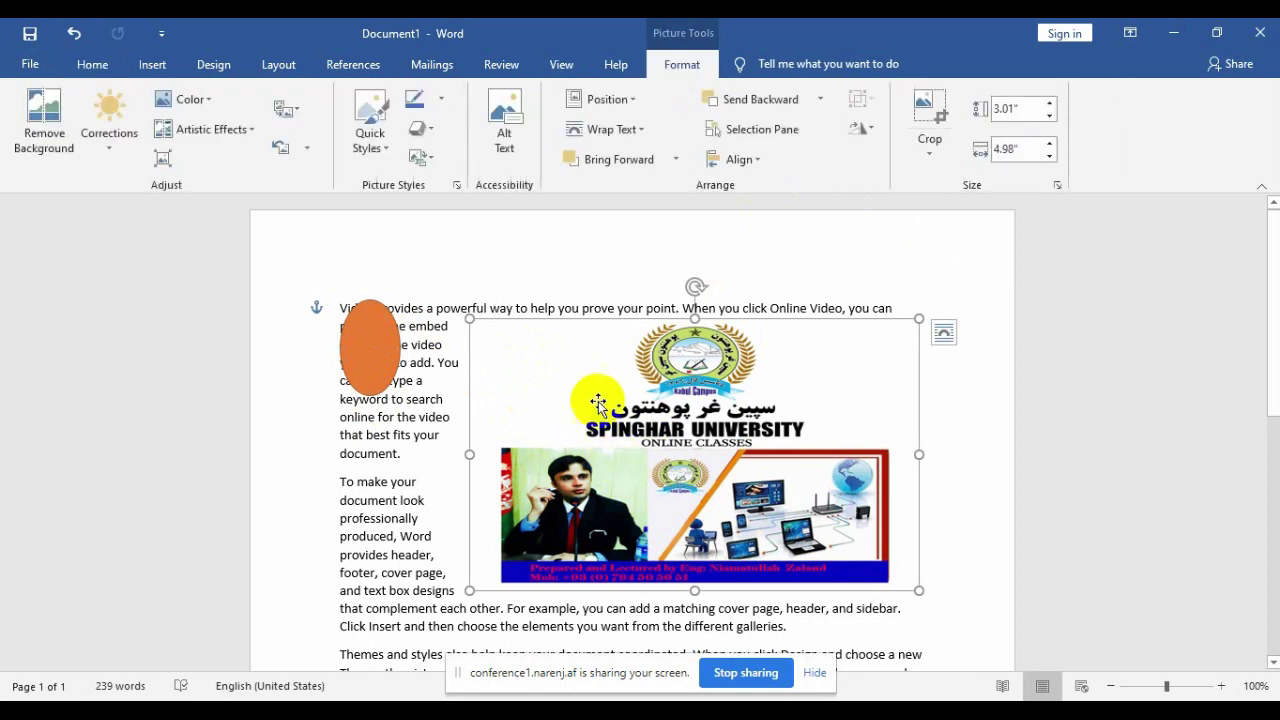
Drag the orange oval onto the university banner and bring it to the front.
click(383, 360)
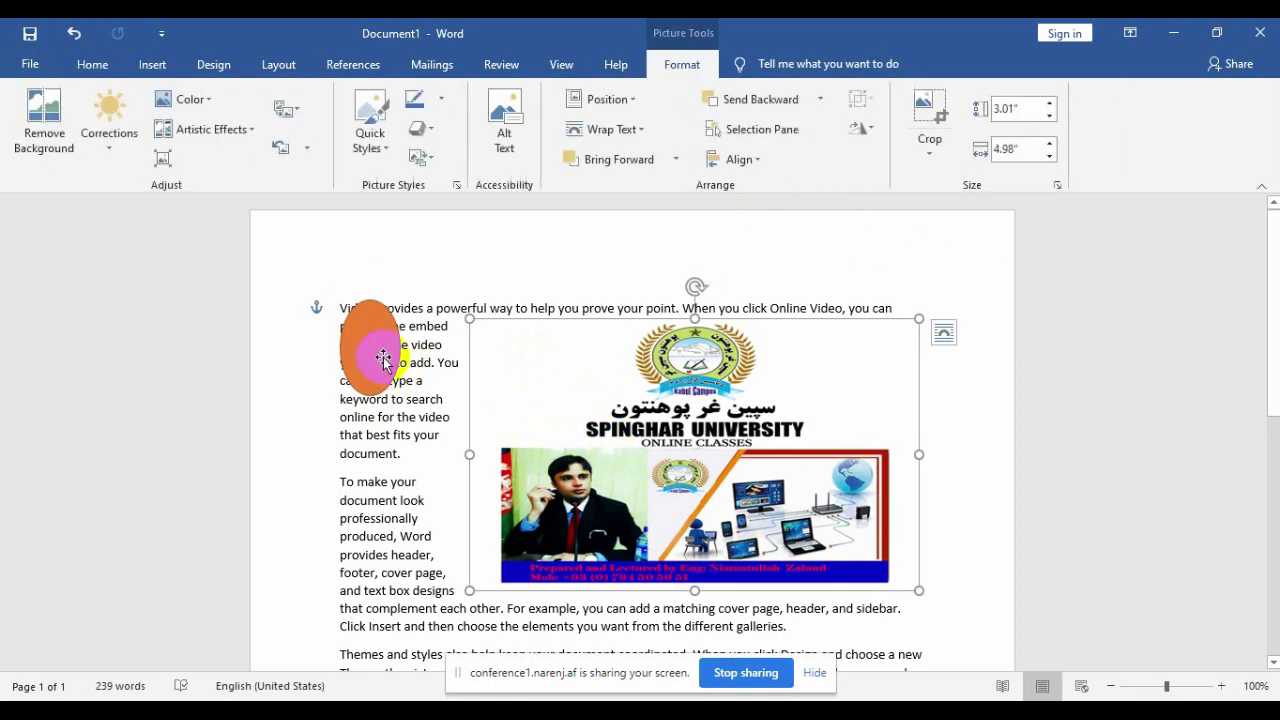
click(375, 377)
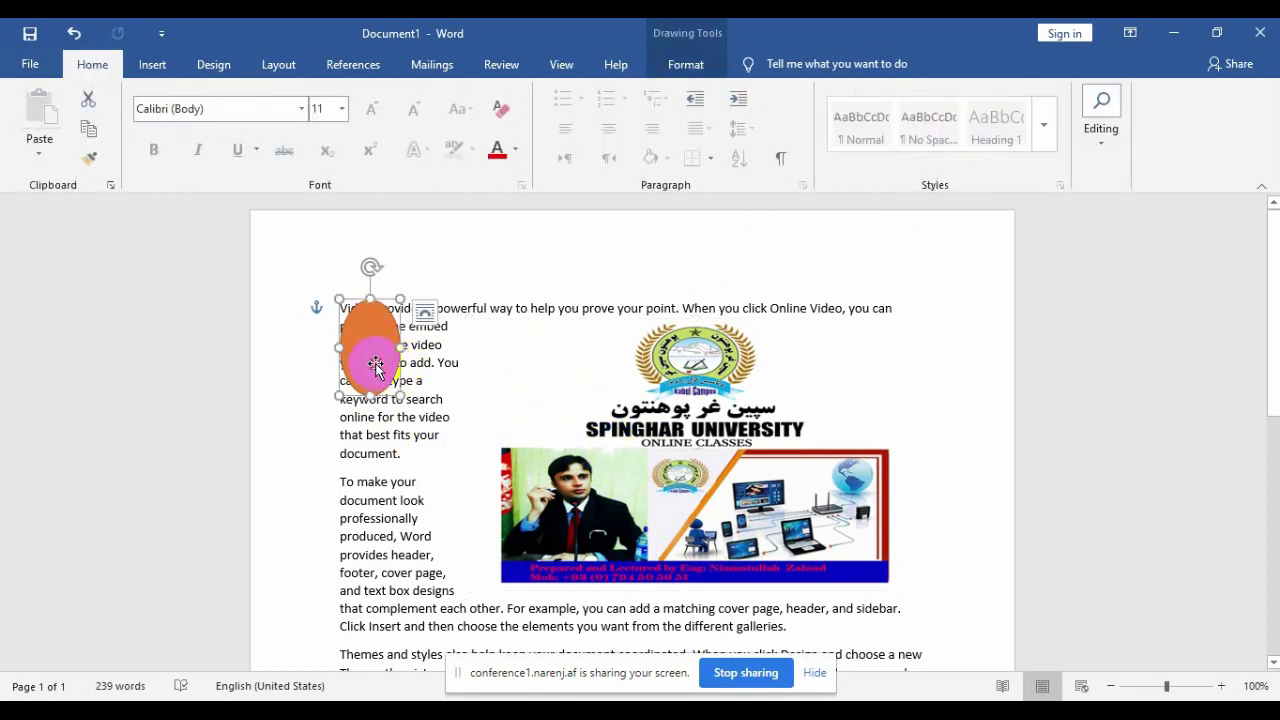
mouse_move(375, 365)
mouse_down()
mouse_move(541, 451)
mouse_move(514, 434)
mouse_up()
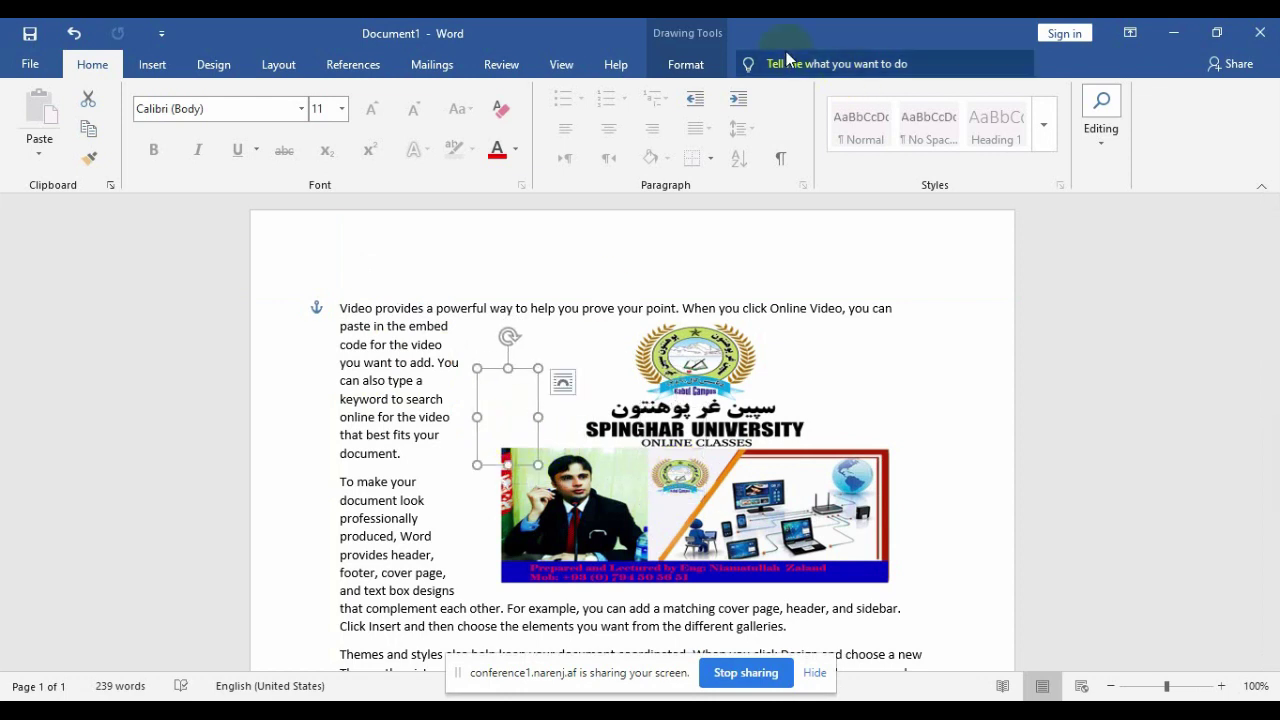
click(706, 67)
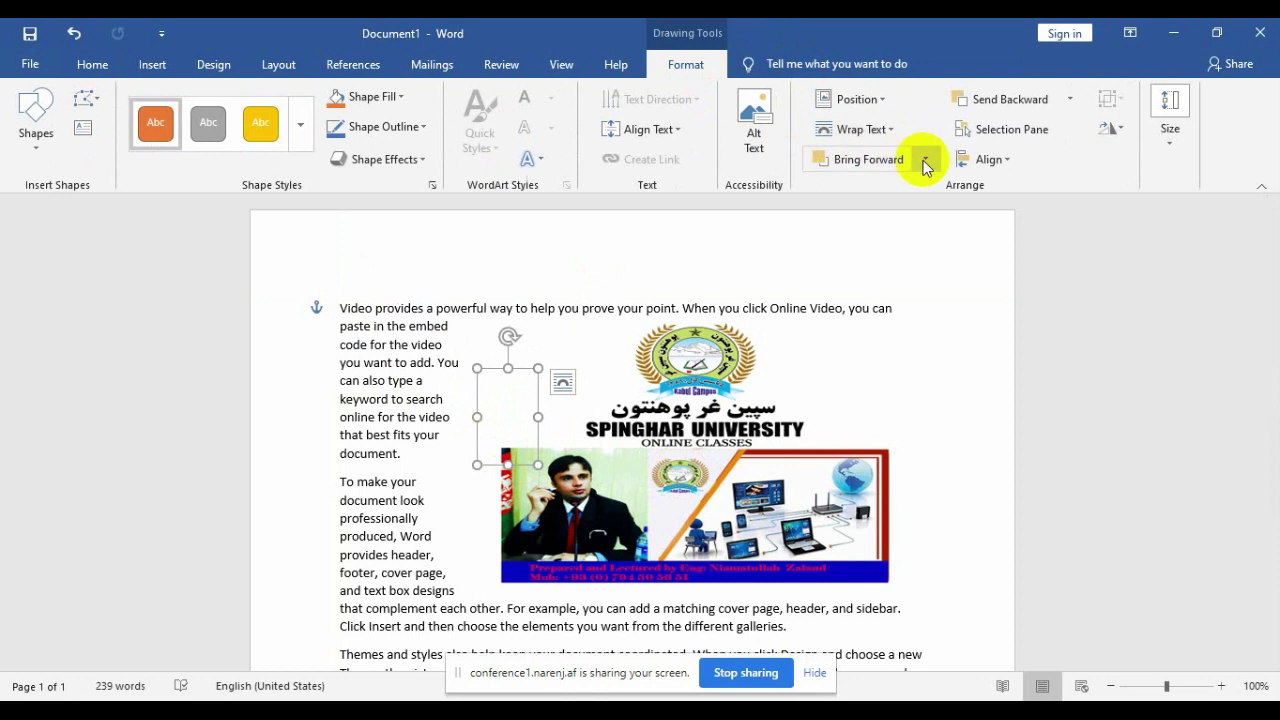
click(922, 161)
click(893, 189)
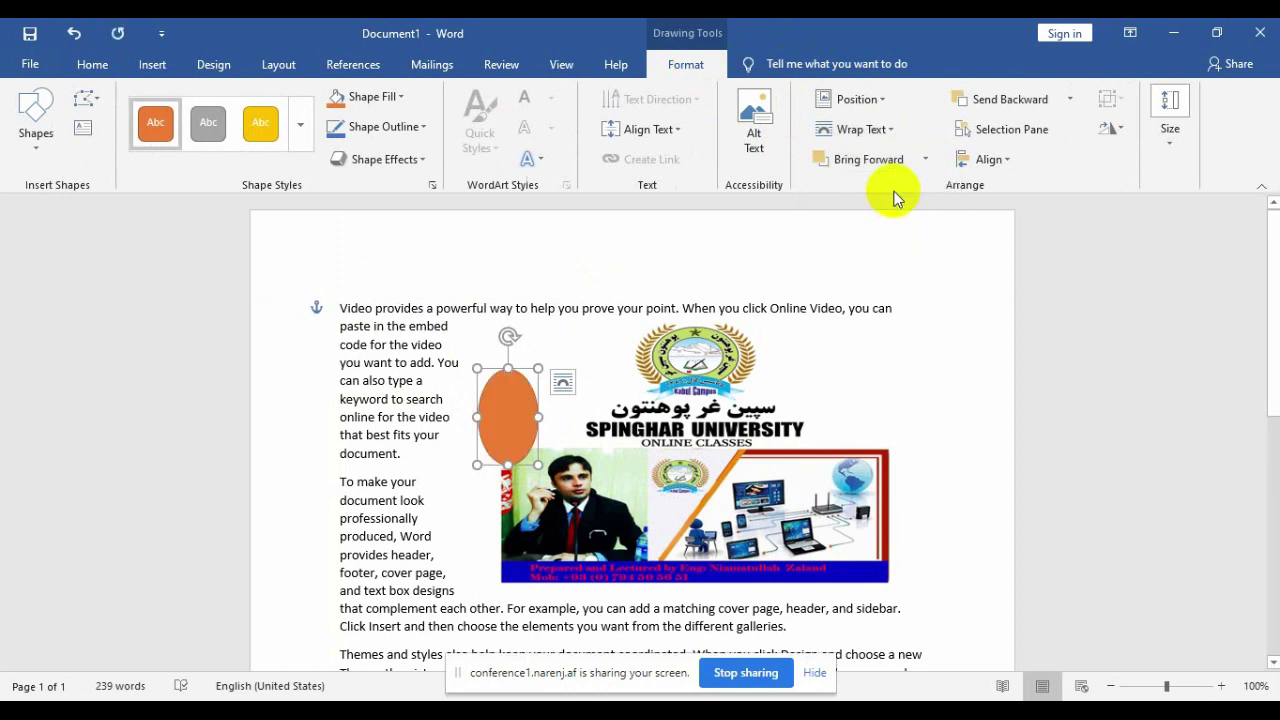
Place the oval over the man's photo, apply a dark filled shape style, and stretch it upright.
mouse_move(527, 410)
mouse_down()
mouse_move(710, 469)
mouse_move(722, 438)
mouse_move(679, 508)
mouse_up()
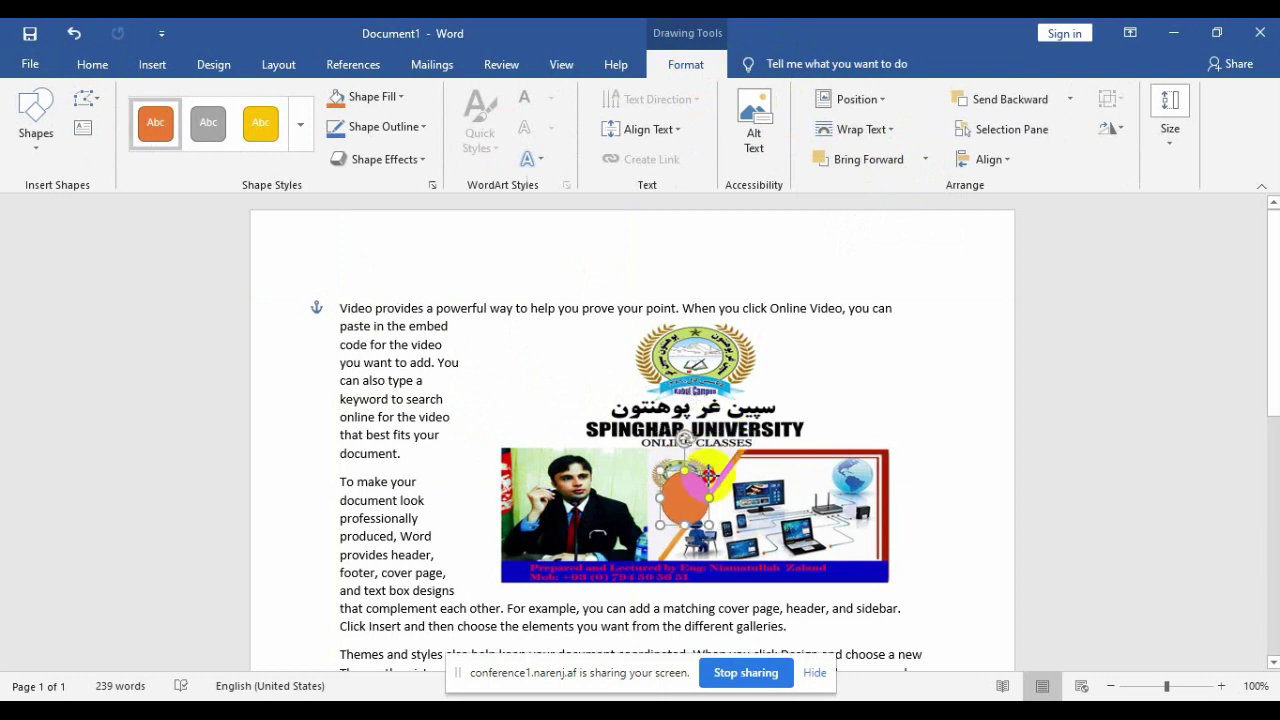
key(ctrl+z)
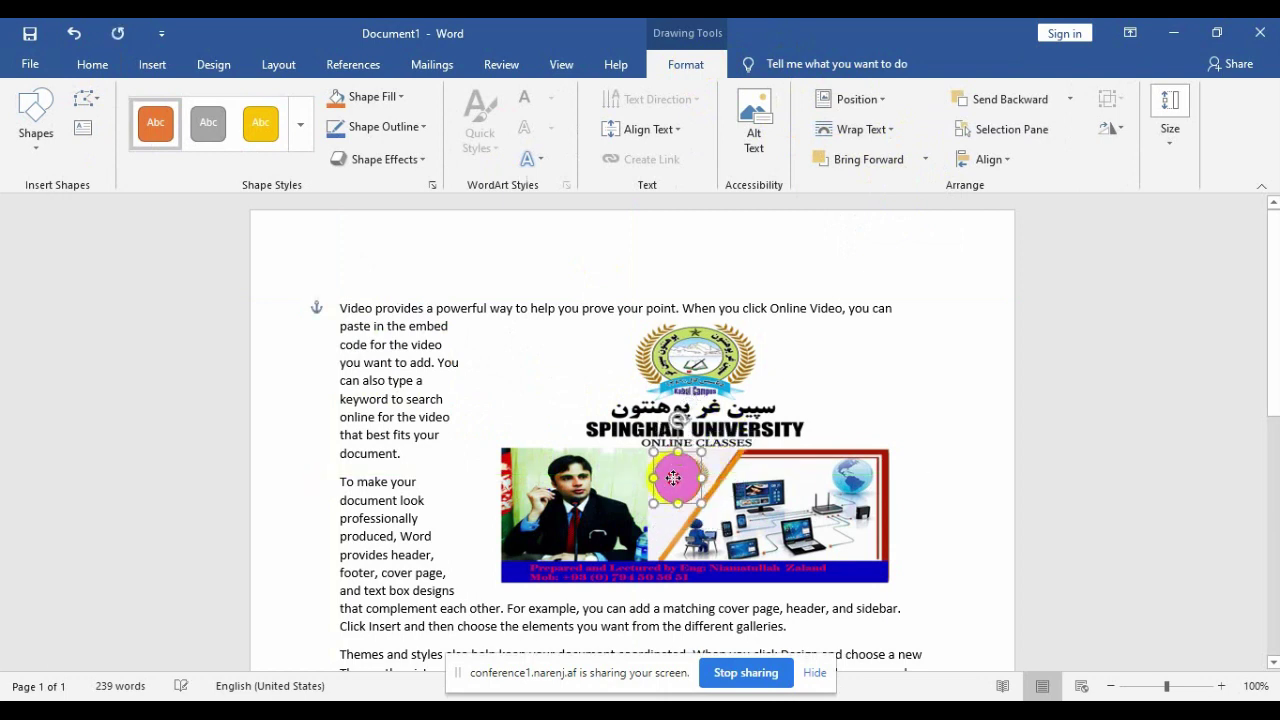
key(ctrl+z)
key(ctrl+z)
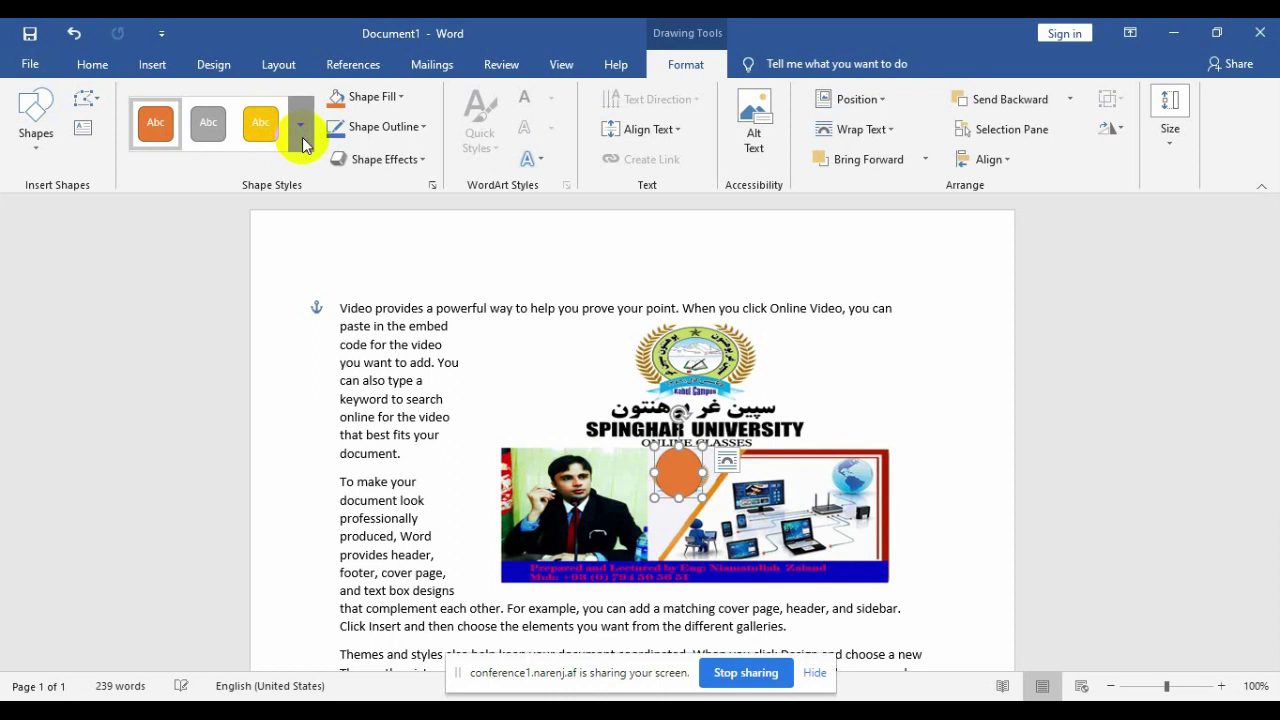
click(302, 137)
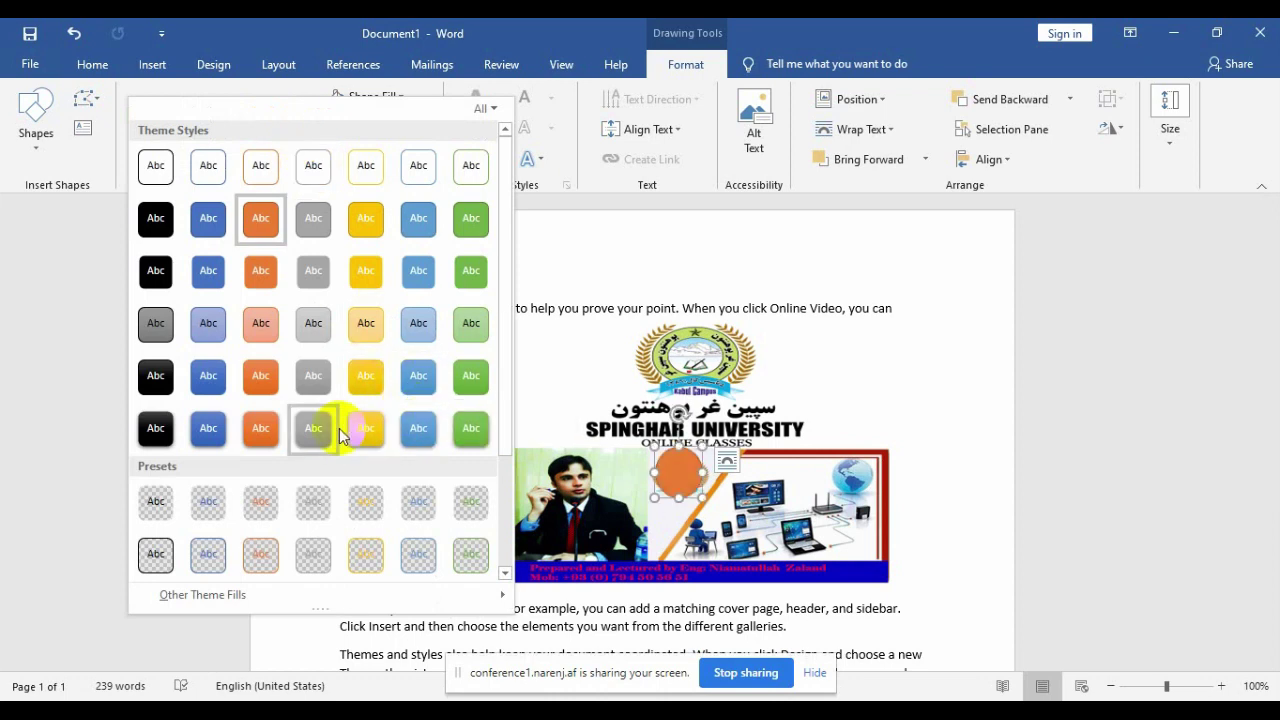
click(160, 270)
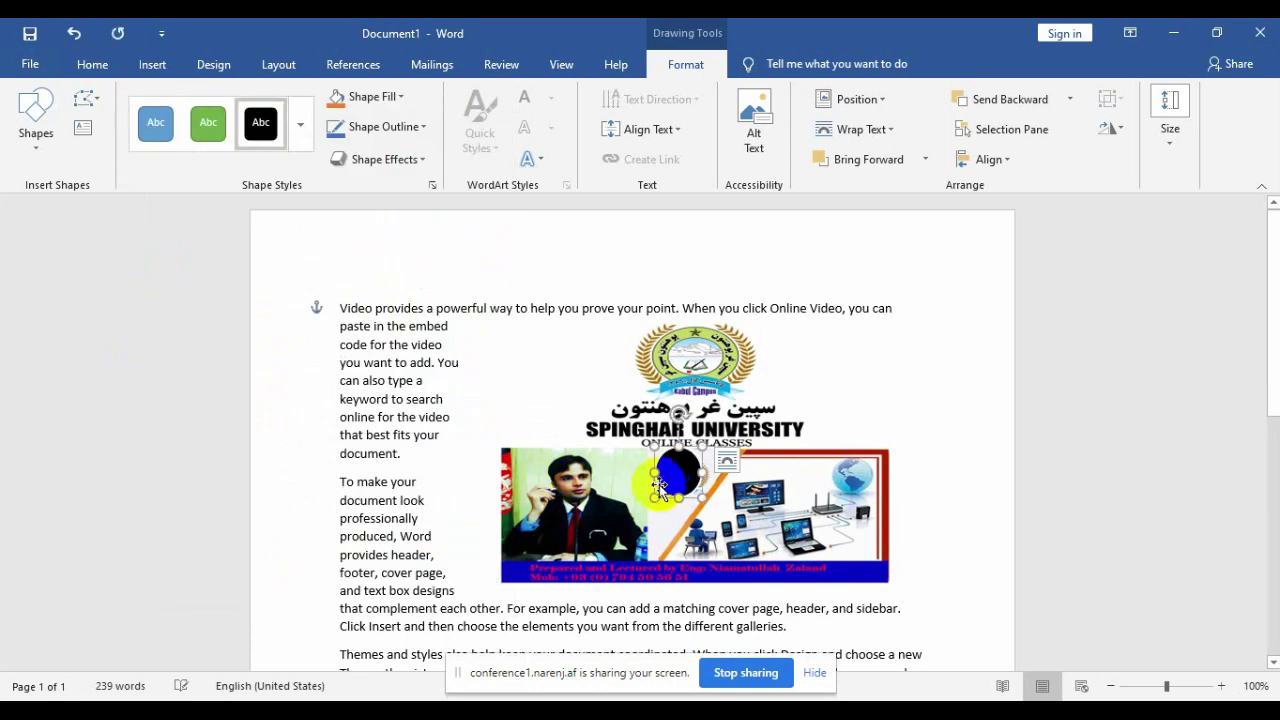
drag(655, 496, 676, 496)
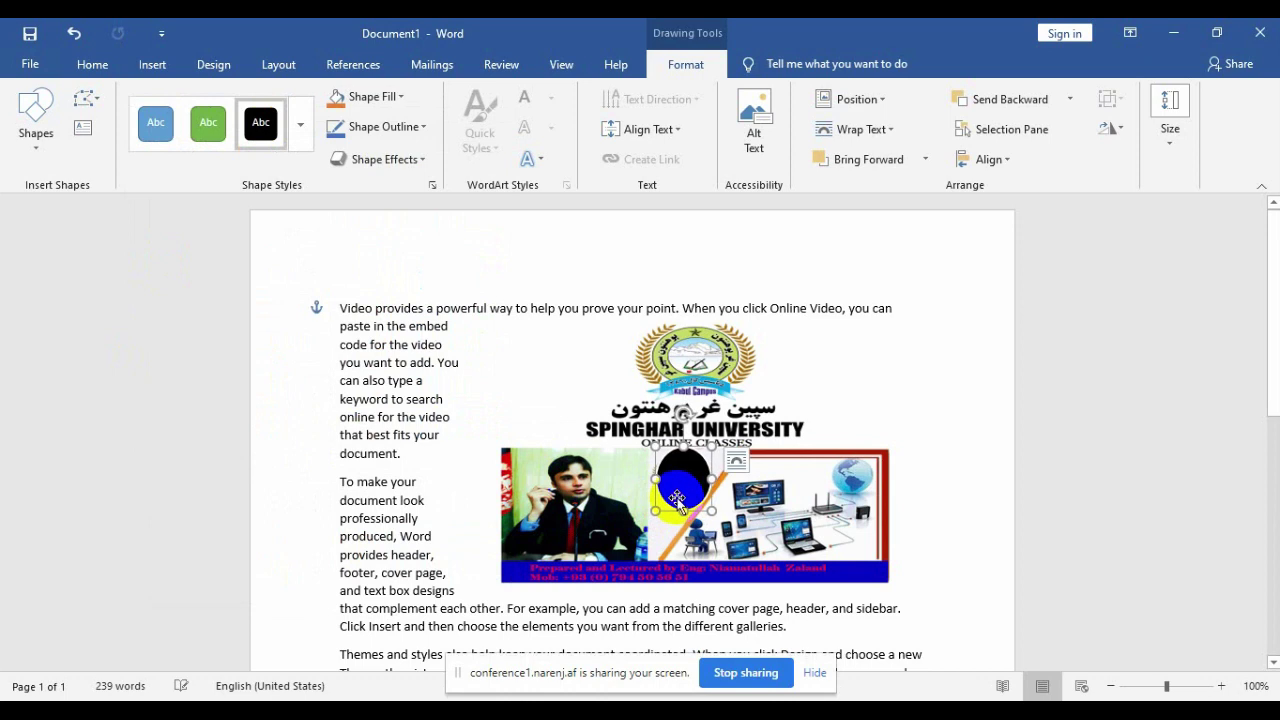
Reposition the dark circle to its new spot on the photo.
click(395, 425)
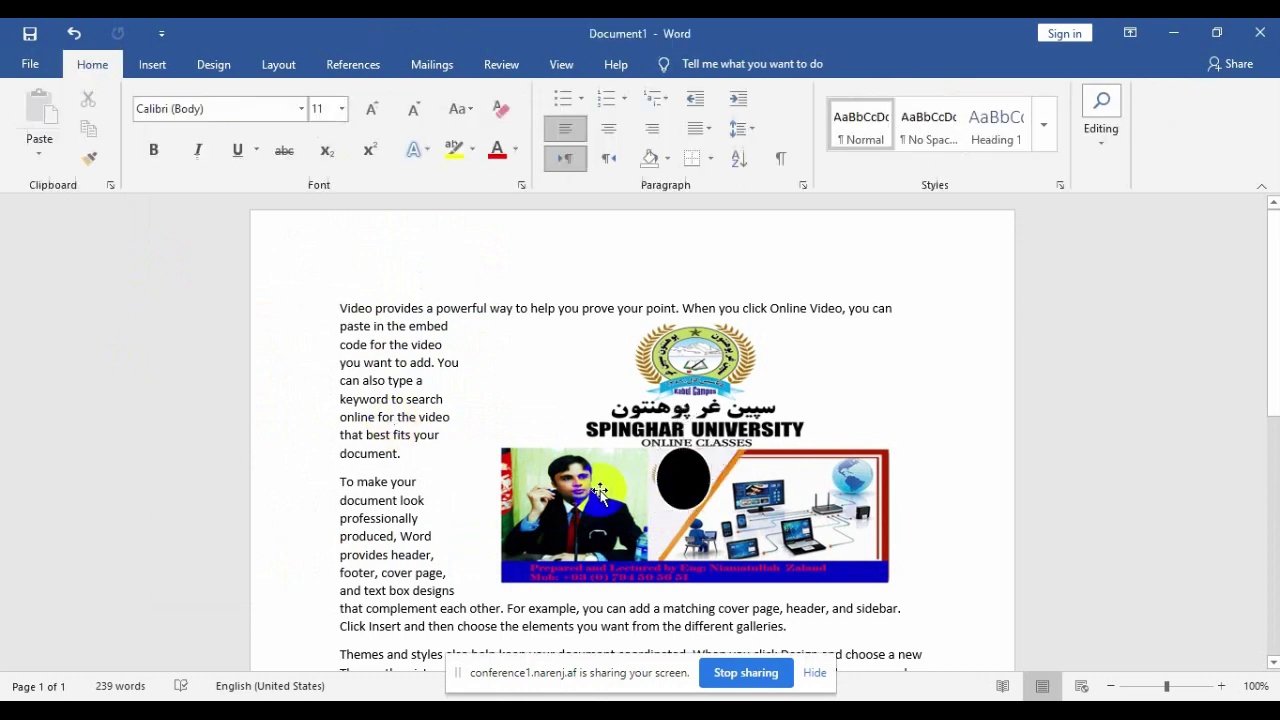
click(590, 535)
click(584, 533)
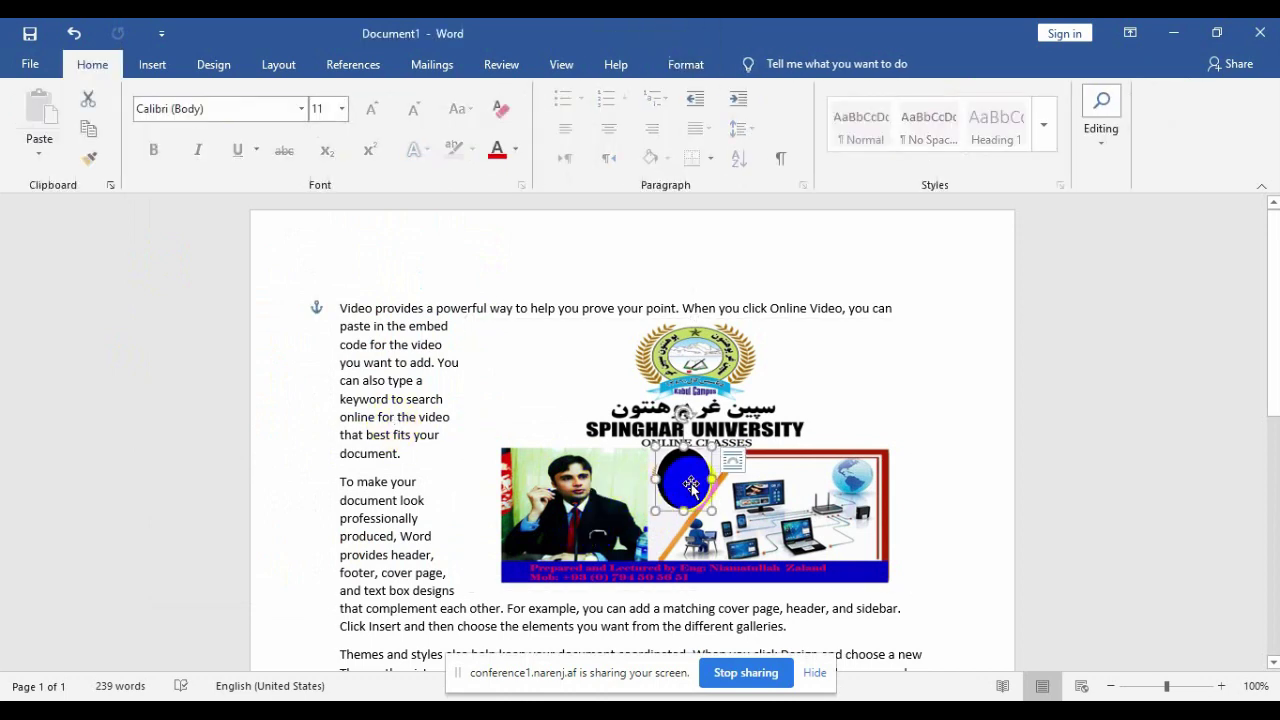
drag(584, 533, 687, 480)
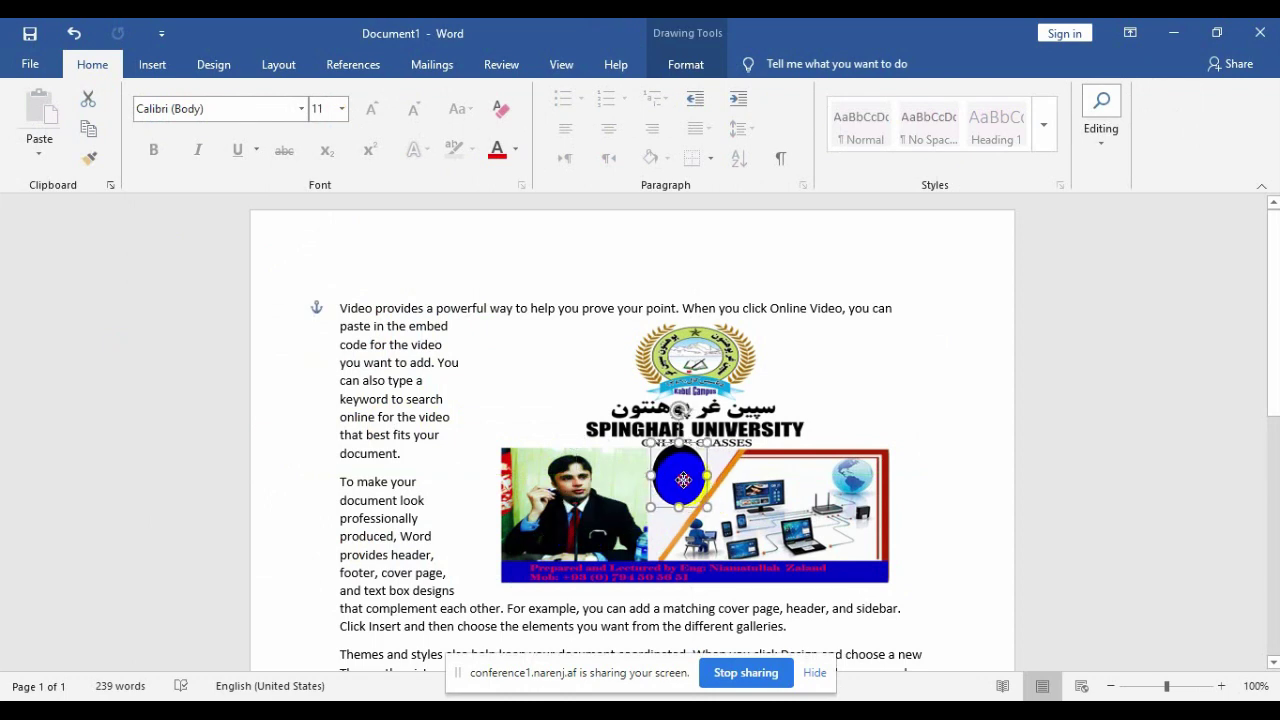
drag(687, 480, 612, 535)
Select the university picture together with the circle and group them.
click(596, 530)
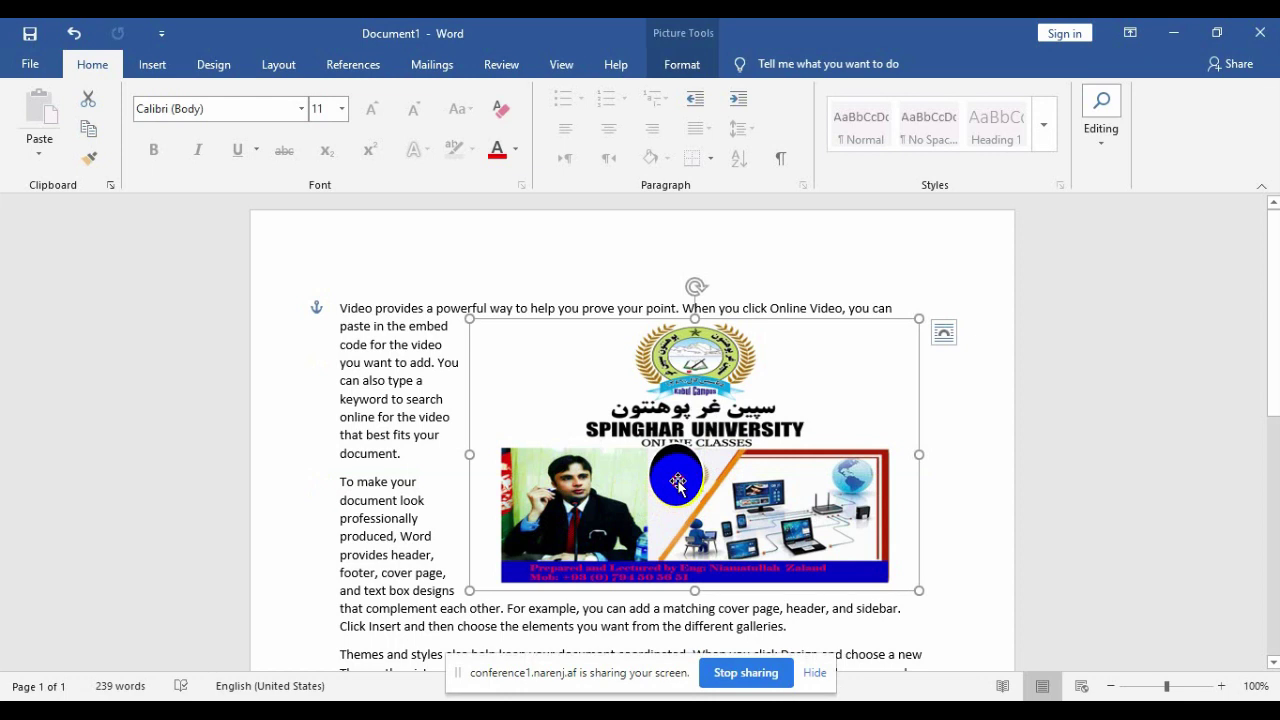
click(678, 484)
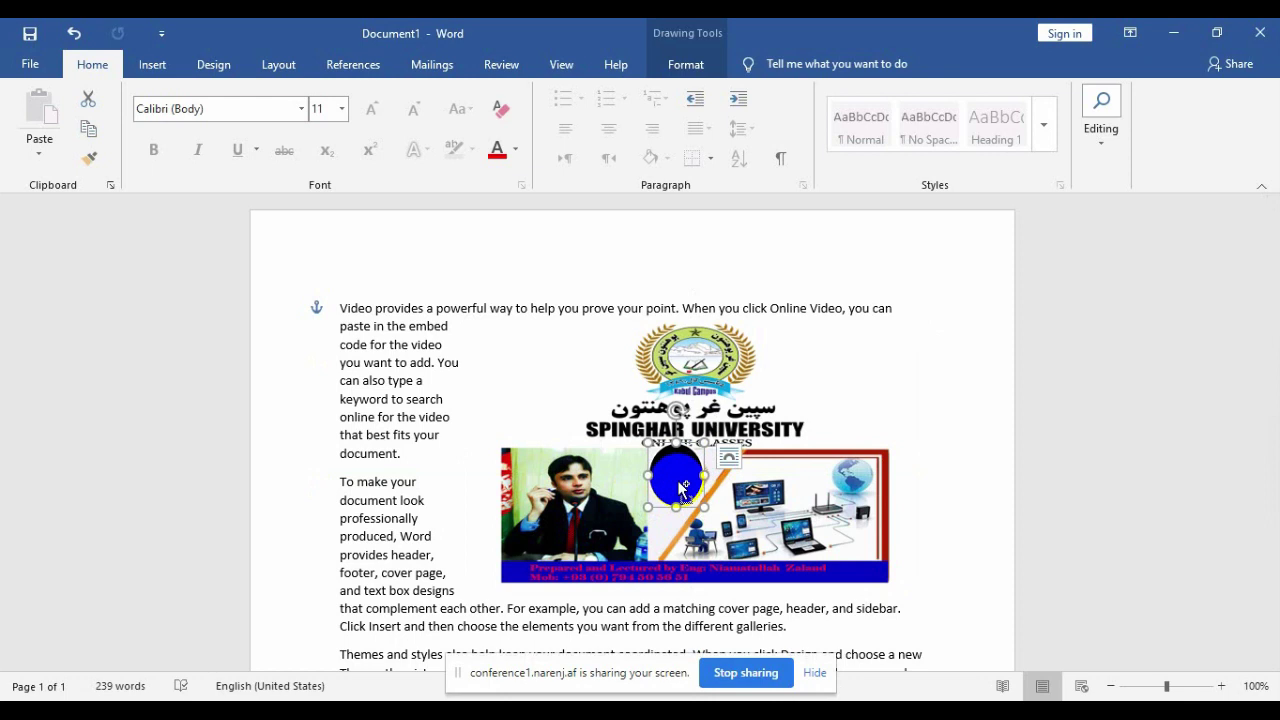
shift+click(592, 492)
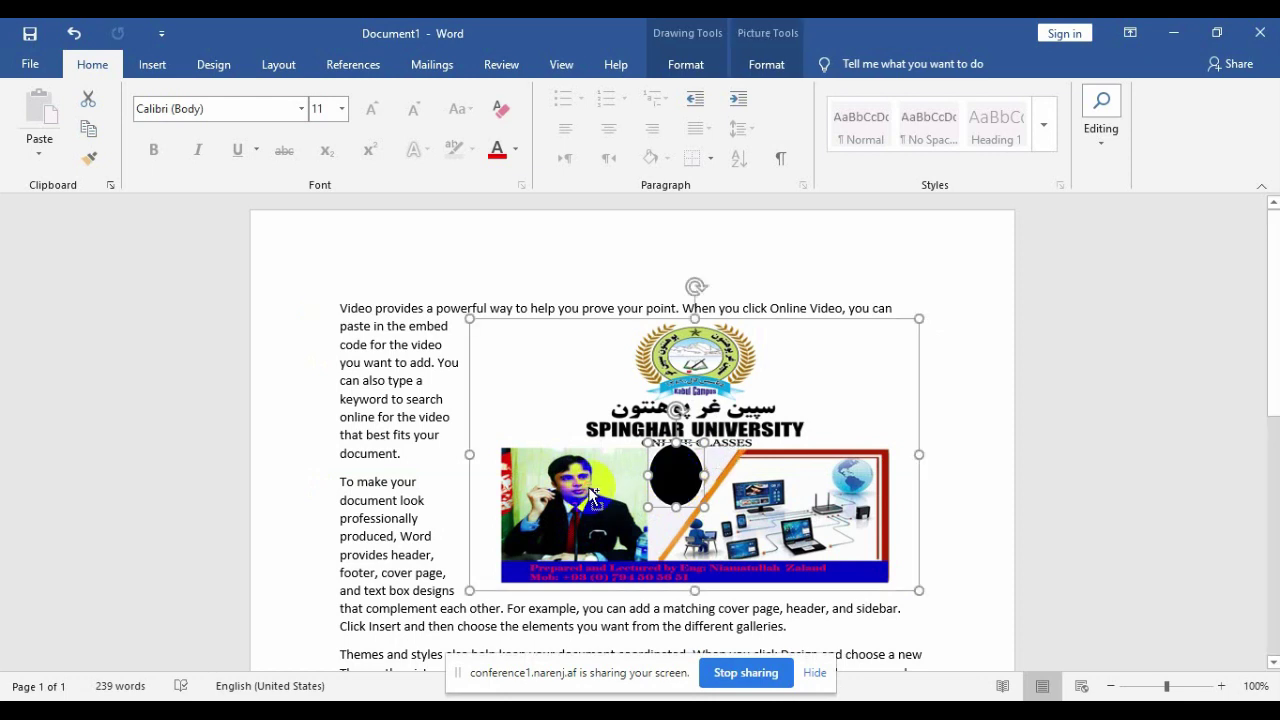
click(766, 66)
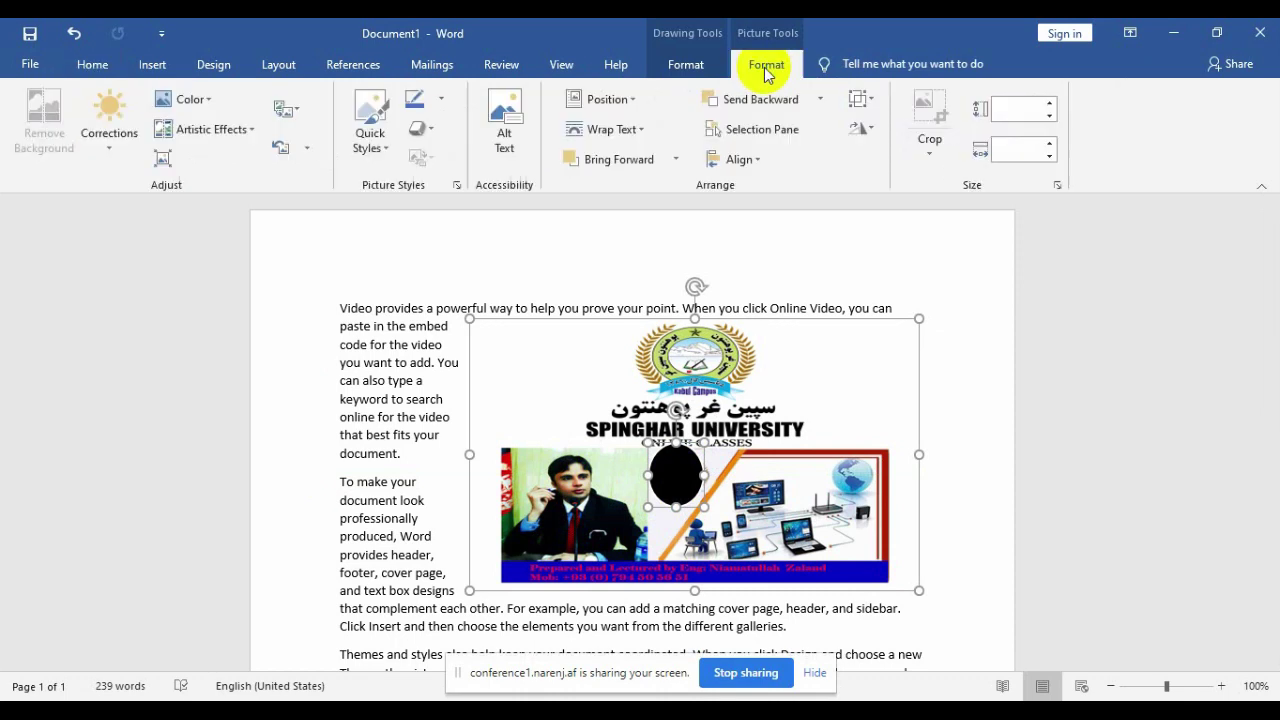
click(860, 100)
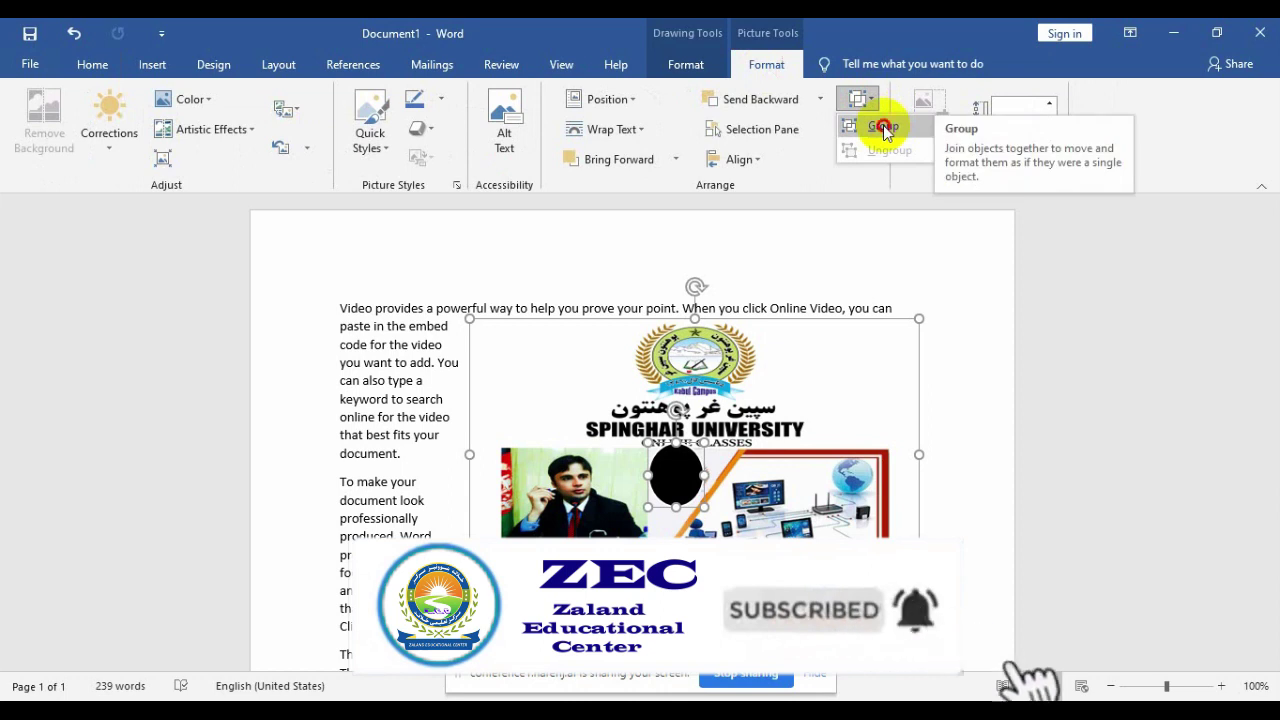
click(883, 125)
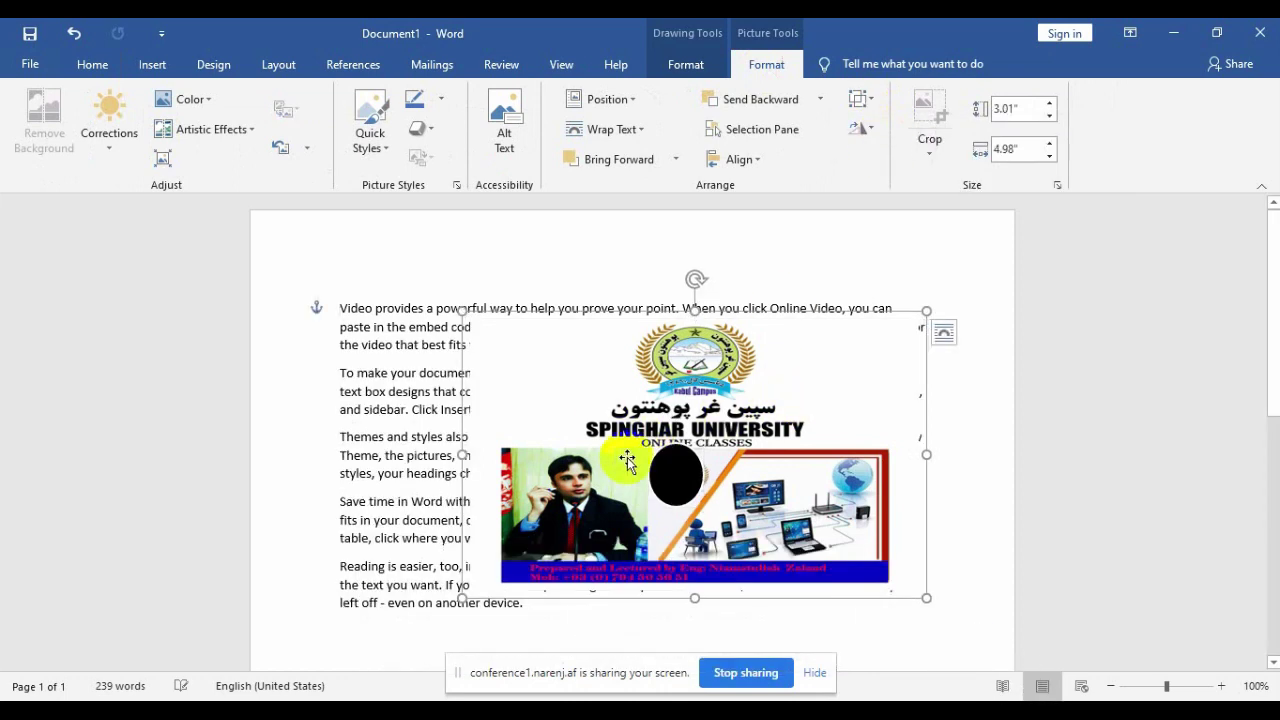
Raise the banner picture, ungroup it, and shift the black circle left over the photo.
mouse_move(728, 487)
mouse_down()
mouse_move(700, 397)
mouse_move(732, 388)
mouse_move(722, 368)
mouse_up()
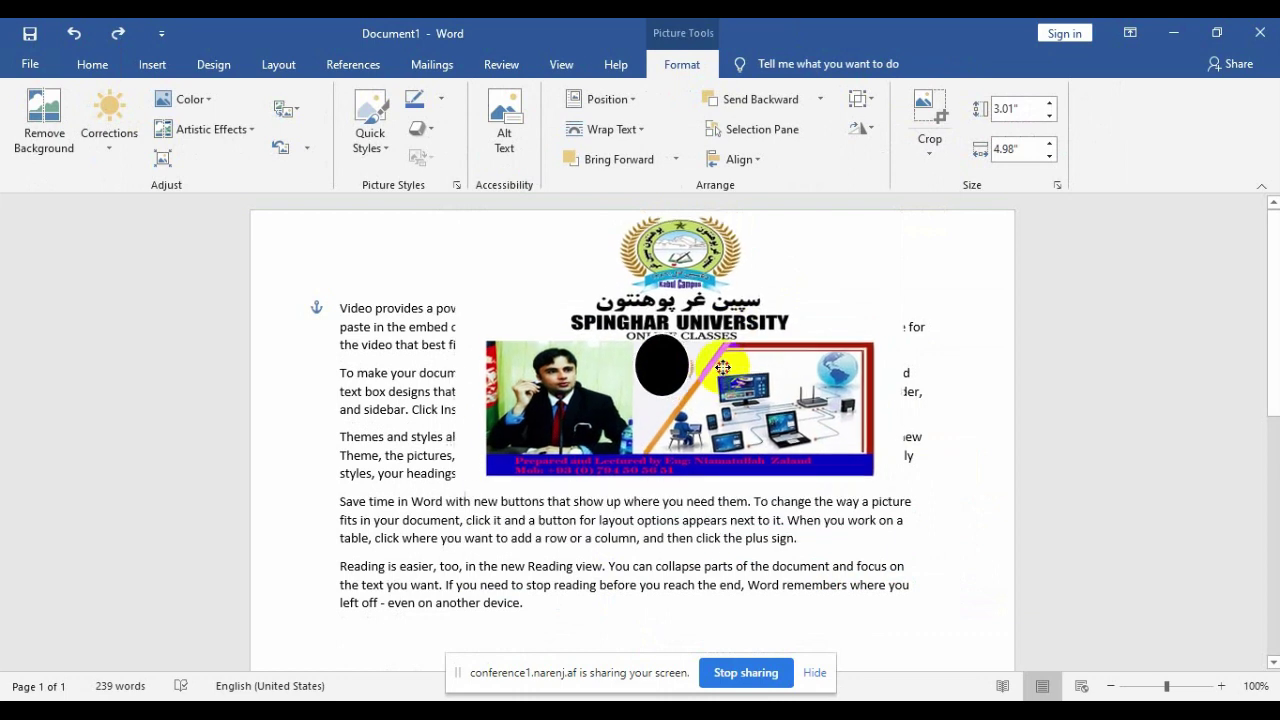
drag(722, 368, 715, 366)
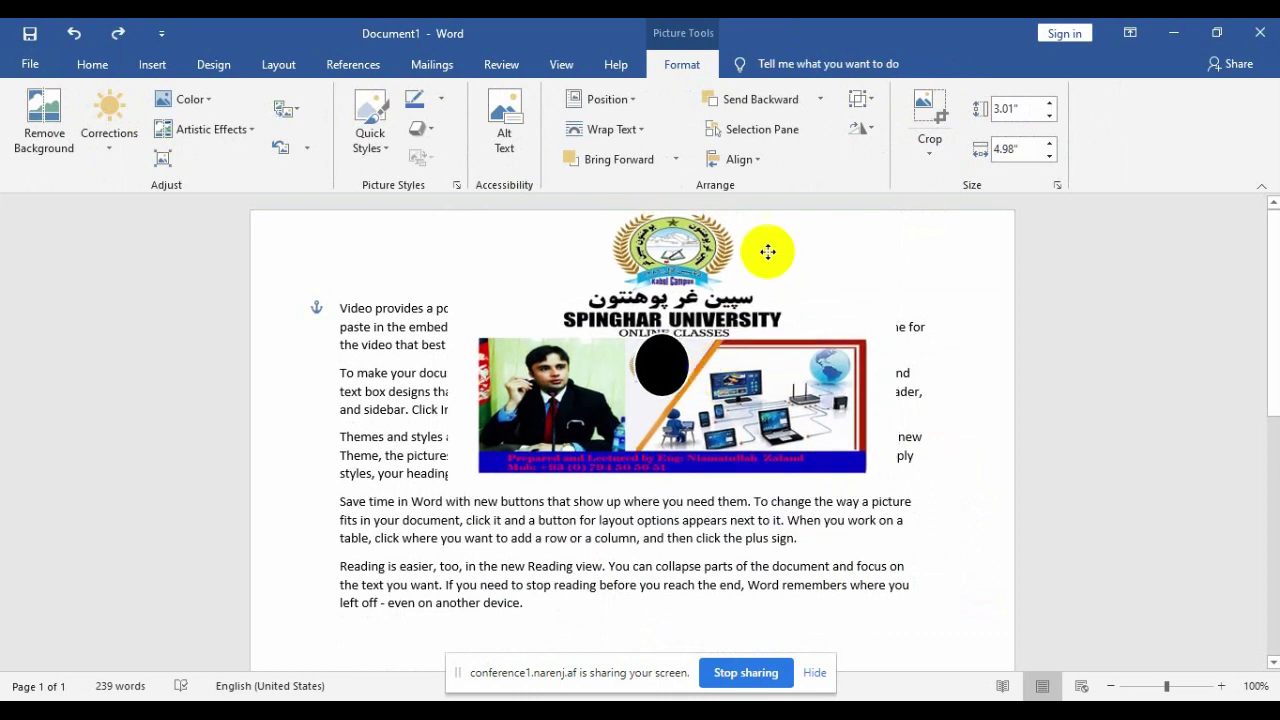
click(858, 99)
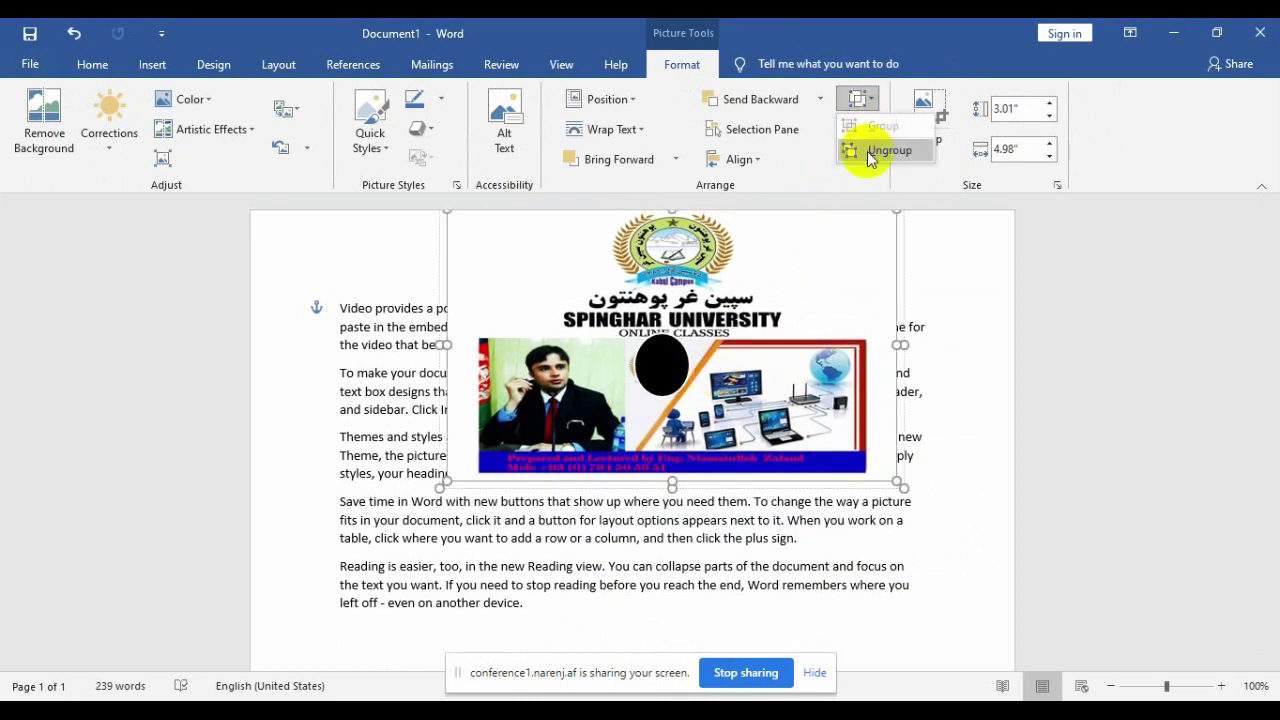
click(870, 151)
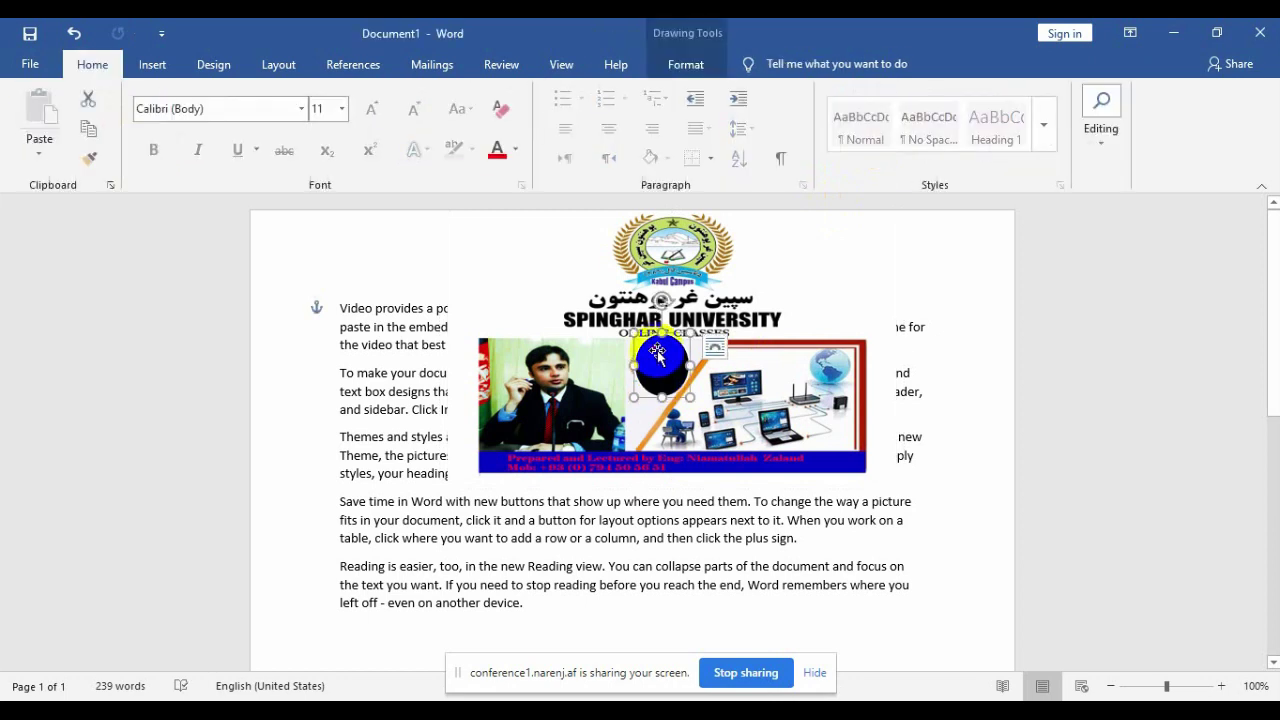
drag(666, 378, 581, 386)
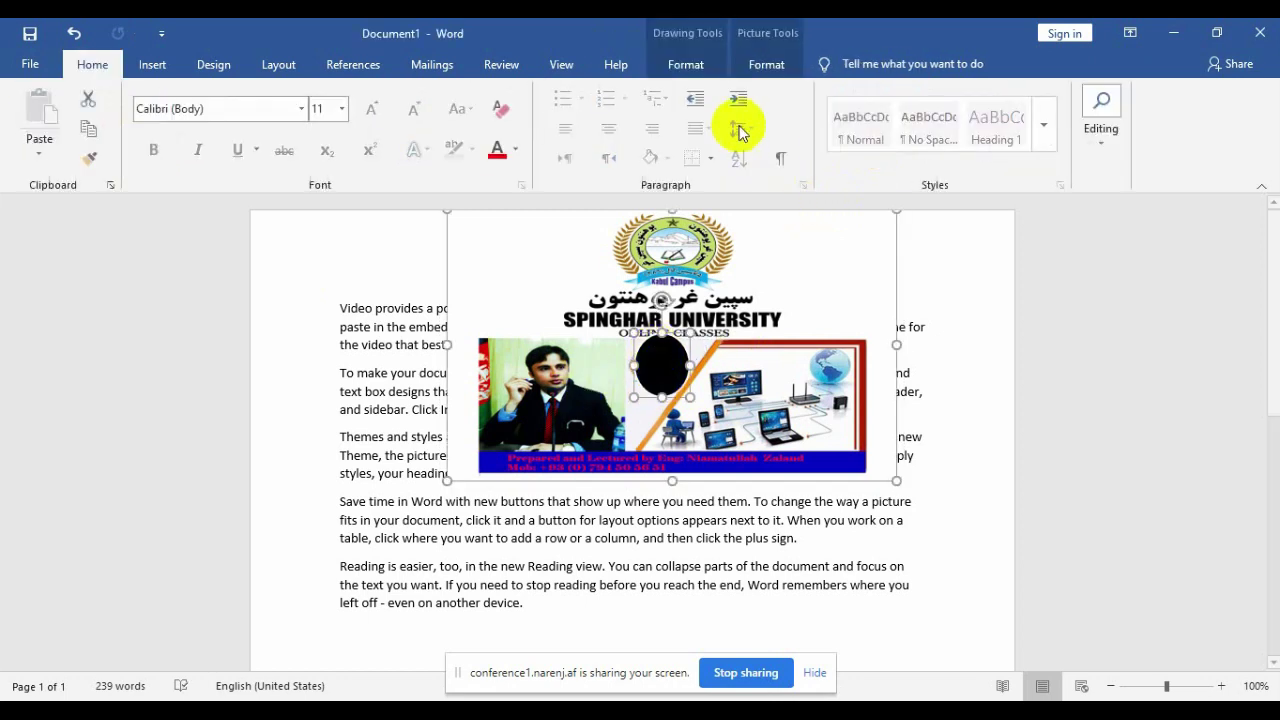
Group the circle with the banner picture and move the group down and left.
click(768, 65)
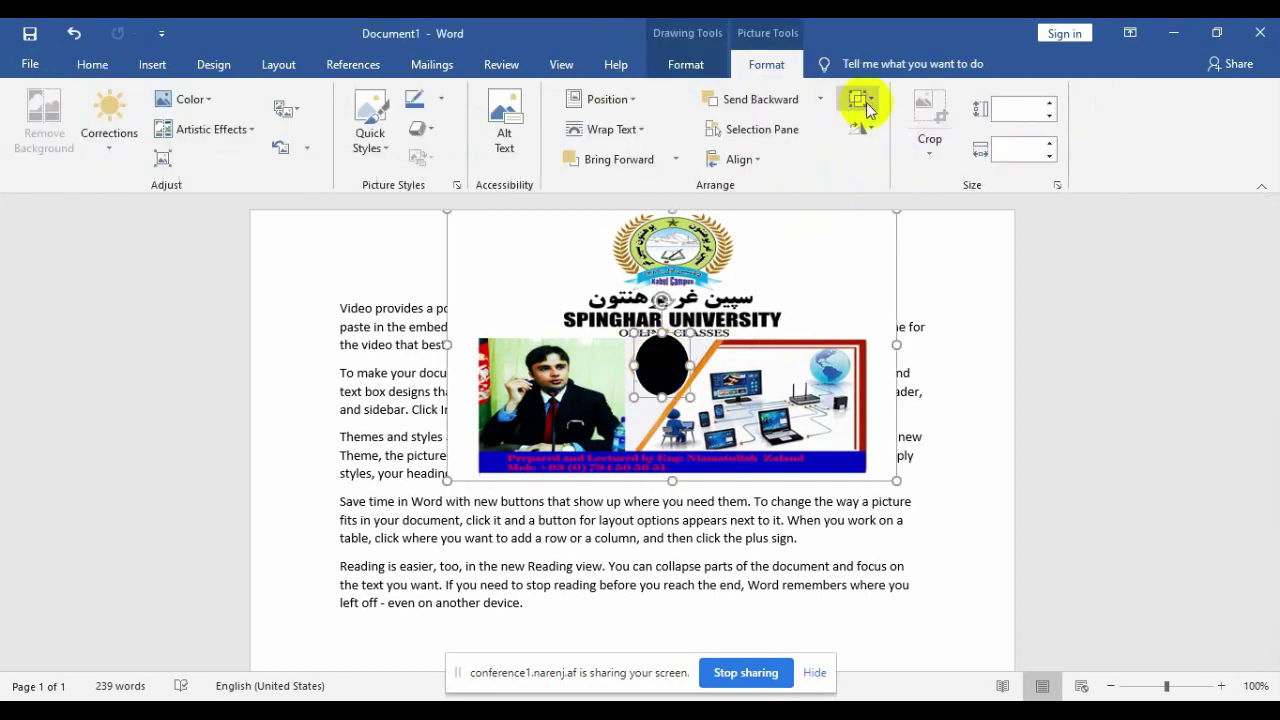
click(858, 99)
click(875, 126)
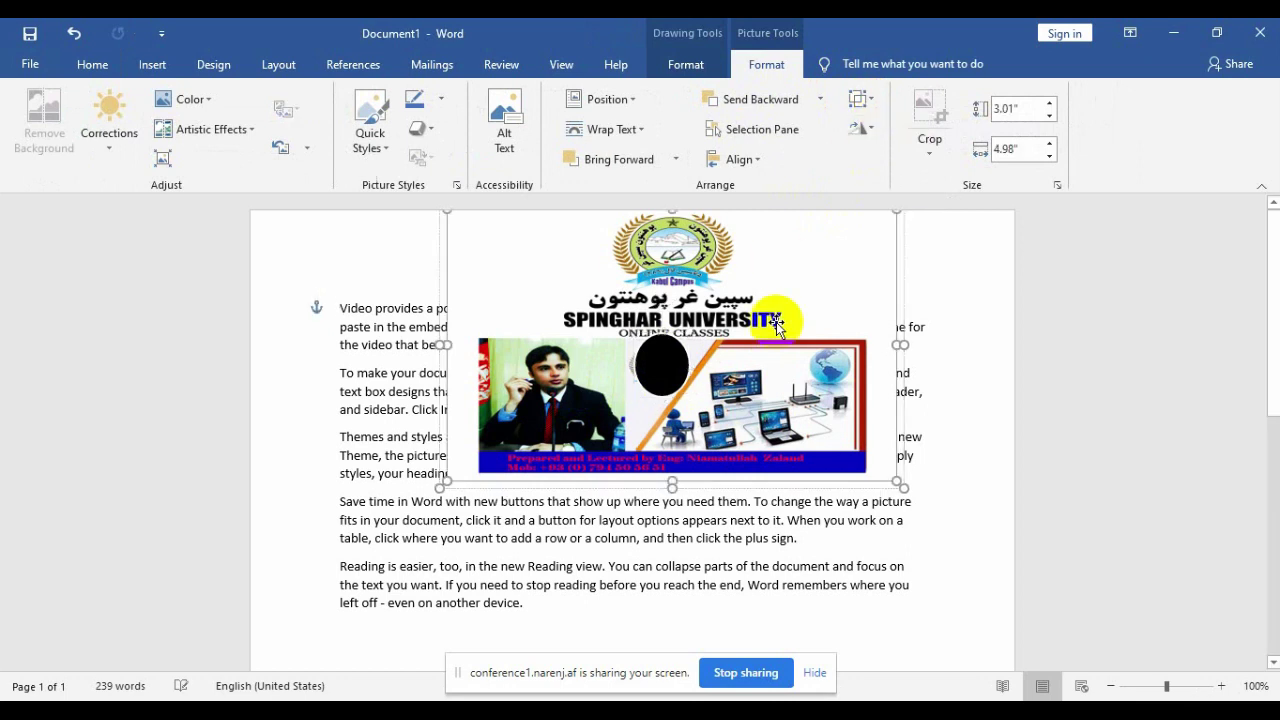
mouse_move(776, 322)
mouse_down()
mouse_move(772, 376)
mouse_move(680, 387)
mouse_up()
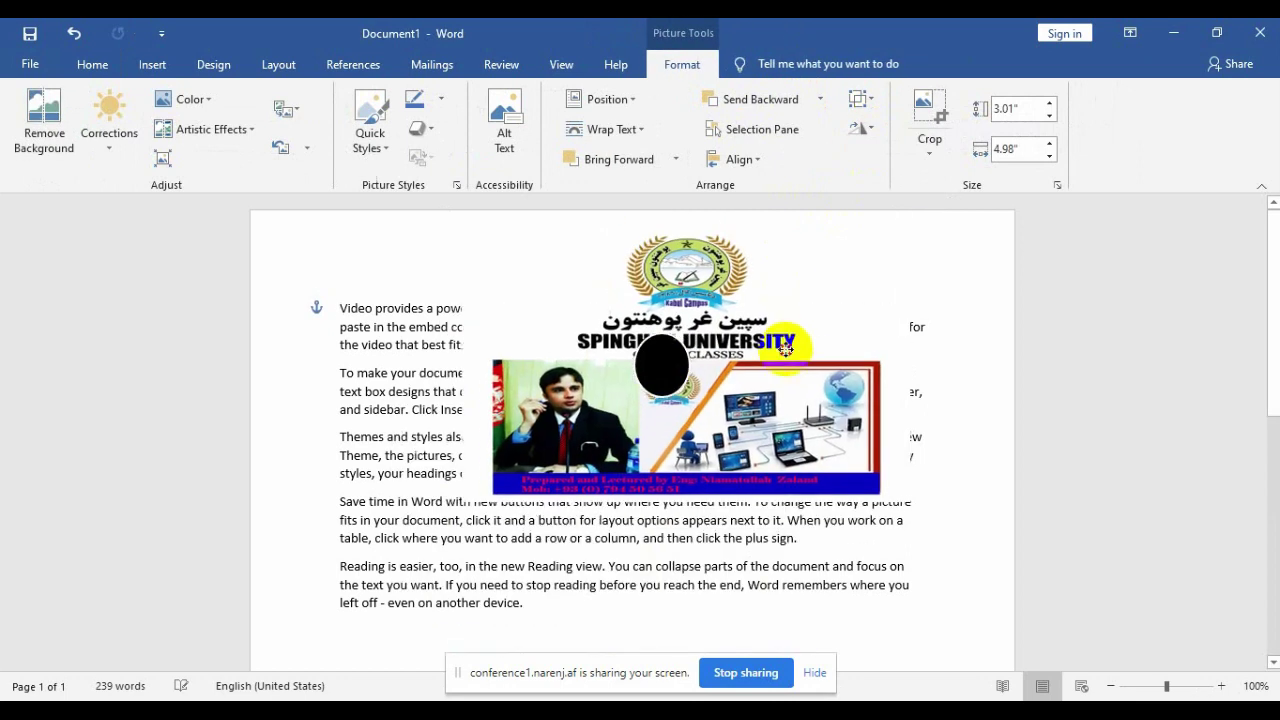
click(680, 388)
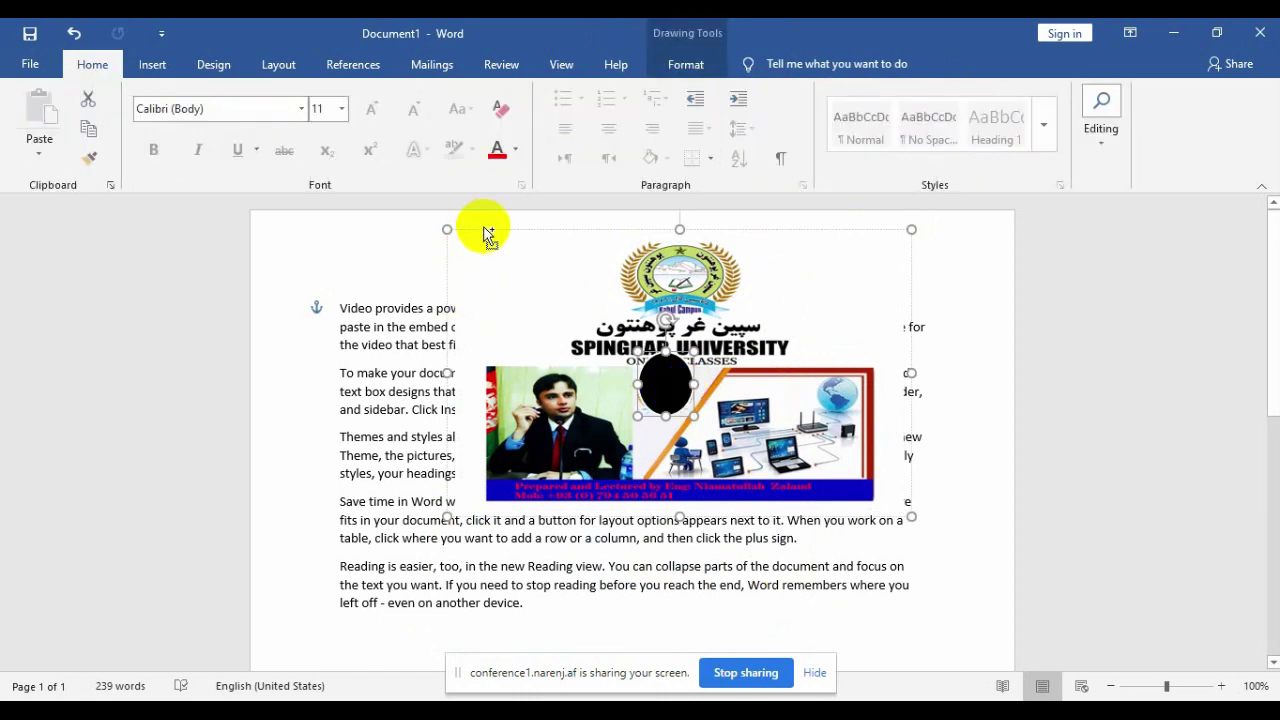
click(487, 236)
click(576, 415)
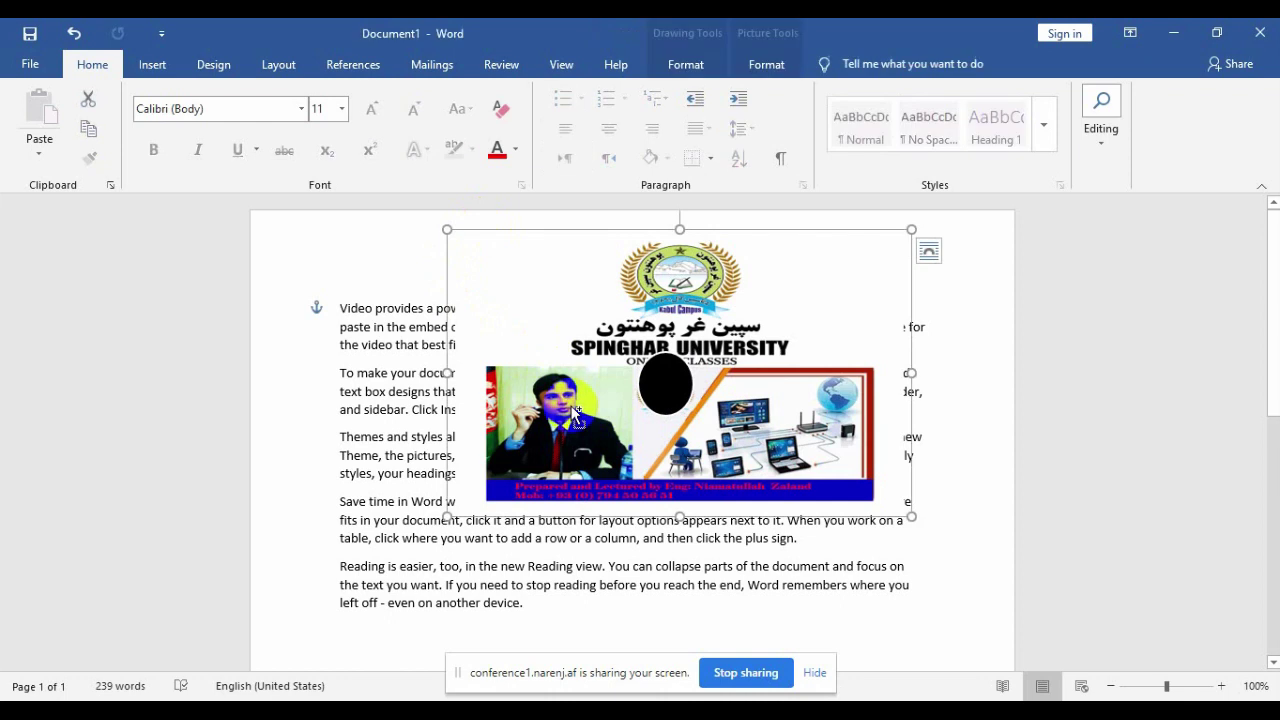
click(662, 390)
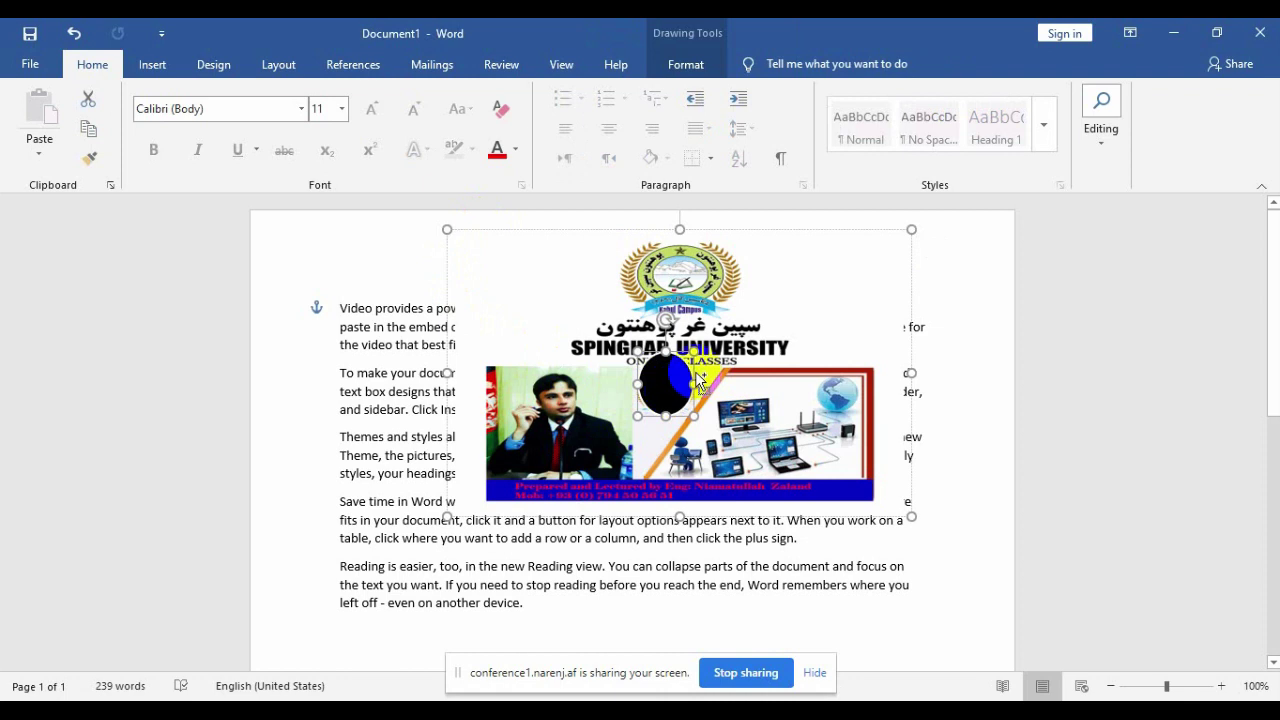
ctrl+click(792, 358)
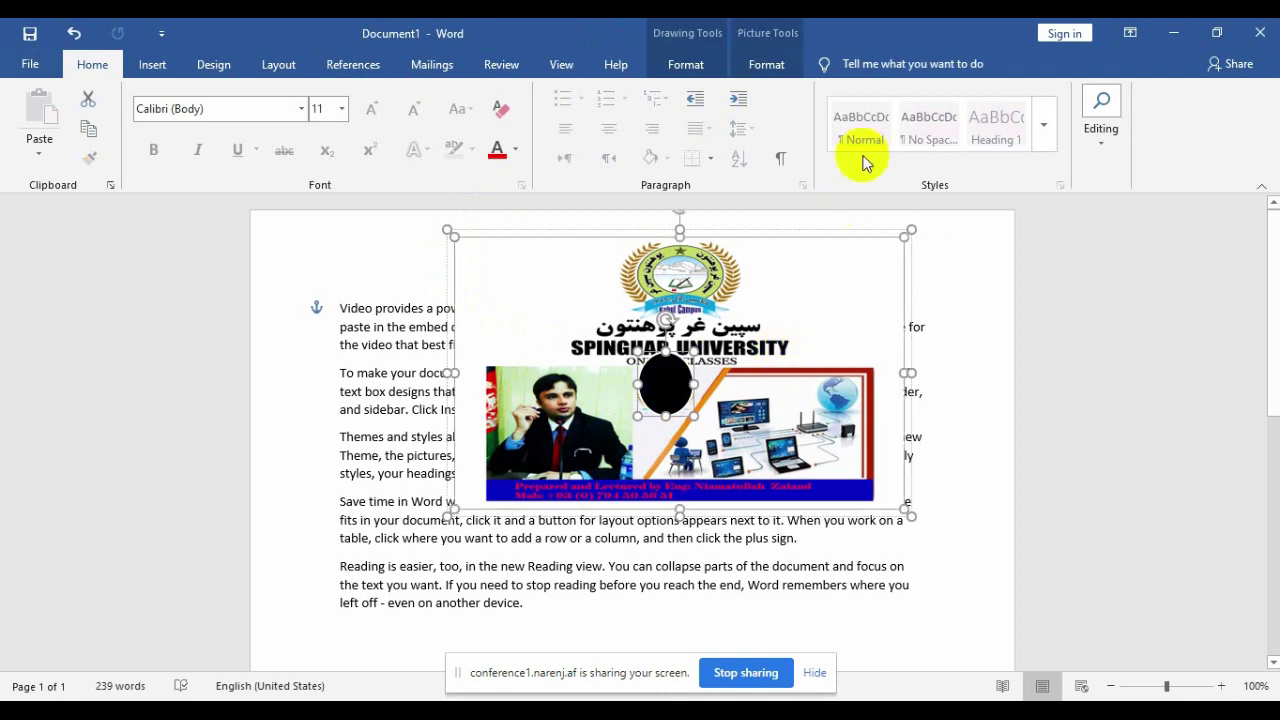
click(767, 66)
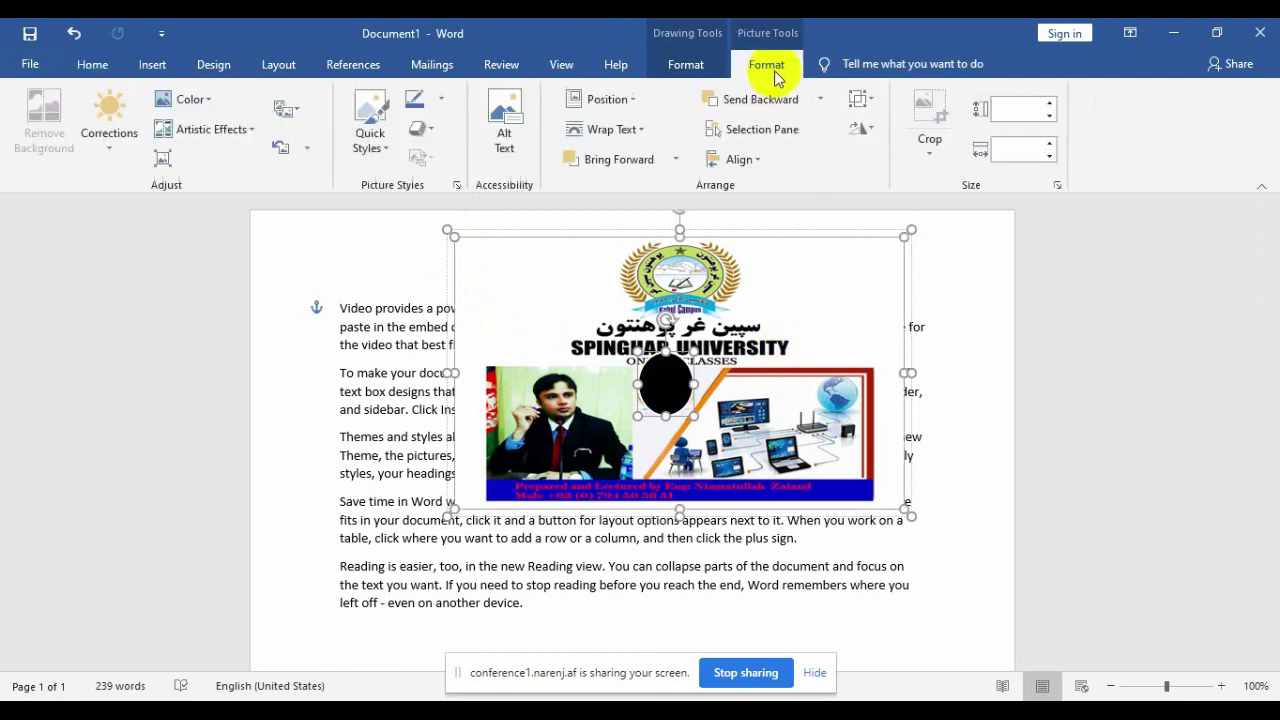
click(864, 104)
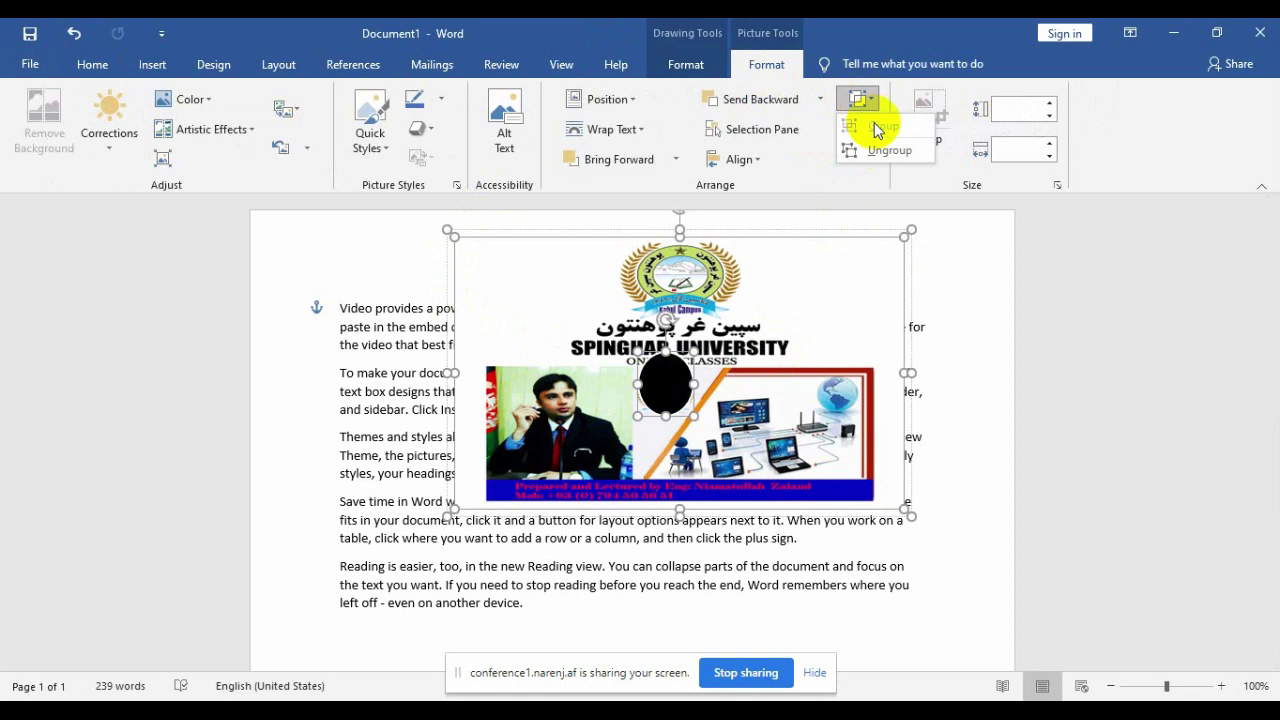
click(789, 347)
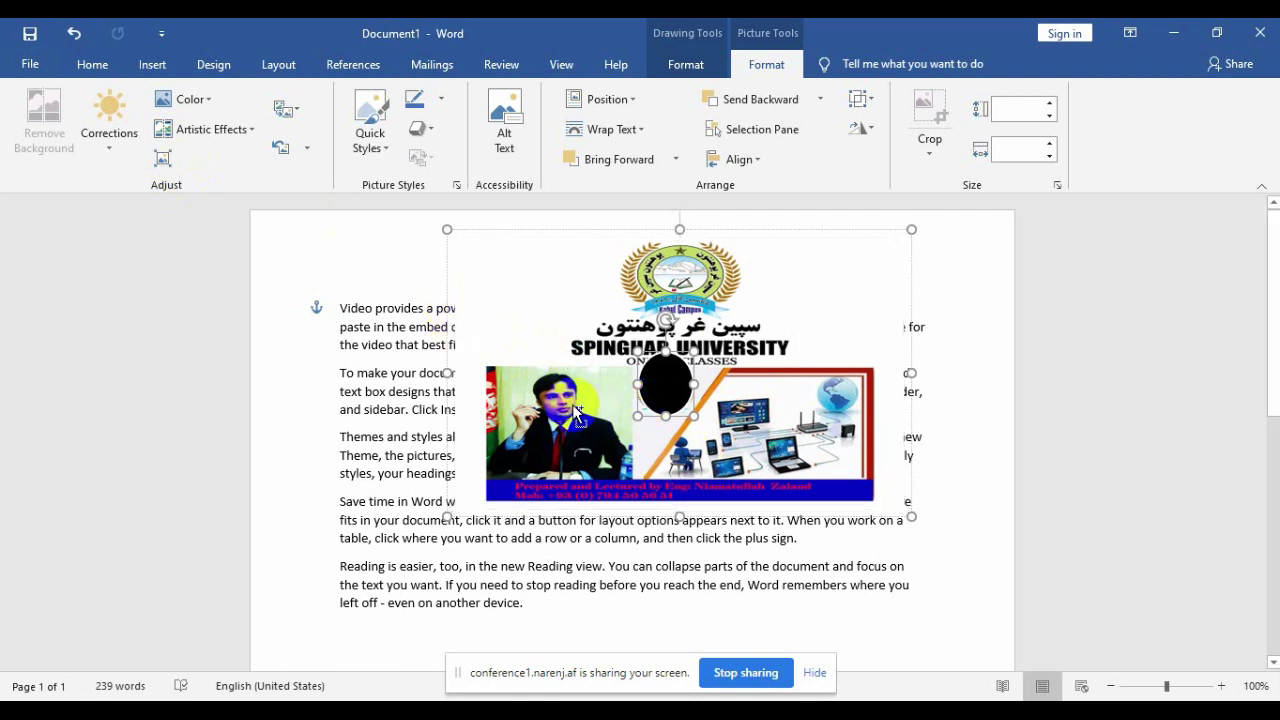
click(792, 70)
click(860, 100)
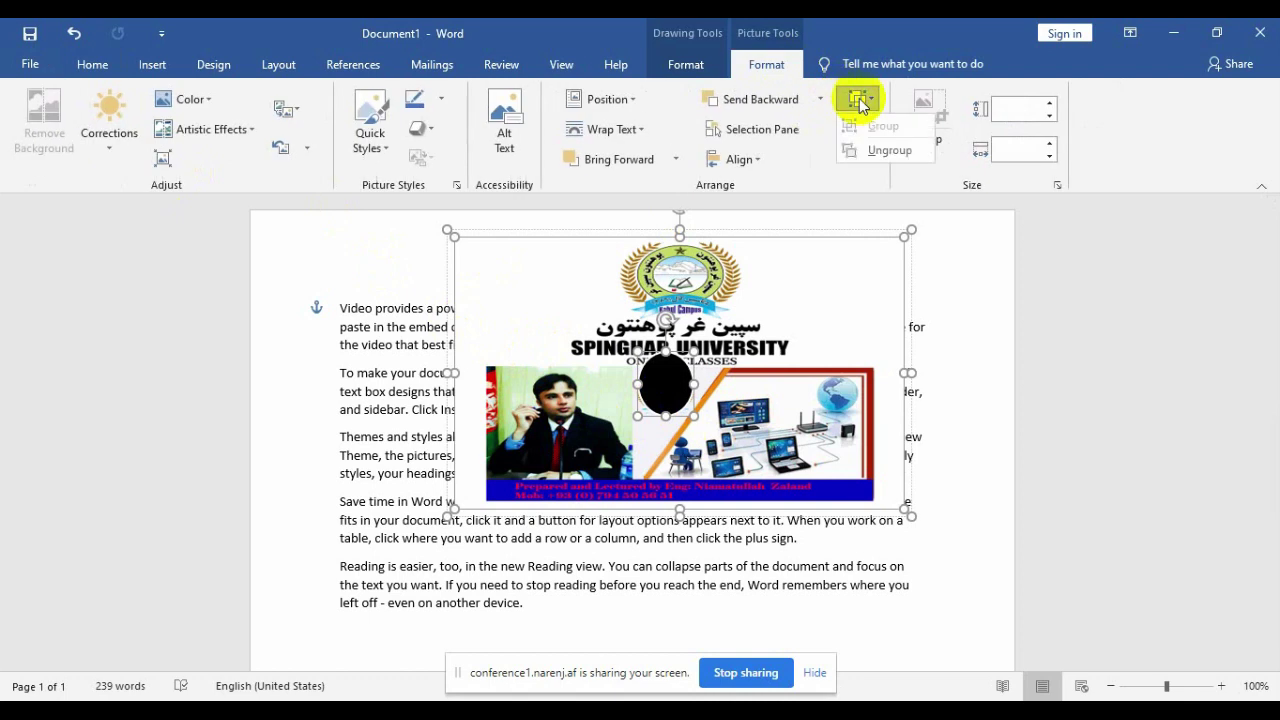
click(886, 152)
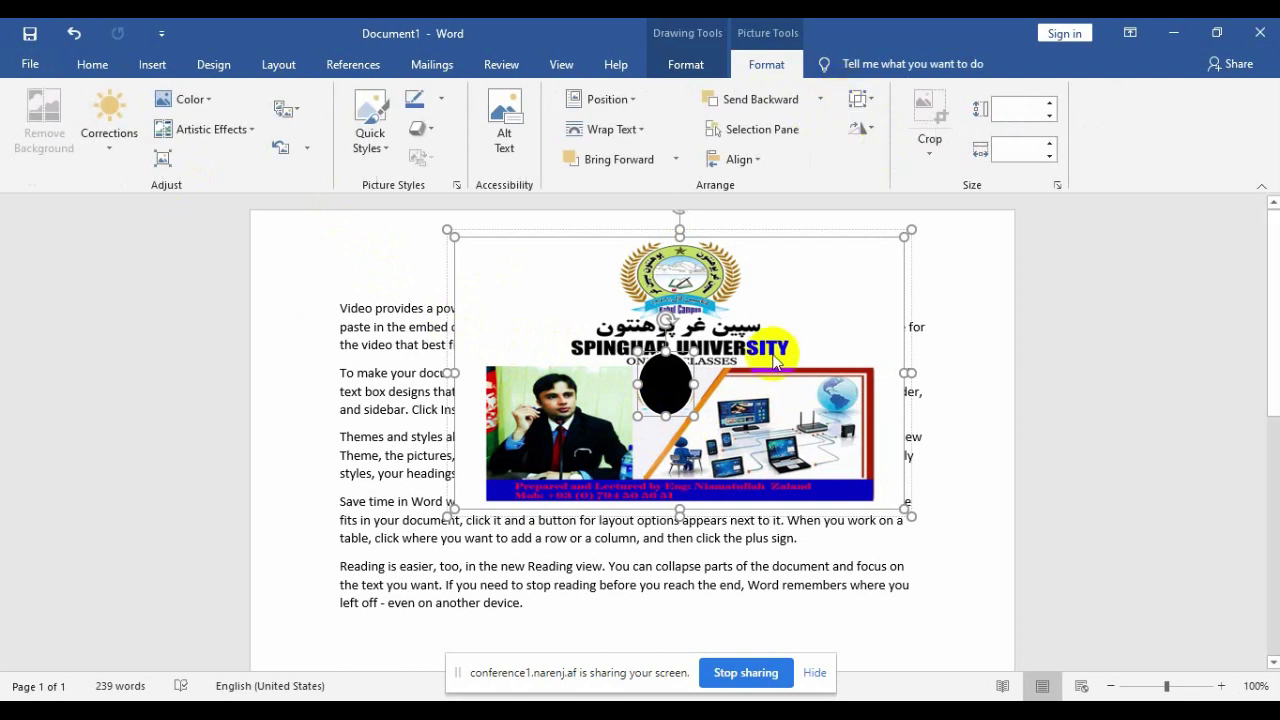
key(ctrl+z)
key(ctrl+z)
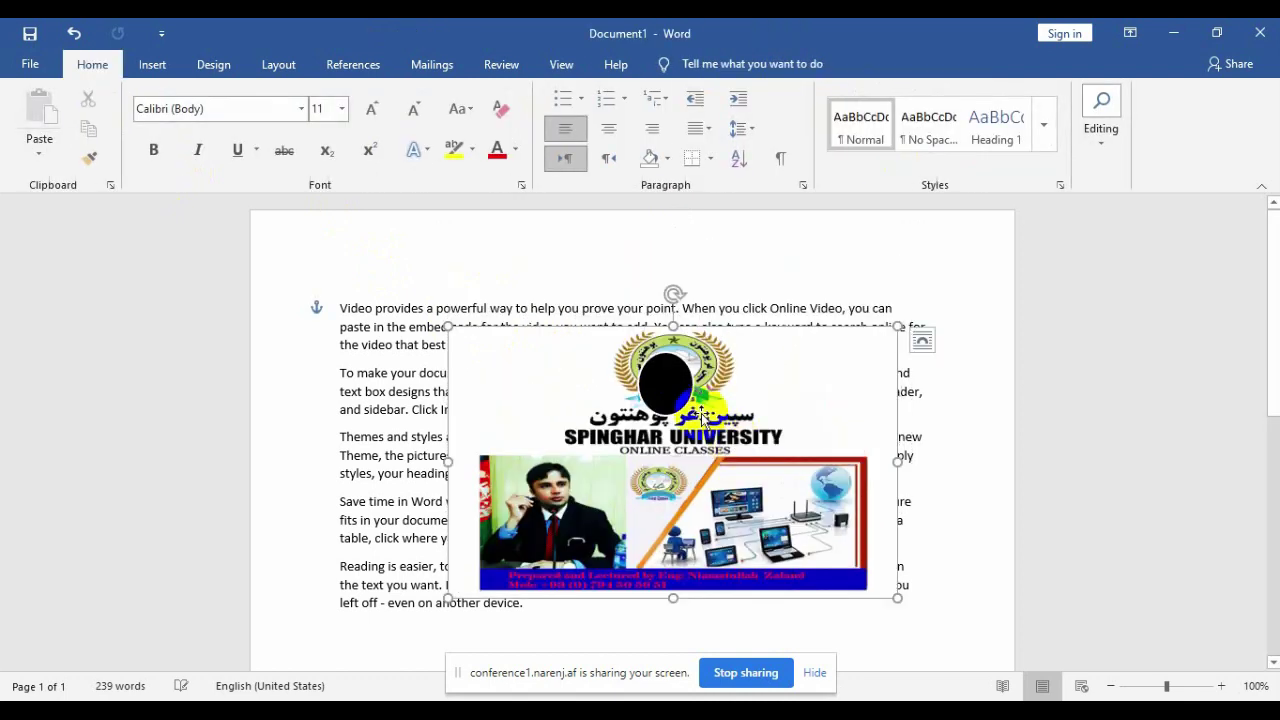
Move the black oval onto the photo strip and group it with the banner picture.
drag(668, 382, 659, 487)
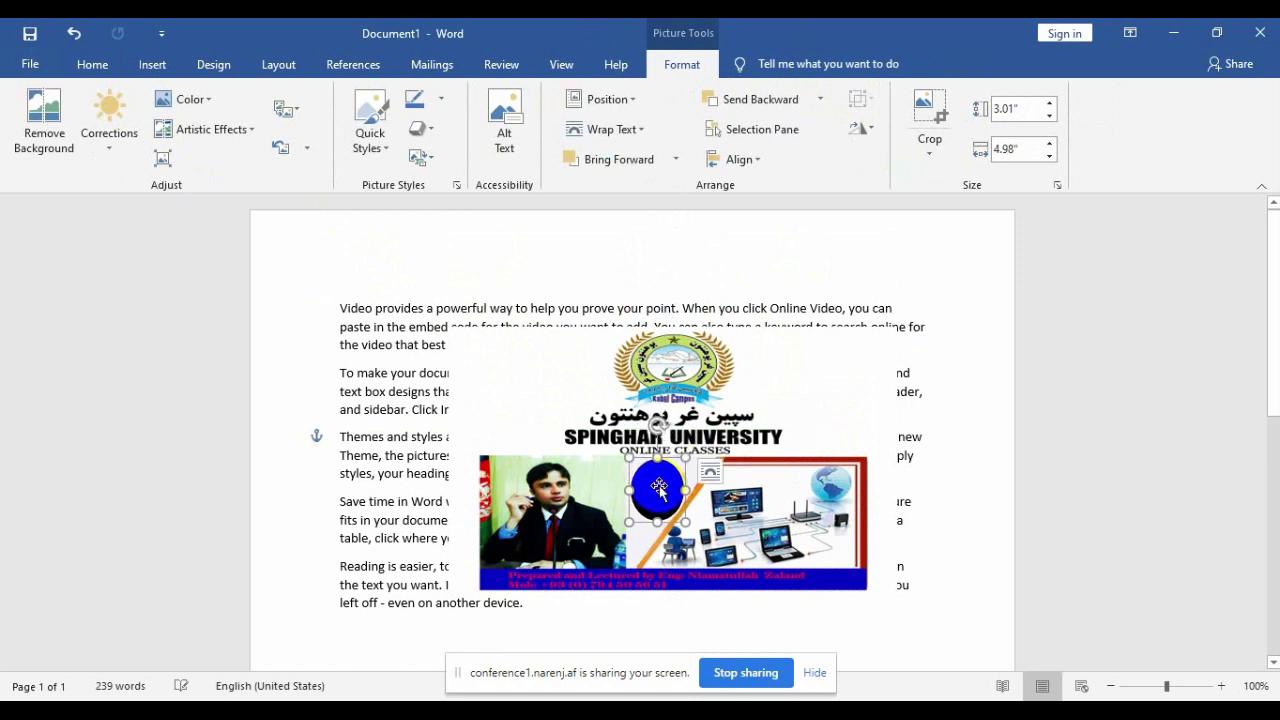
click(659, 486)
drag(662, 489, 545, 413)
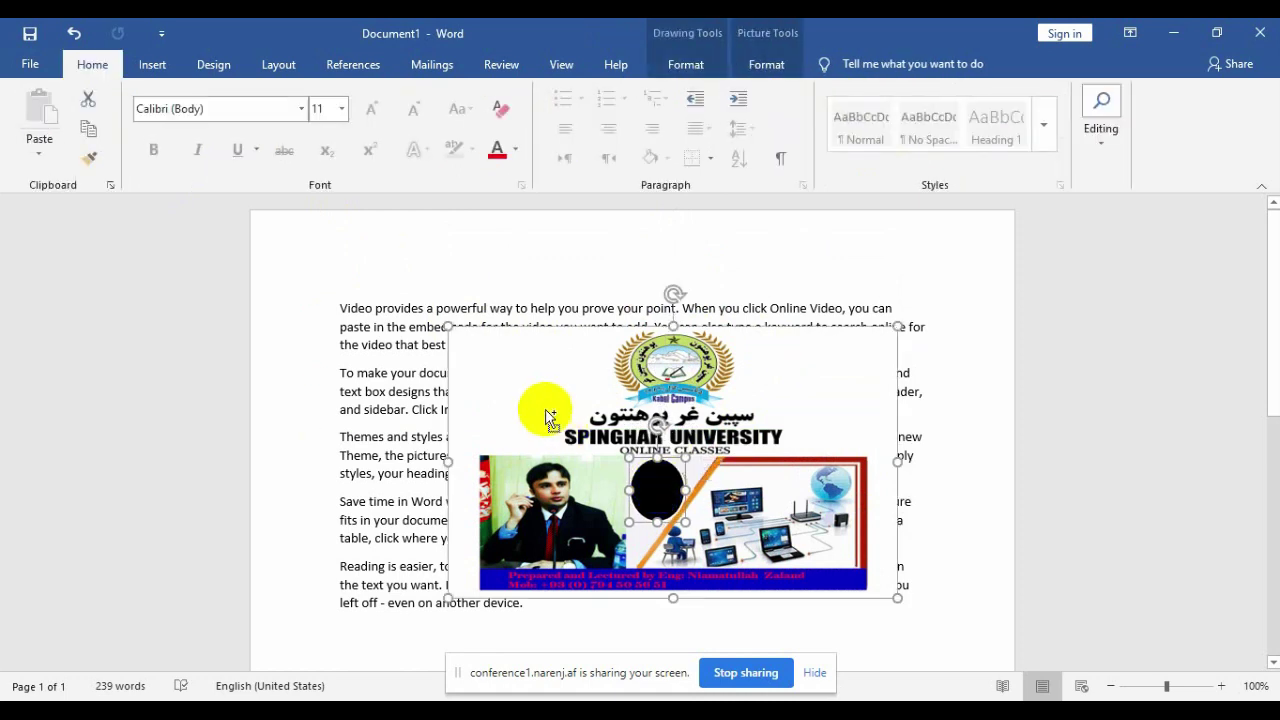
click(783, 72)
click(856, 104)
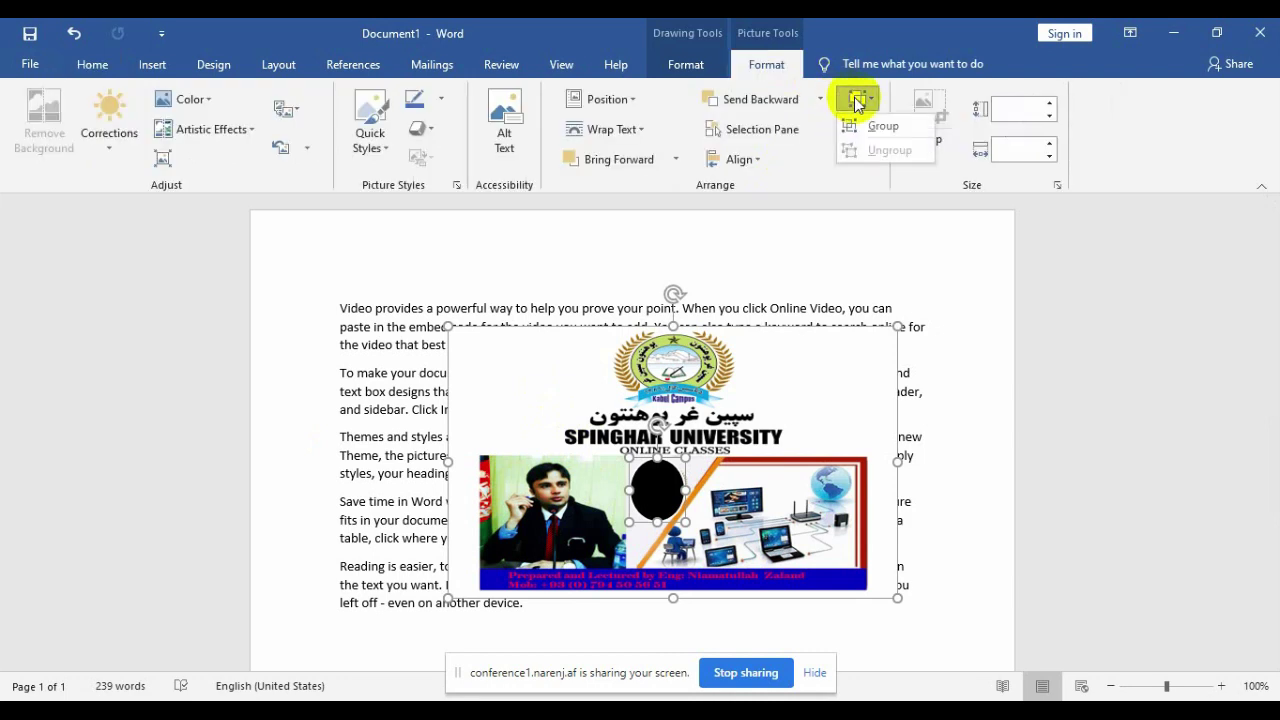
click(877, 130)
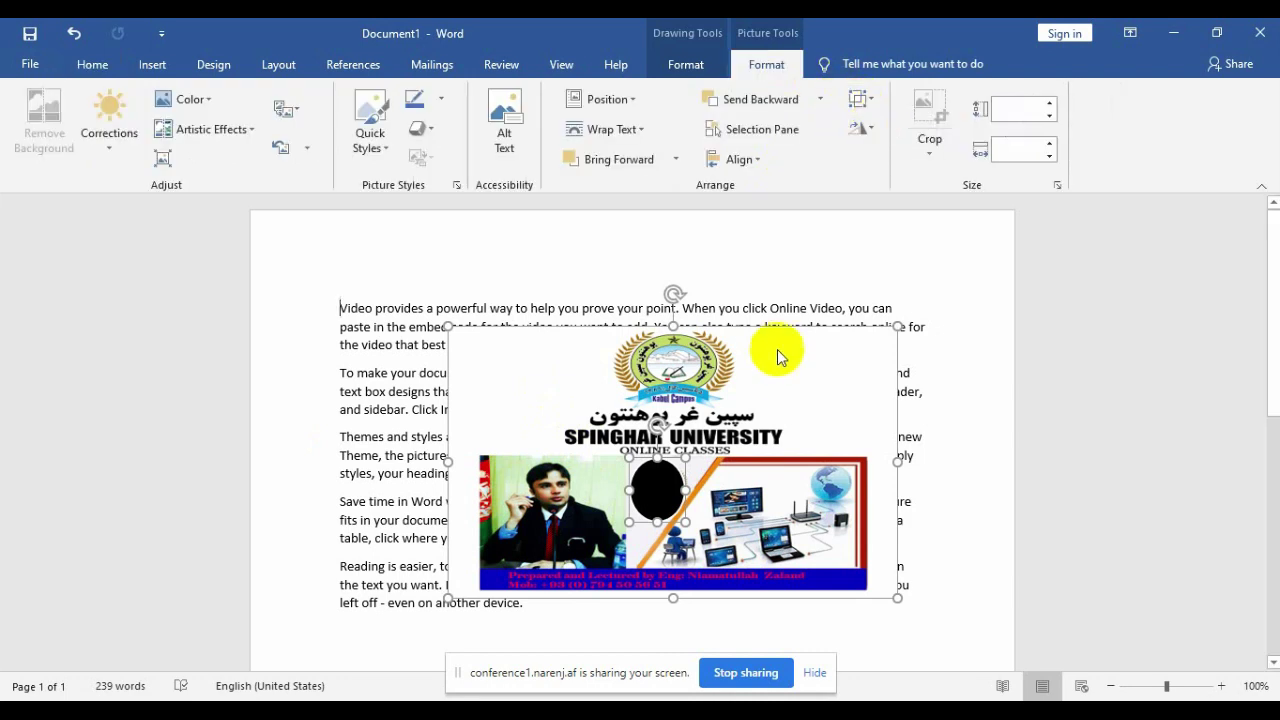
Reposition the grouped banner within the opening paragraphs.
drag(770, 368, 666, 413)
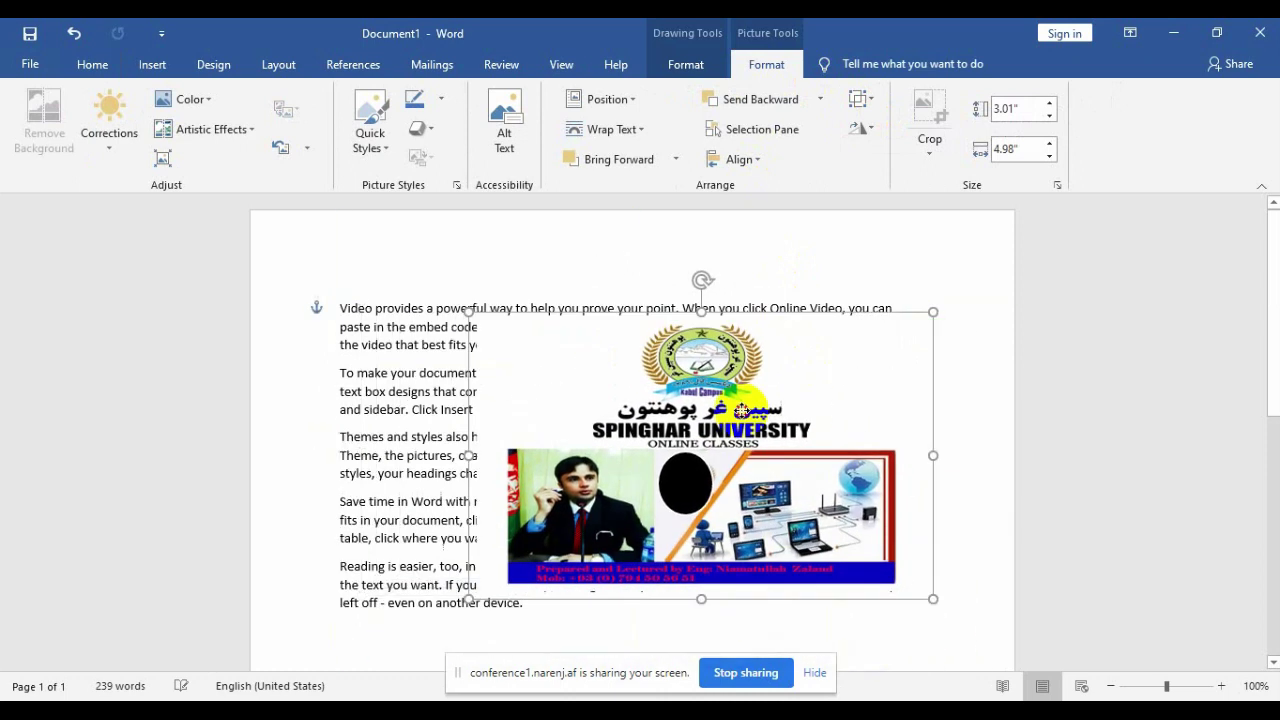
mouse_move(666, 413)
mouse_down()
mouse_move(695, 416)
mouse_move(716, 313)
mouse_up()
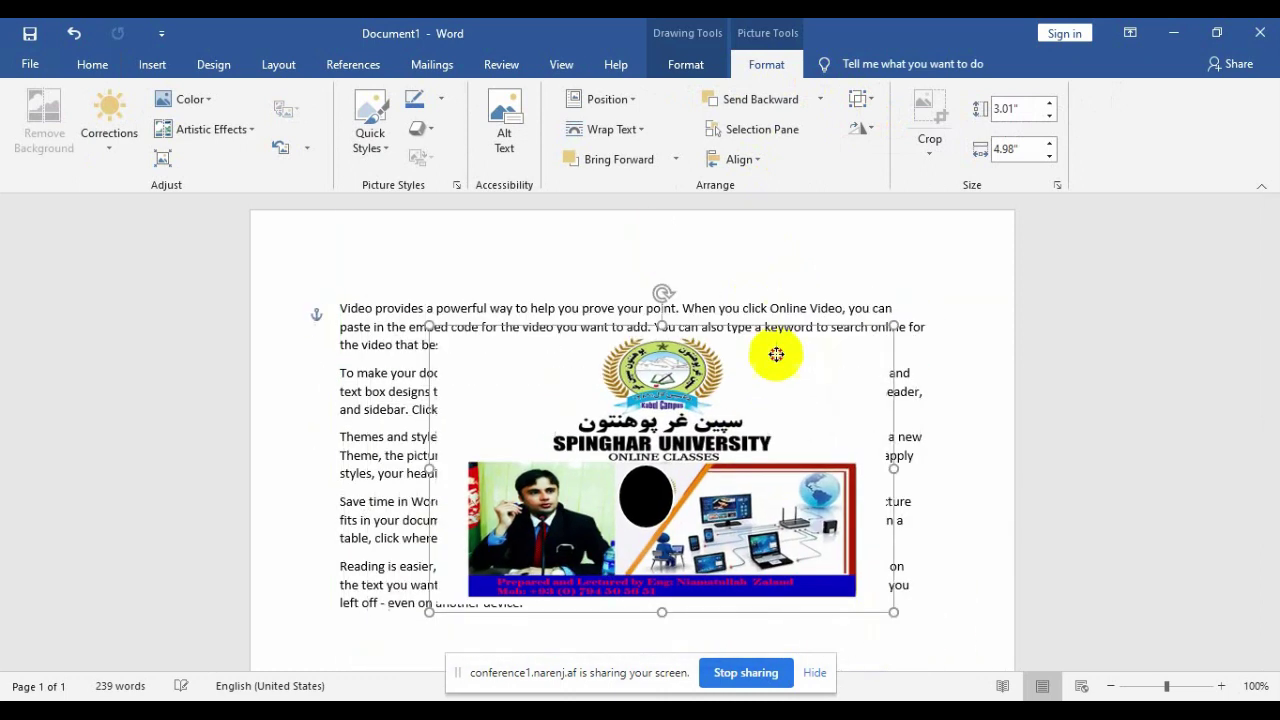
drag(692, 455, 654, 502)
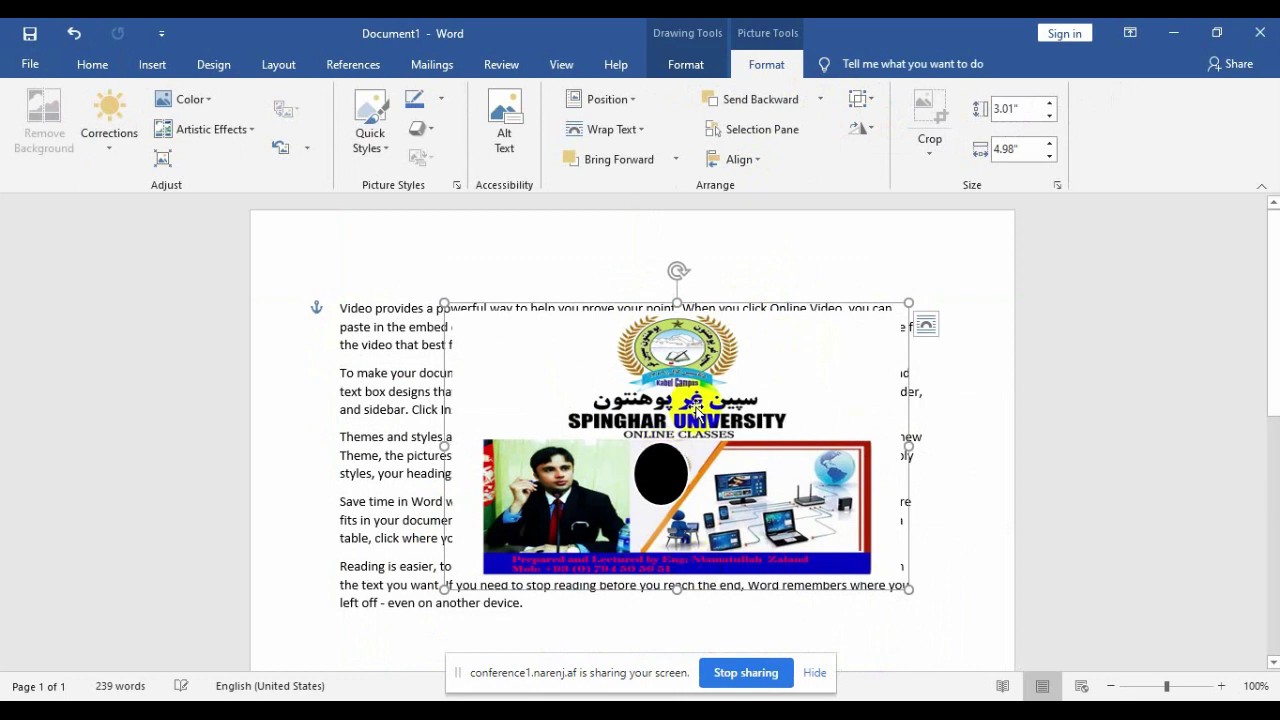
Ungroup, readjust the banner and oval positions, then regroup them as one object.
click(861, 100)
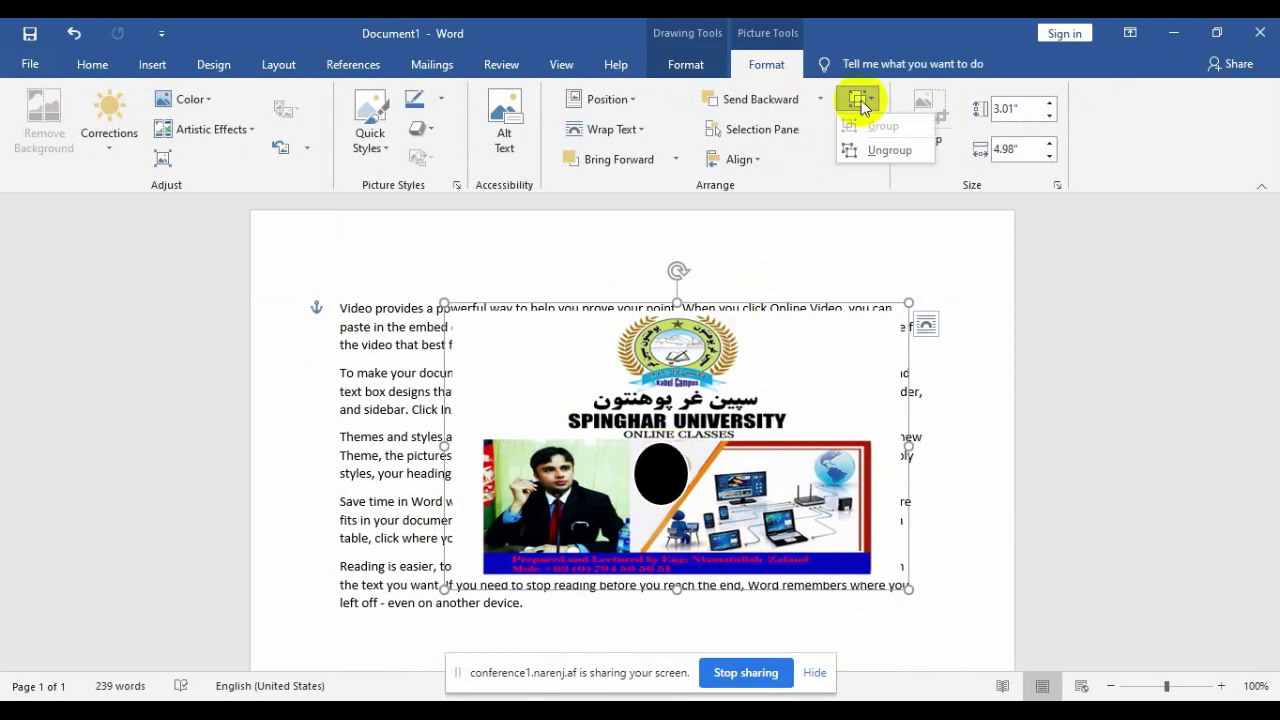
click(908, 150)
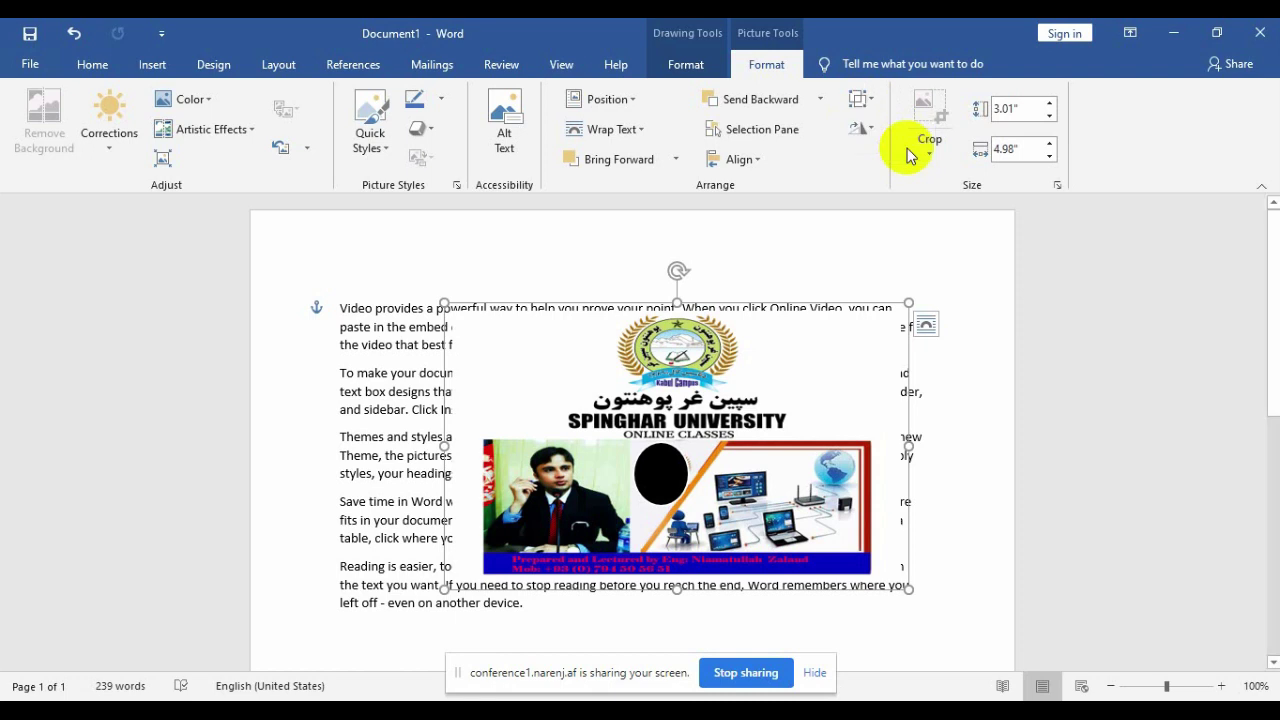
mouse_move(777, 362)
mouse_down()
mouse_move(728, 373)
mouse_move(754, 363)
mouse_up()
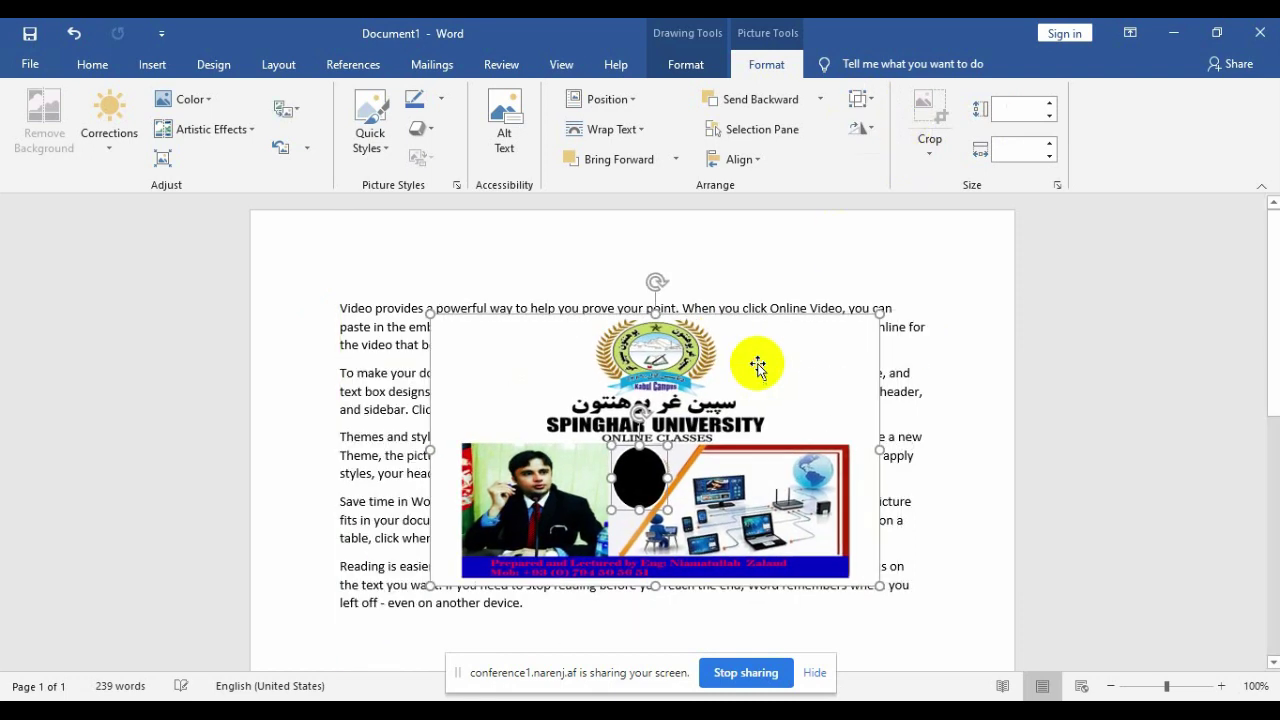
drag(650, 484, 665, 479)
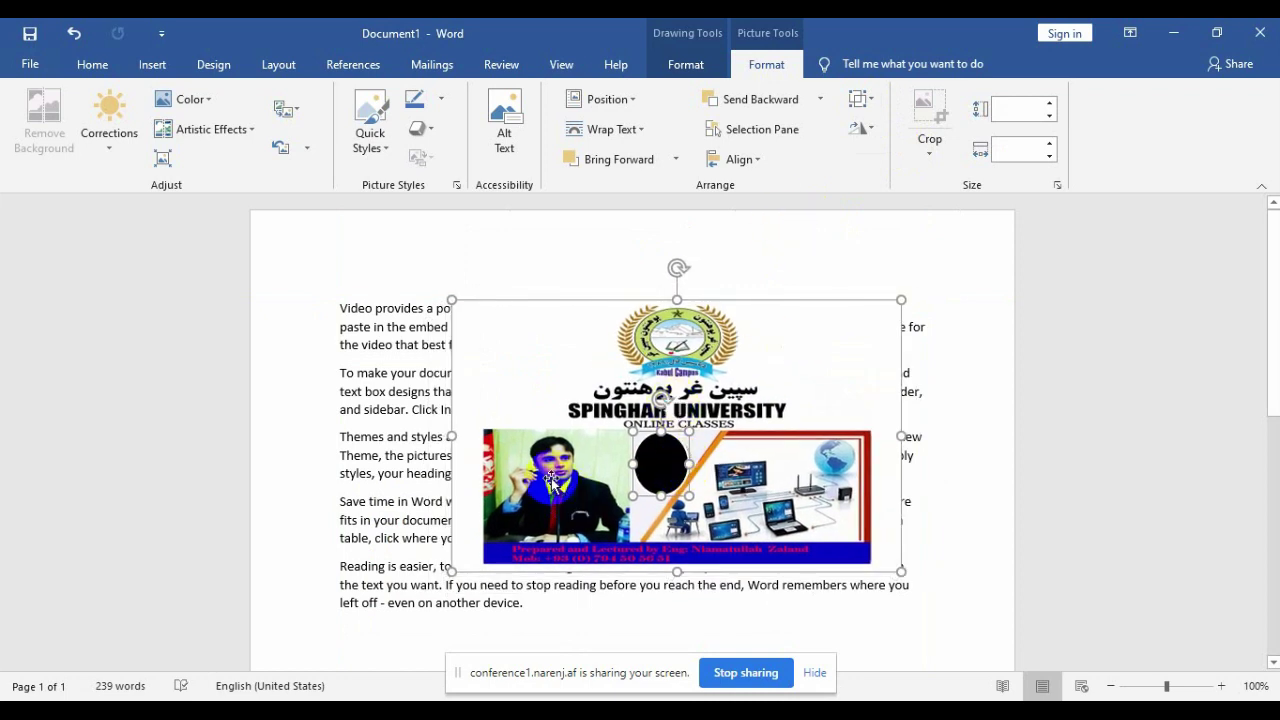
click(860, 99)
click(887, 130)
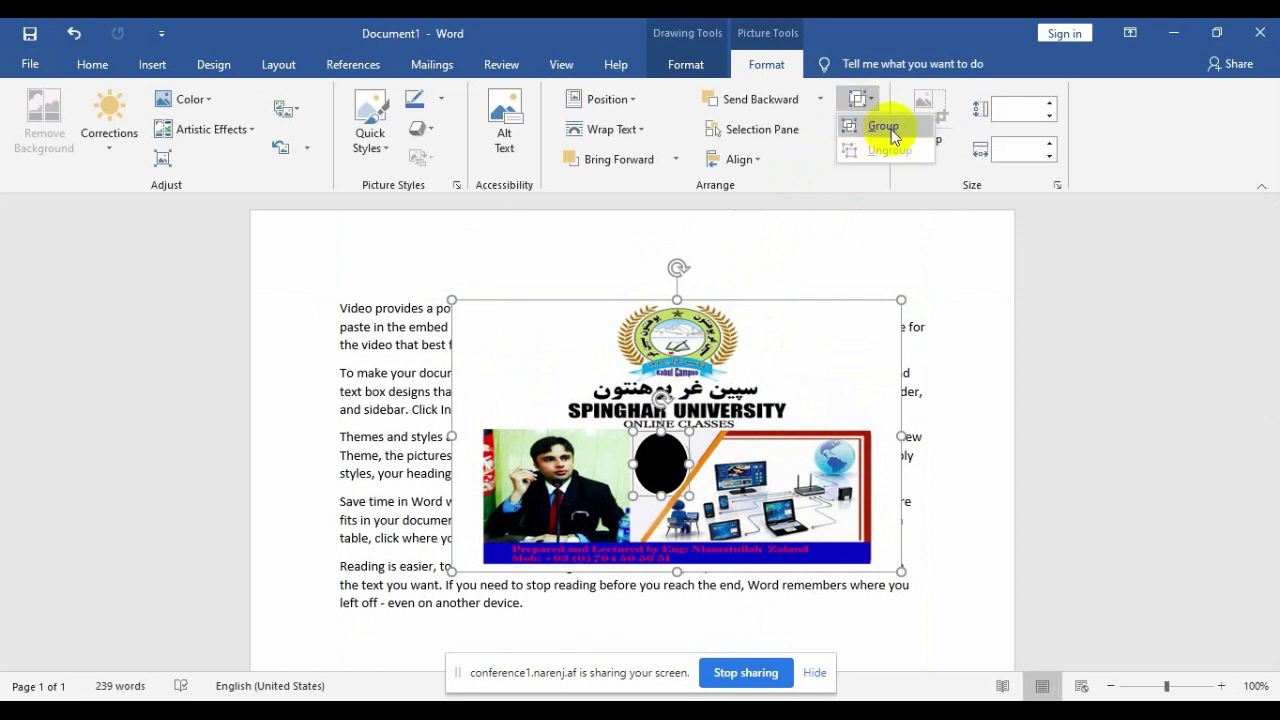
click(768, 368)
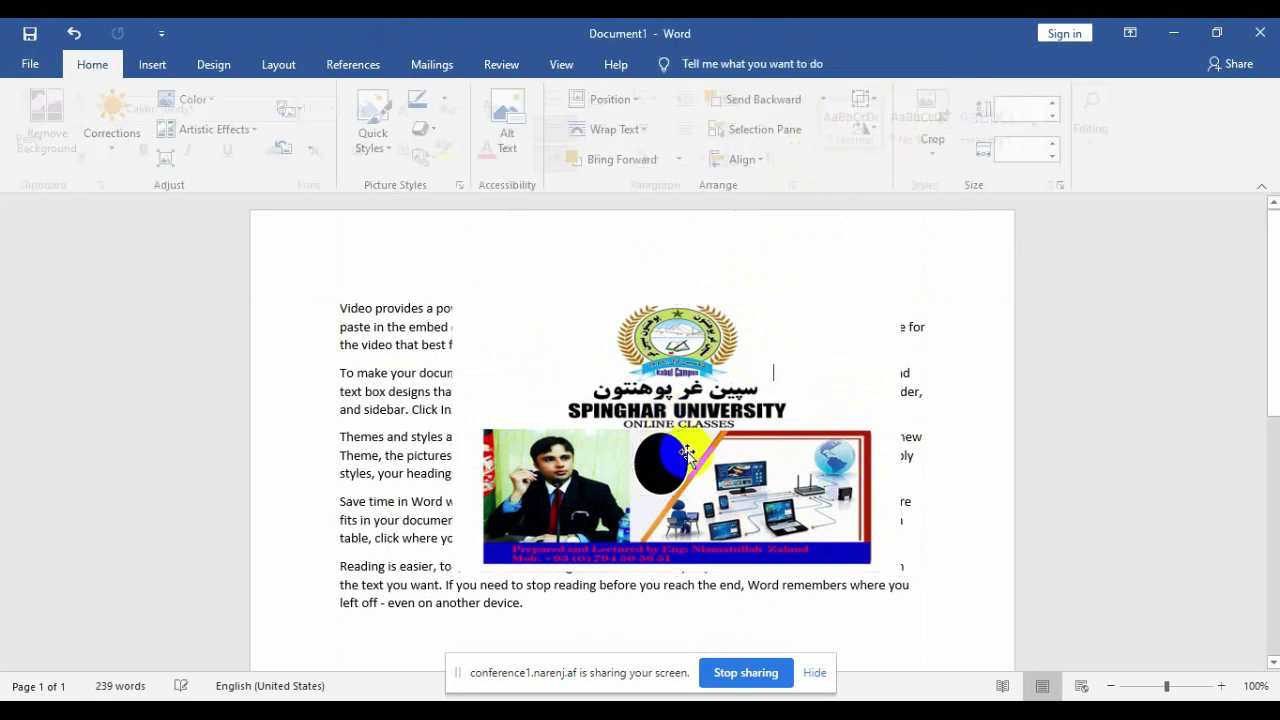
Ungroup the black oval from the banner picture.
click(662, 470)
drag(630, 489, 612, 493)
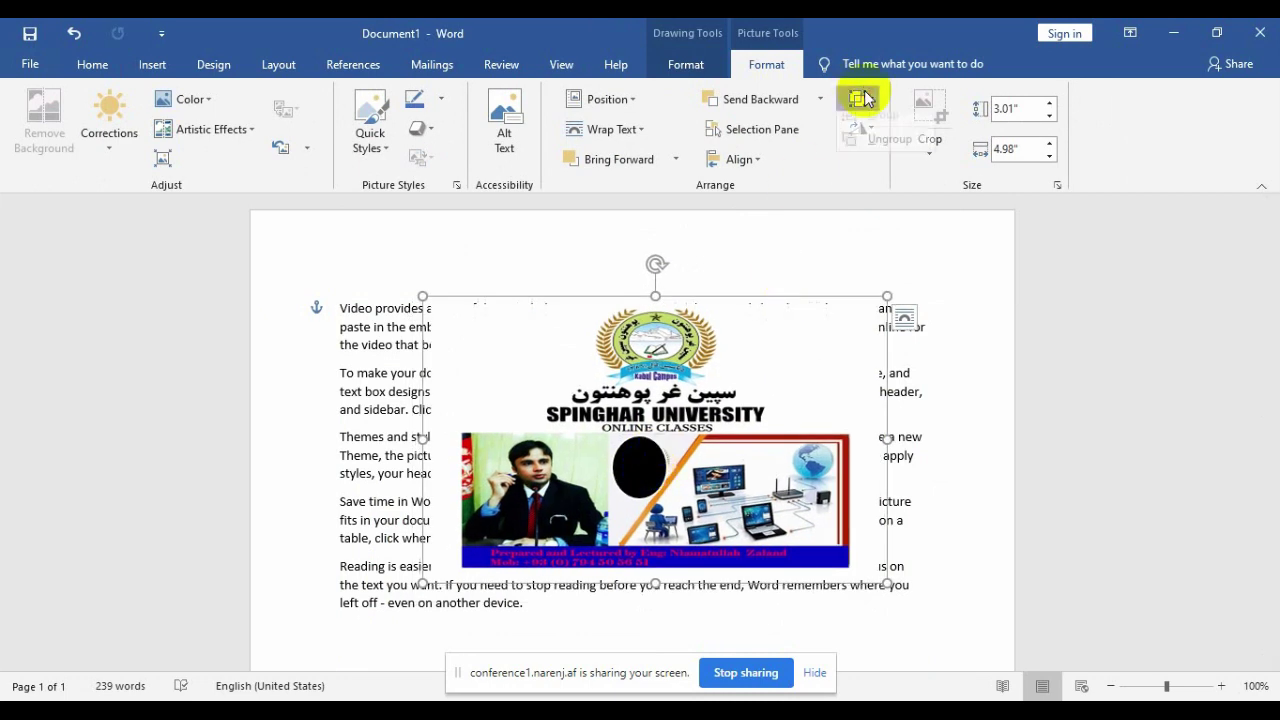
click(884, 145)
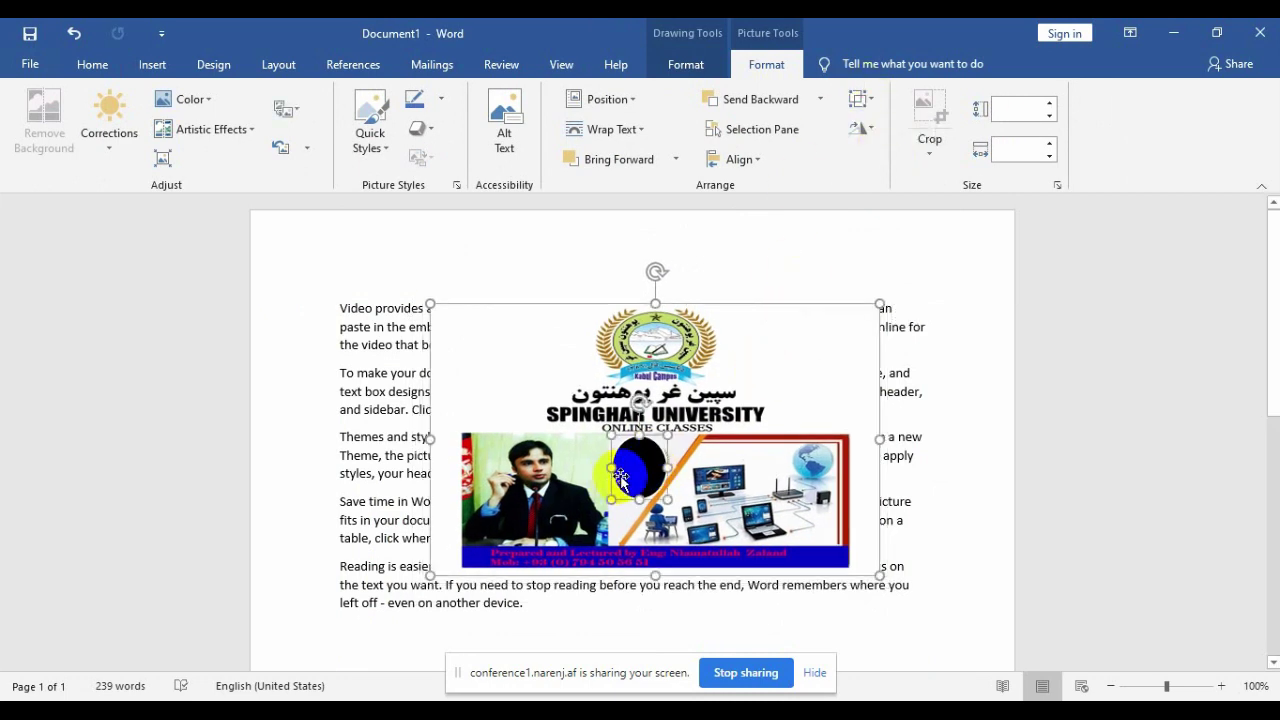
drag(620, 476, 726, 489)
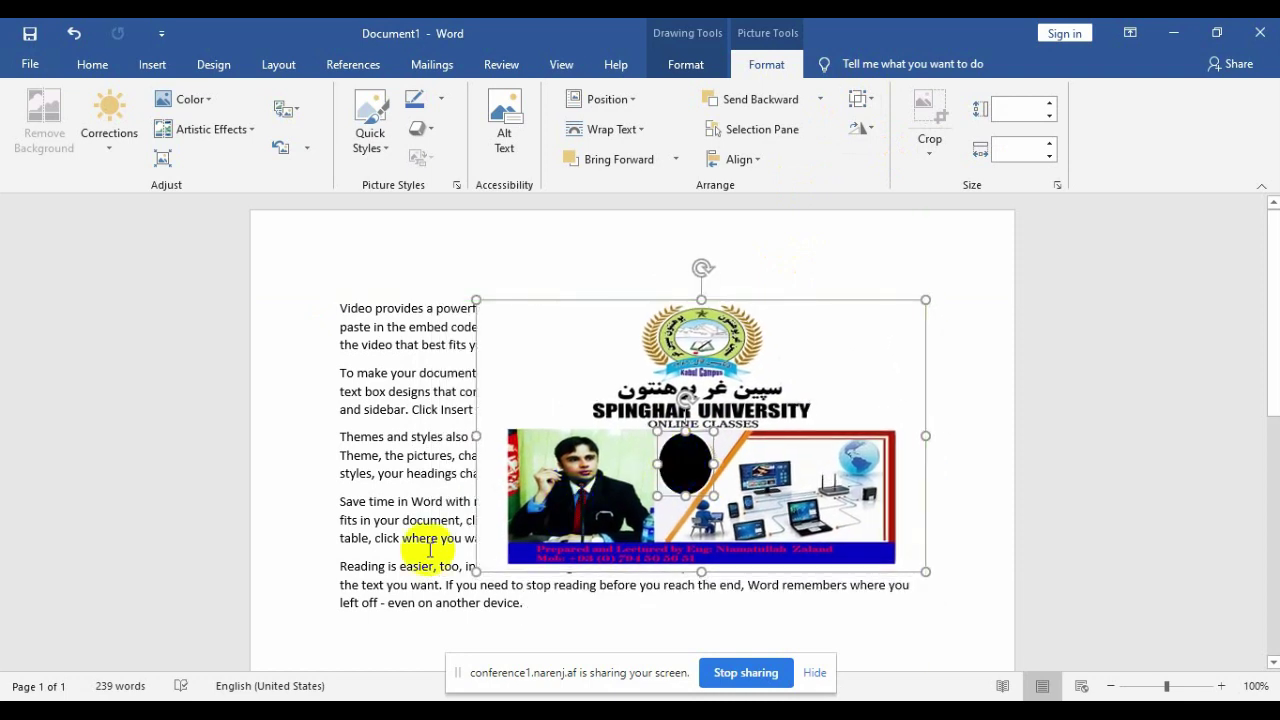
Place the black oval in the middle of the banner's photo strip.
click(353, 565)
click(683, 465)
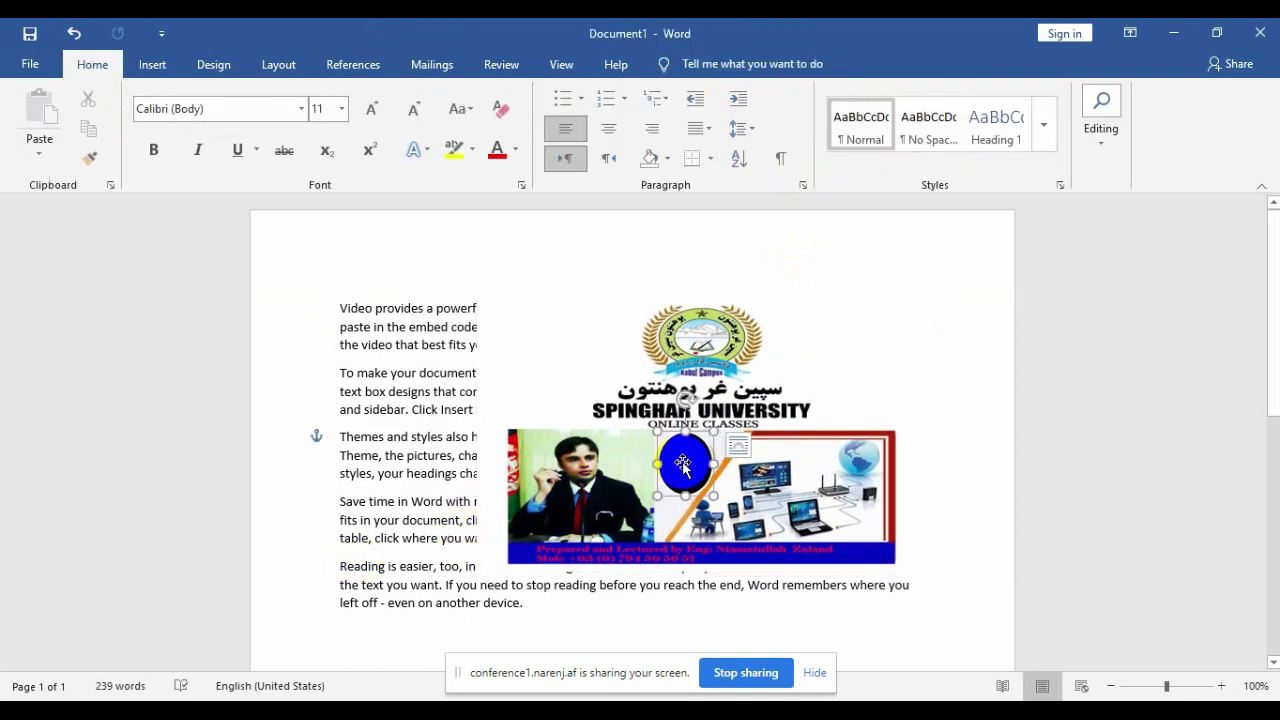
drag(683, 465, 633, 480)
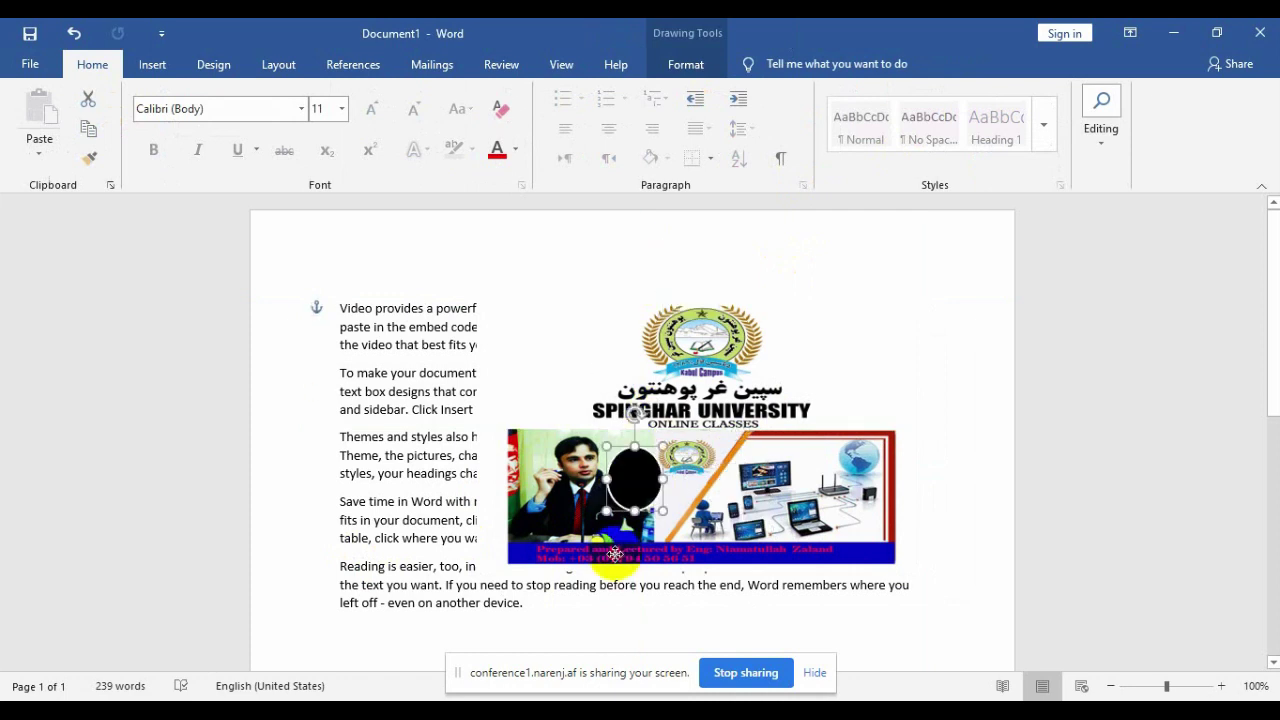
drag(615, 553, 567, 537)
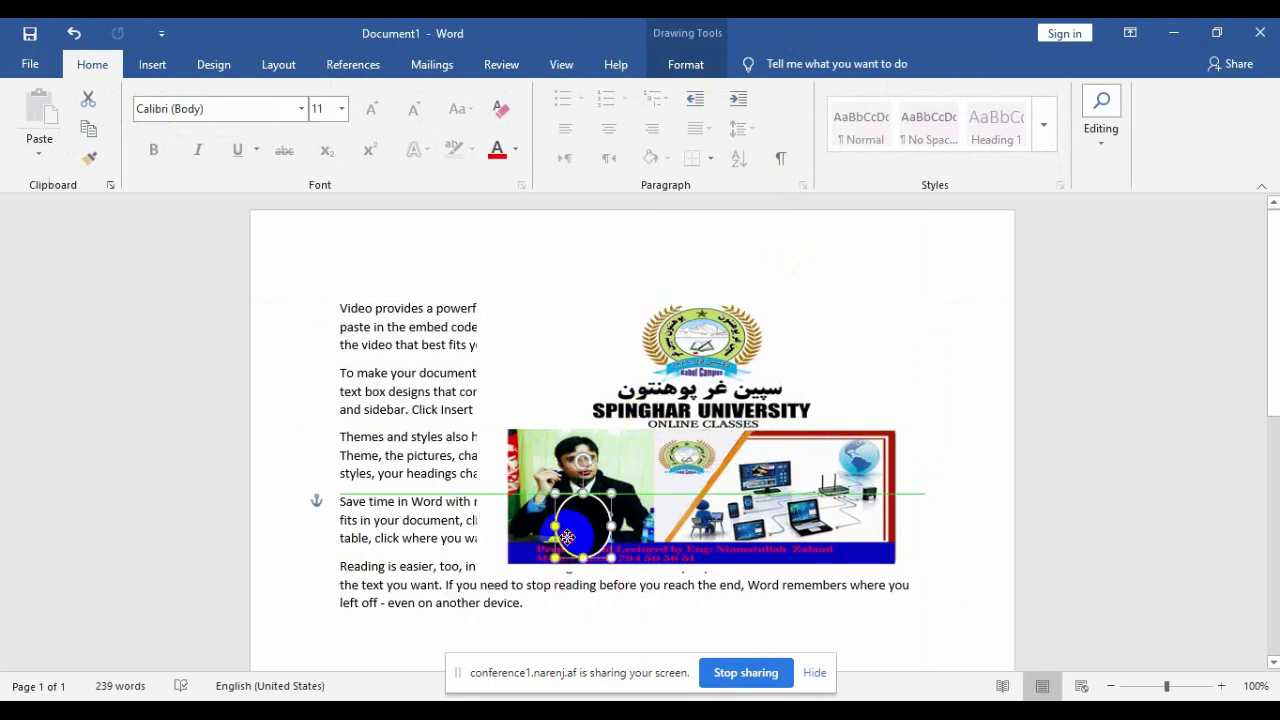
mouse_move(567, 537)
mouse_down()
mouse_move(735, 493)
mouse_move(687, 459)
mouse_up()
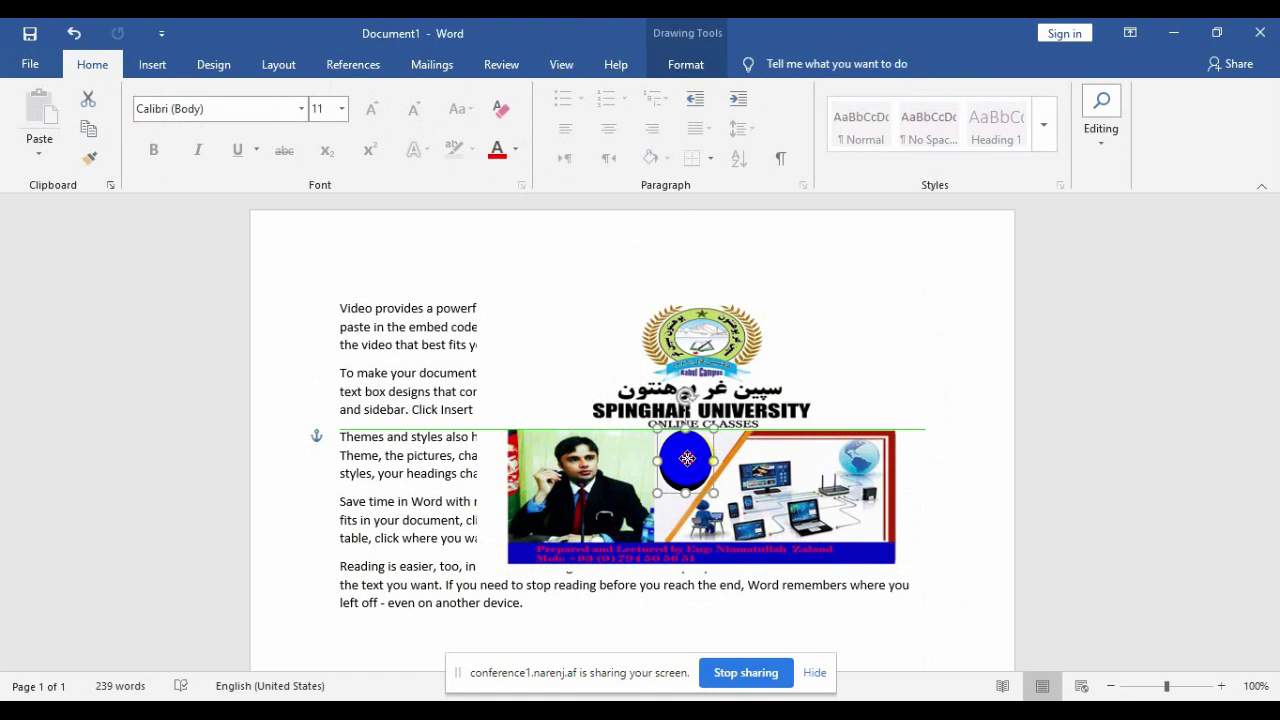
drag(687, 459, 684, 459)
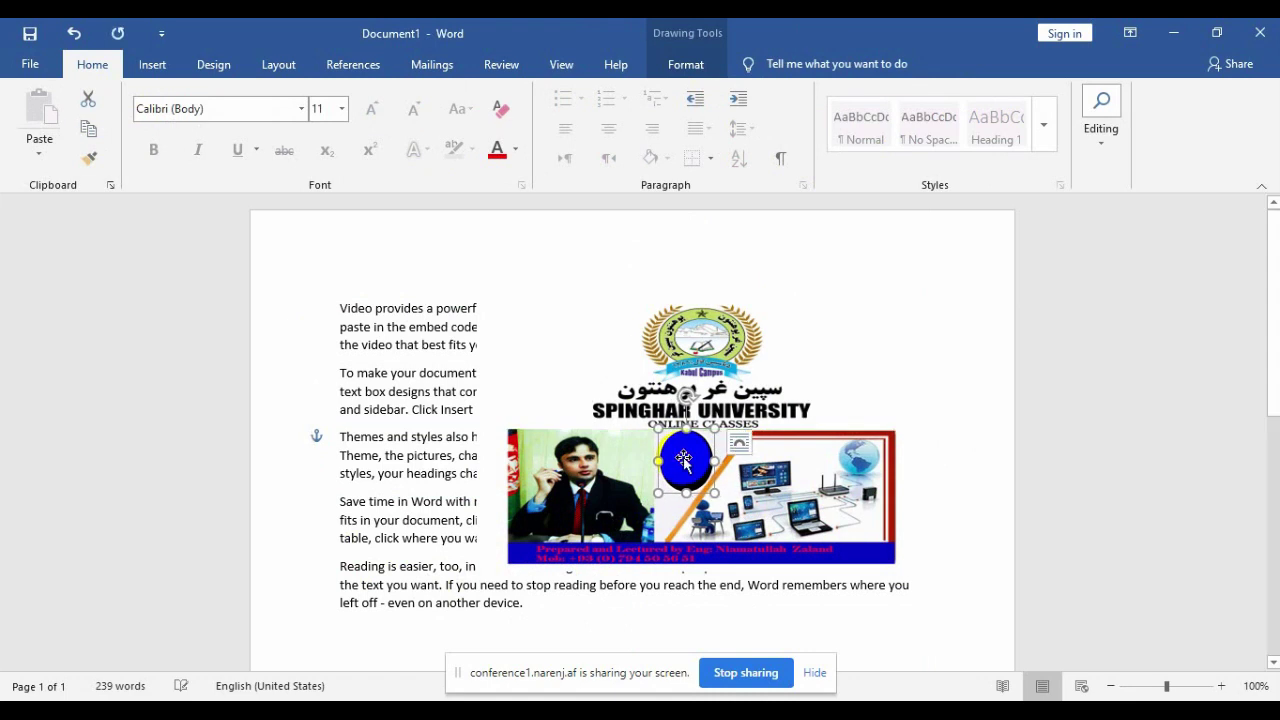
click(698, 563)
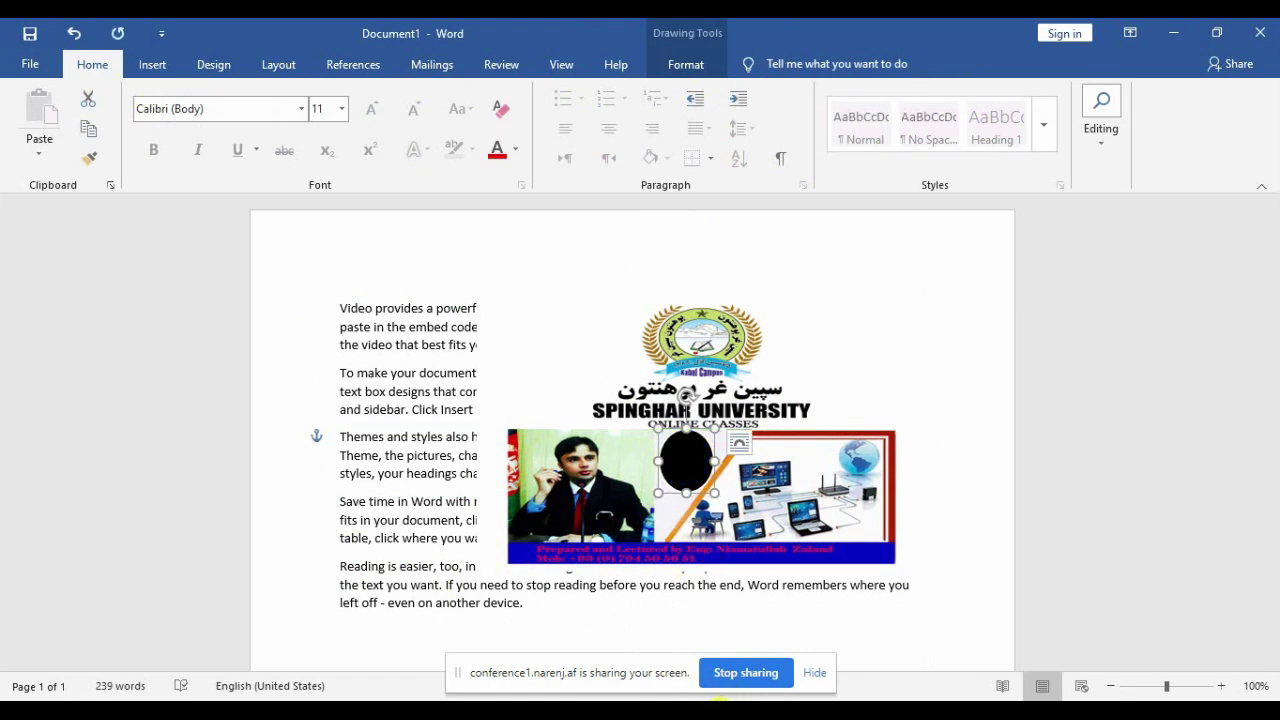
mouse_move(713, 712)
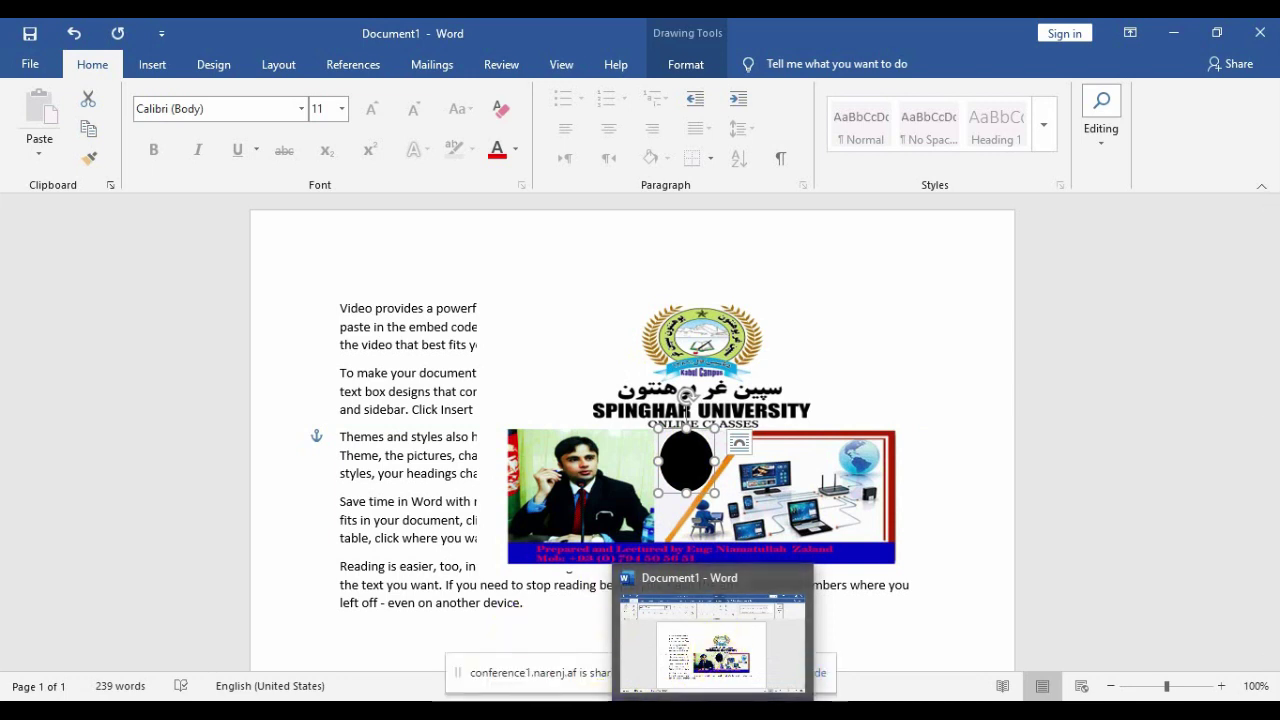
mouse_move(620, 712)
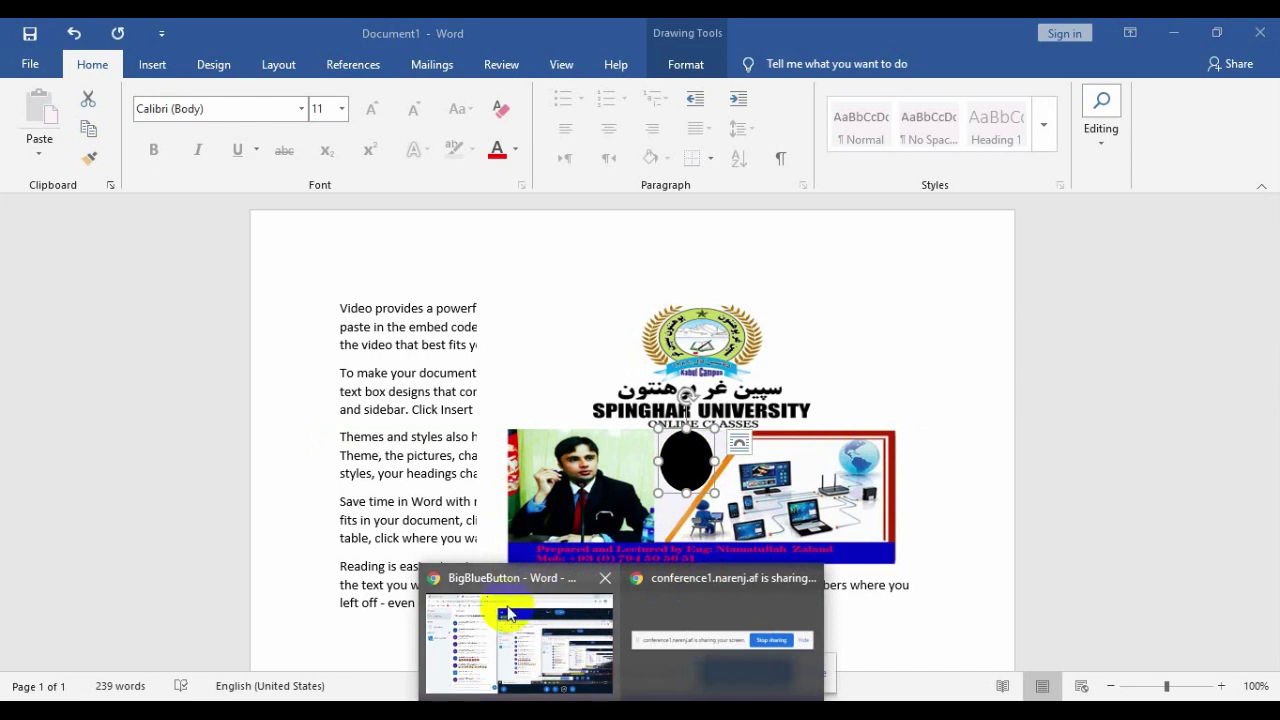
mouse_move(510, 602)
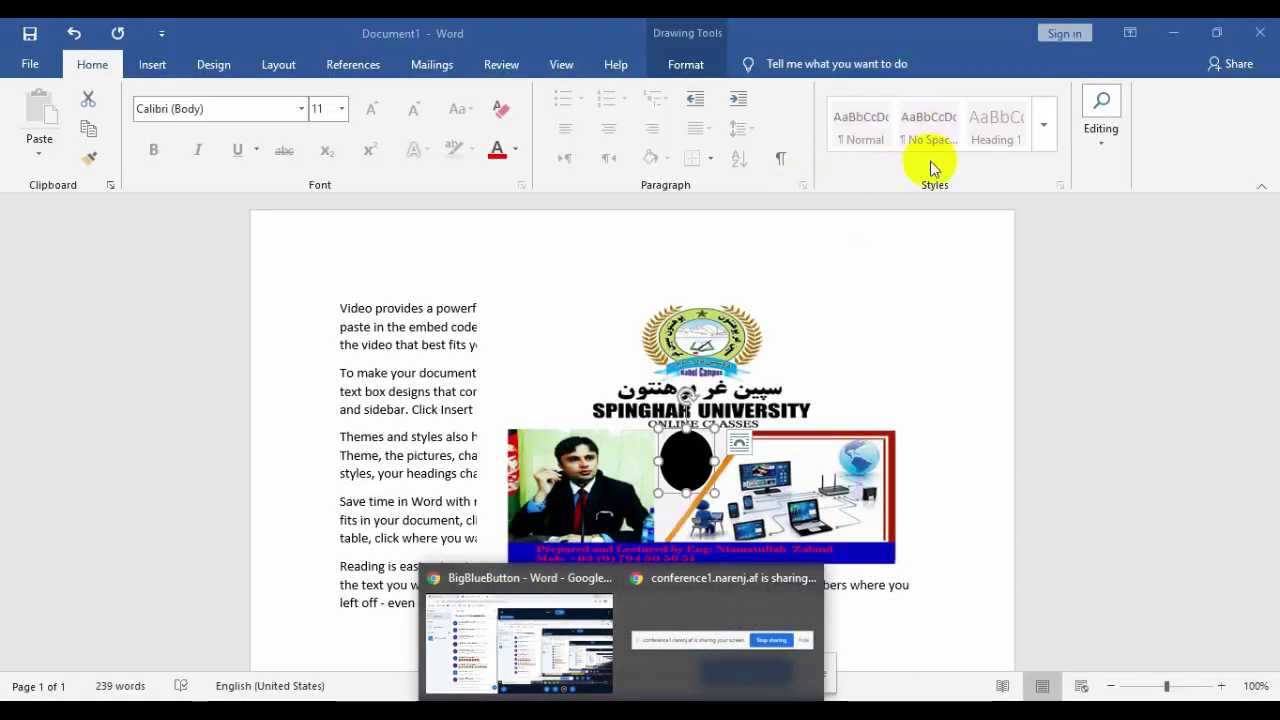
click(1174, 33)
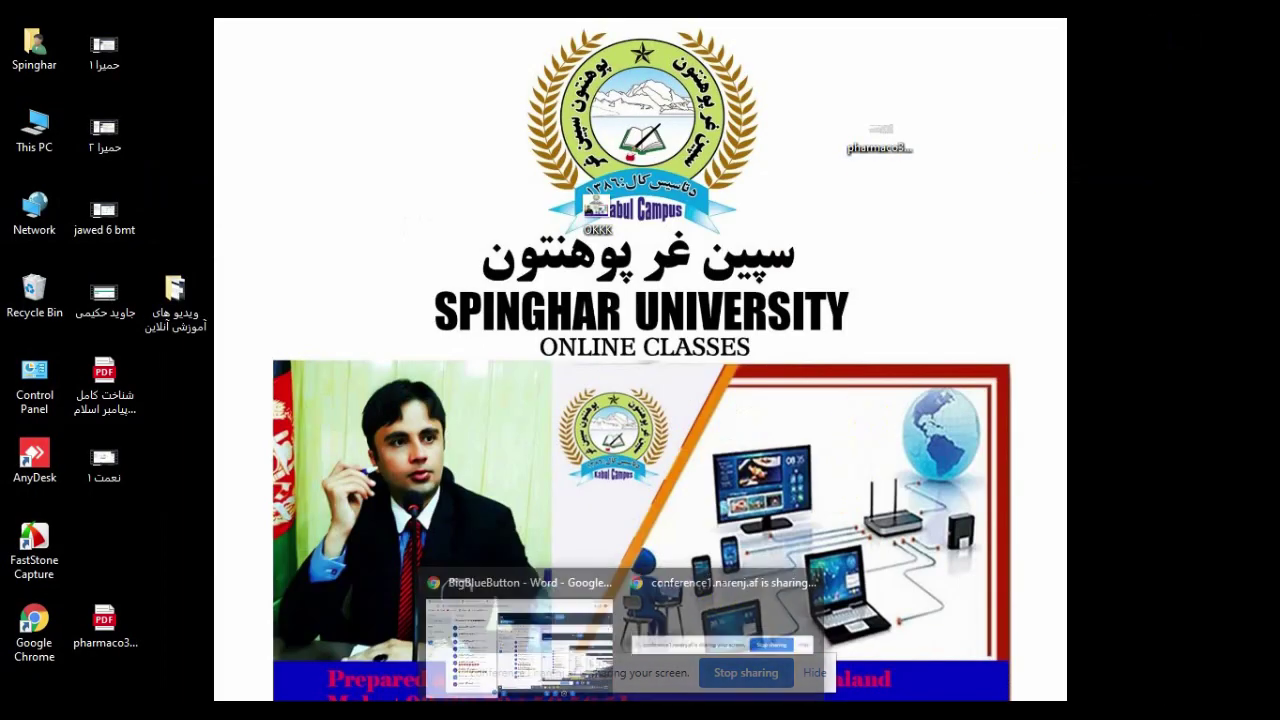
mouse_move(557, 665)
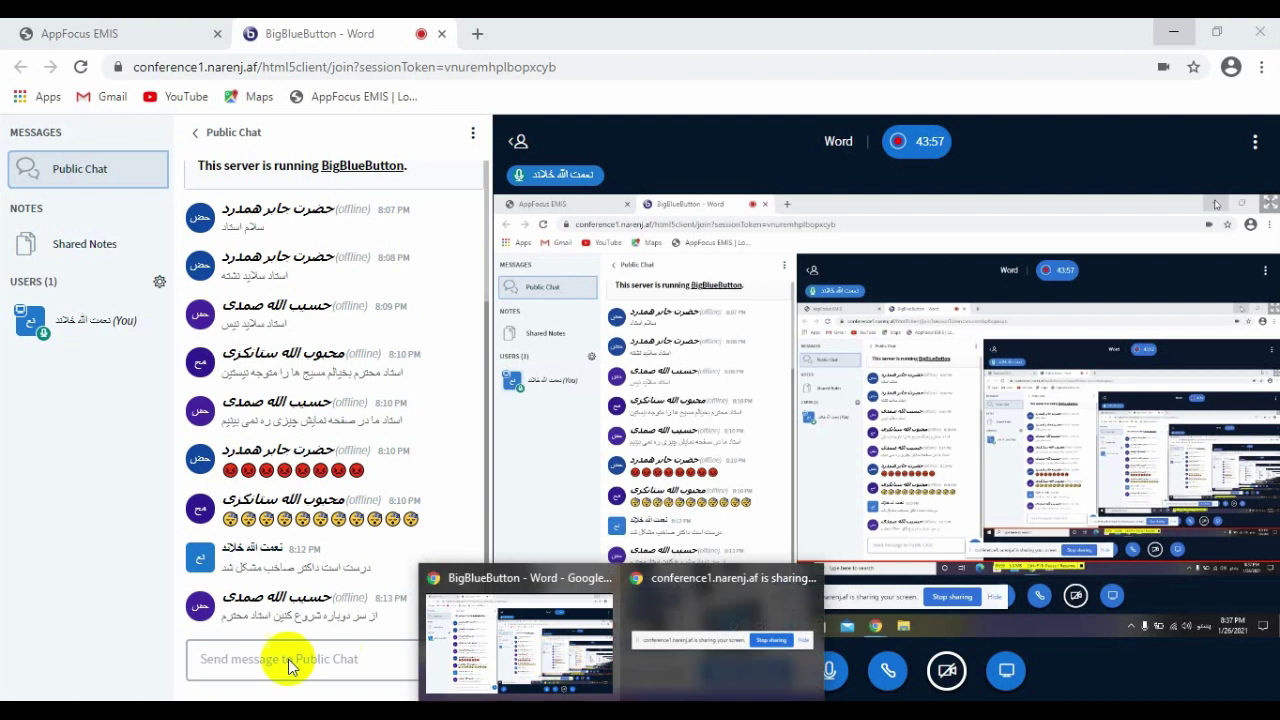
key(super+d)
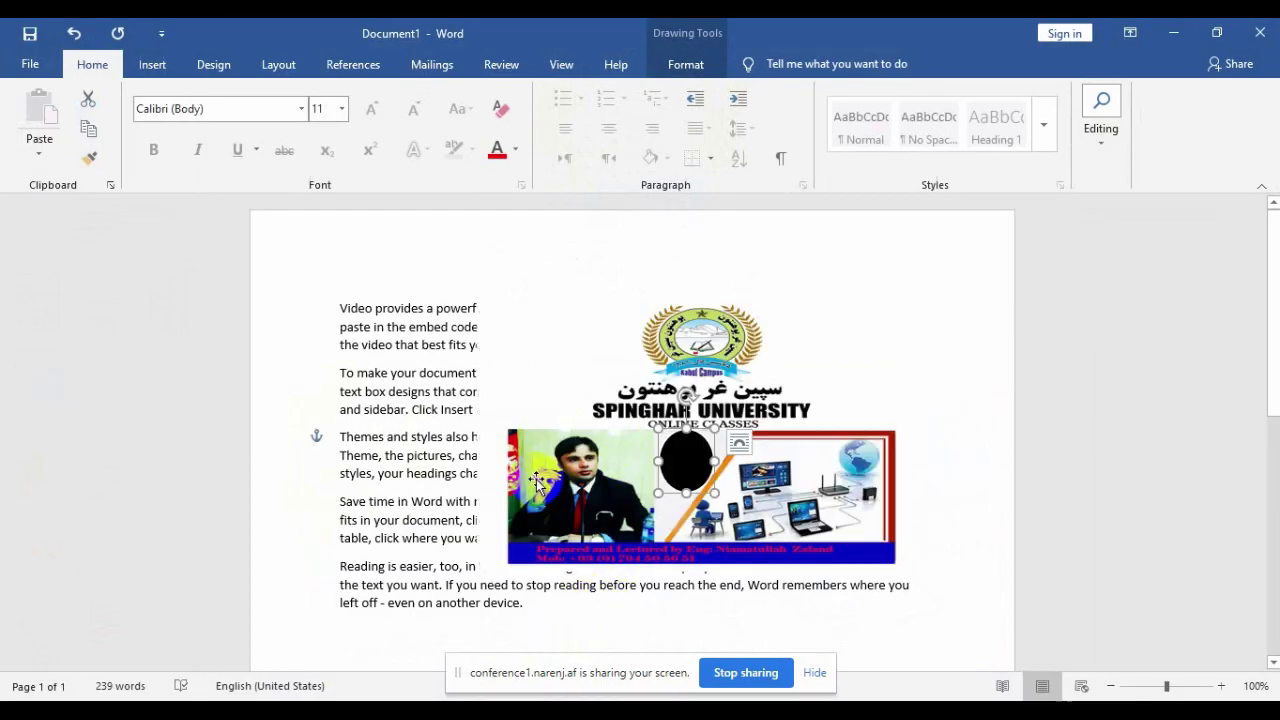
Select the black oval inside the banner and delete it.
click(426, 470)
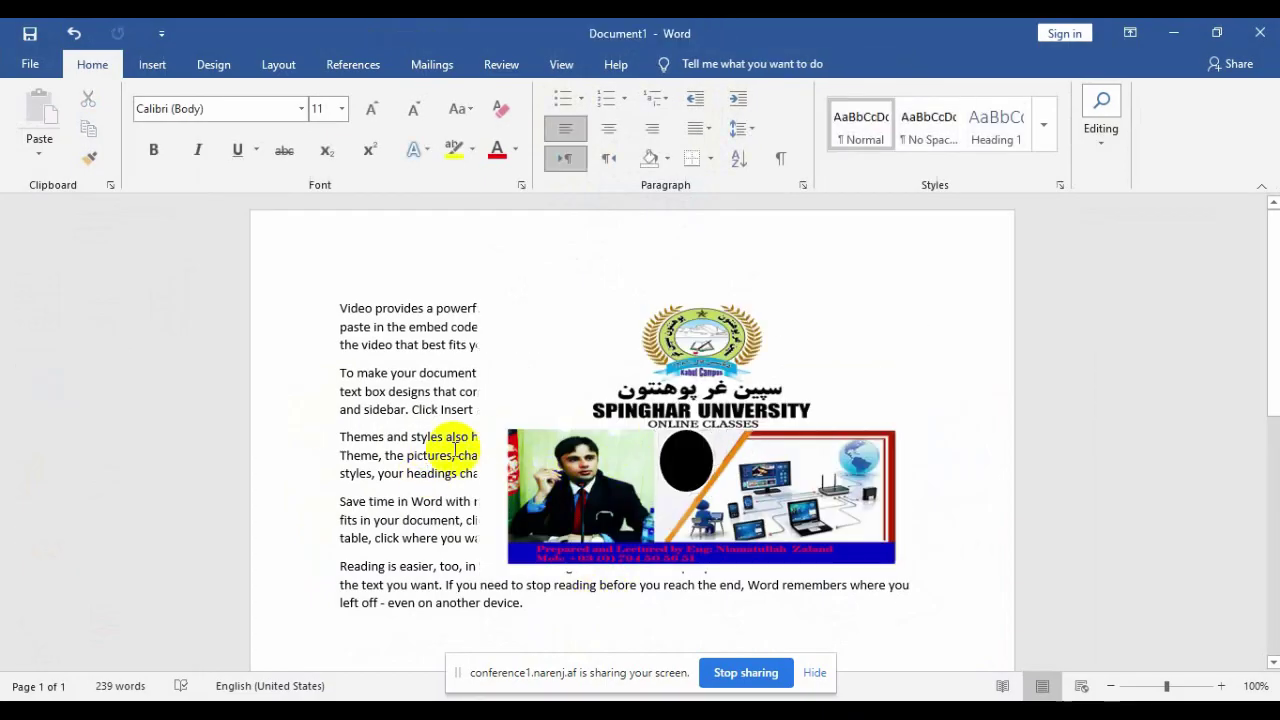
click(765, 430)
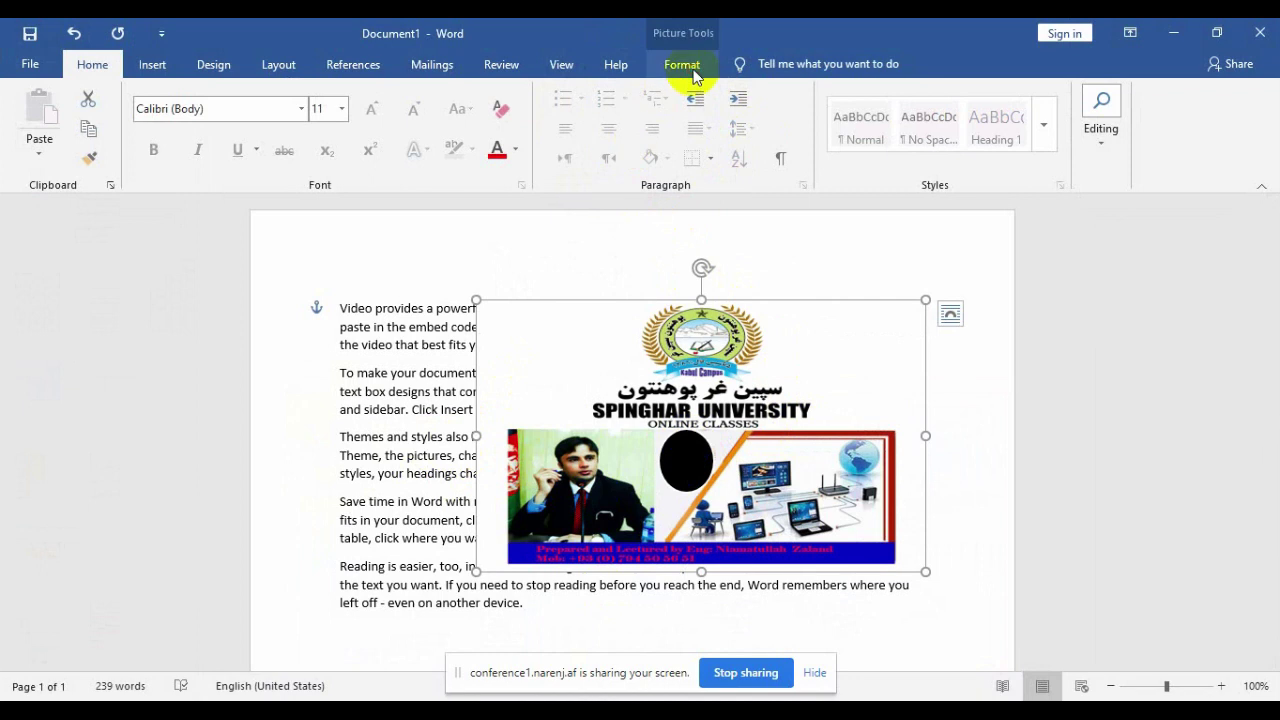
click(683, 66)
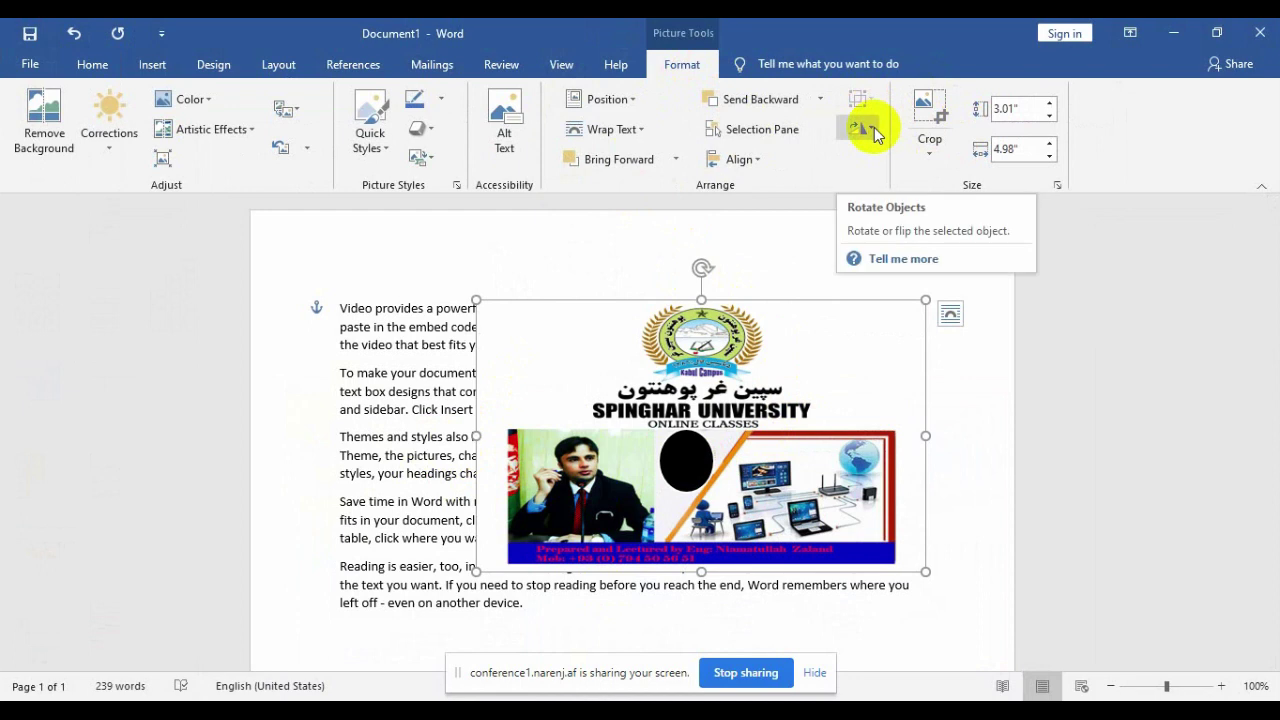
click(685, 470)
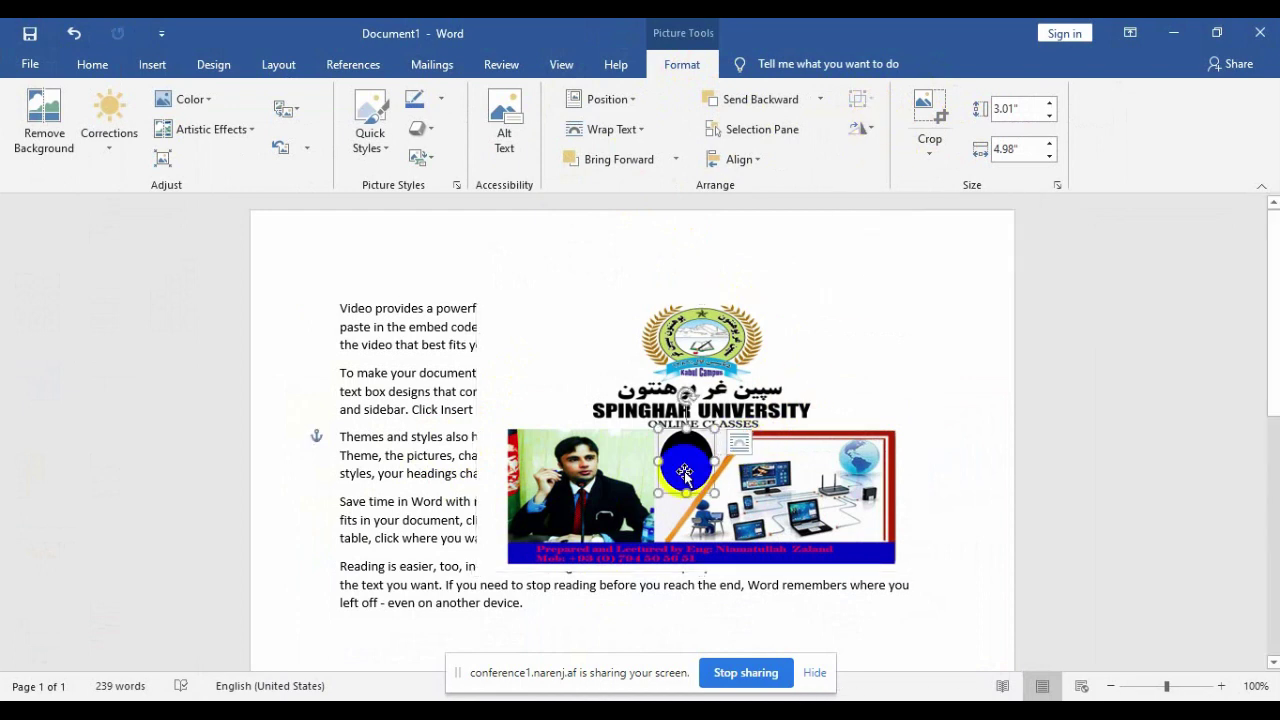
key(Escape)
Reselect the banner picture and bring up its Rotate choices.
click(693, 470)
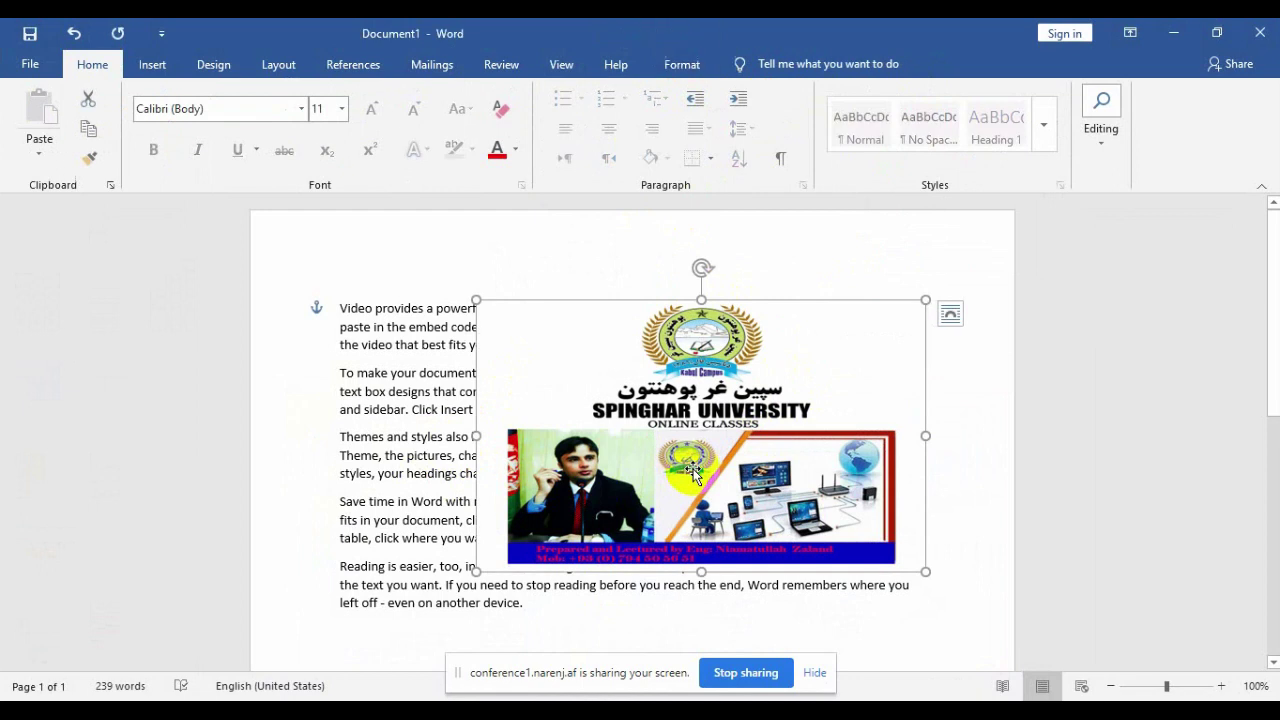
click(685, 75)
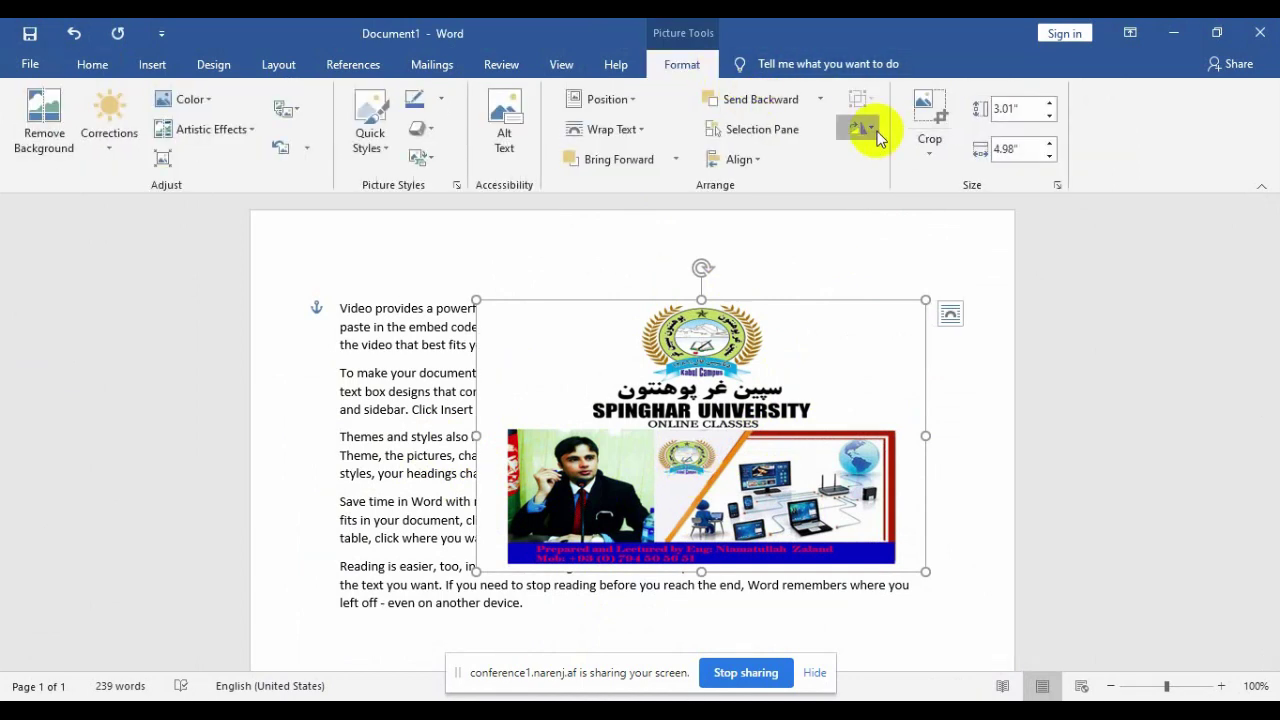
click(870, 130)
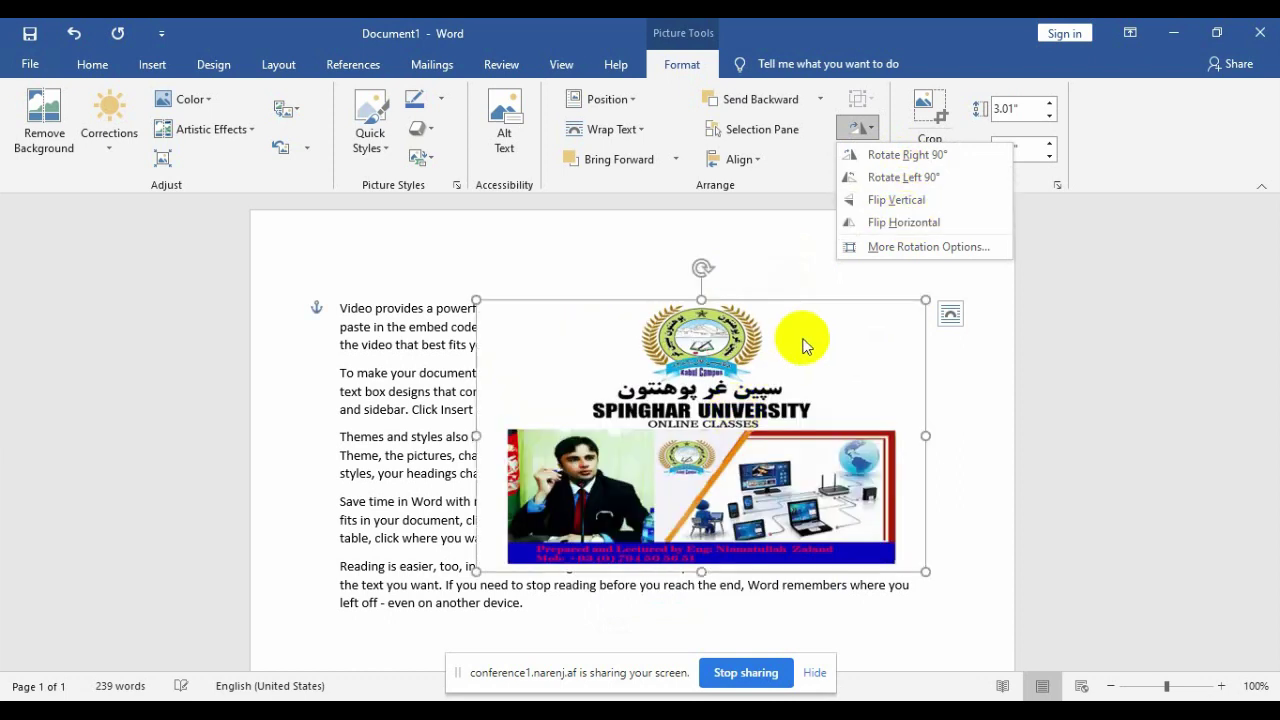
Enlarge the banner picture from its bottom-left corner to 3.72" by 6.15".
click(534, 373)
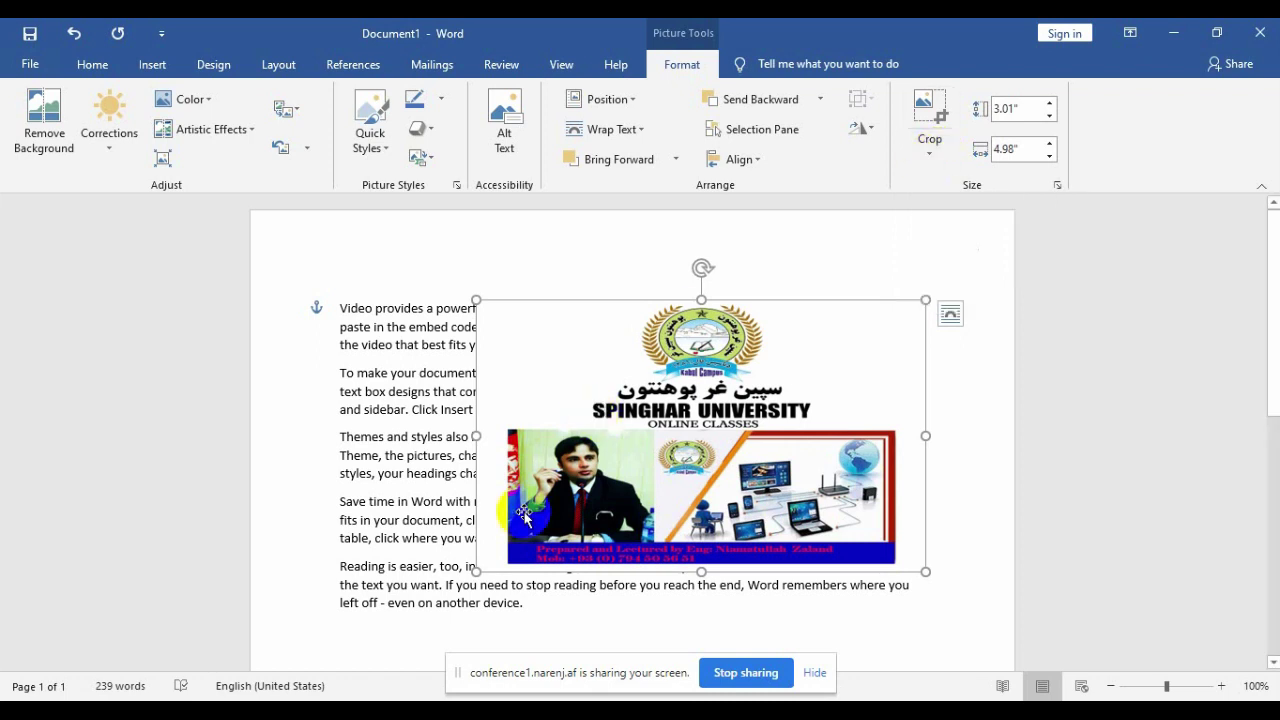
drag(476, 571, 369, 636)
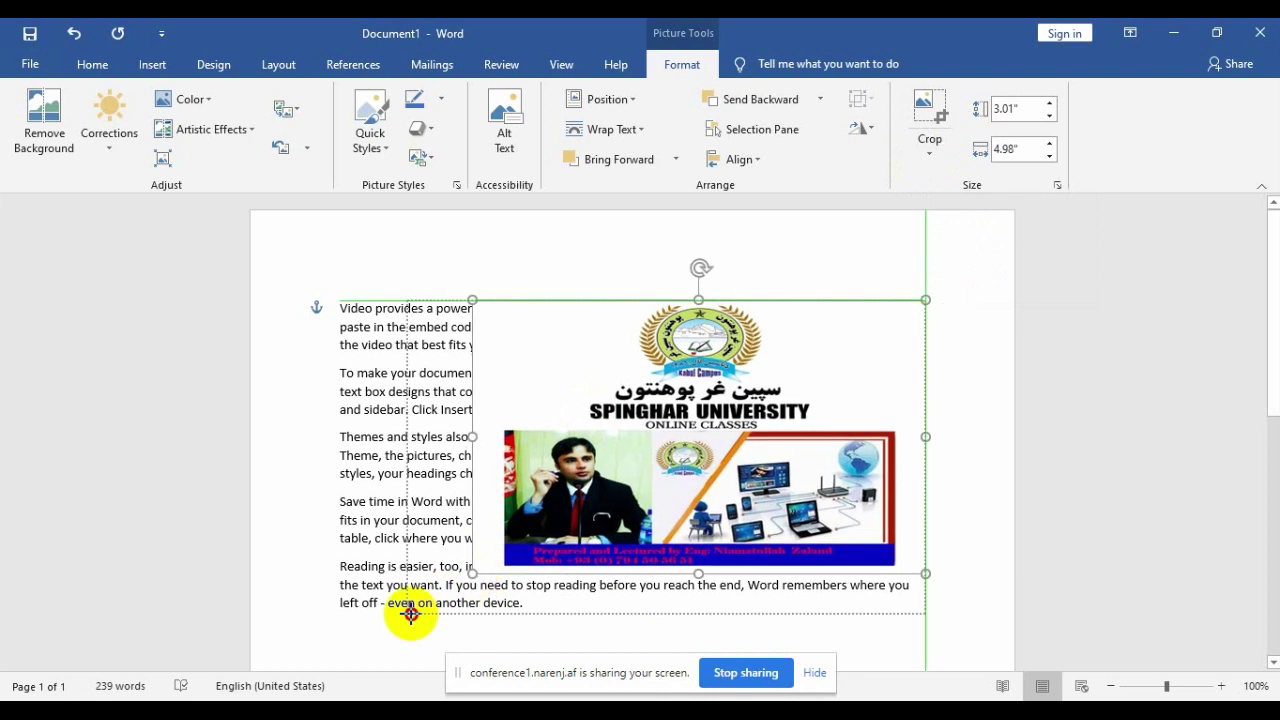
drag(663, 343, 665, 344)
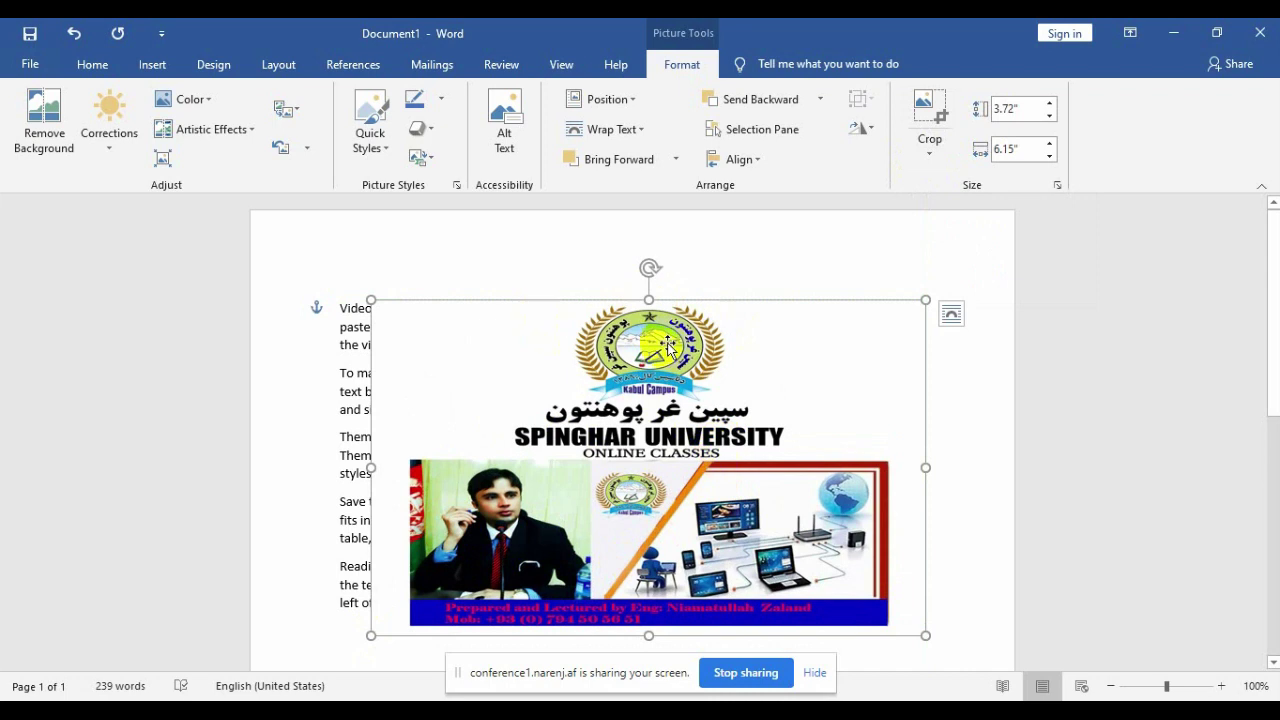
Crop the banner down to just the man's portrait, 1.44" by 1.49".
click(925, 145)
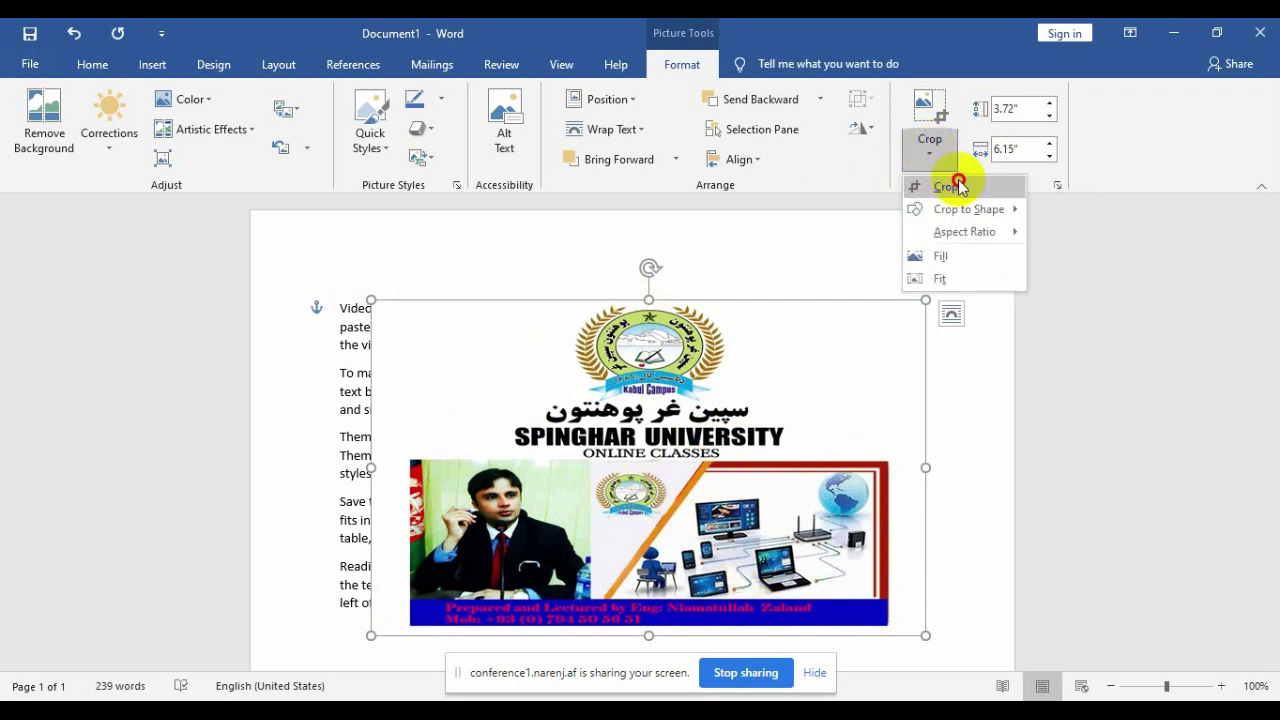
click(954, 183)
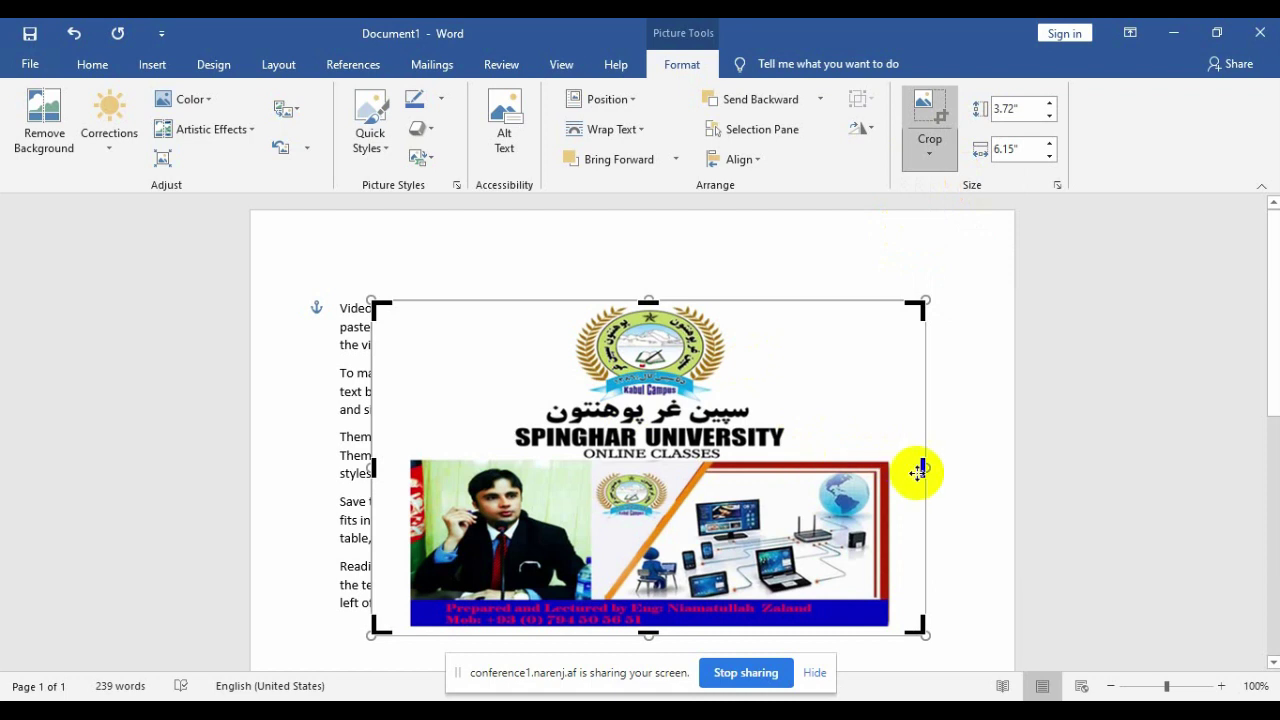
mouse_move(920, 470)
mouse_down()
mouse_move(731, 485)
mouse_move(835, 550)
mouse_up()
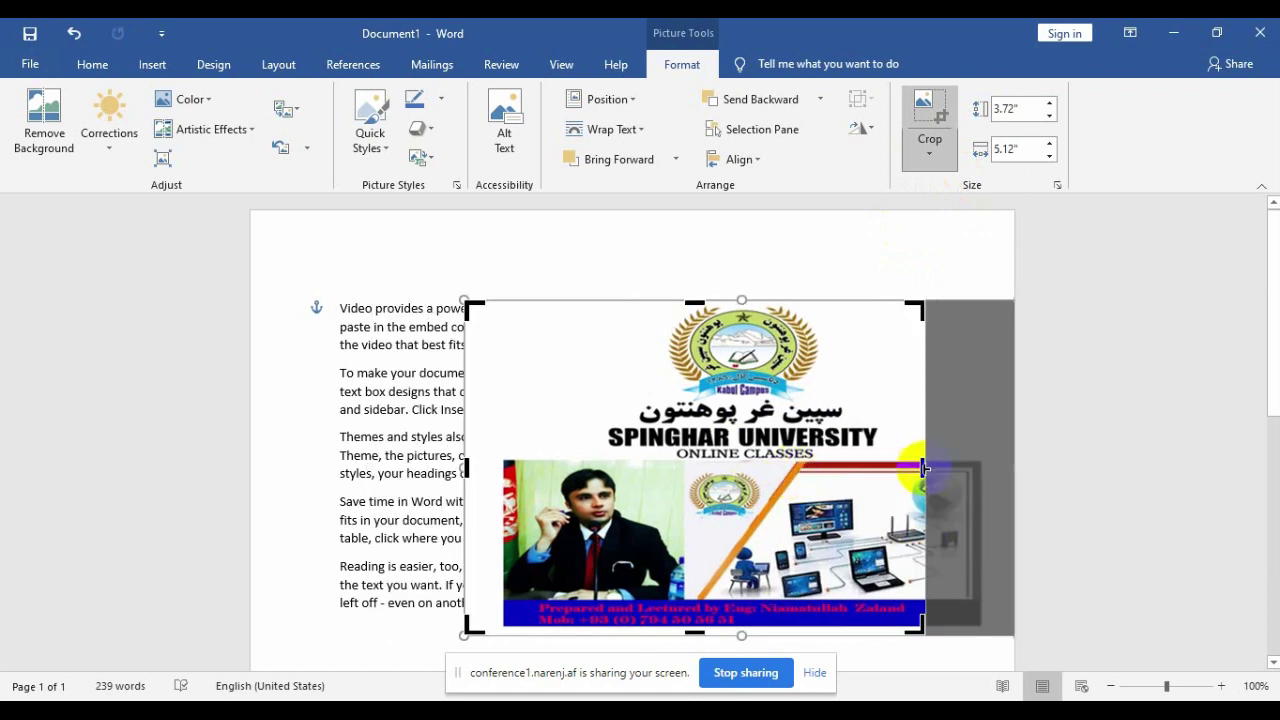
mouse_move(924, 466)
mouse_down()
mouse_move(666, 493)
mouse_move(802, 470)
mouse_up()
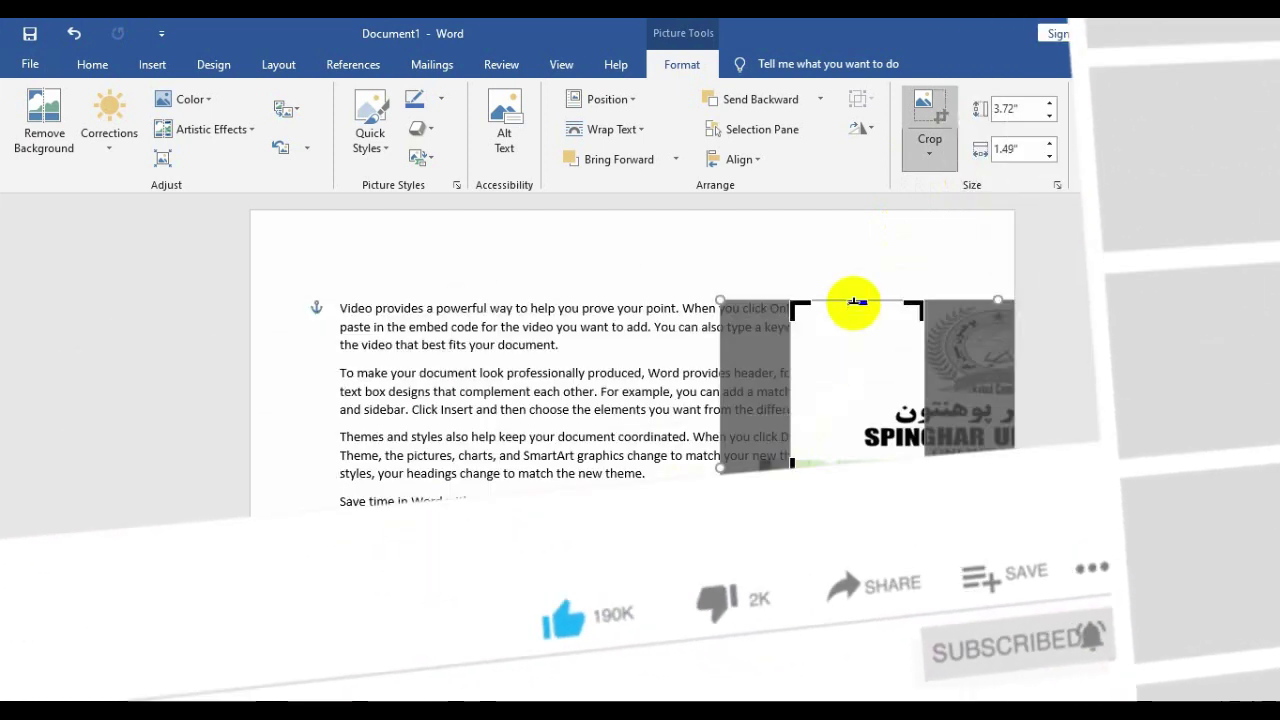
drag(848, 300, 865, 460)
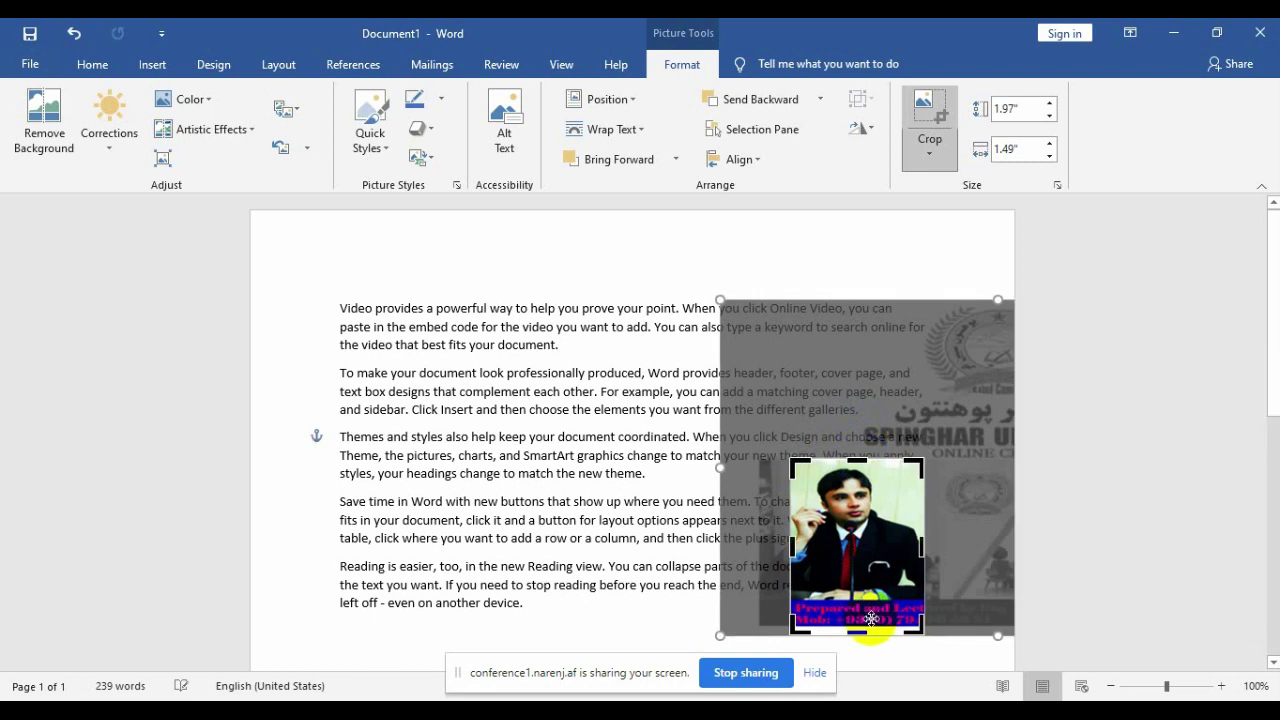
click(858, 633)
drag(858, 633, 848, 588)
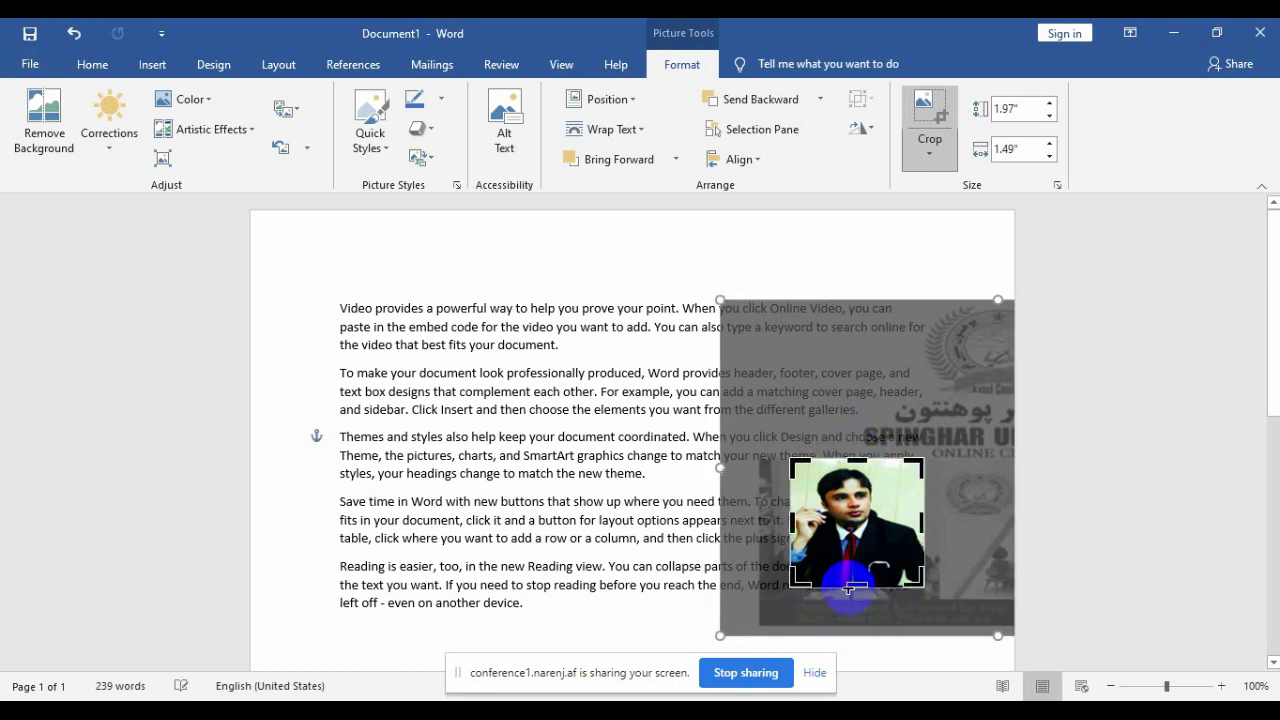
click(930, 120)
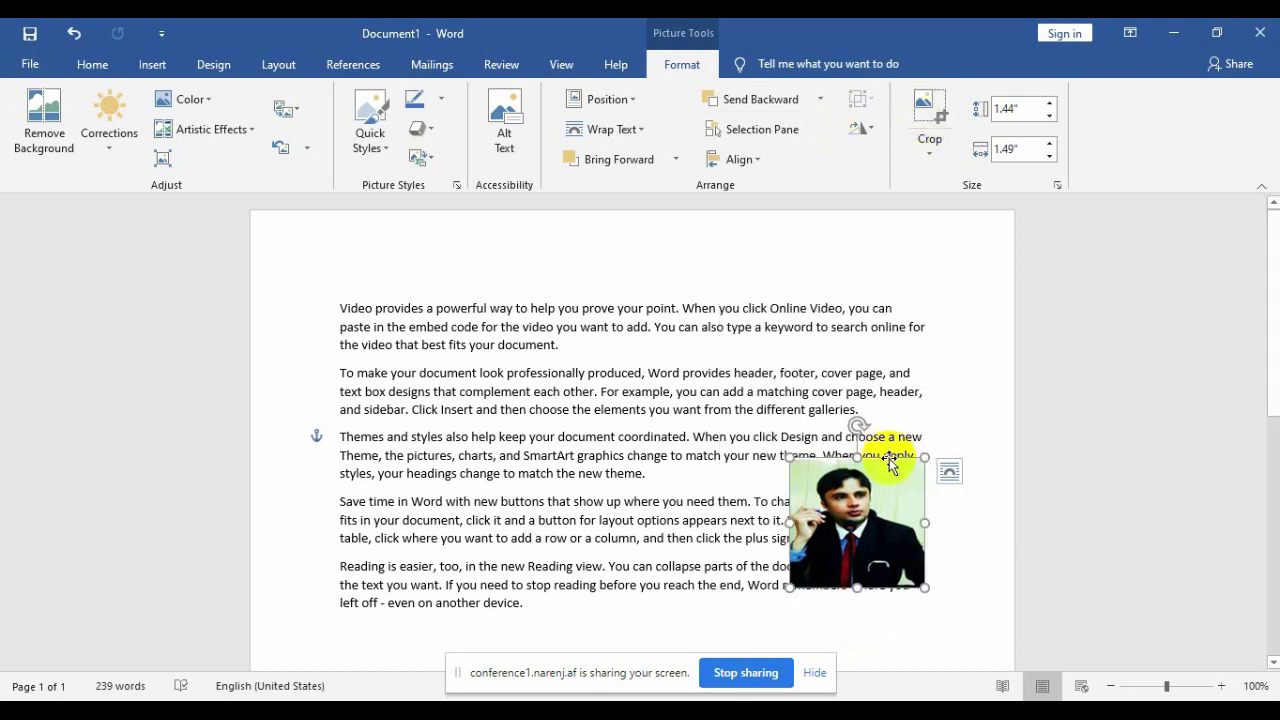
Move the cropped portrait to the top left beside the opening paragraphs.
mouse_move(878, 506)
mouse_down()
mouse_move(723, 476)
mouse_move(480, 390)
mouse_up()
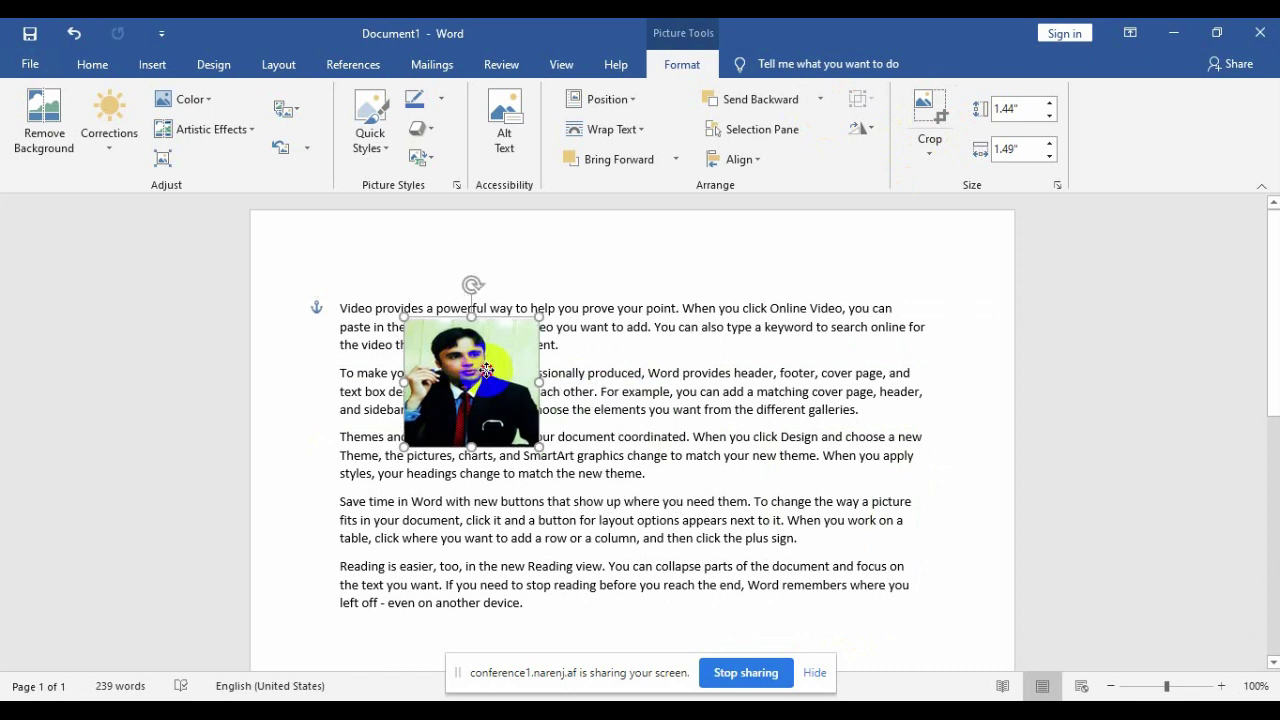
drag(480, 390, 486, 370)
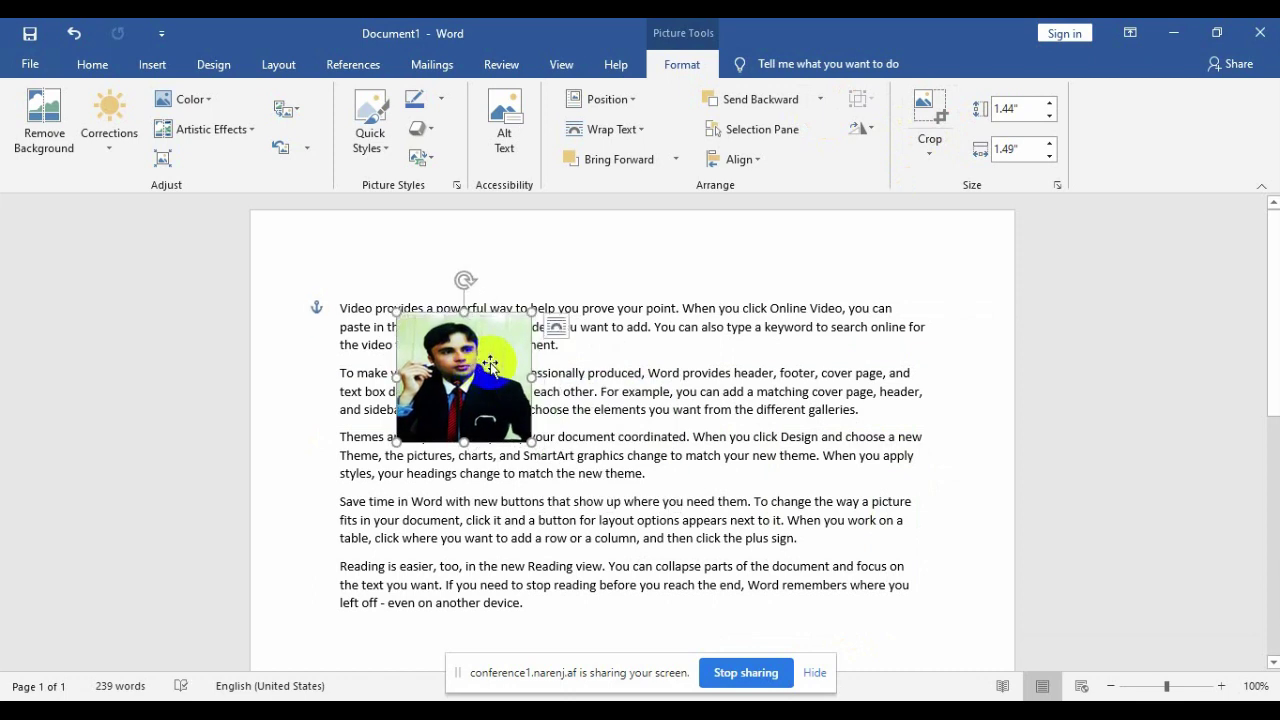
click(928, 145)
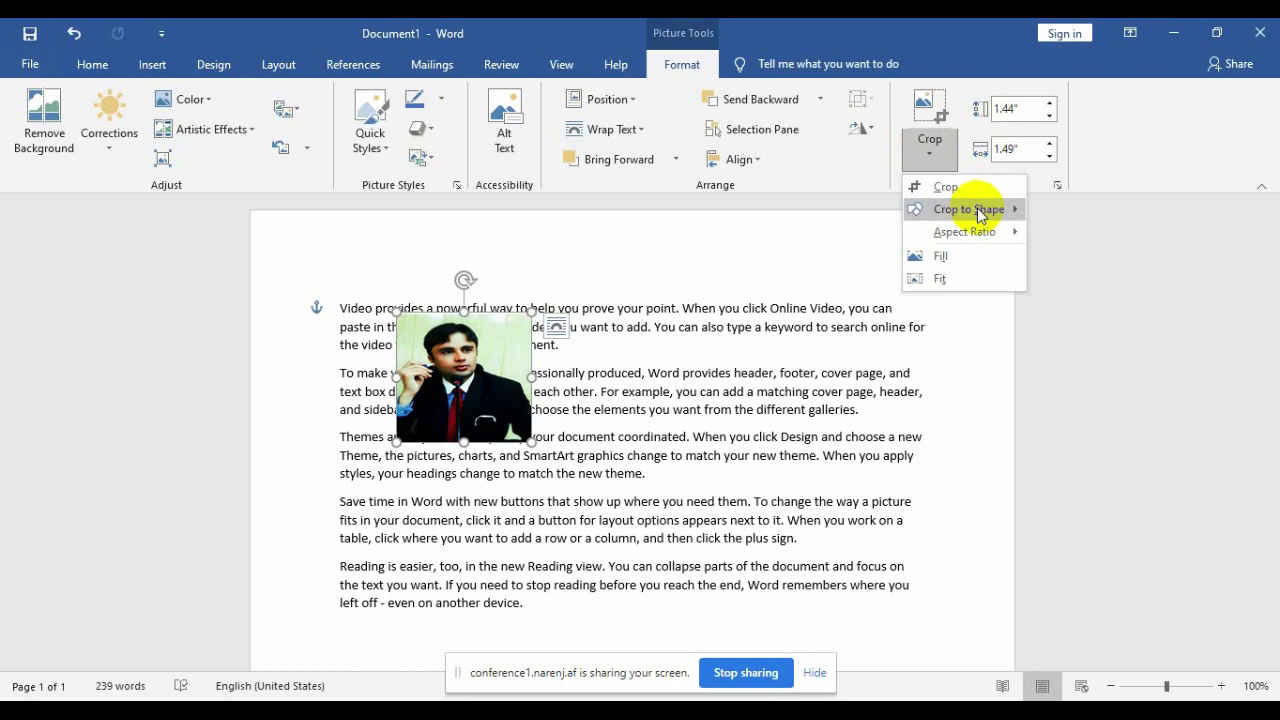
Crop the portrait to a Heart shape and move it to the top middle of the page.
mouse_move(980, 215)
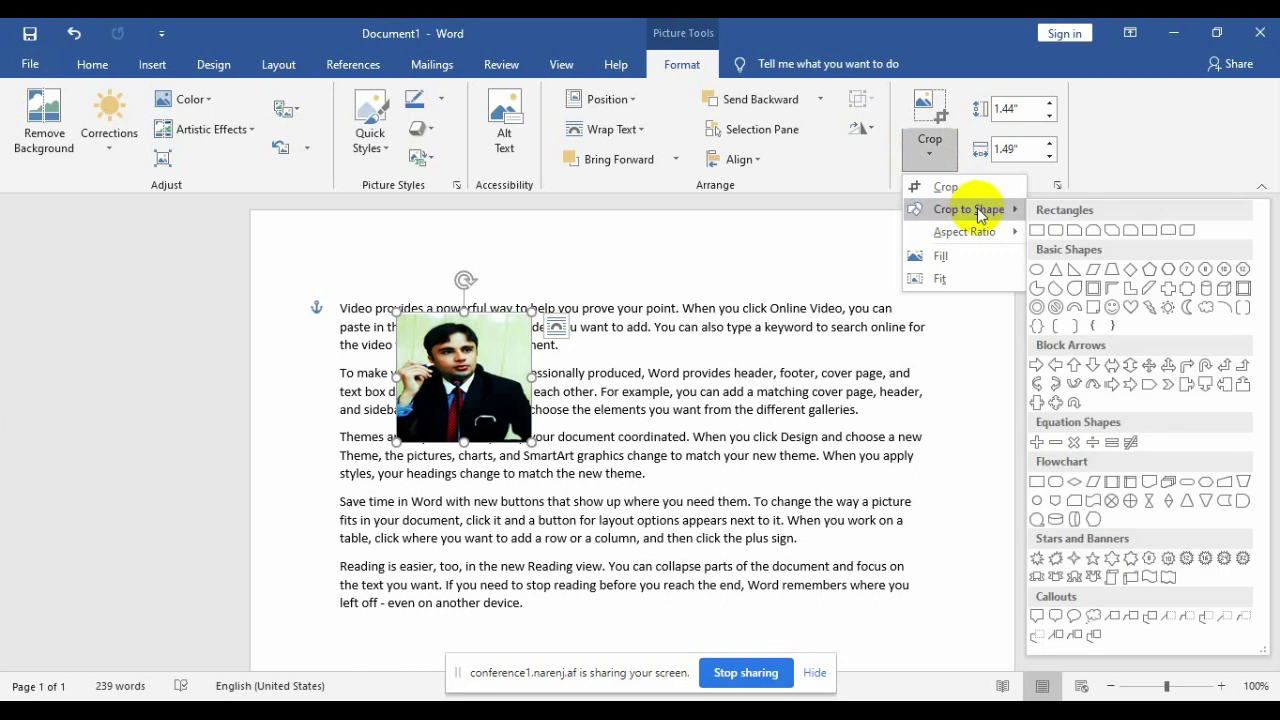
click(1131, 308)
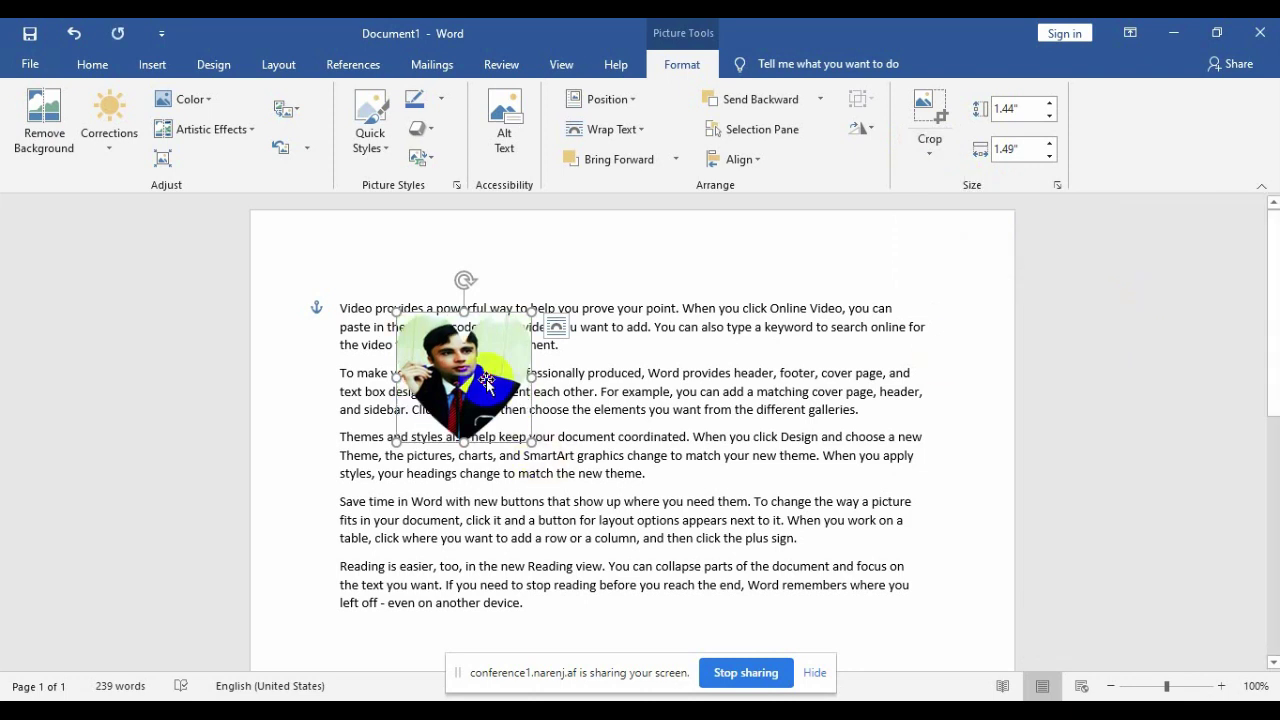
mouse_move(490, 382)
mouse_down()
mouse_move(831, 447)
mouse_move(637, 312)
mouse_up()
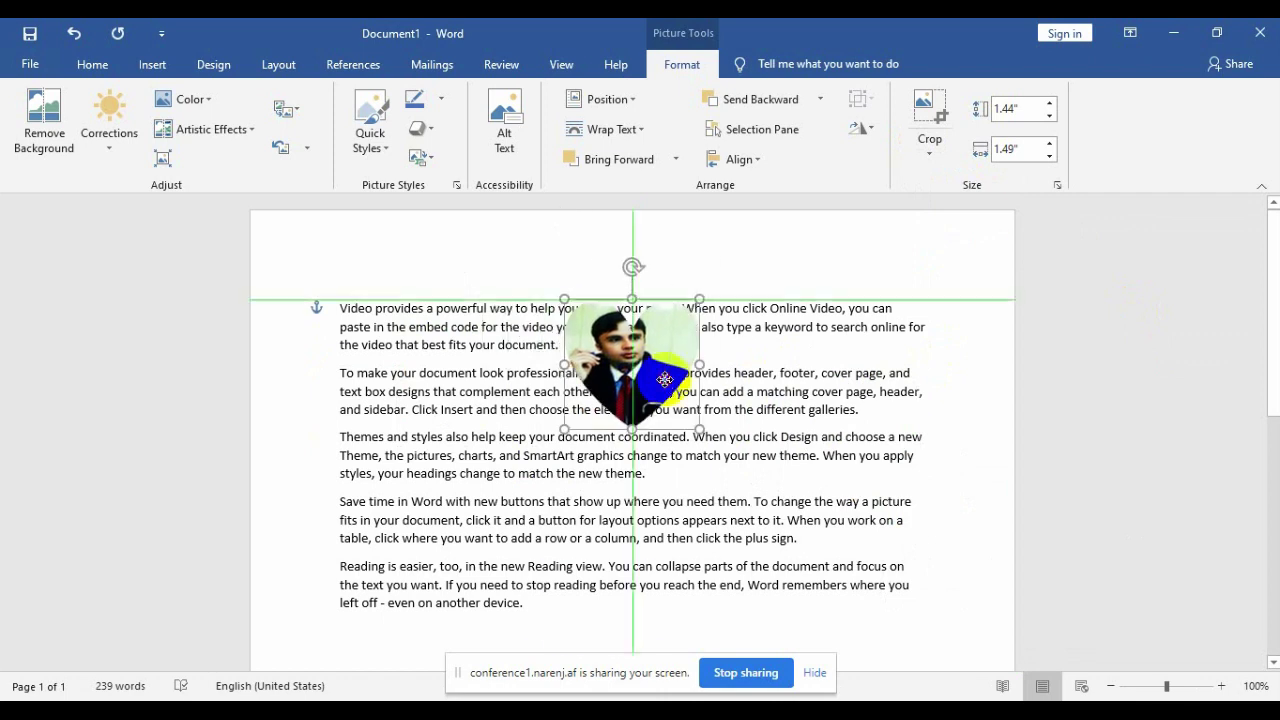
drag(637, 312, 637, 366)
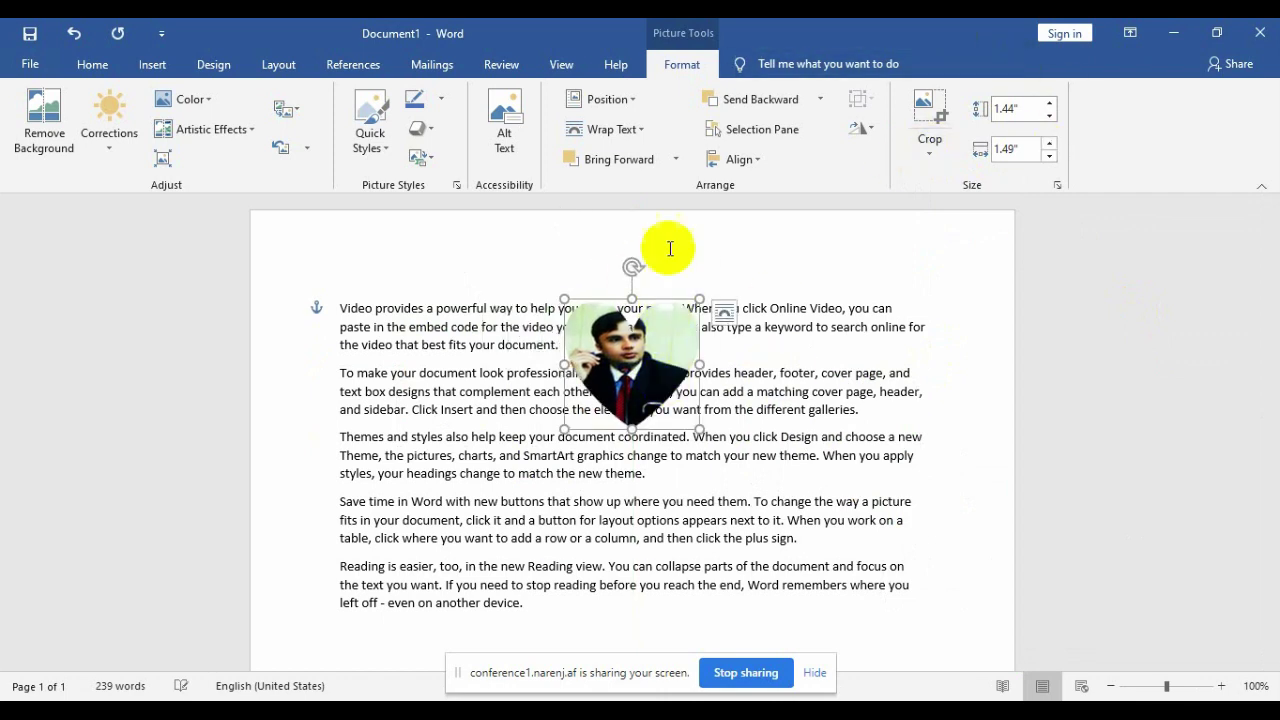
Try the Fill and Fit crop options, ending with Fill so the full image fills the heart.
click(942, 155)
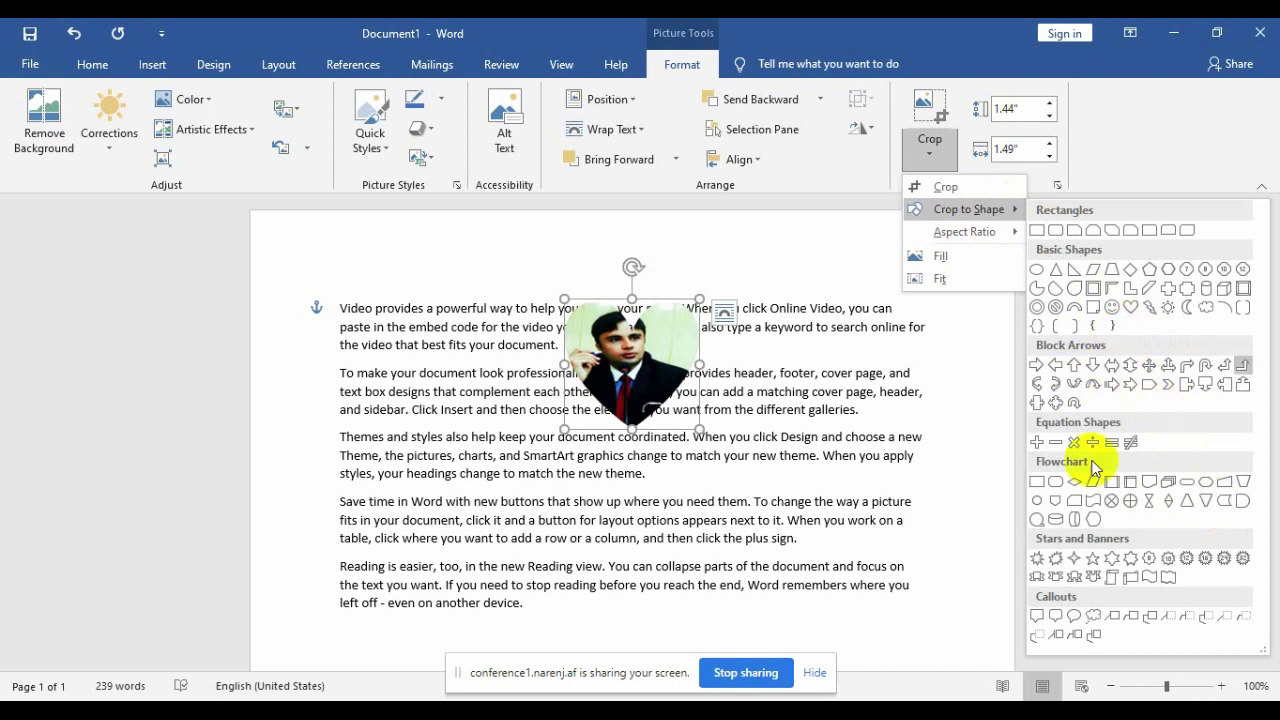
click(962, 258)
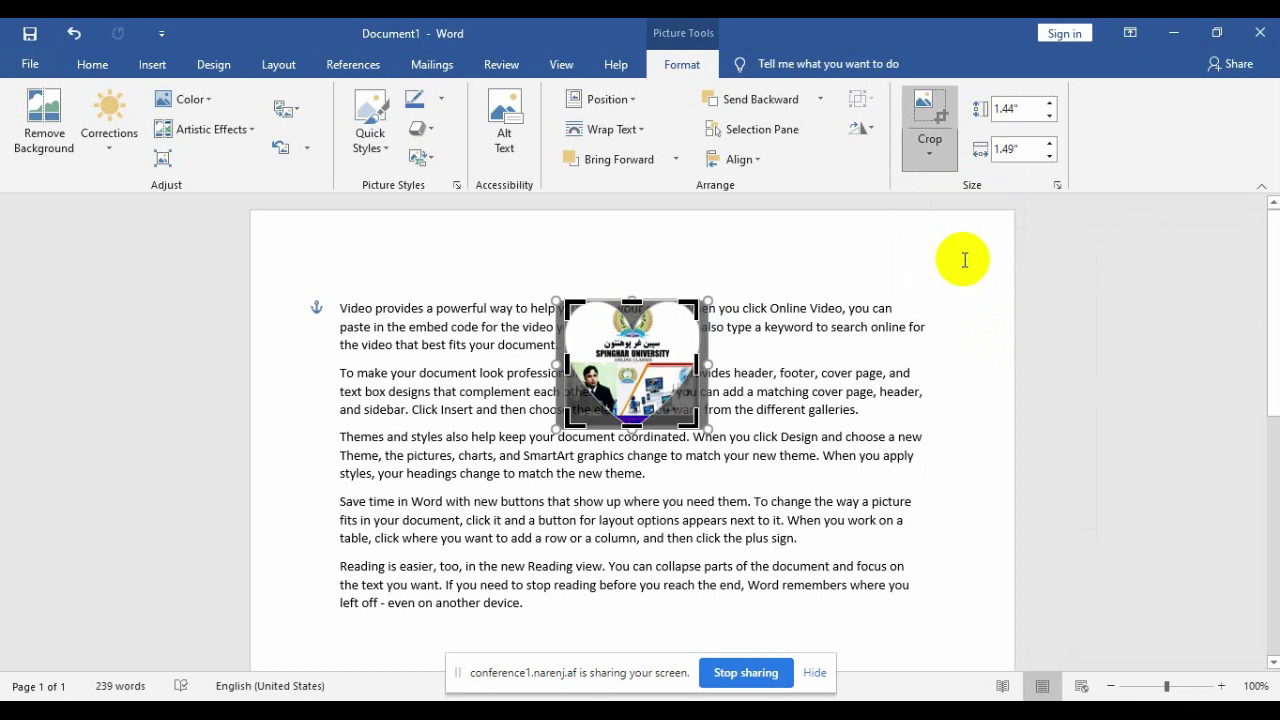
click(932, 155)
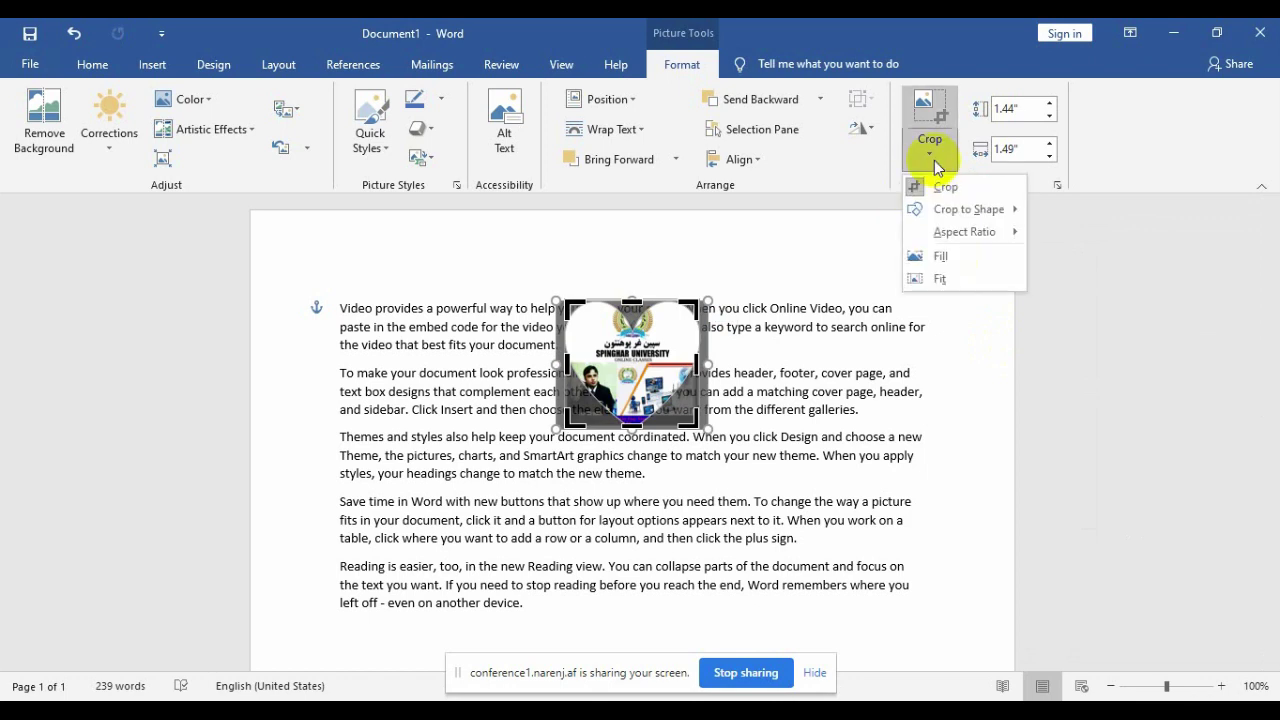
click(961, 276)
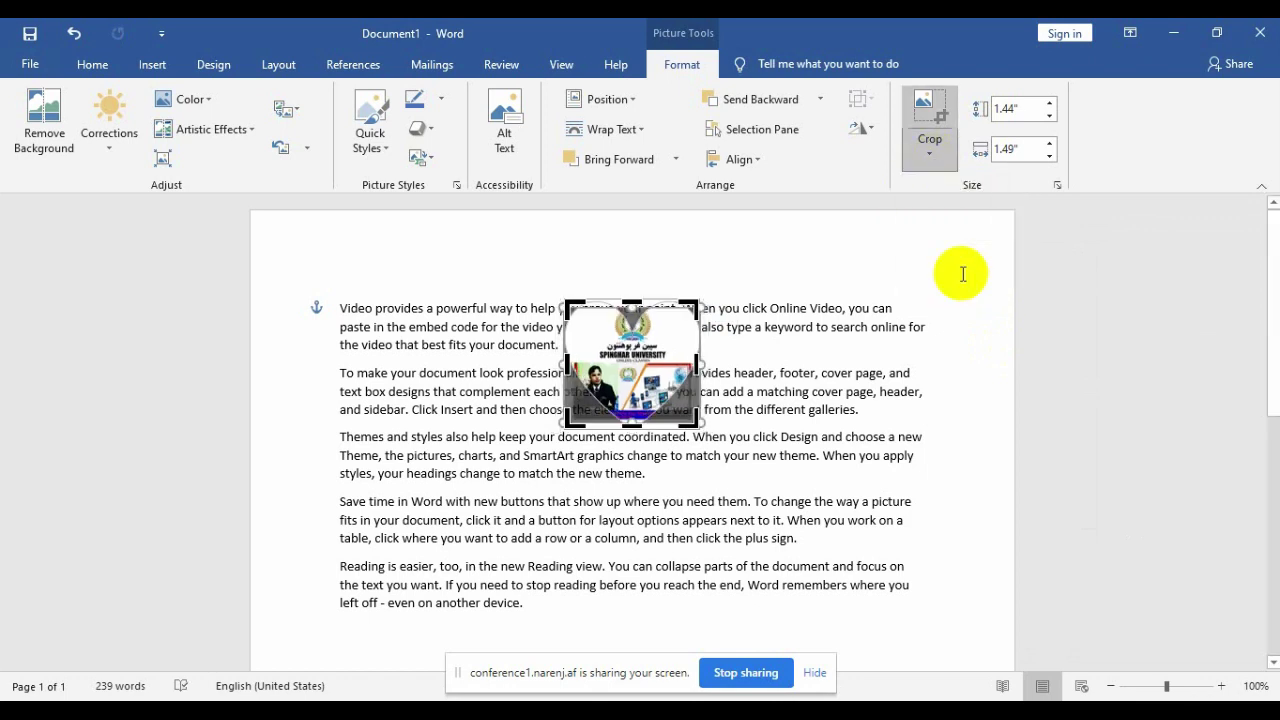
click(932, 155)
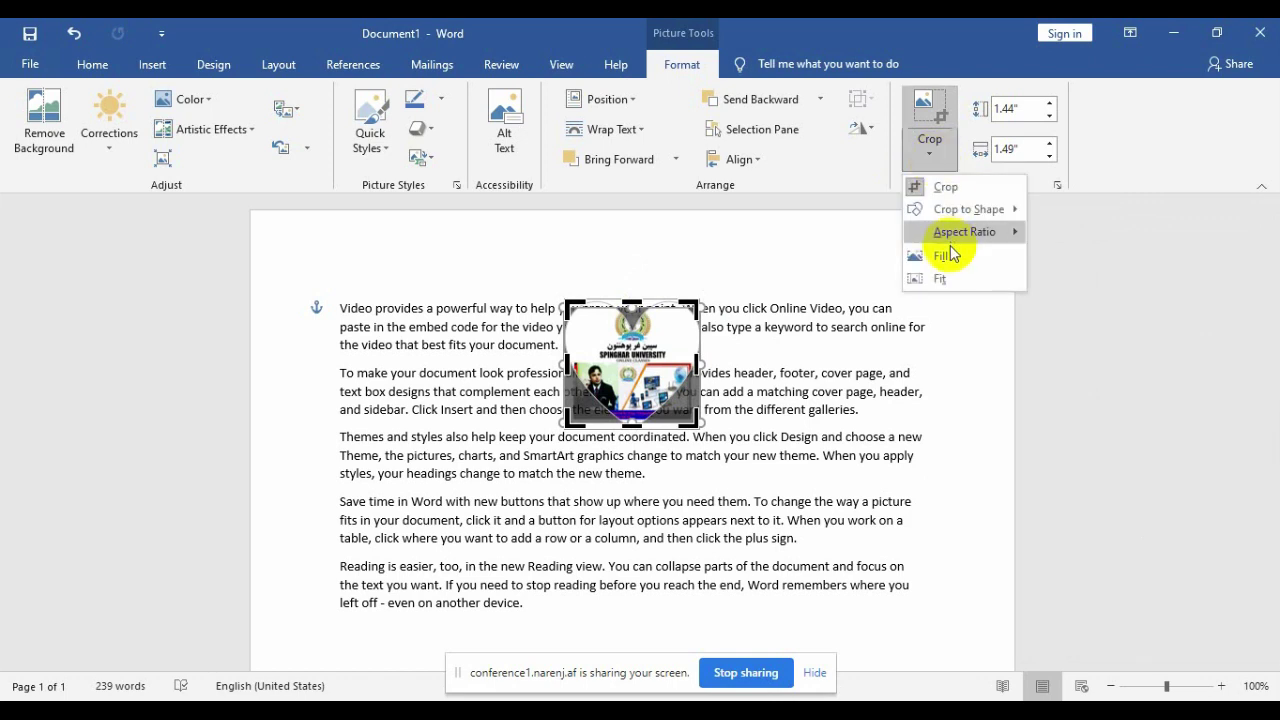
click(948, 256)
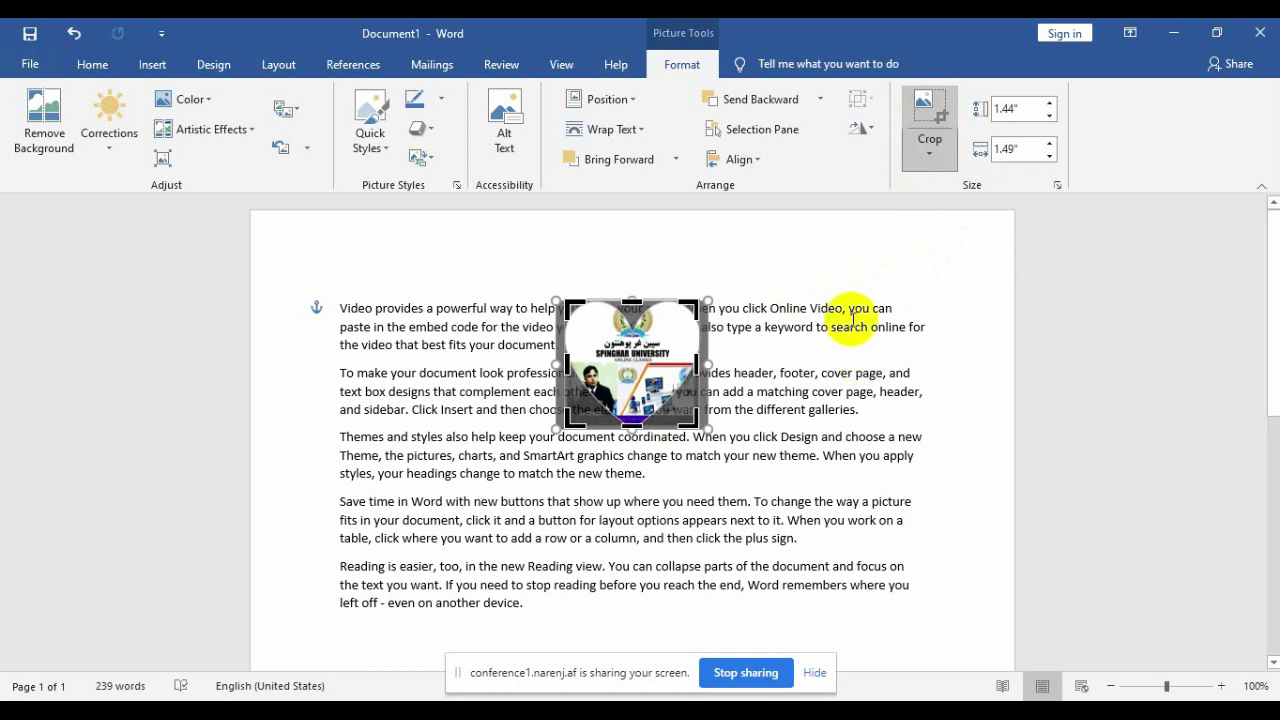
Raise the heart picture's Shape Height to 4.7", making it 4.7" by 4.87".
click(1050, 103)
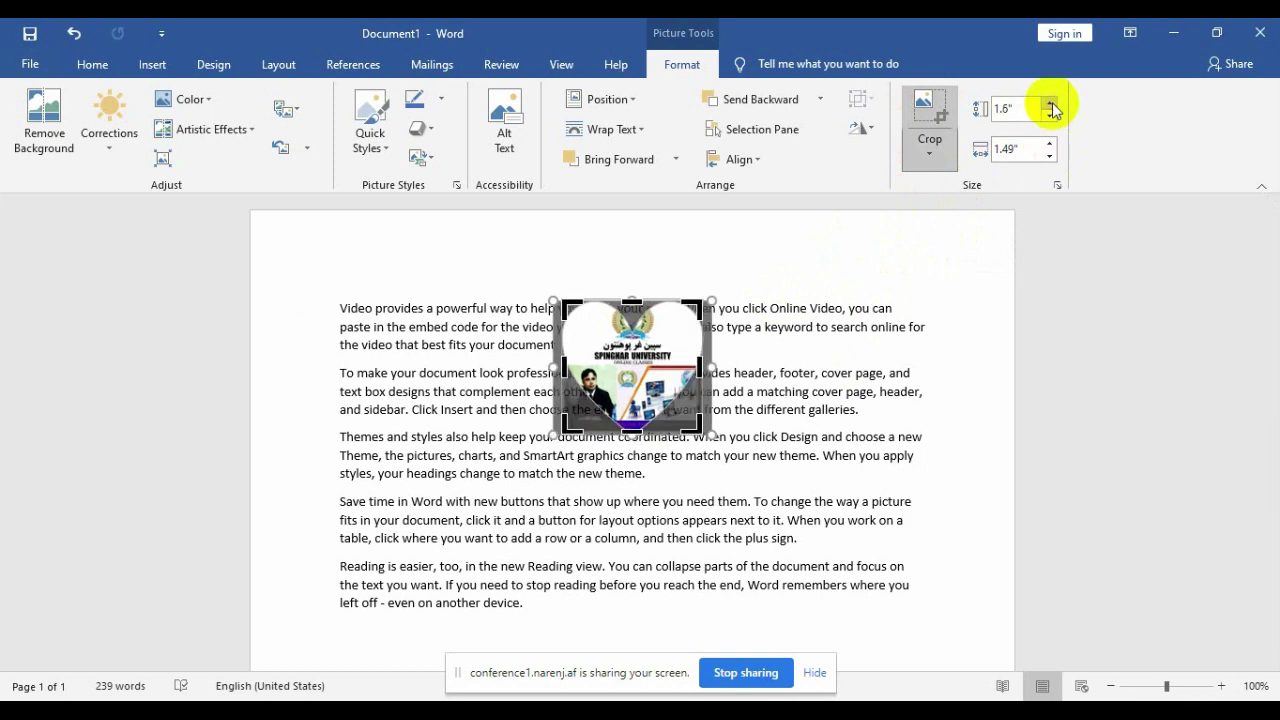
click(1050, 103)
click(1050, 103)
click(1050, 103)
click(1050, 103)
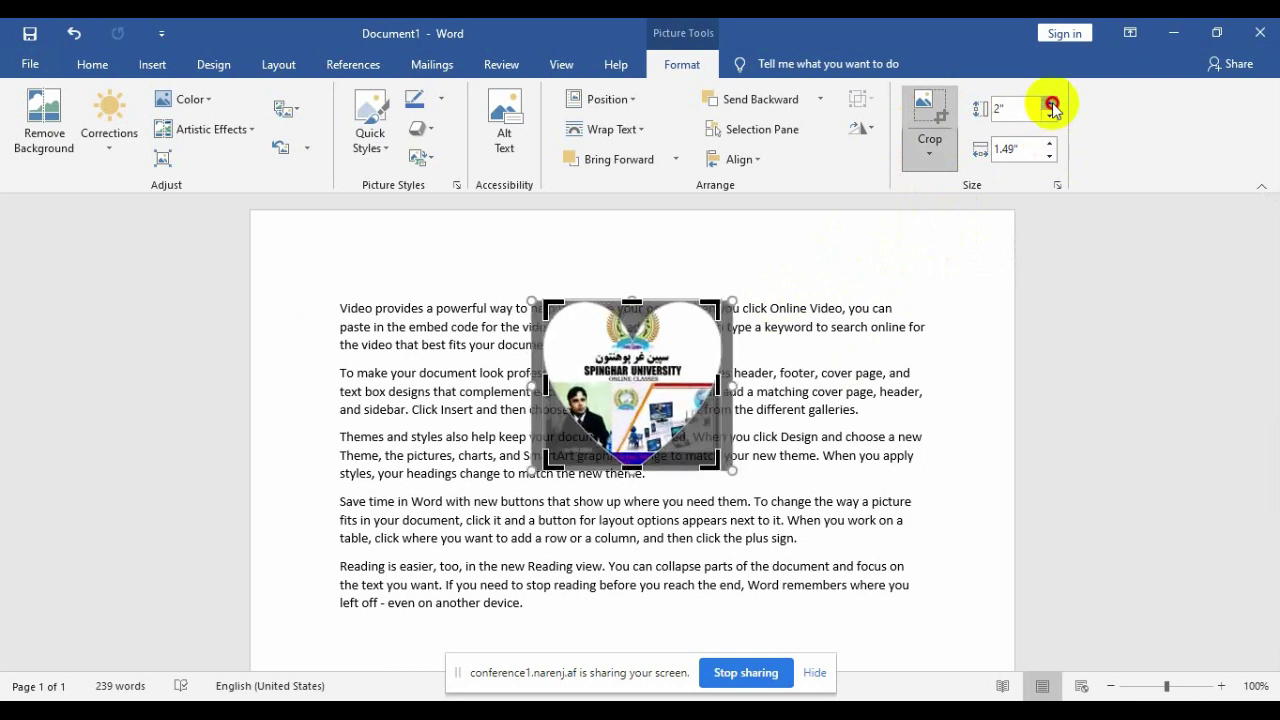
click(1050, 103)
click(1050, 103)
click(1050, 103)
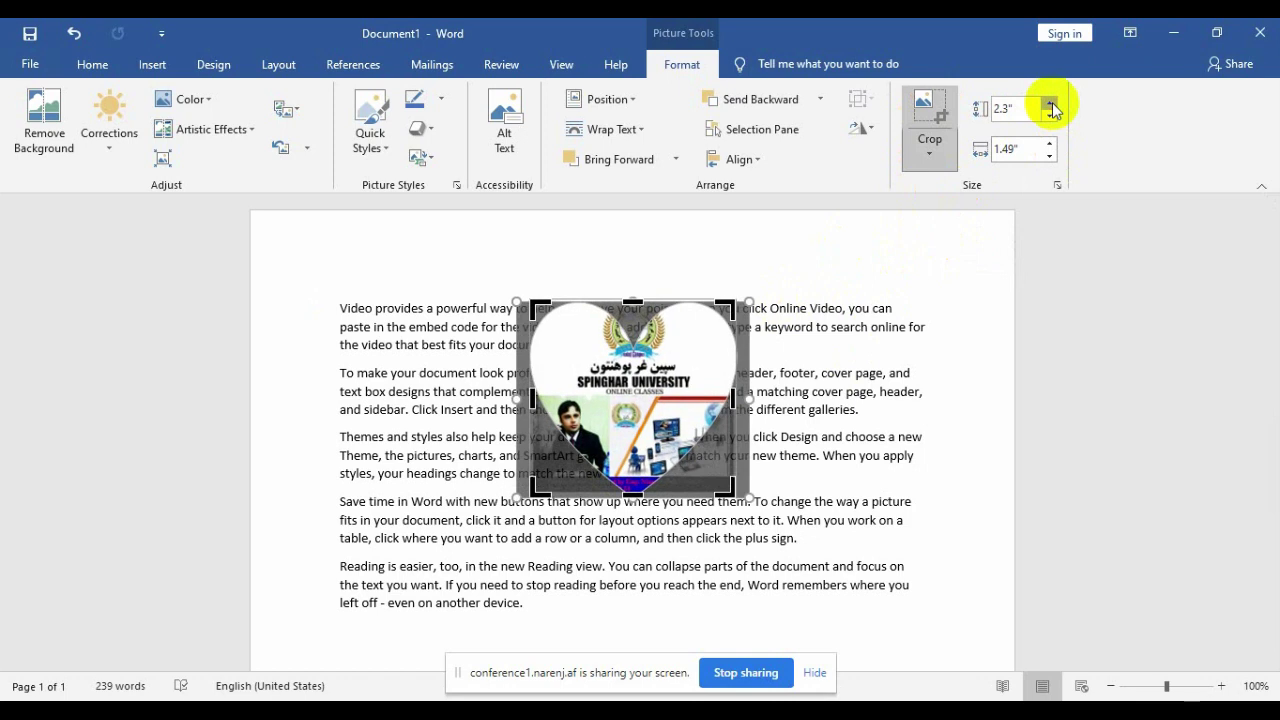
click(1050, 103)
click(1050, 103)
click(1050, 103)
click(1050, 103)
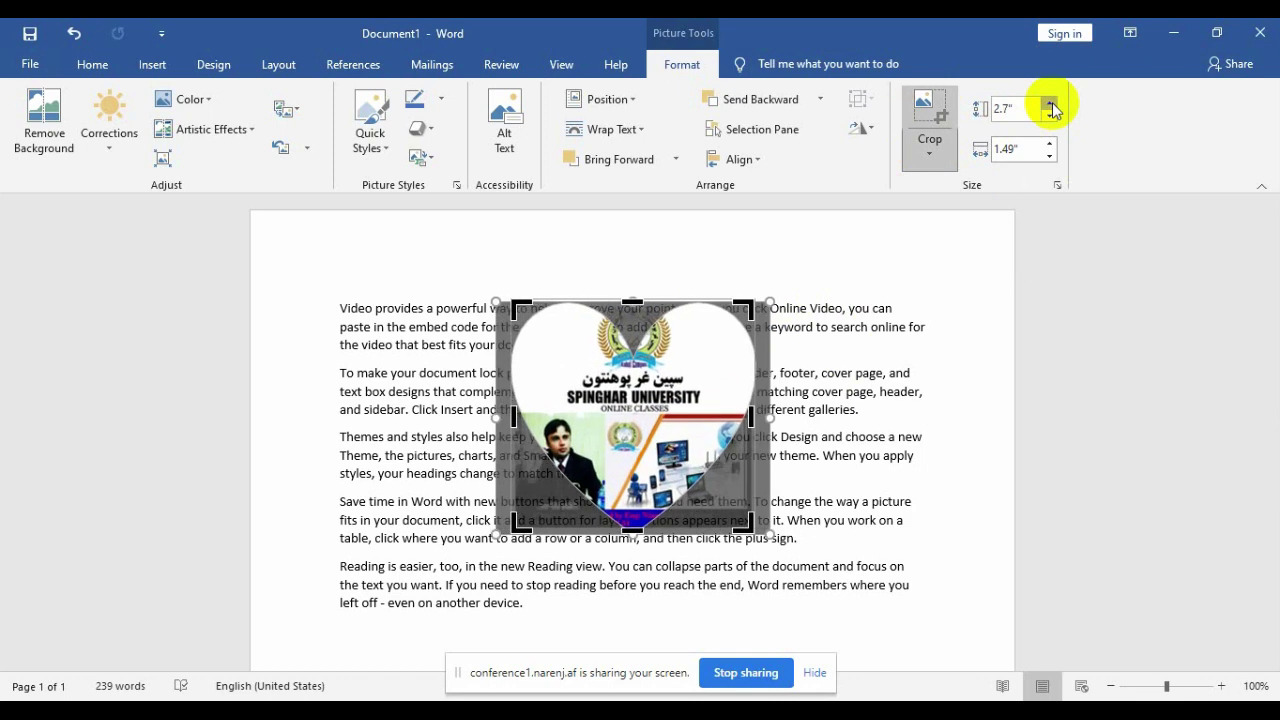
click(1050, 103)
click(1050, 103)
click(1050, 103)
click(1050, 103)
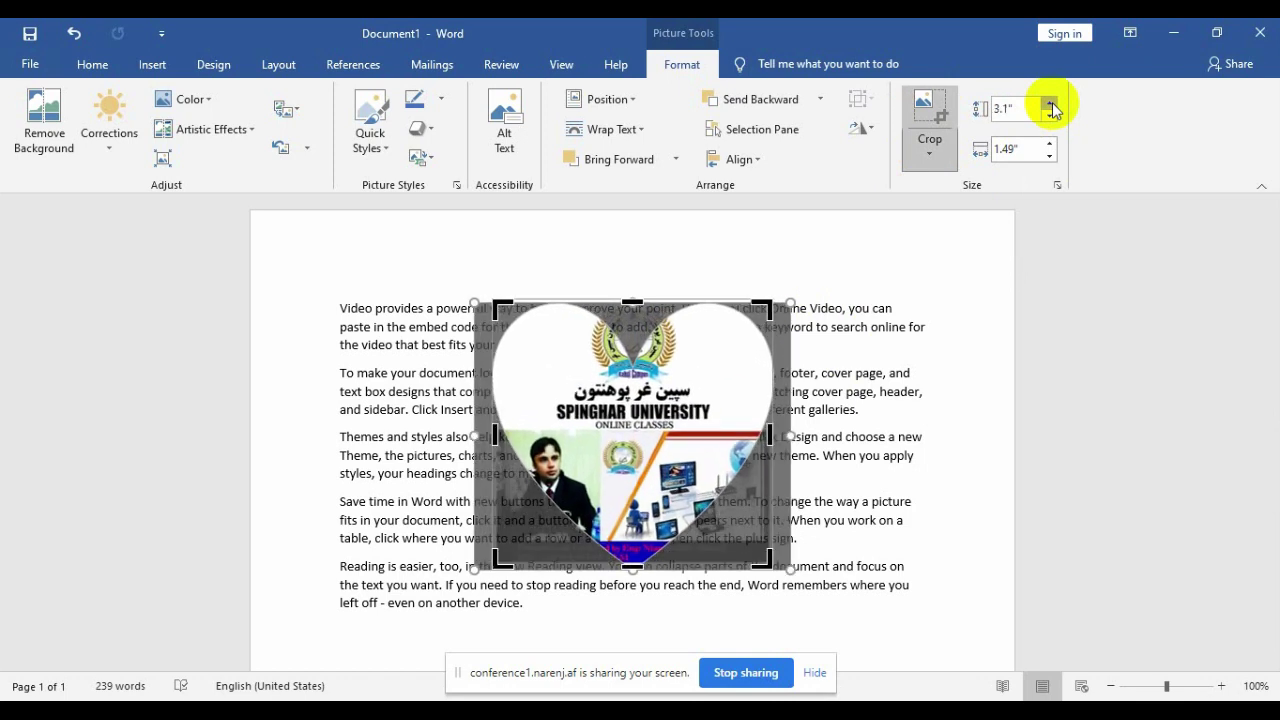
click(1050, 103)
click(1050, 103)
click(1050, 103)
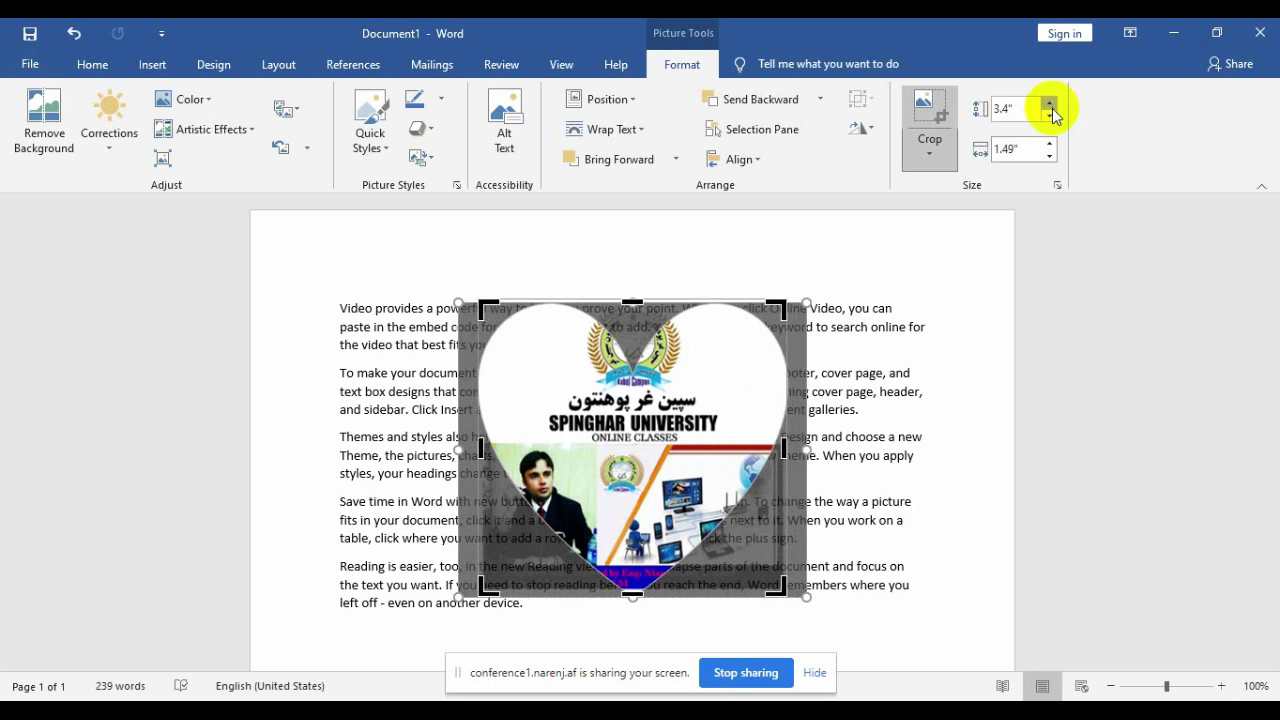
click(1050, 103)
click(1050, 106)
click(1050, 106)
click(1050, 106)
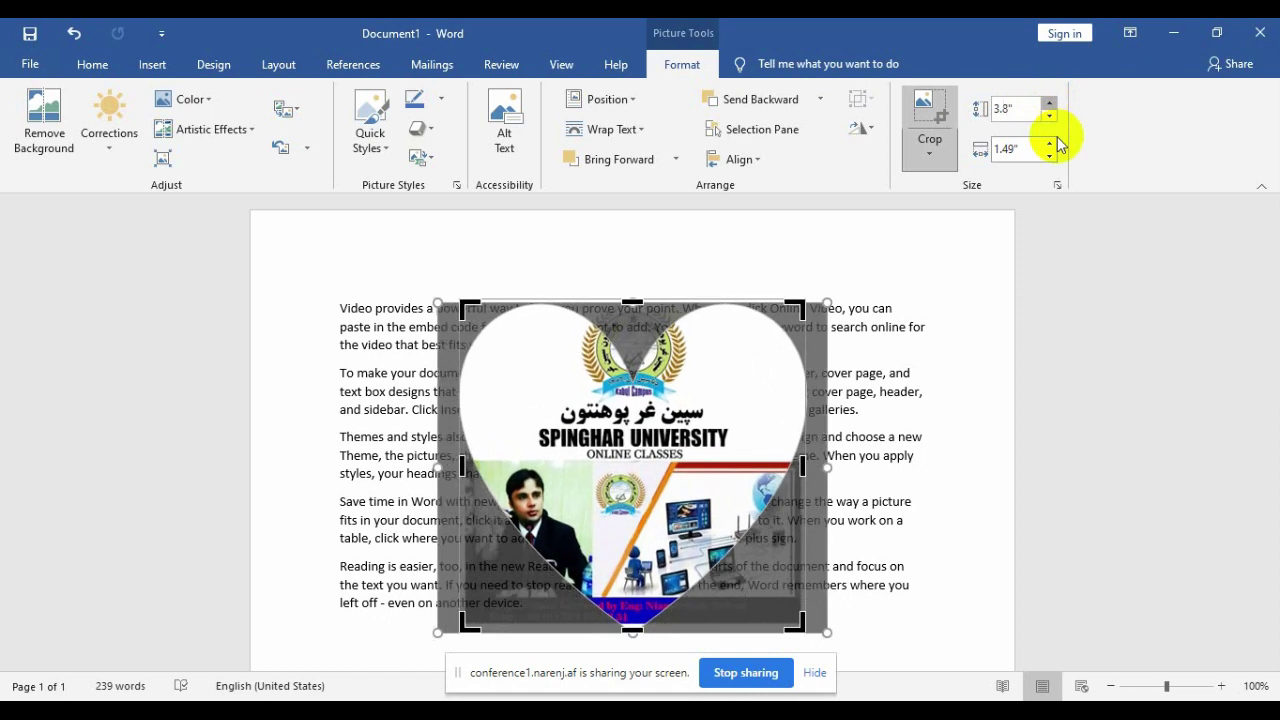
click(1050, 106)
click(1050, 106)
click(1050, 106)
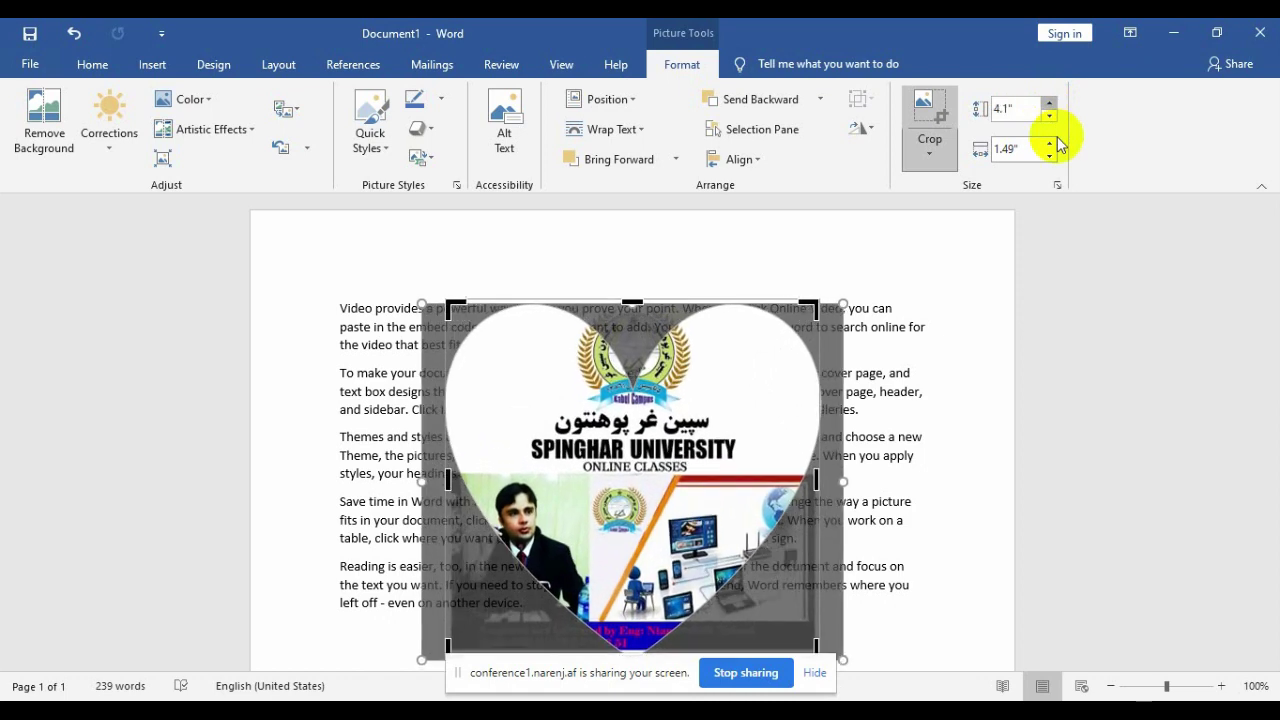
click(1050, 106)
click(1050, 104)
click(1050, 104)
click(1050, 104)
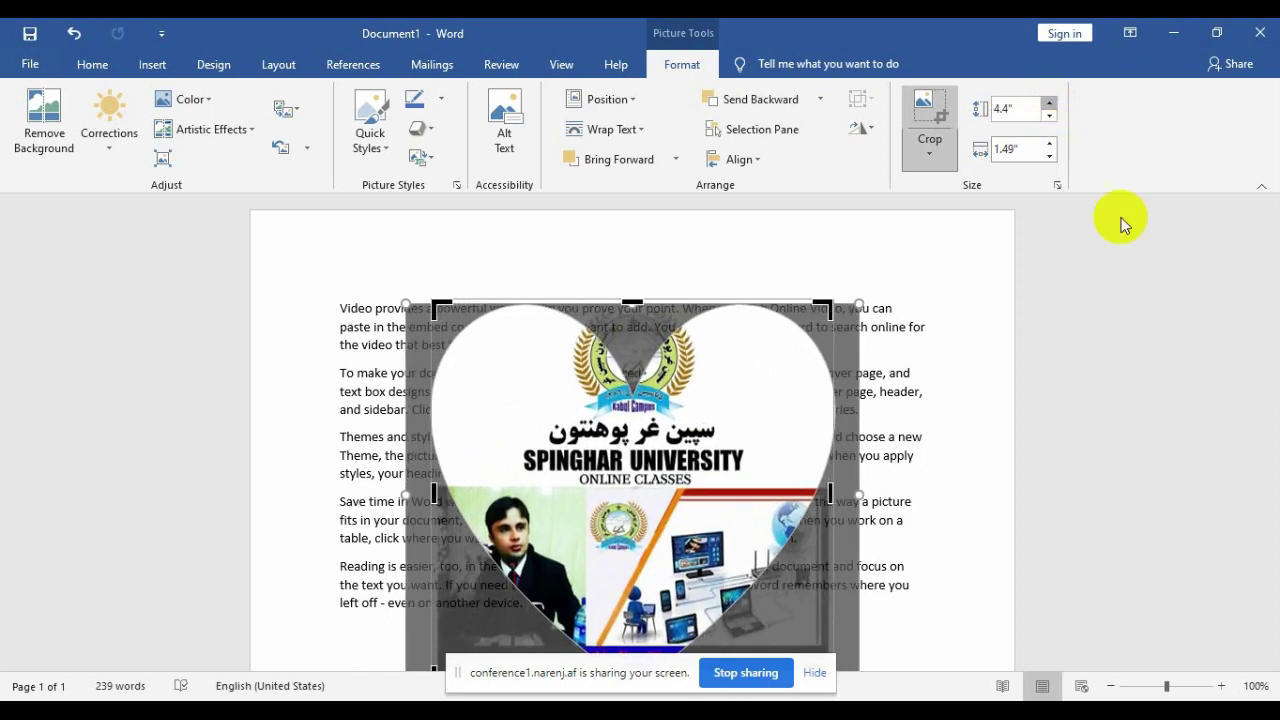
key(Up)
key(Up)
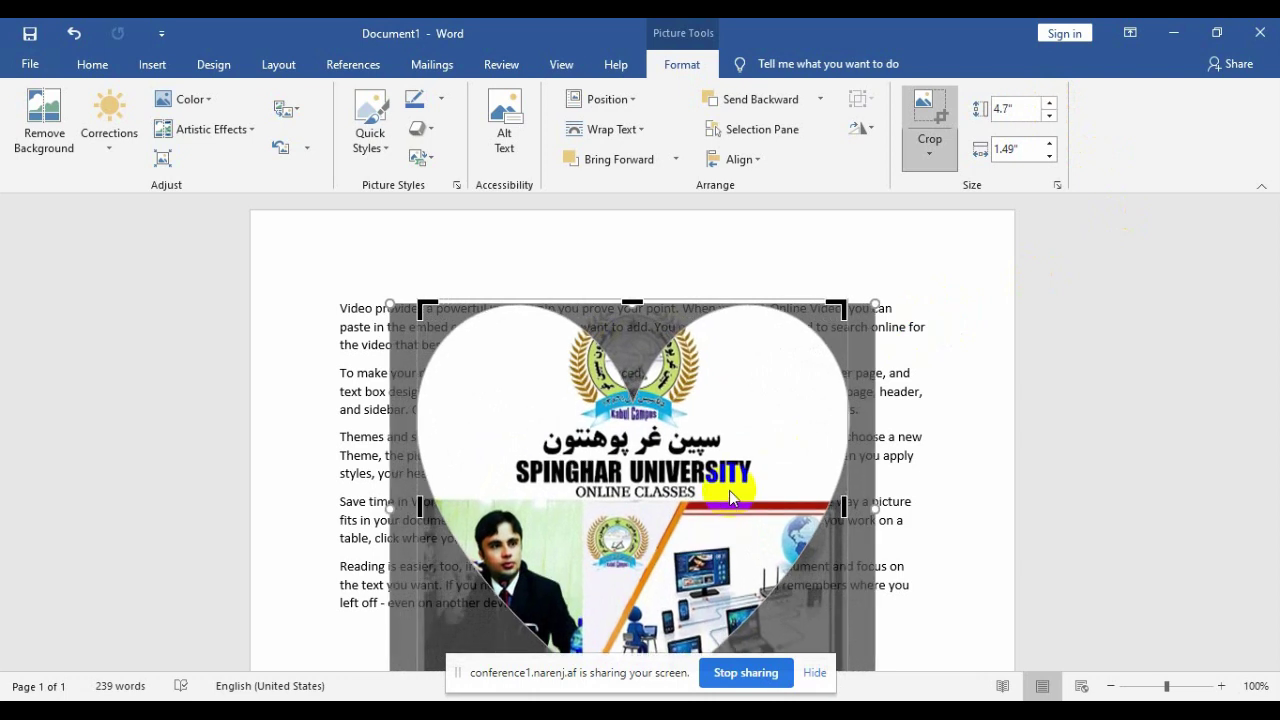
key(ctrl+z)
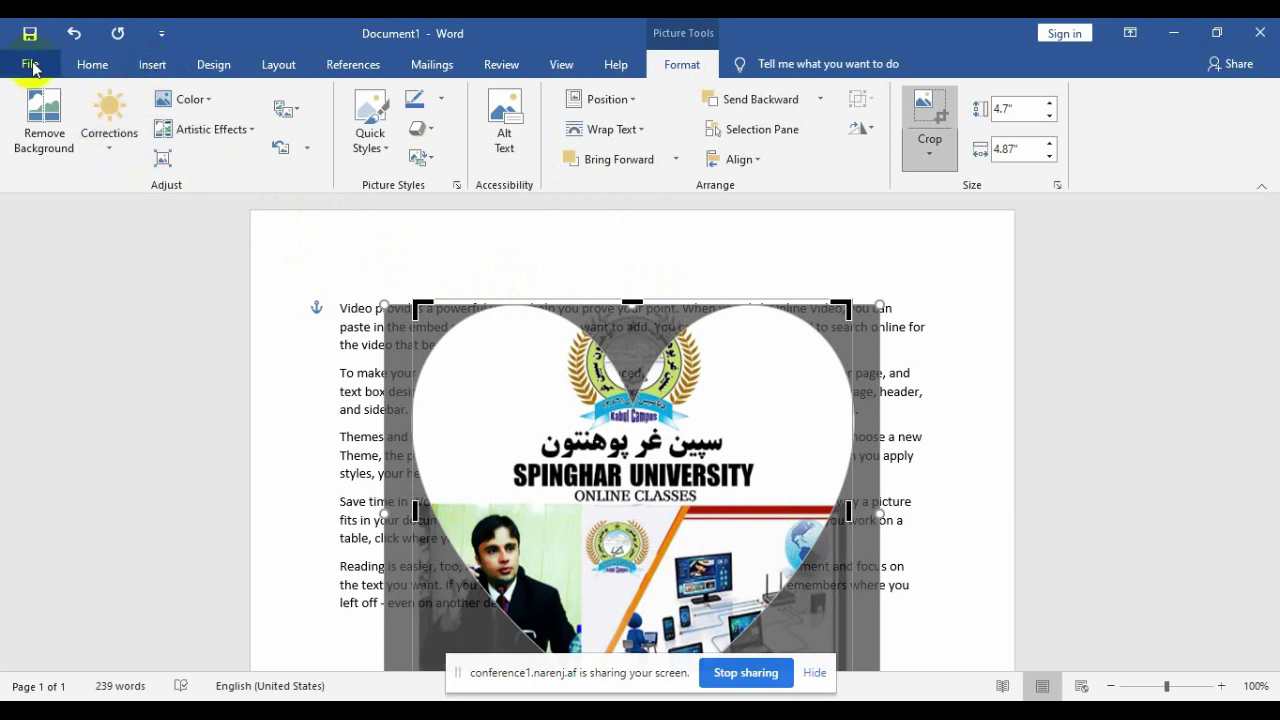
Create a new blank document, Document2, and switch to the Insert ribbon.
click(33, 66)
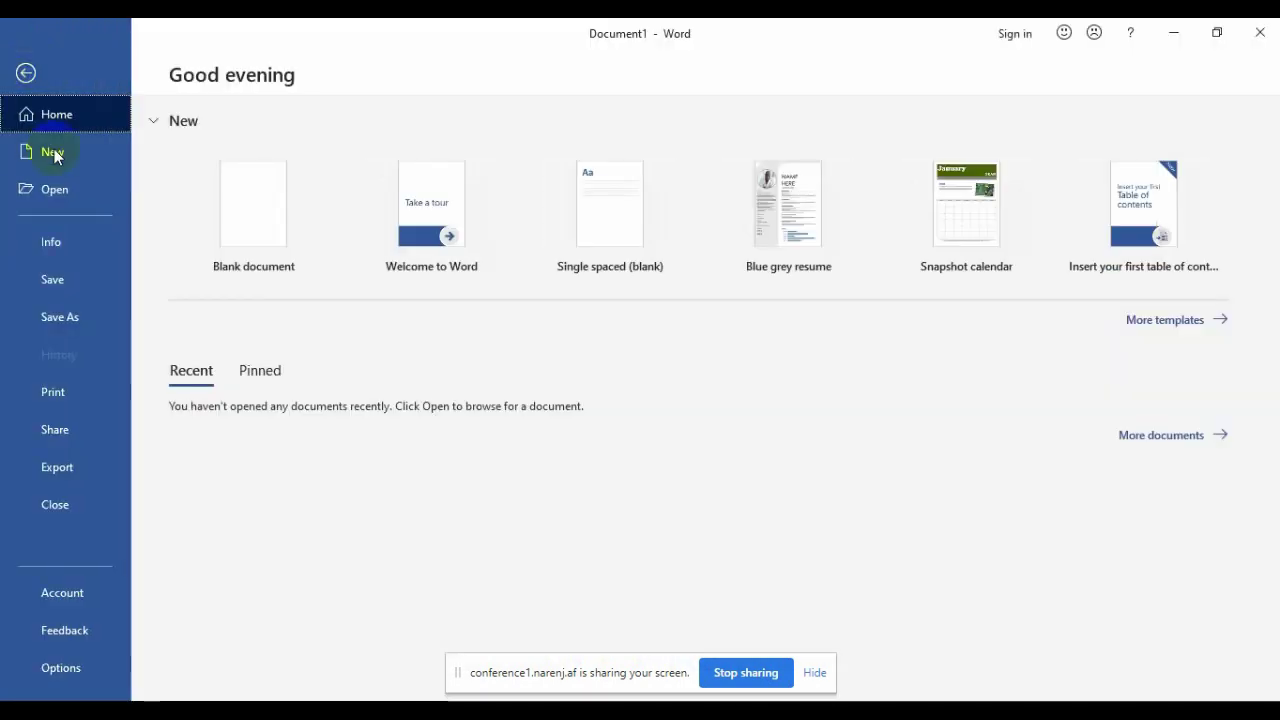
click(55, 155)
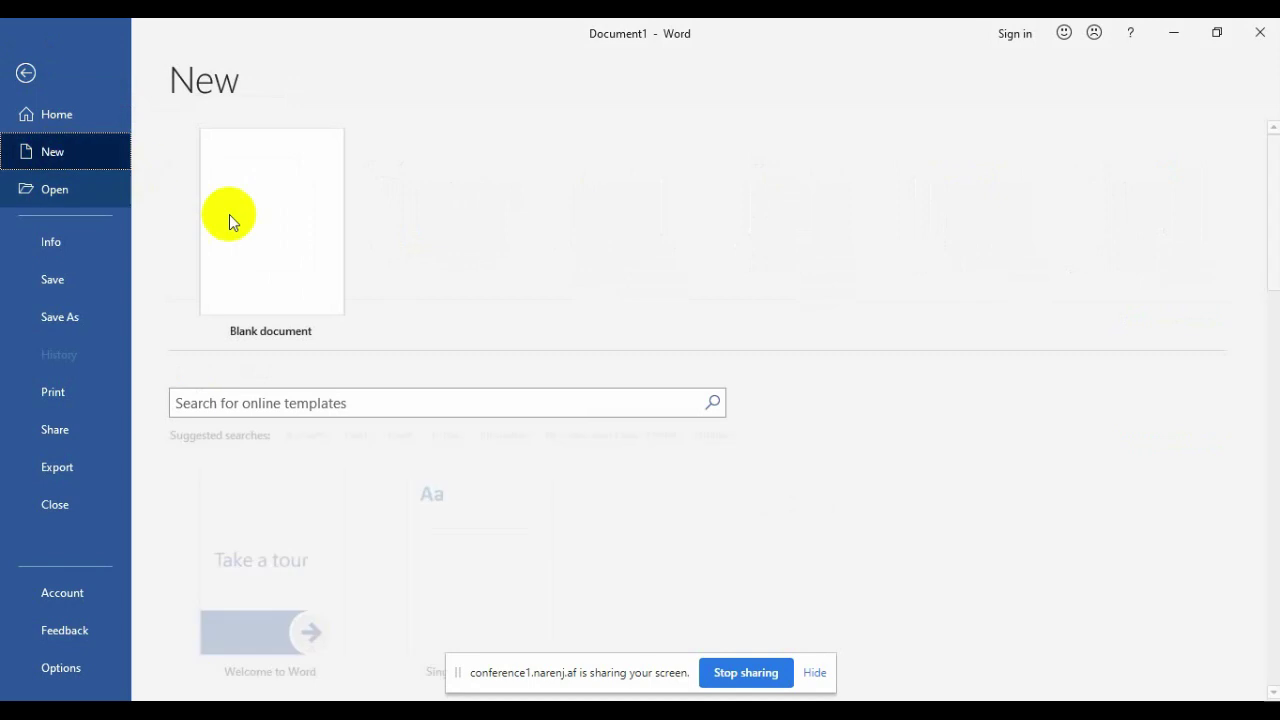
click(236, 221)
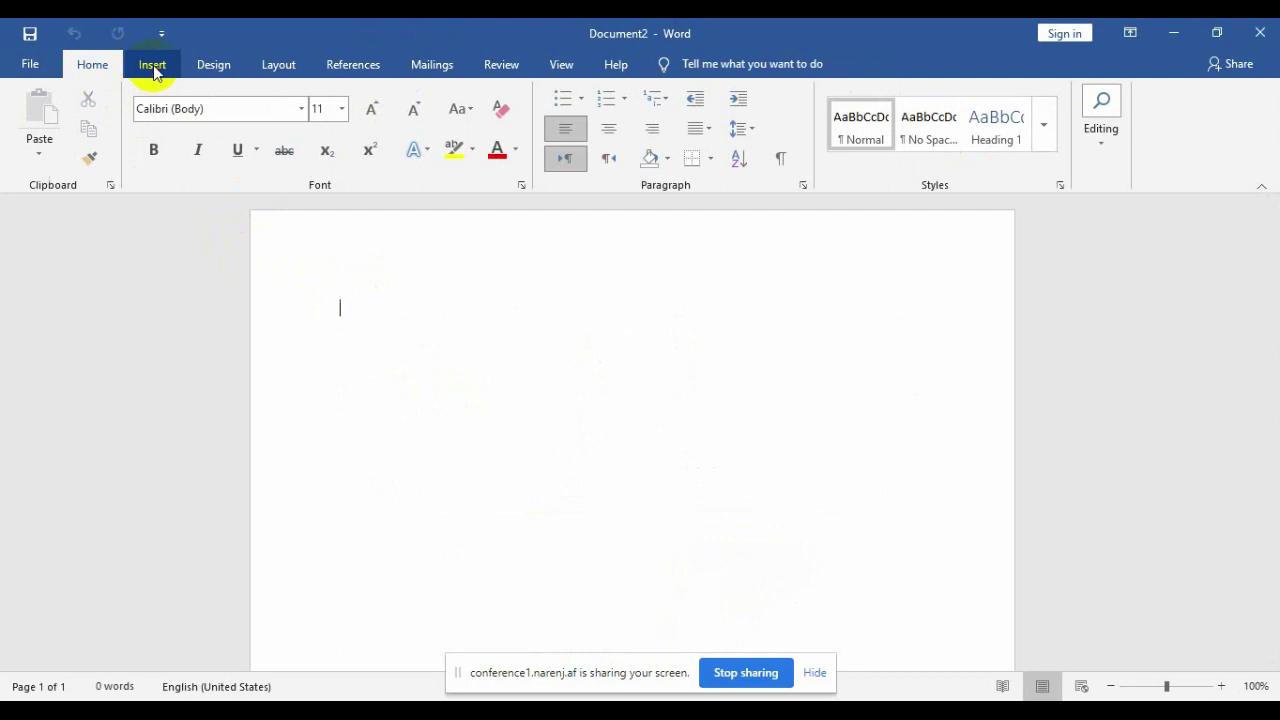
click(153, 65)
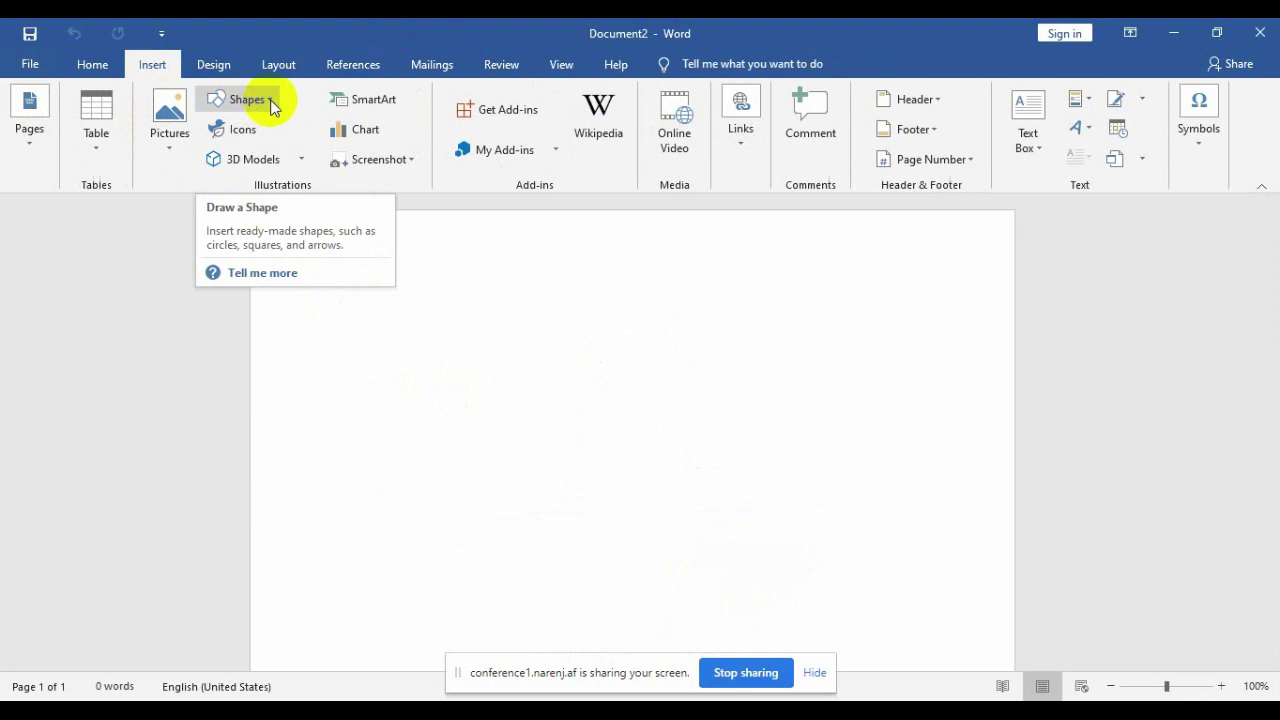
Draw a large heart shape near the centre of the empty page.
click(271, 102)
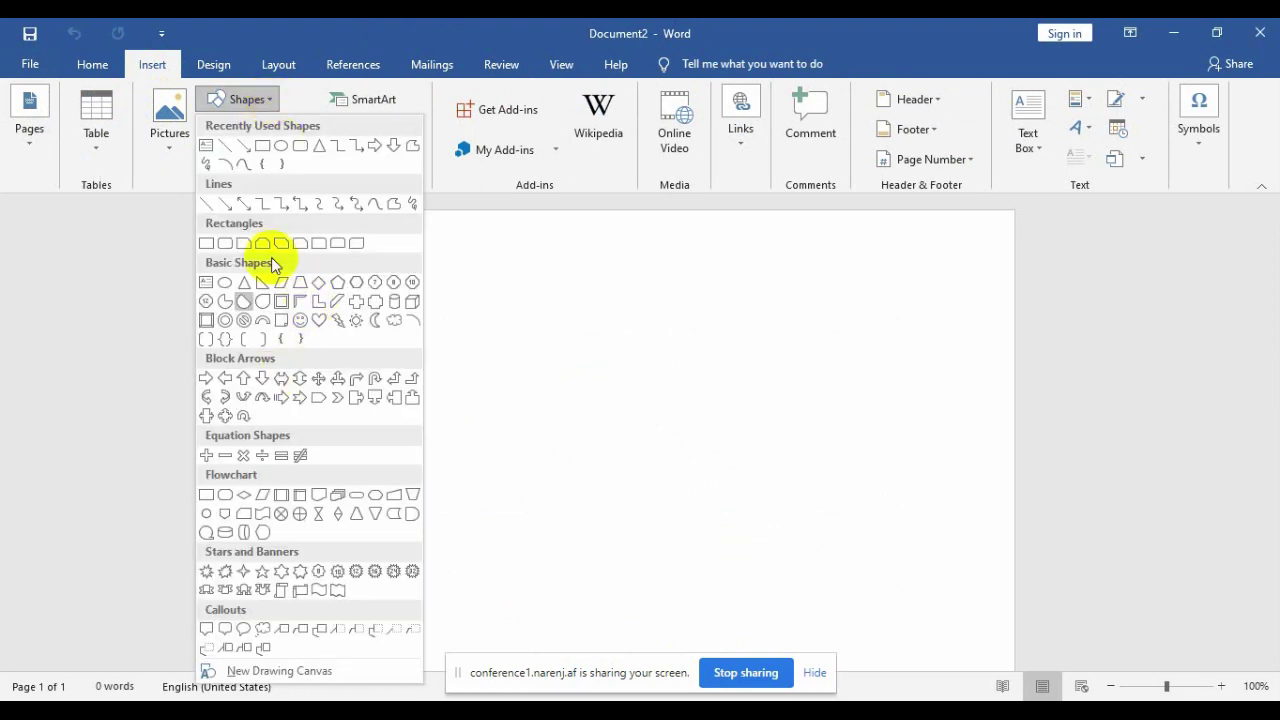
click(316, 320)
drag(605, 414, 782, 608)
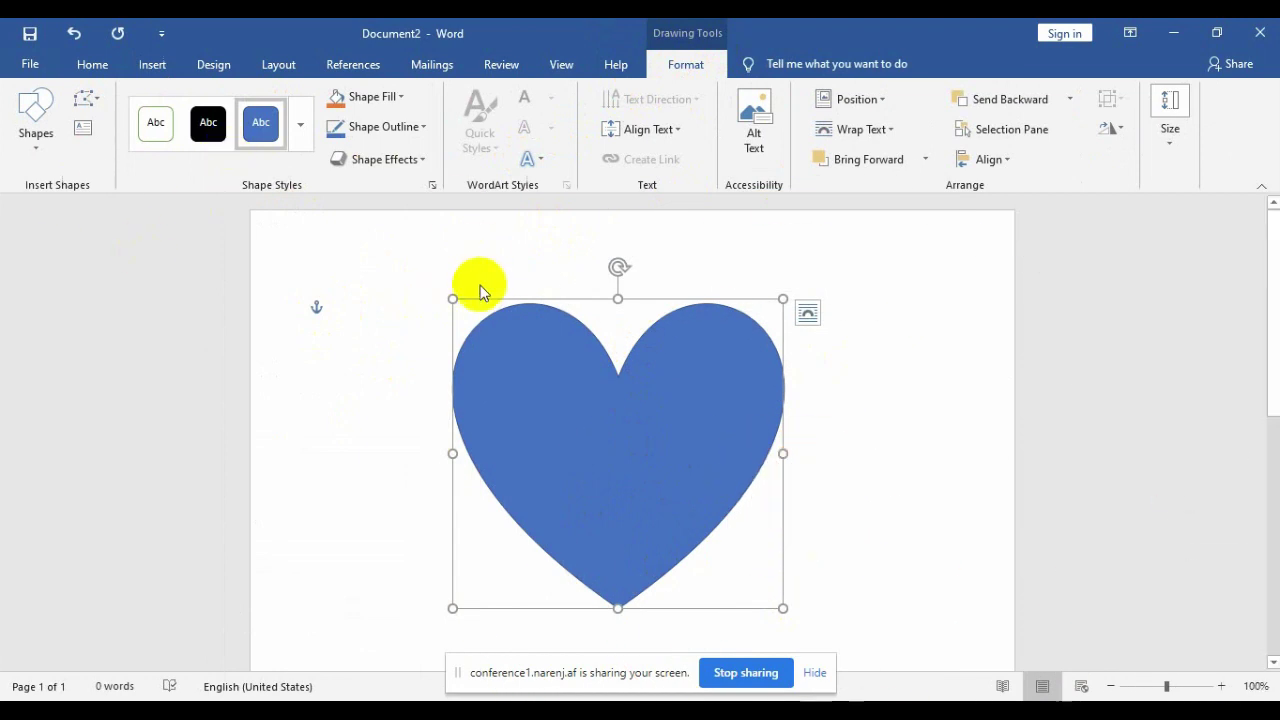
click(45, 160)
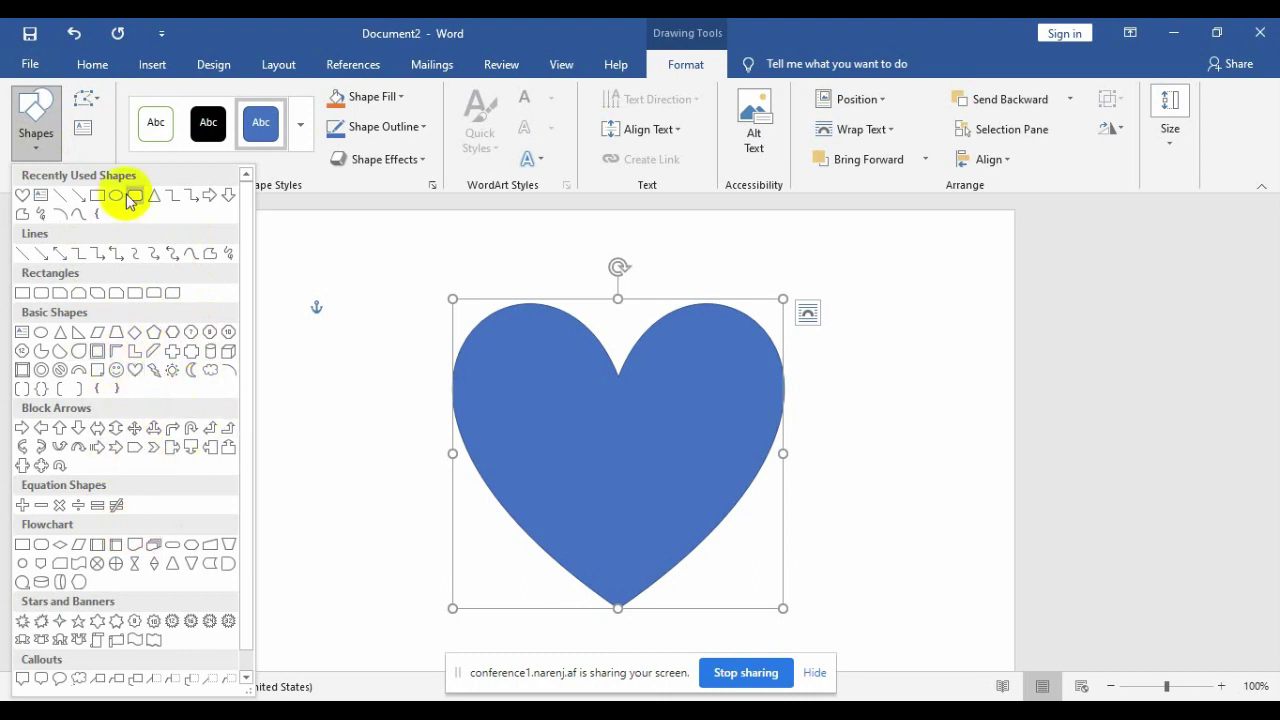
Change the heart into a pentagon arrow, then undo to restore the heart.
click(97, 105)
click(97, 105)
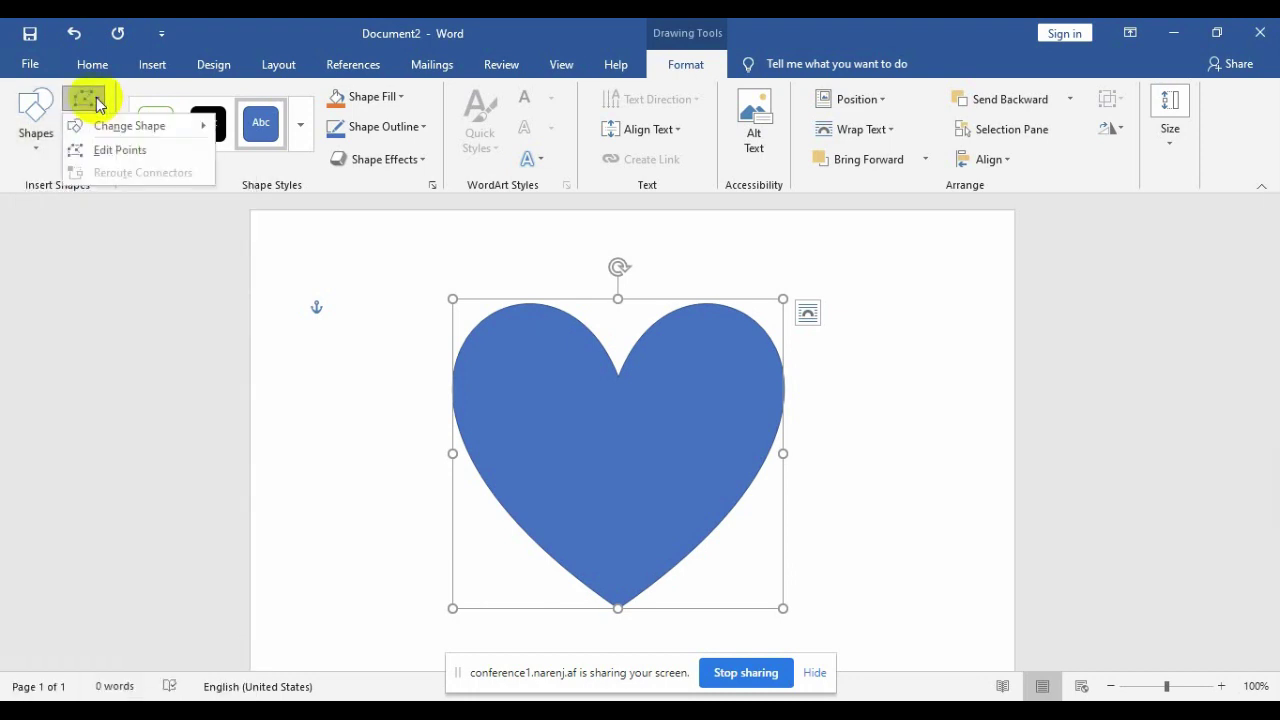
mouse_move(120, 131)
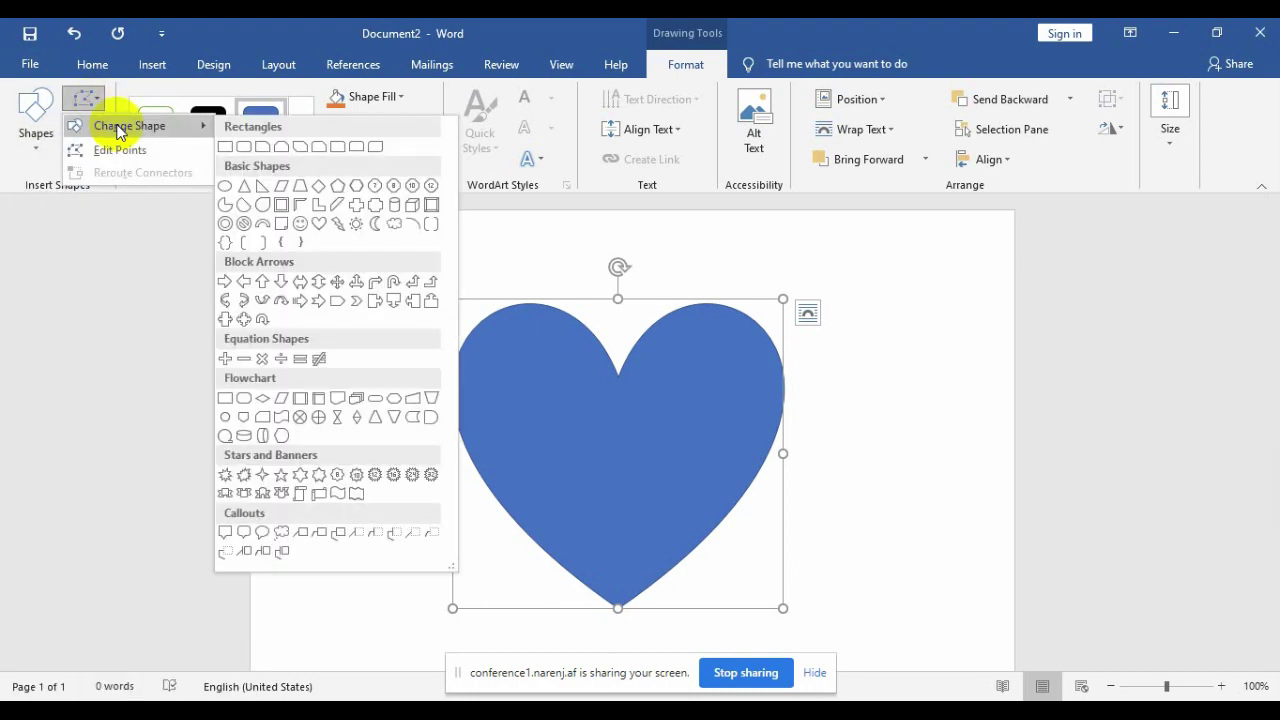
click(337, 300)
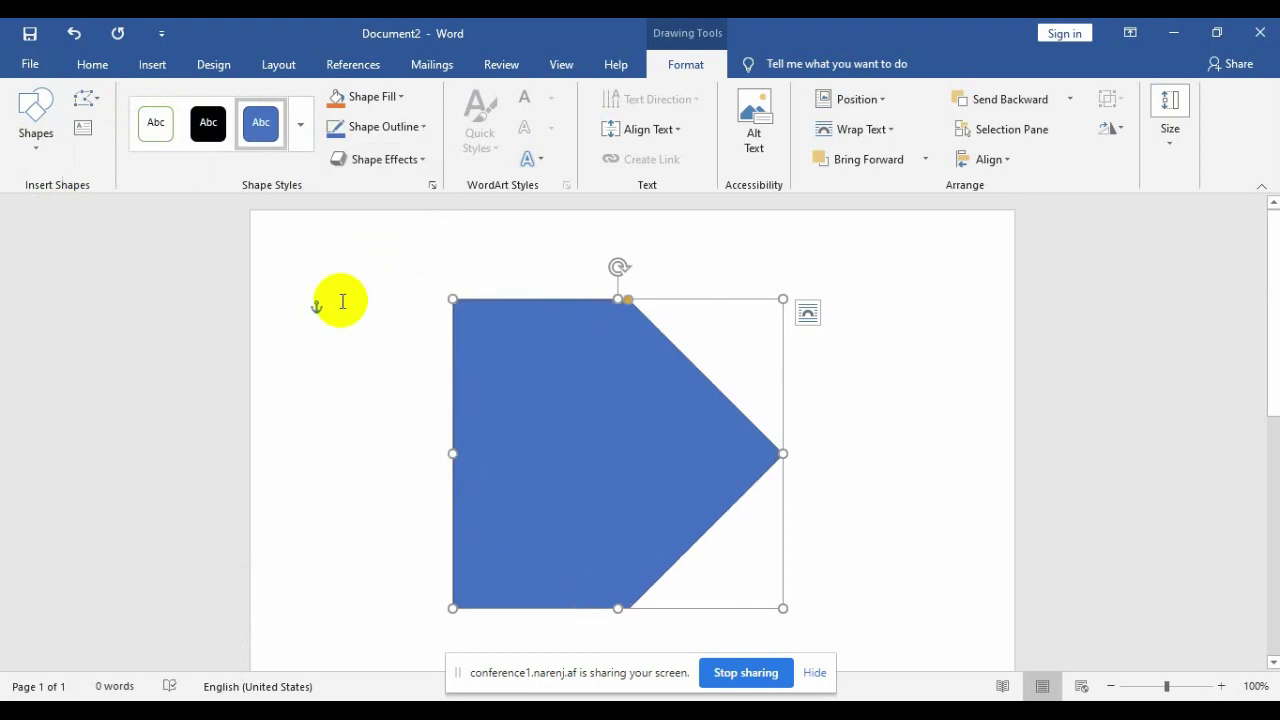
key(ctrl+z)
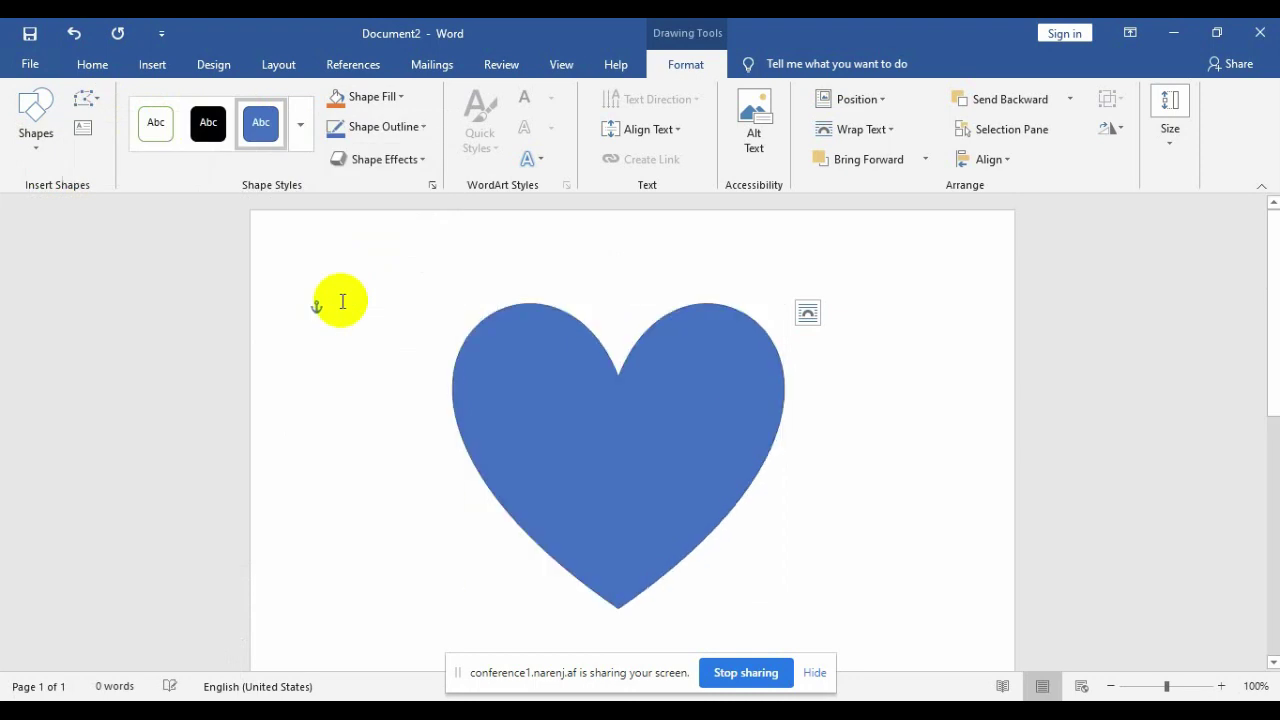
click(85, 98)
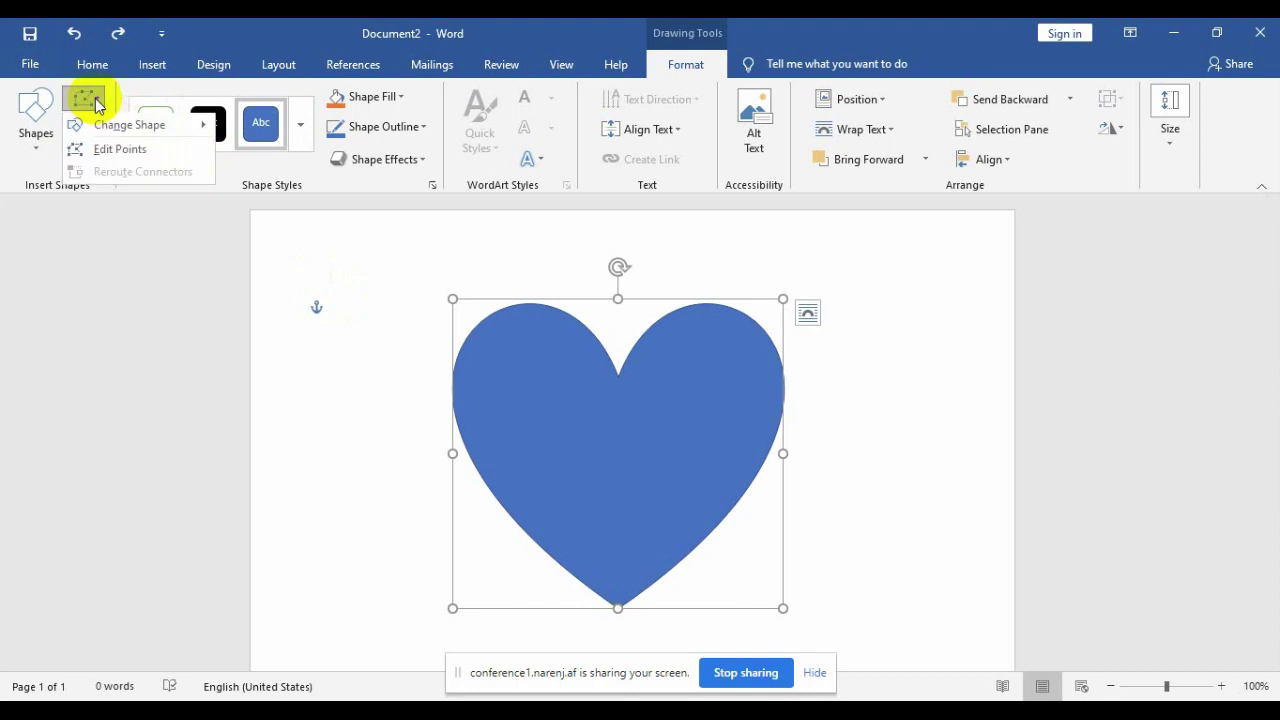
Edit the heart's points, pulling the top notch higher and adjusting the bottom point.
click(133, 153)
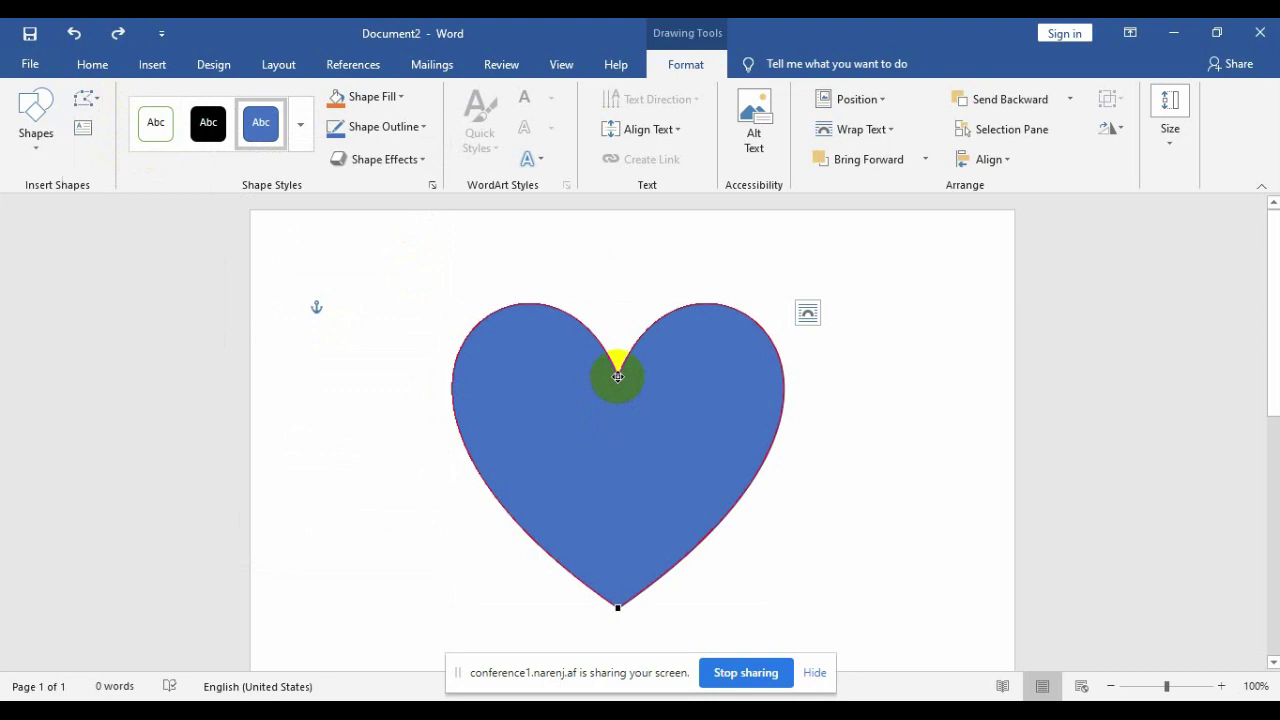
drag(618, 376, 613, 354)
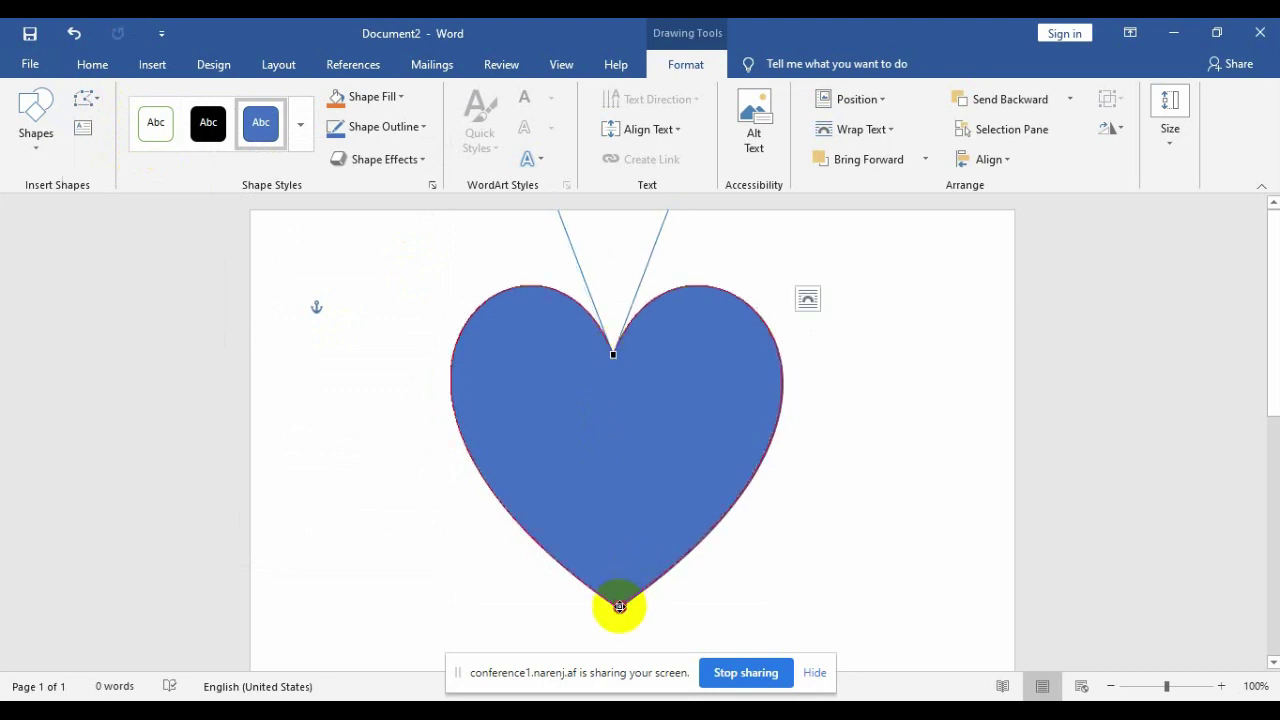
mouse_move(620, 606)
mouse_down()
mouse_move(612, 541)
mouse_move(614, 600)
mouse_up()
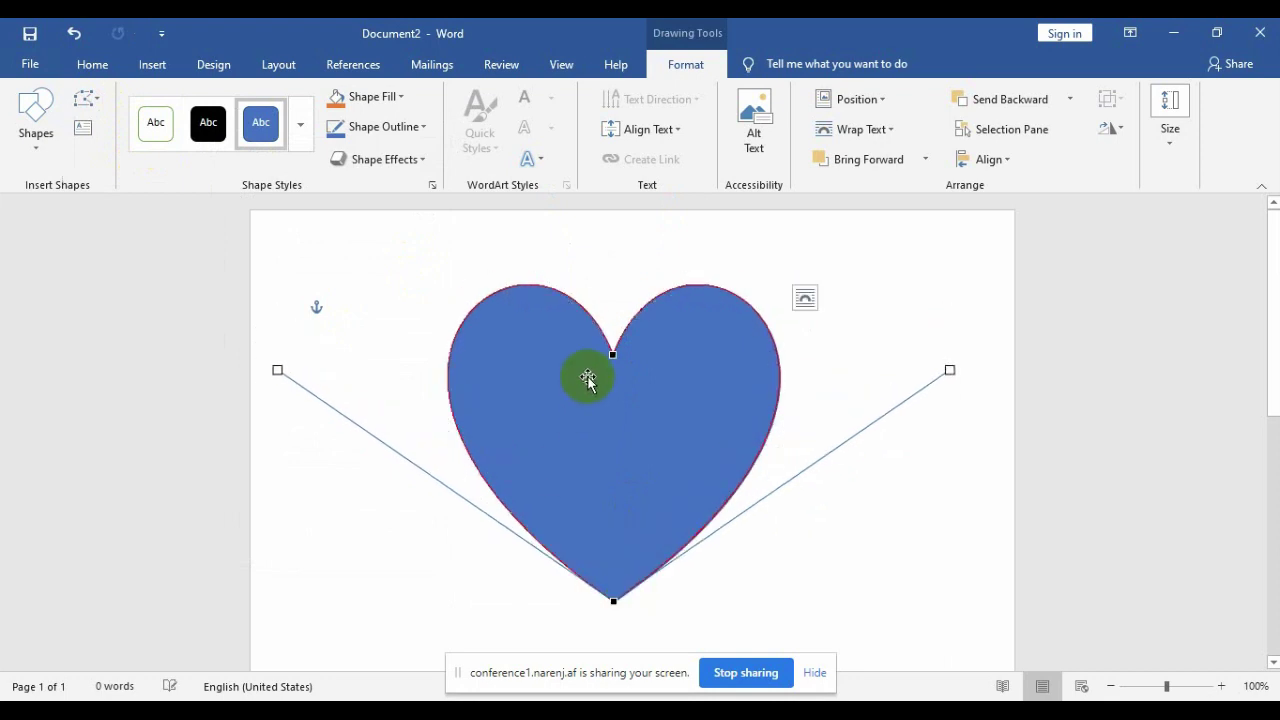
drag(610, 335, 609, 301)
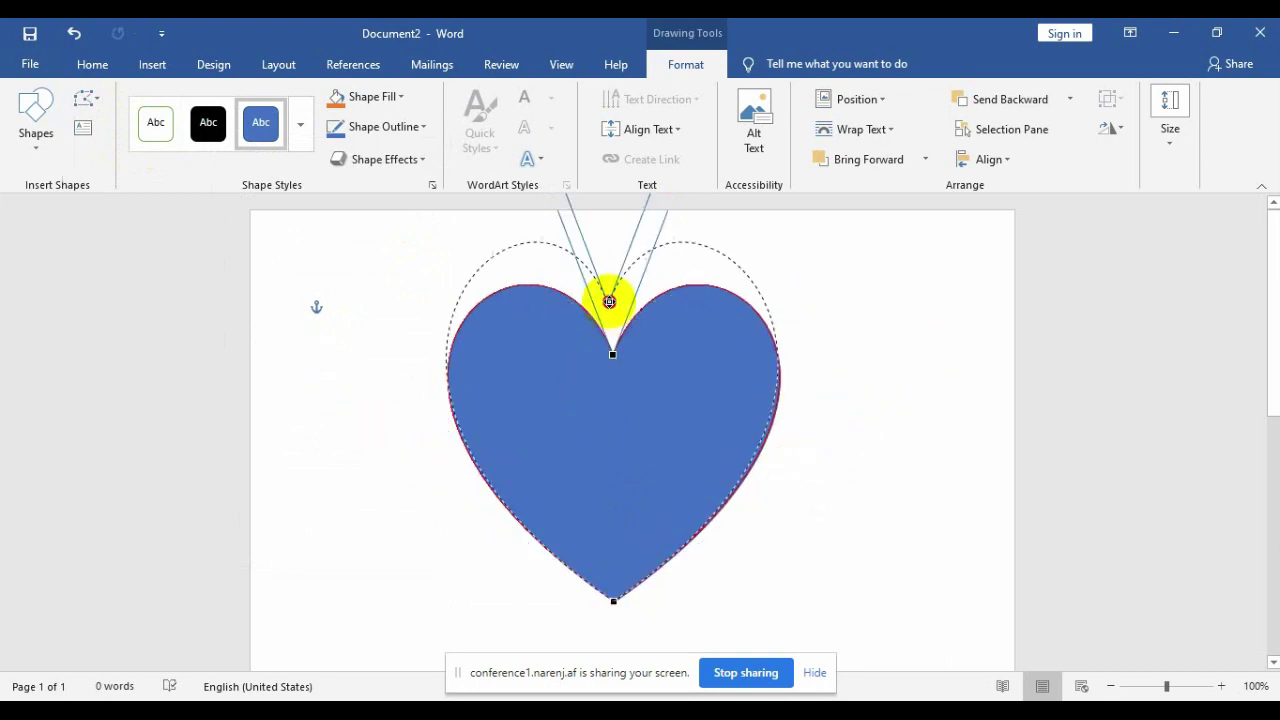
click(614, 600)
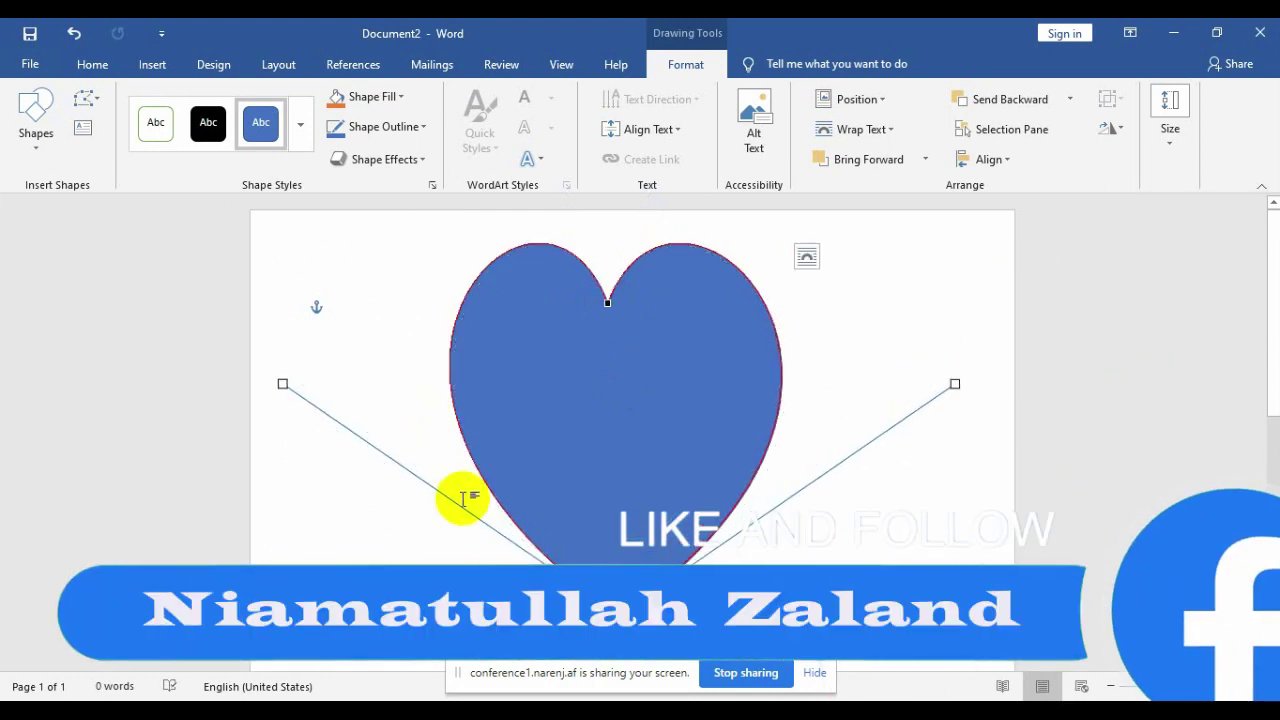
click(354, 505)
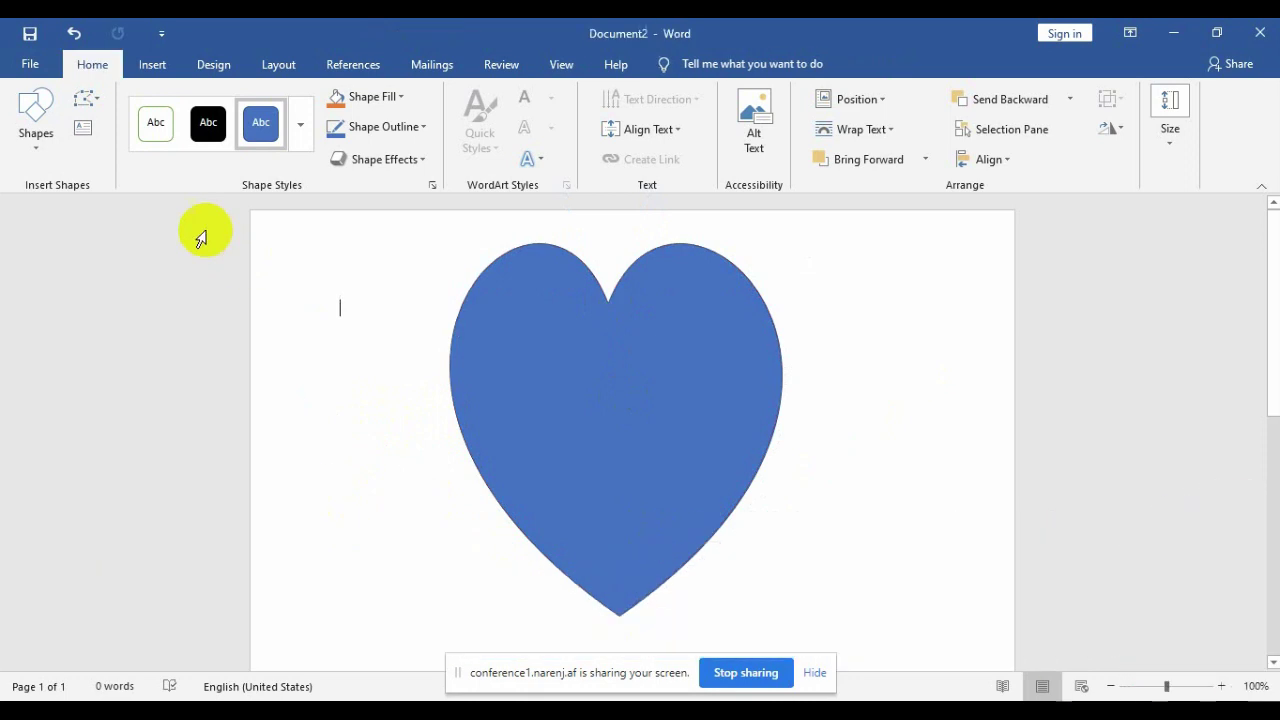
click(549, 380)
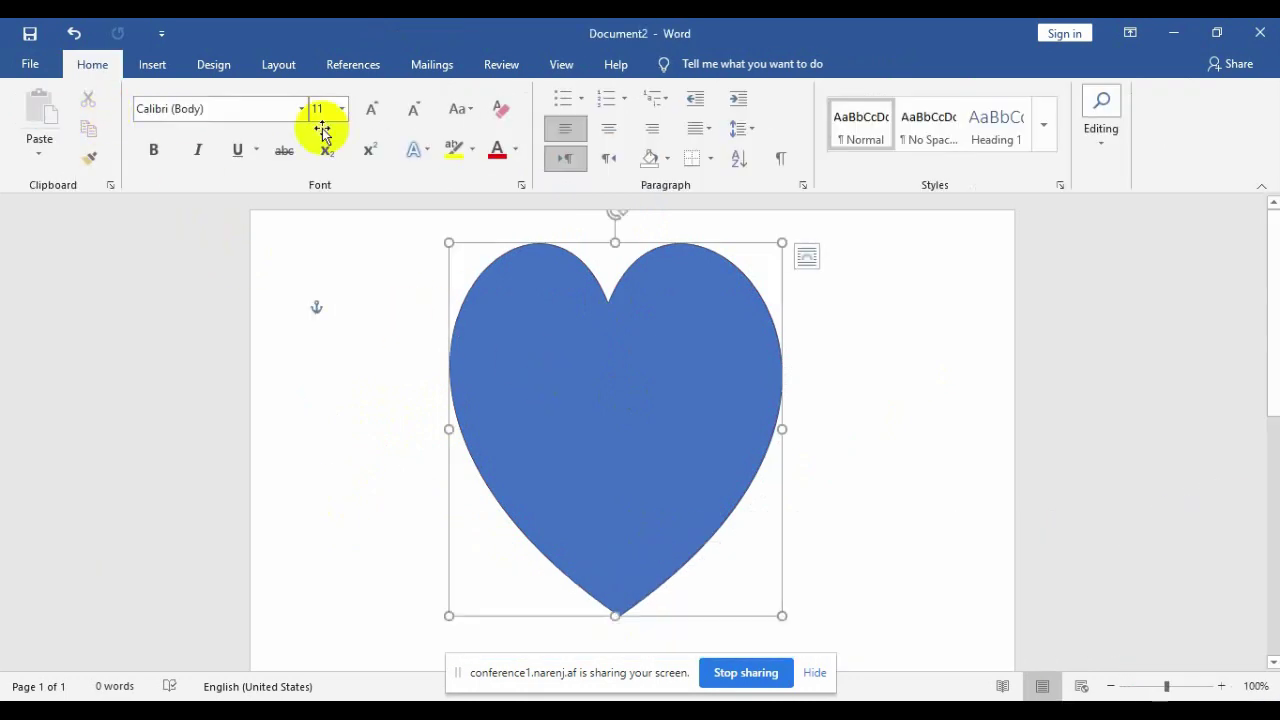
click(686, 64)
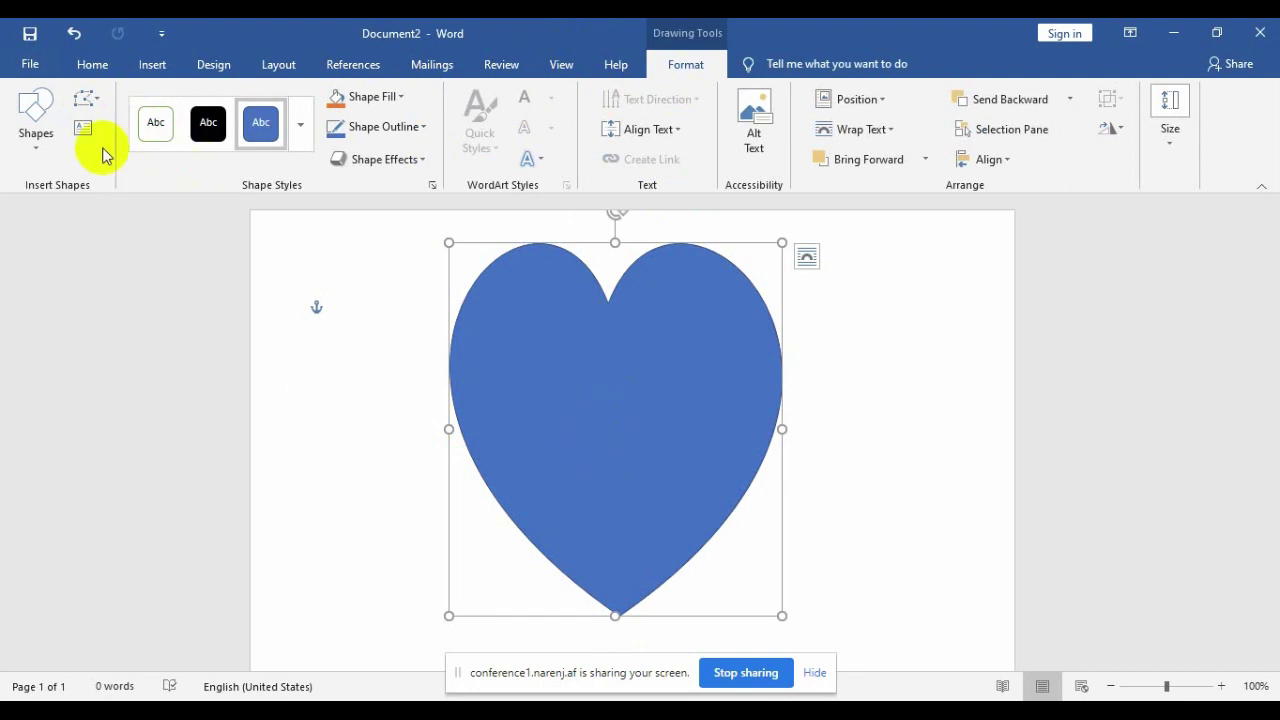
click(80, 127)
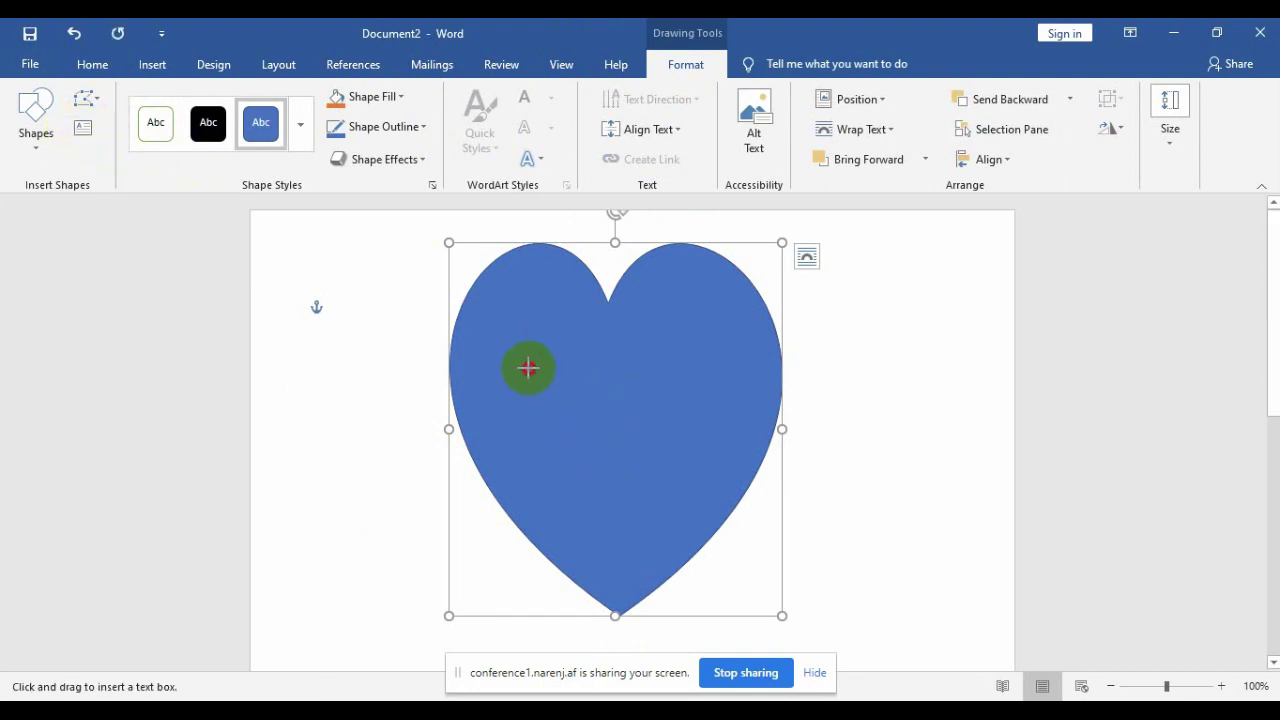
drag(528, 368, 711, 468)
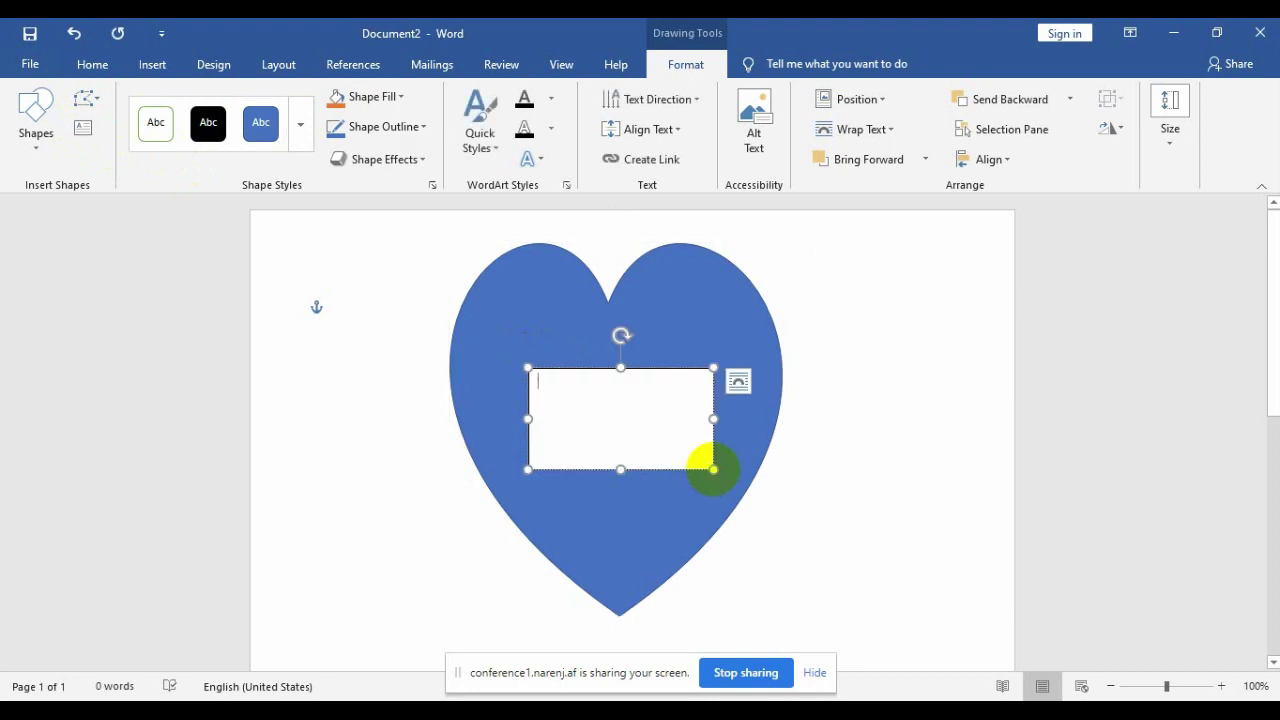
text(djfdjflkdsjfkdlsjfdslkj)
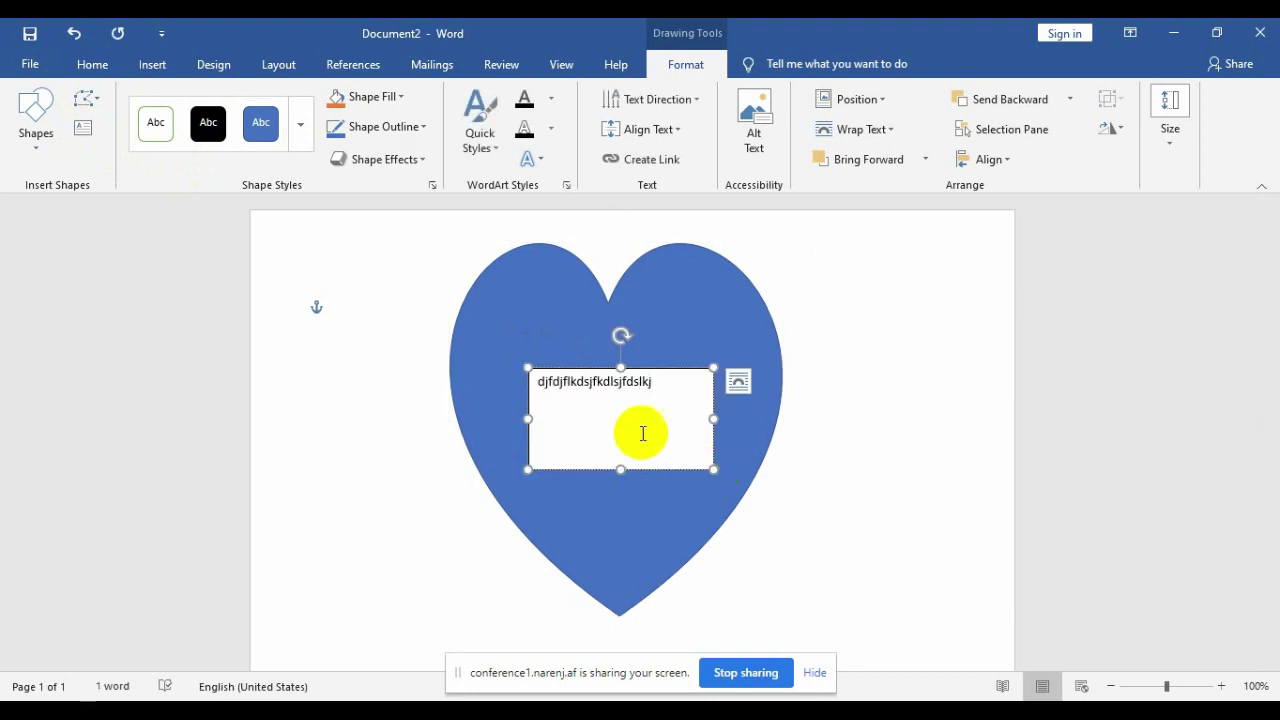
click(606, 326)
click(617, 388)
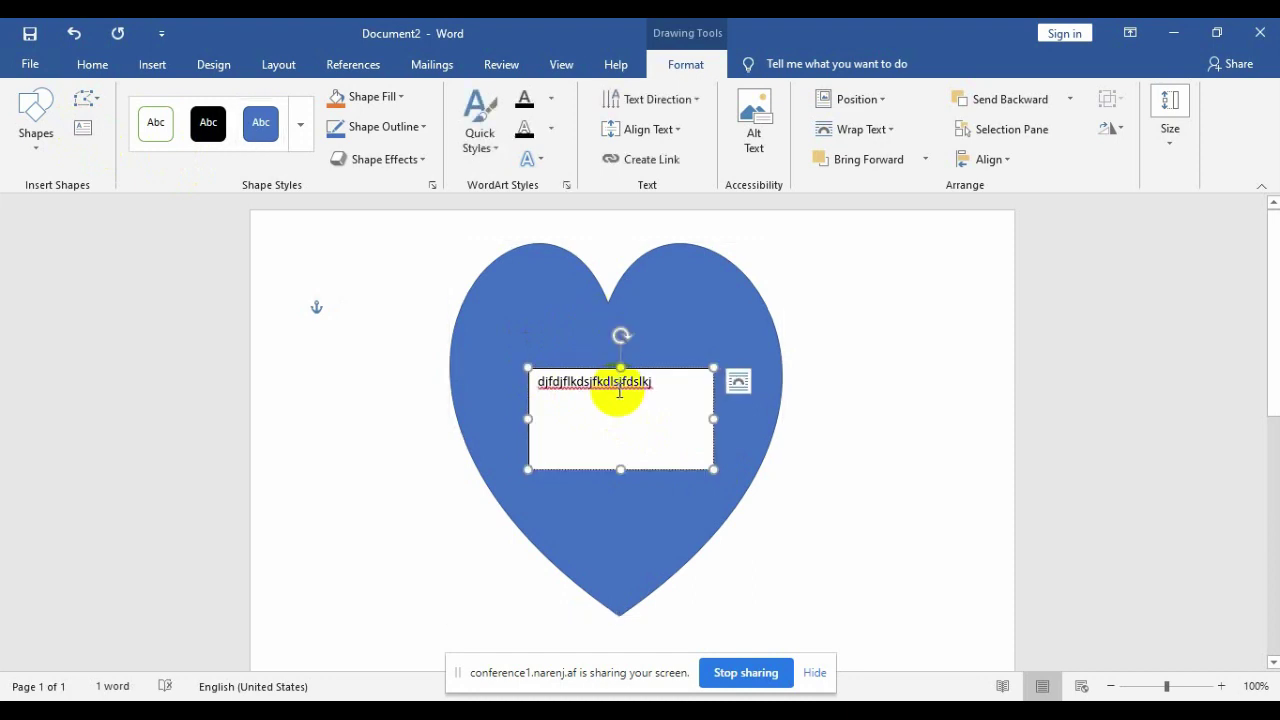
key(ctrl+z)
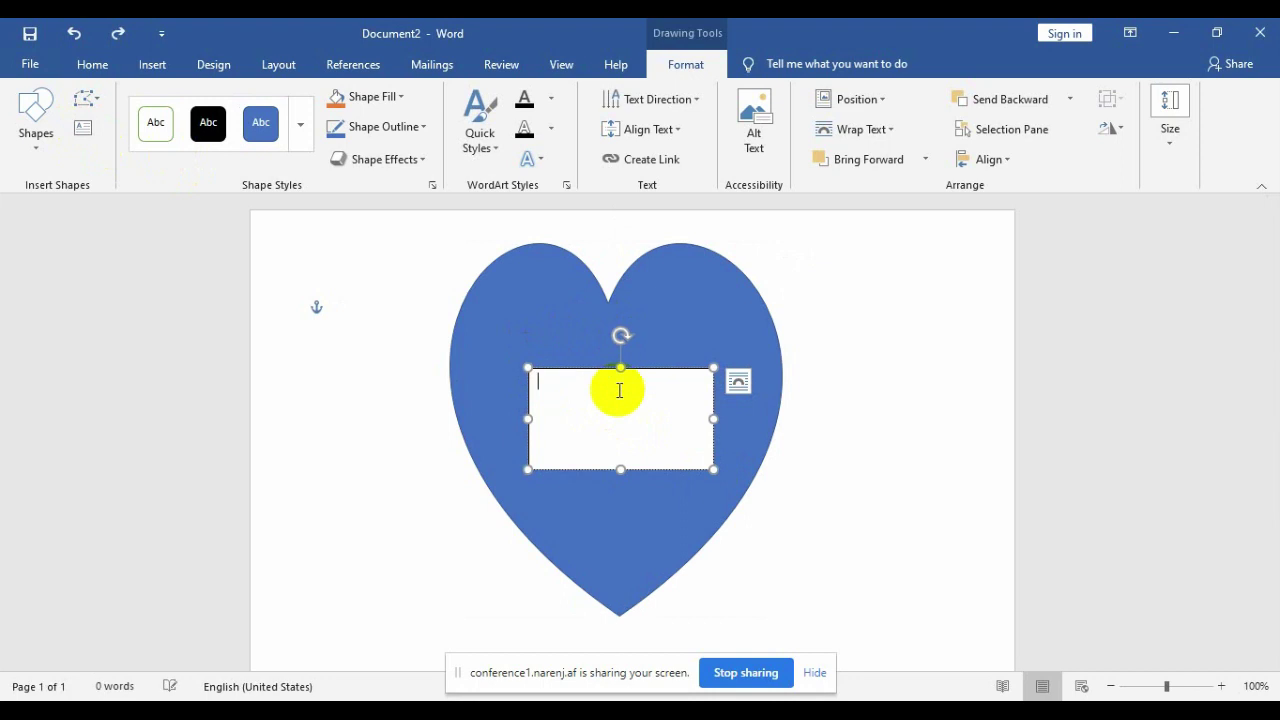
key(ctrl+z)
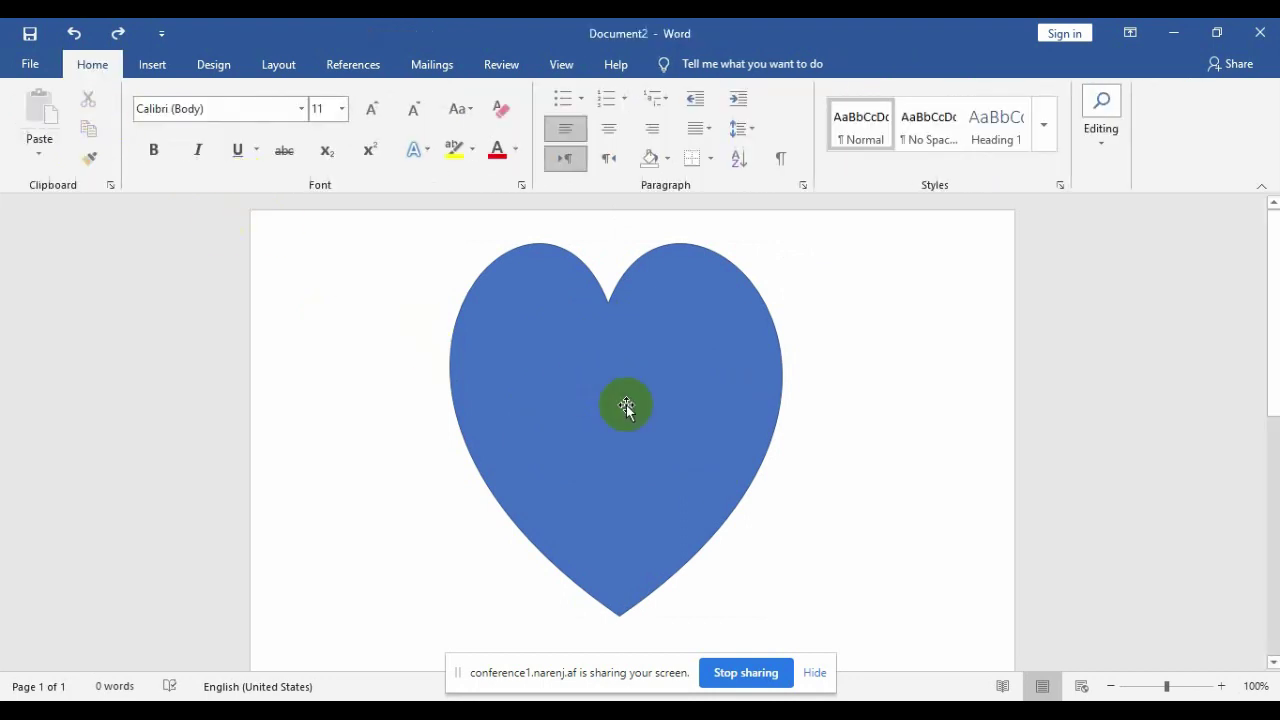
Add the text 'dsjfkdsjkfljsdlfk asf sda f adsf dsa fadsfdsf' inside the heart.
click(636, 414)
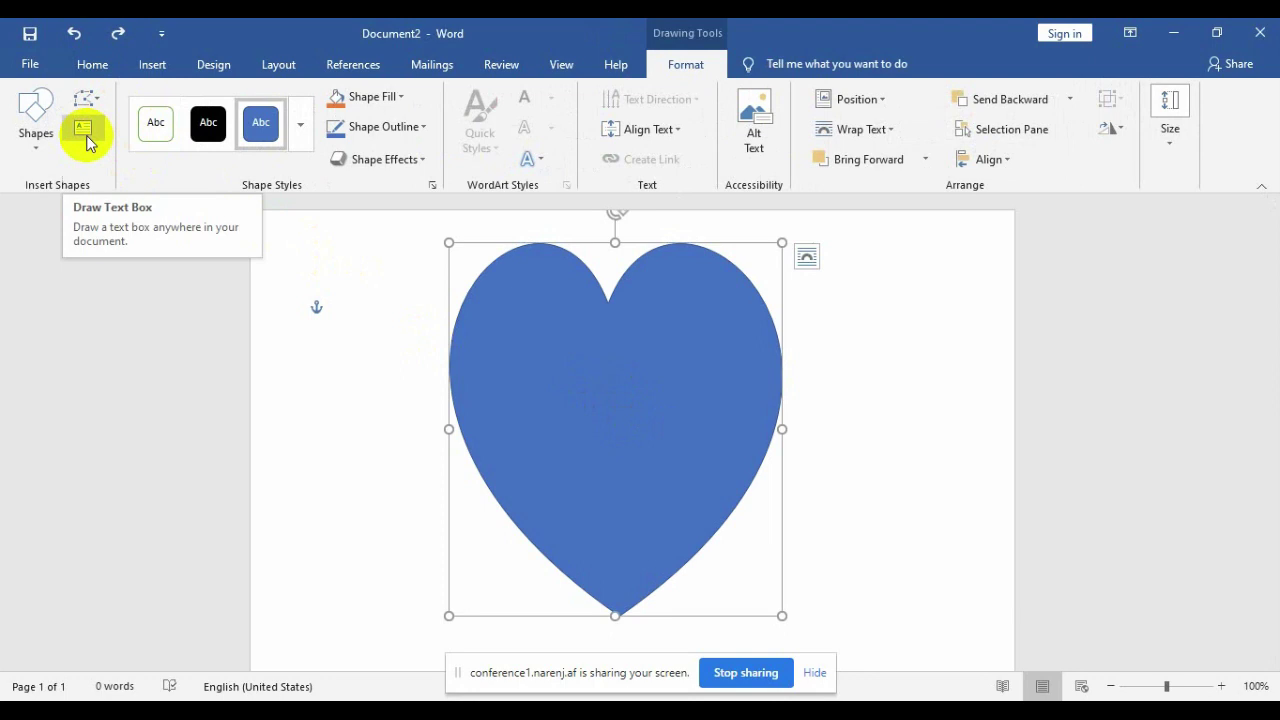
drag(600, 353, 622, 402)
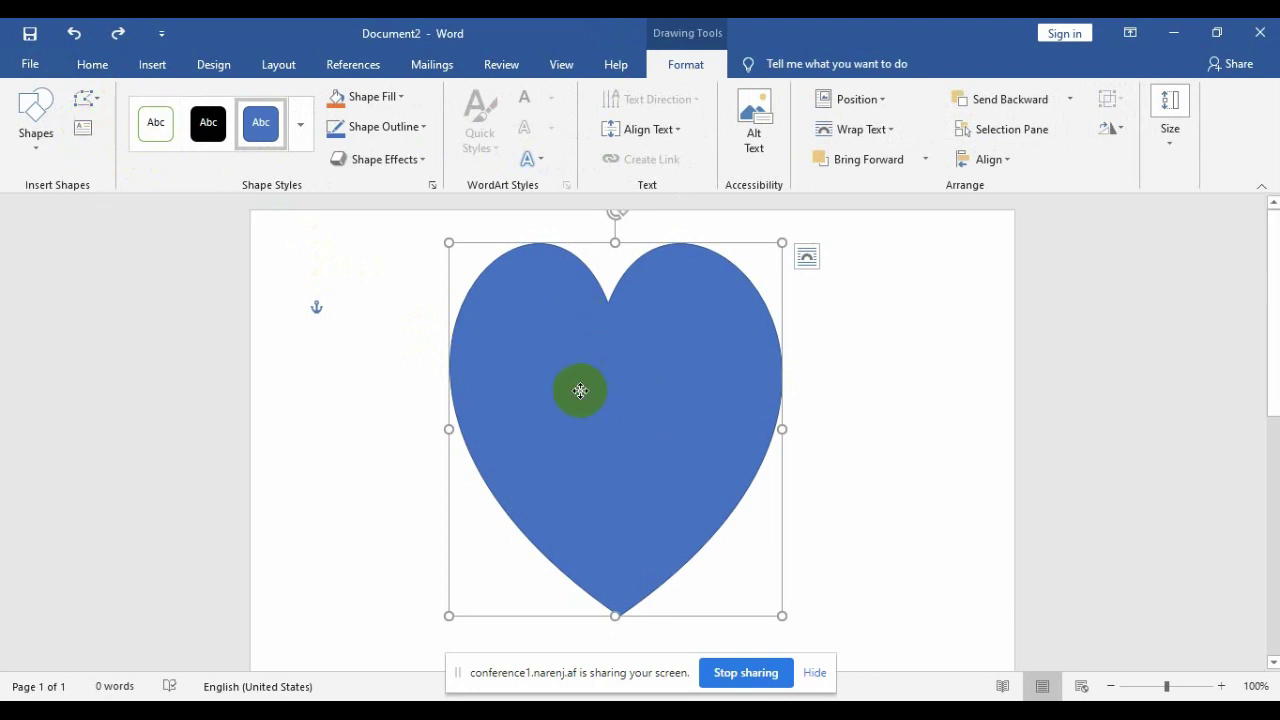
right_click(580, 391)
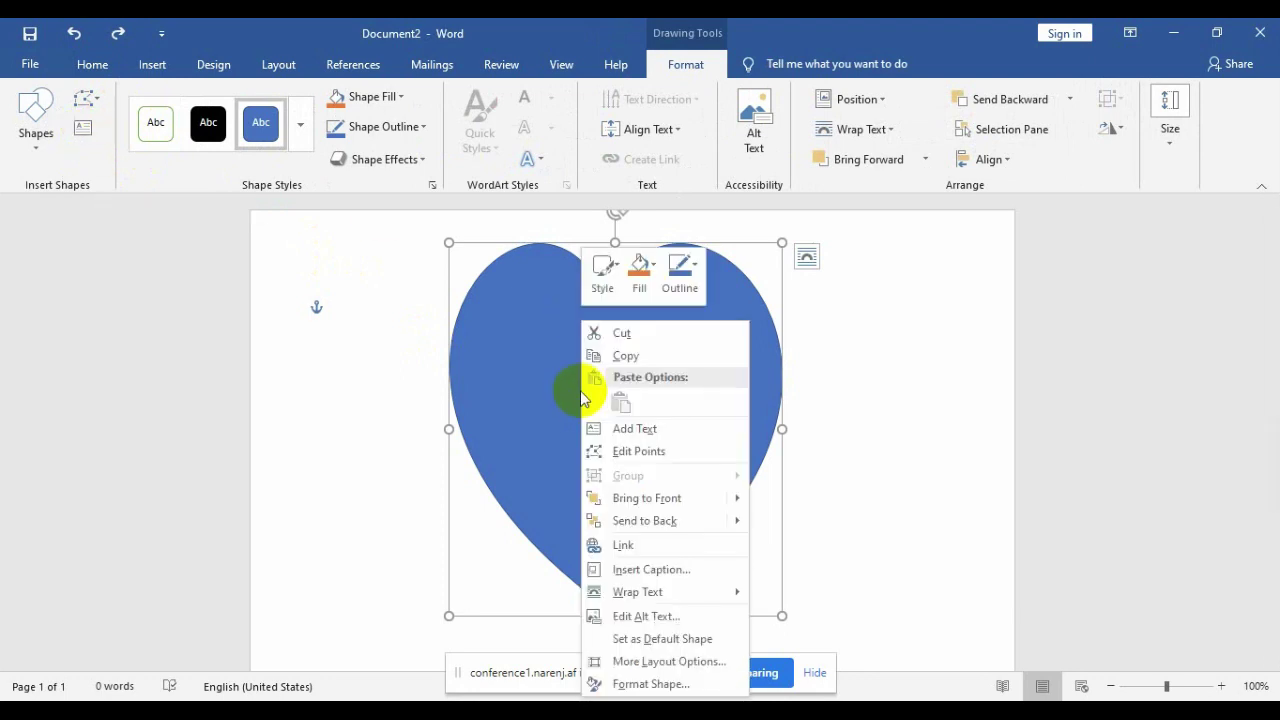
click(666, 432)
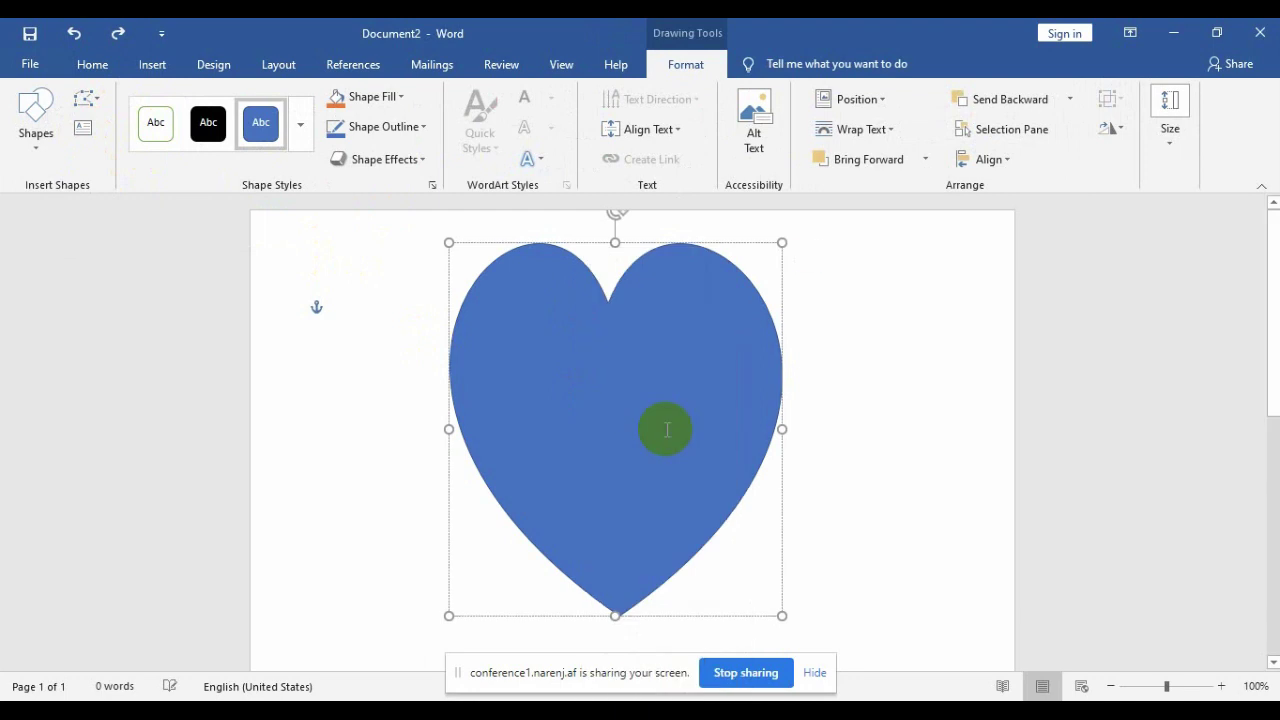
text(dsjfkdsjkfljsdlfk)
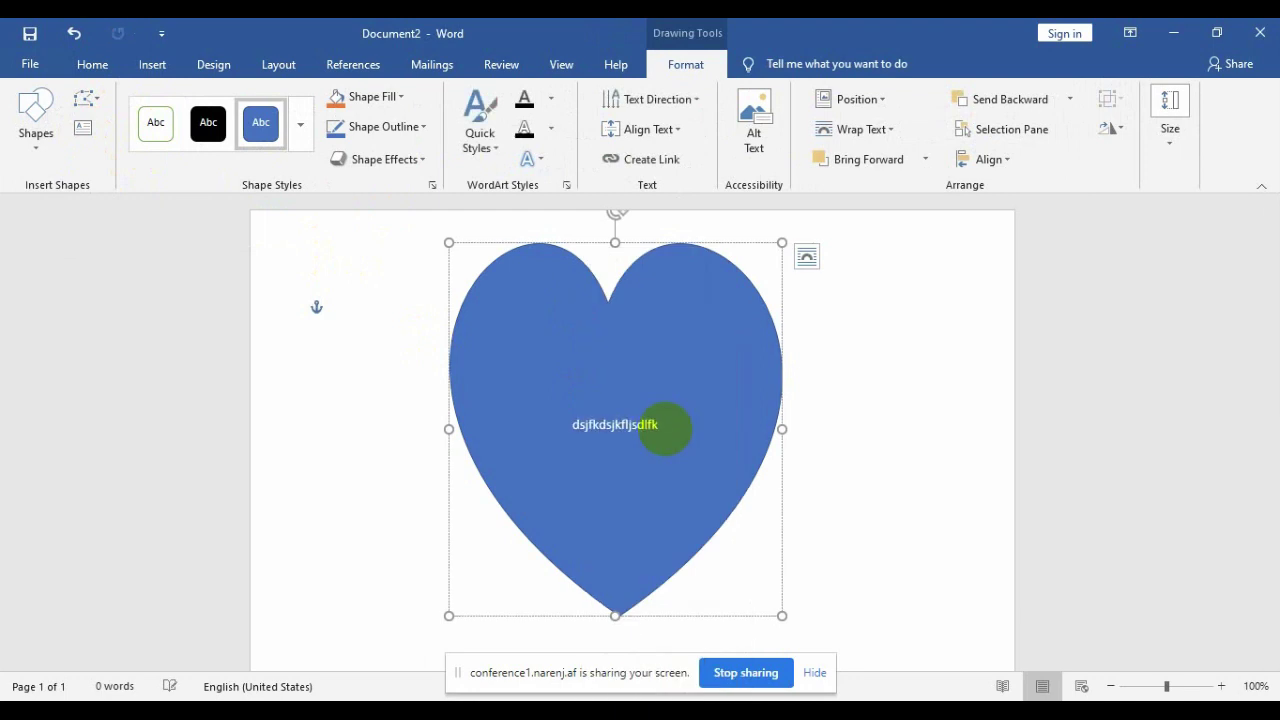
text( asf sda f adsf dsa fadsfdsf)
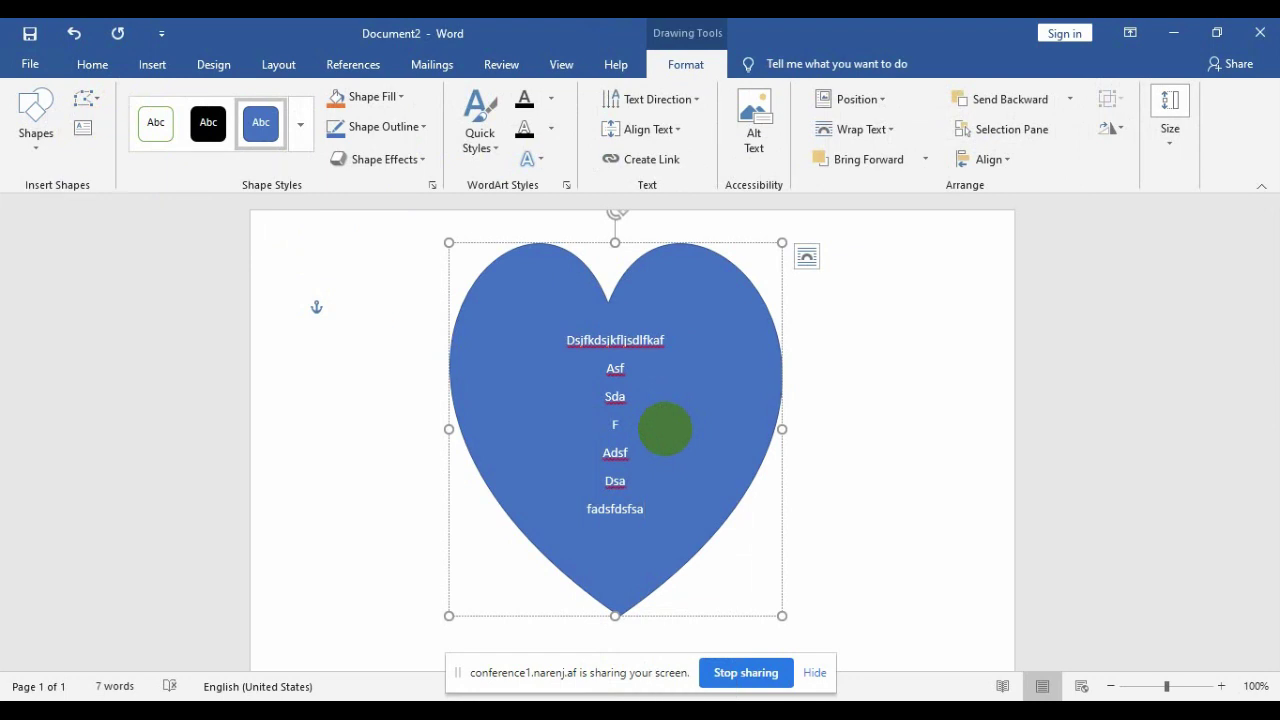
Remove every line of text from the heart, leaving the shape empty and selected.
key(ctrl+z)
key(ctrl+z)
key(ctrl+z)
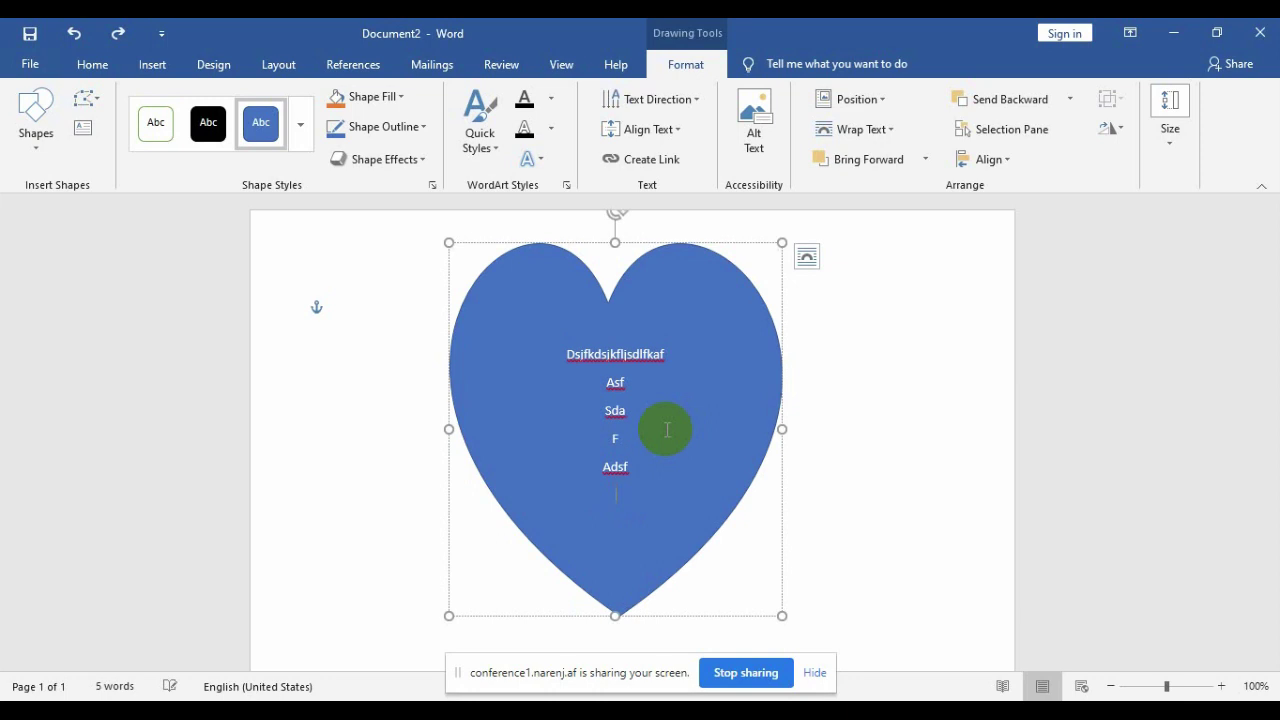
double_click(549, 364)
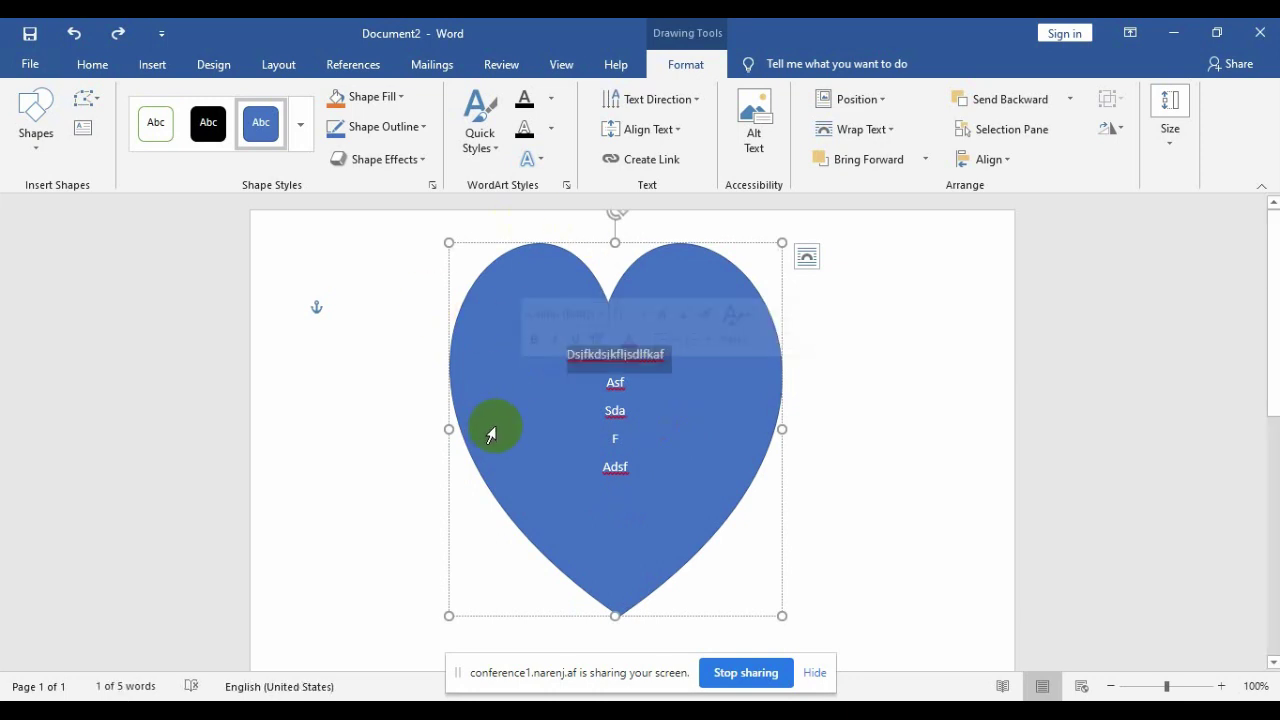
click(520, 428)
click(386, 500)
click(527, 487)
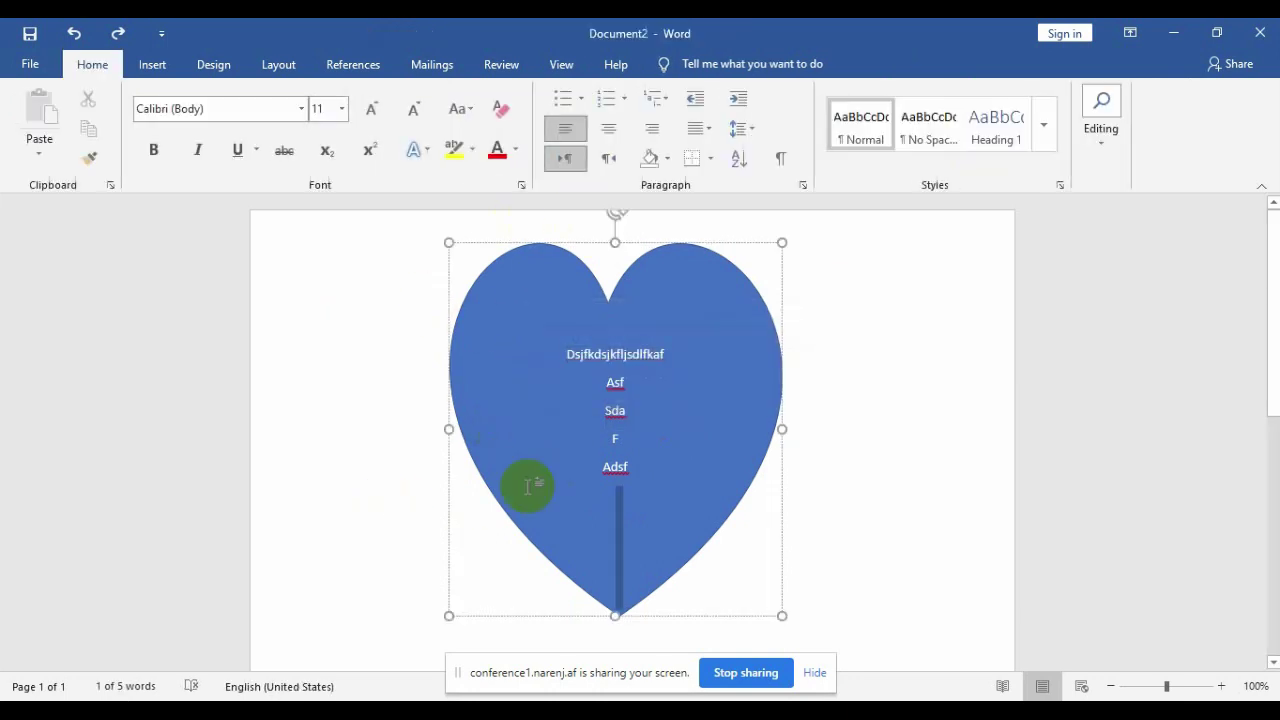
double_click(491, 377)
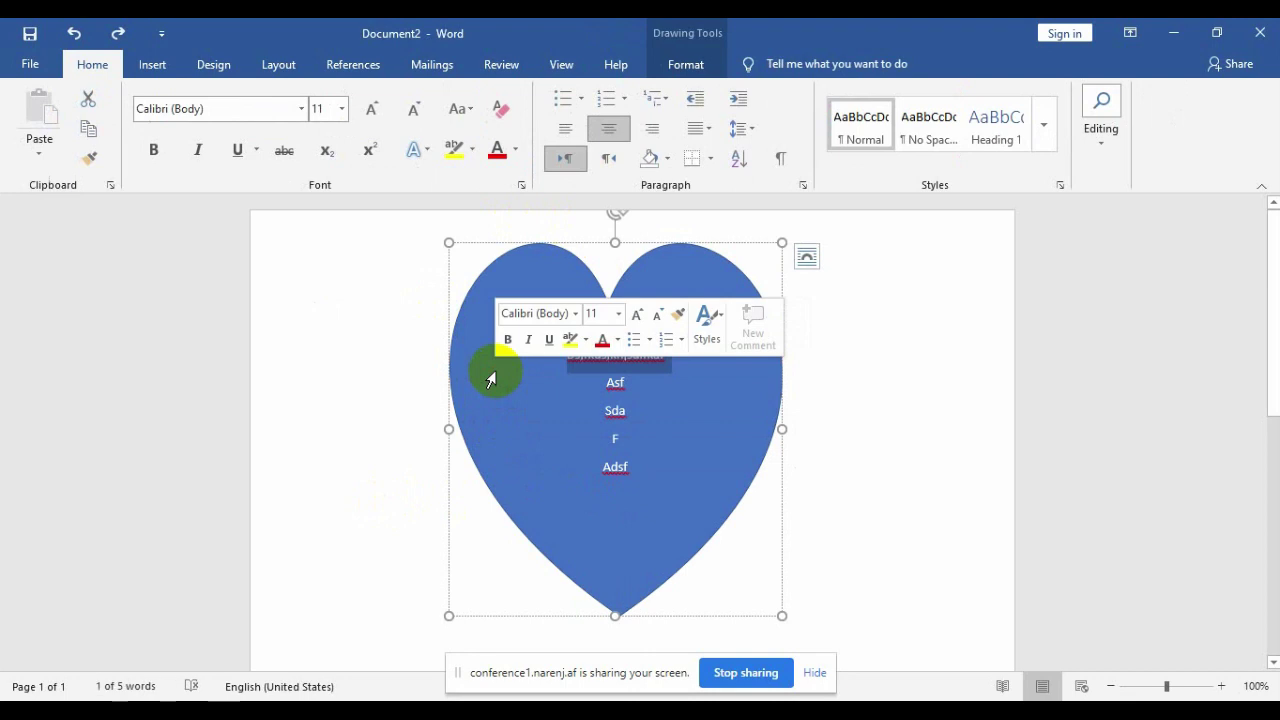
key(ctrl+z)
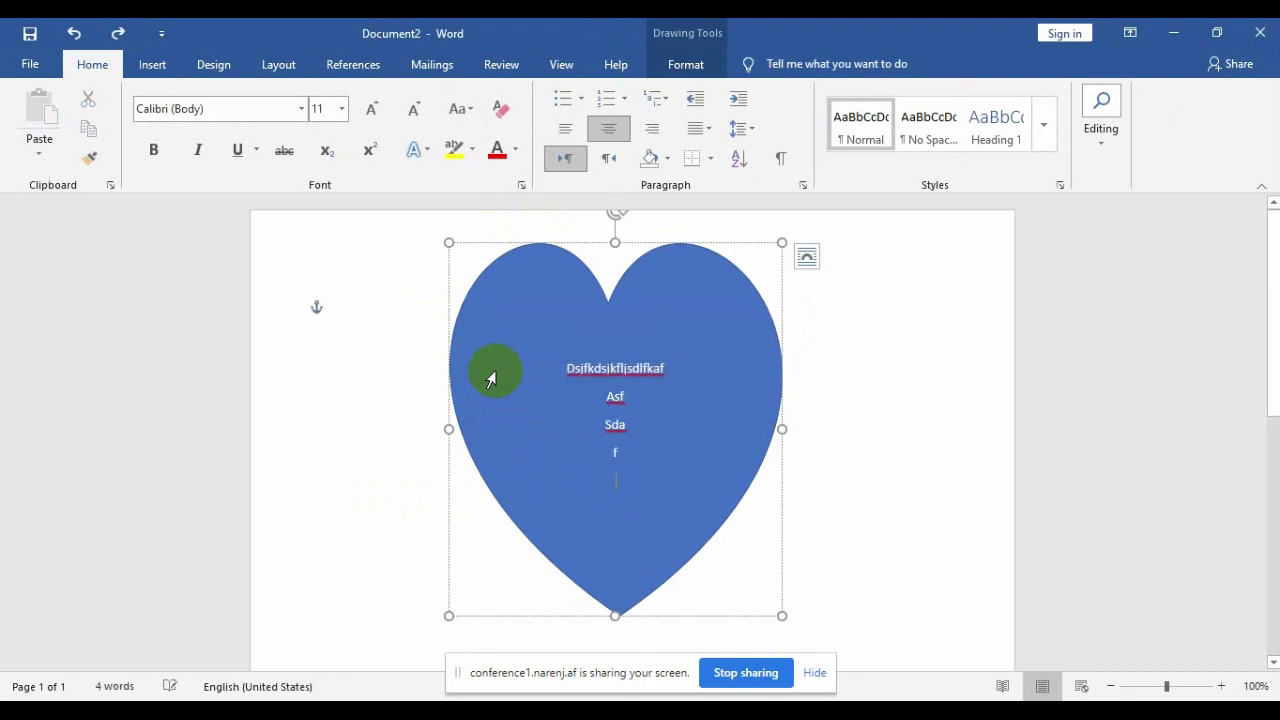
key(BackSpace)
key(ctrl+z)
key(ctrl+z)
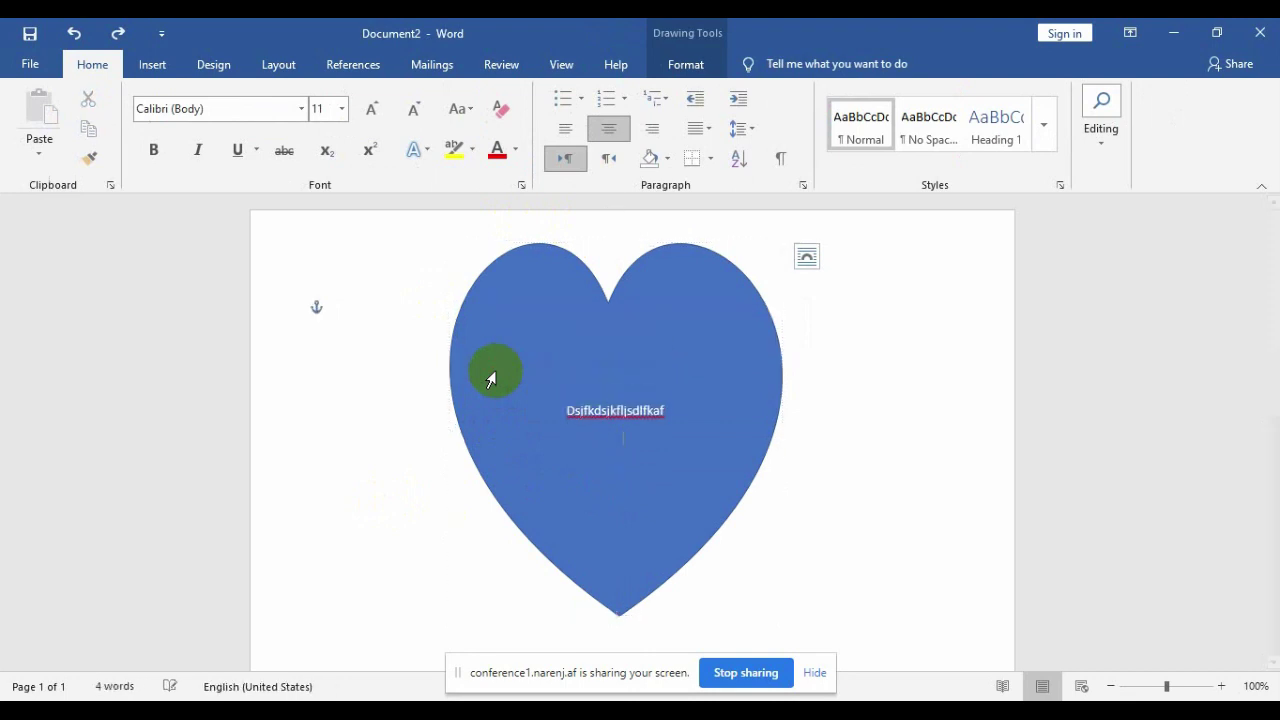
key(ctrl+z)
key(ctrl+z)
click(497, 376)
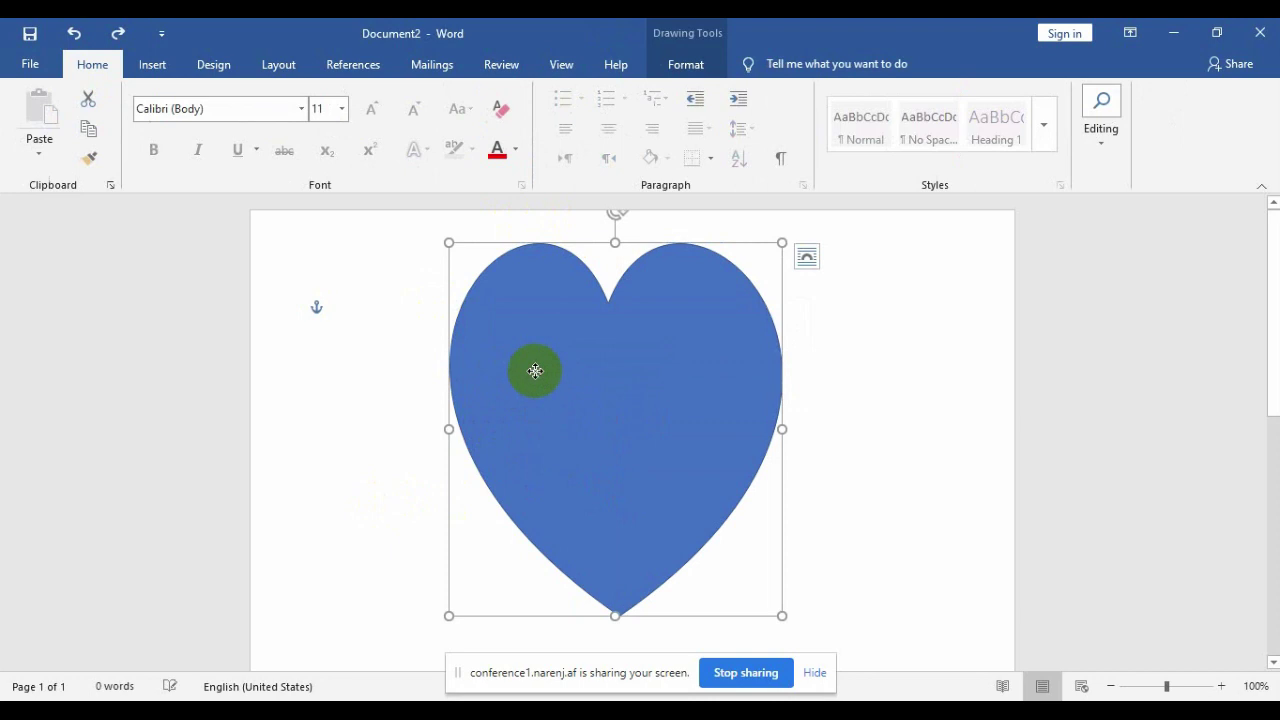
Apply the orange gradient shape style from row 6, column 3 to the heart.
click(692, 67)
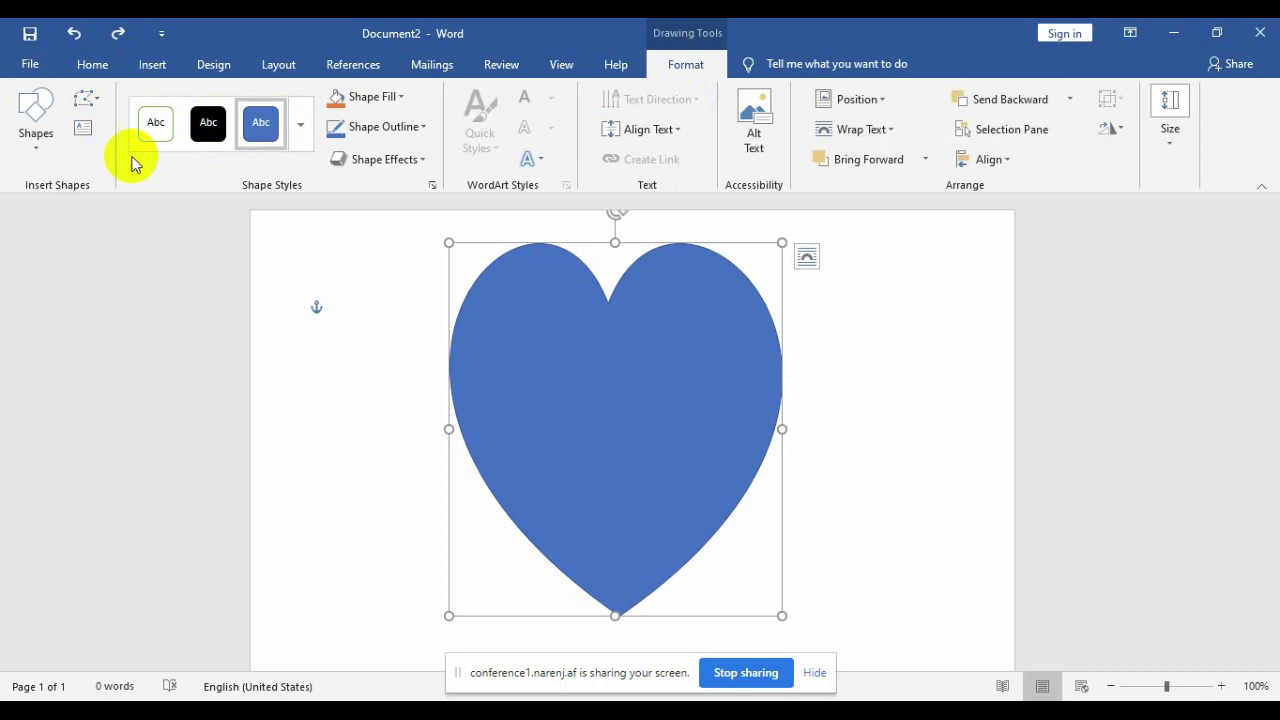
click(300, 126)
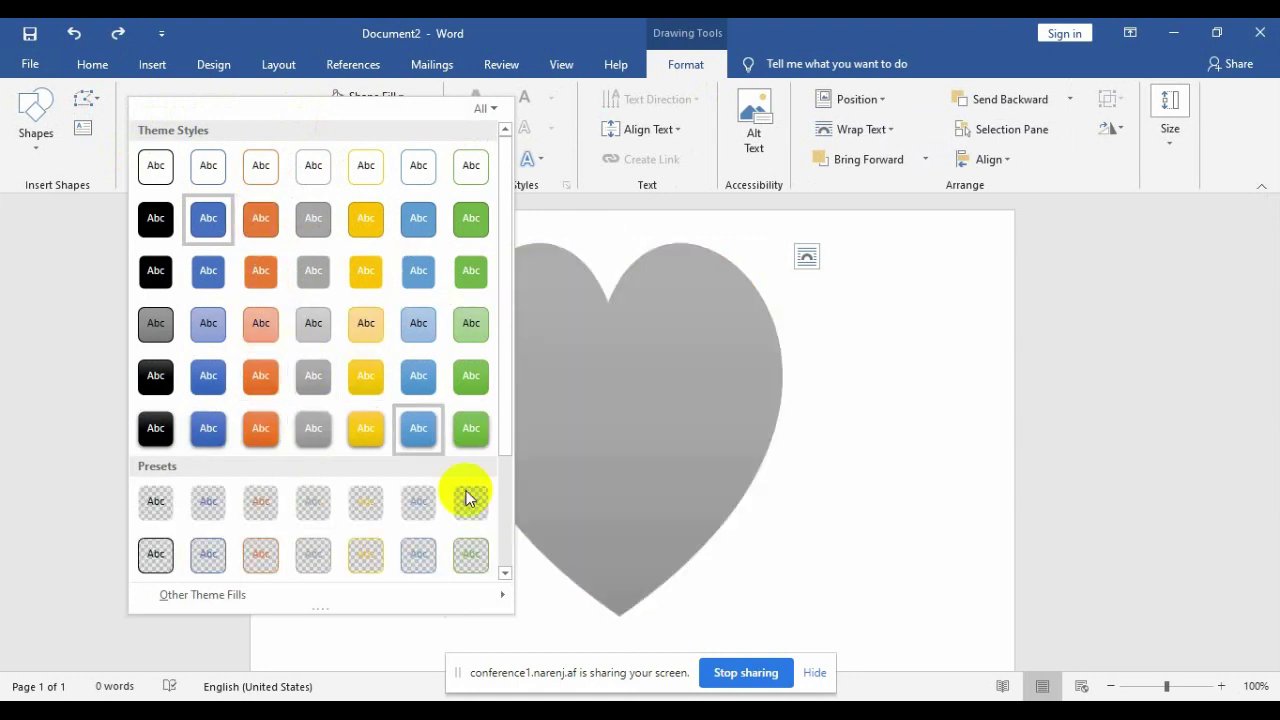
drag(506, 447, 515, 578)
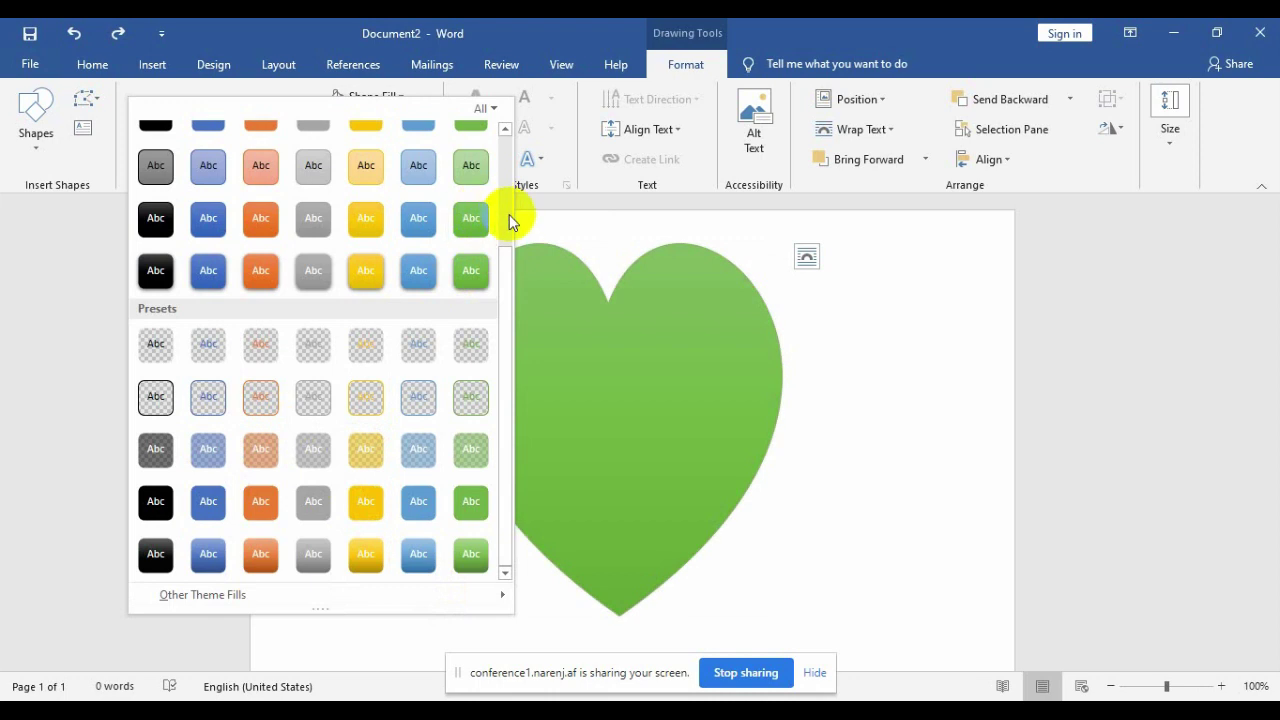
click(497, 165)
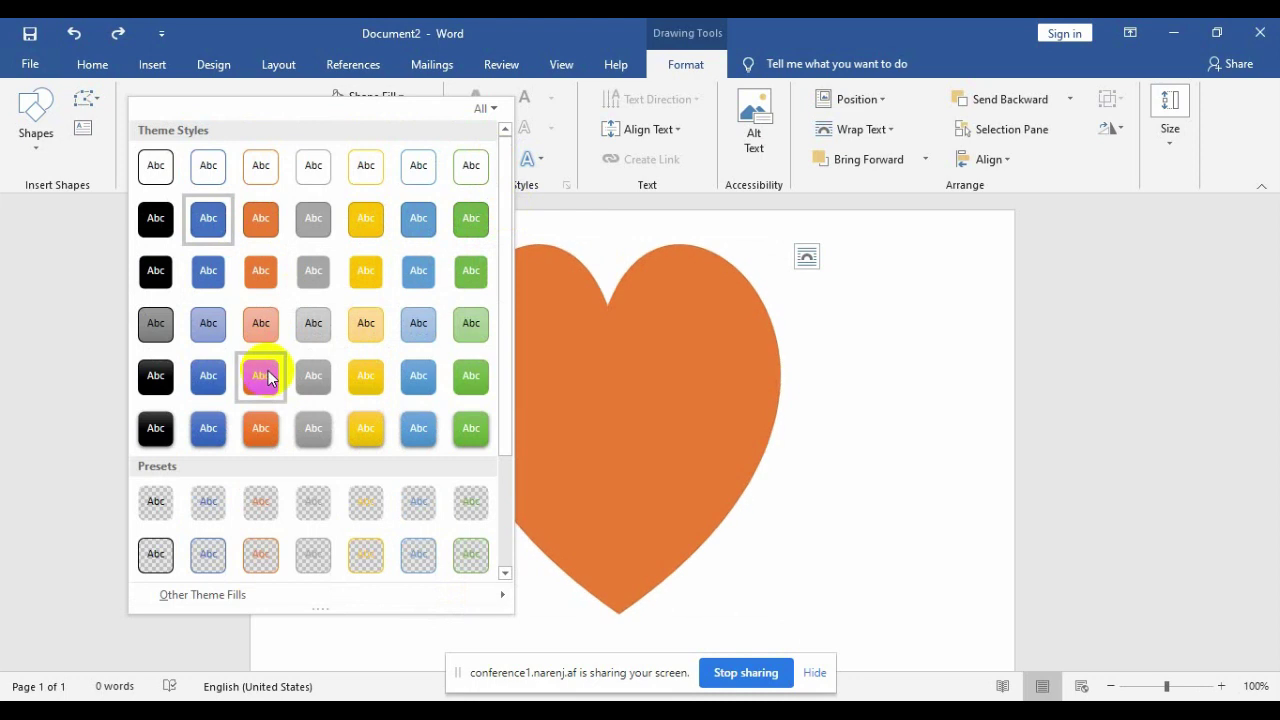
click(261, 428)
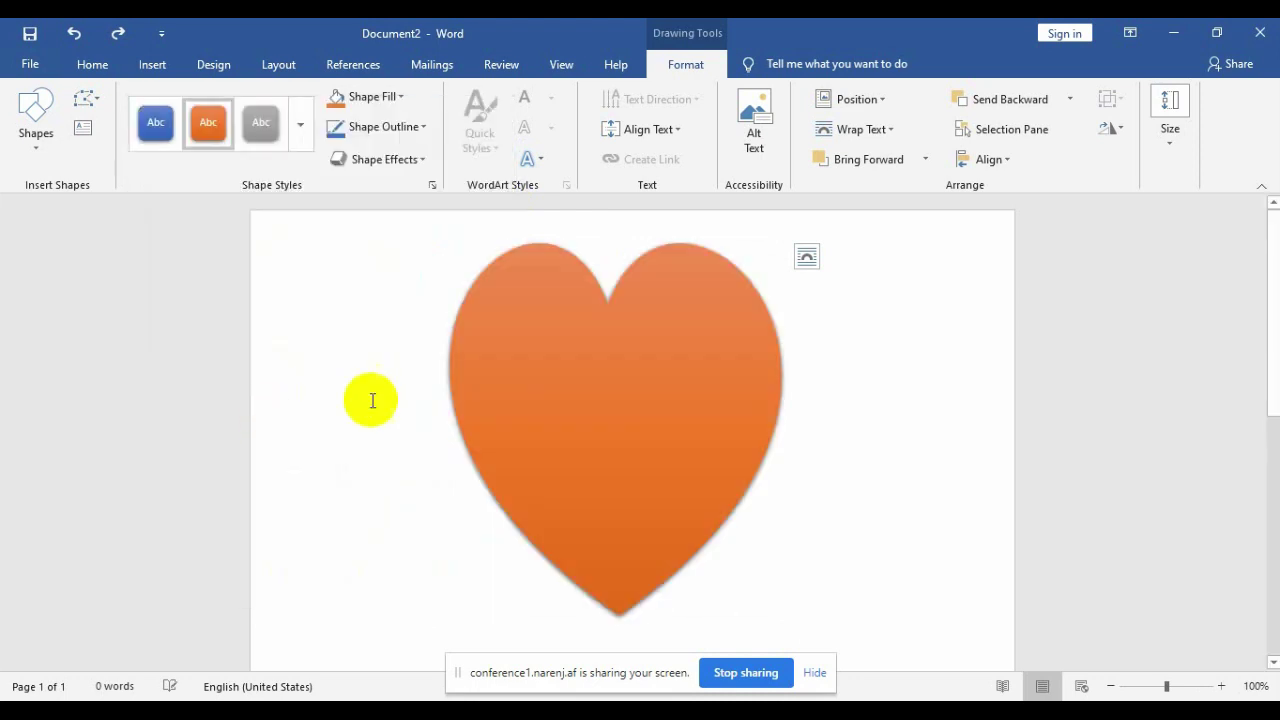
click(509, 340)
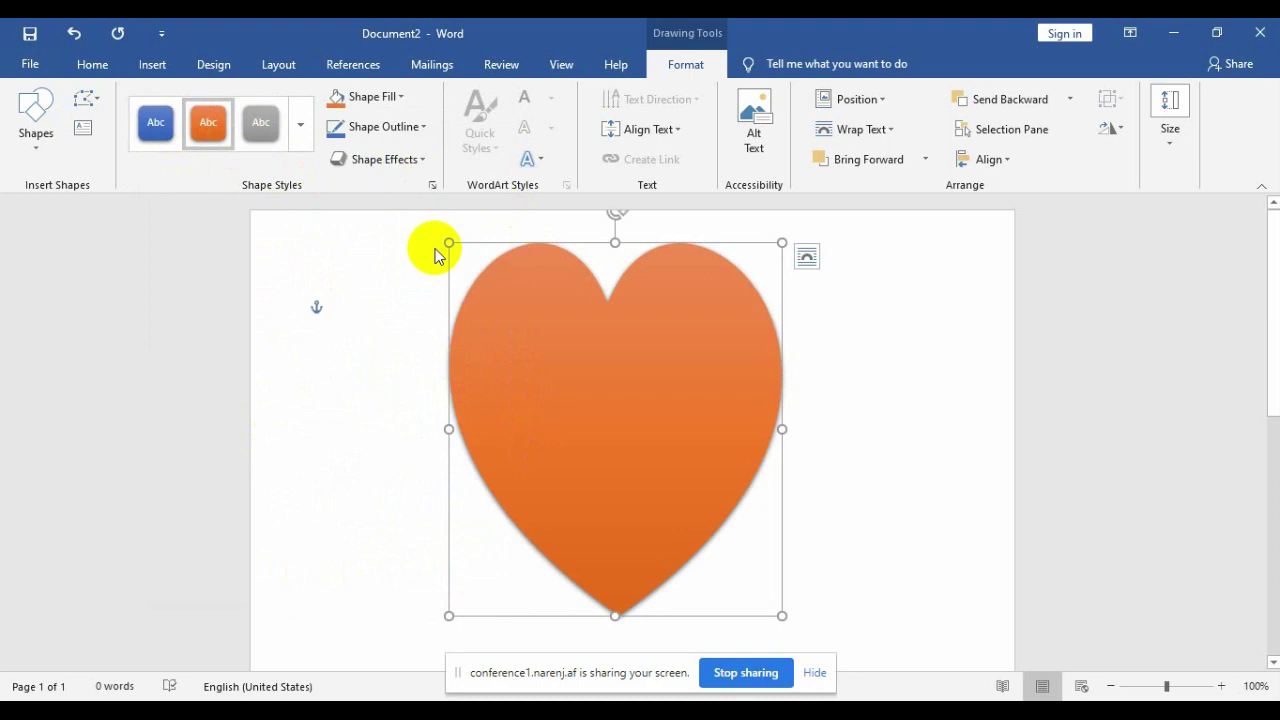
Fill the heart with the Dark Red standard colour.
click(401, 98)
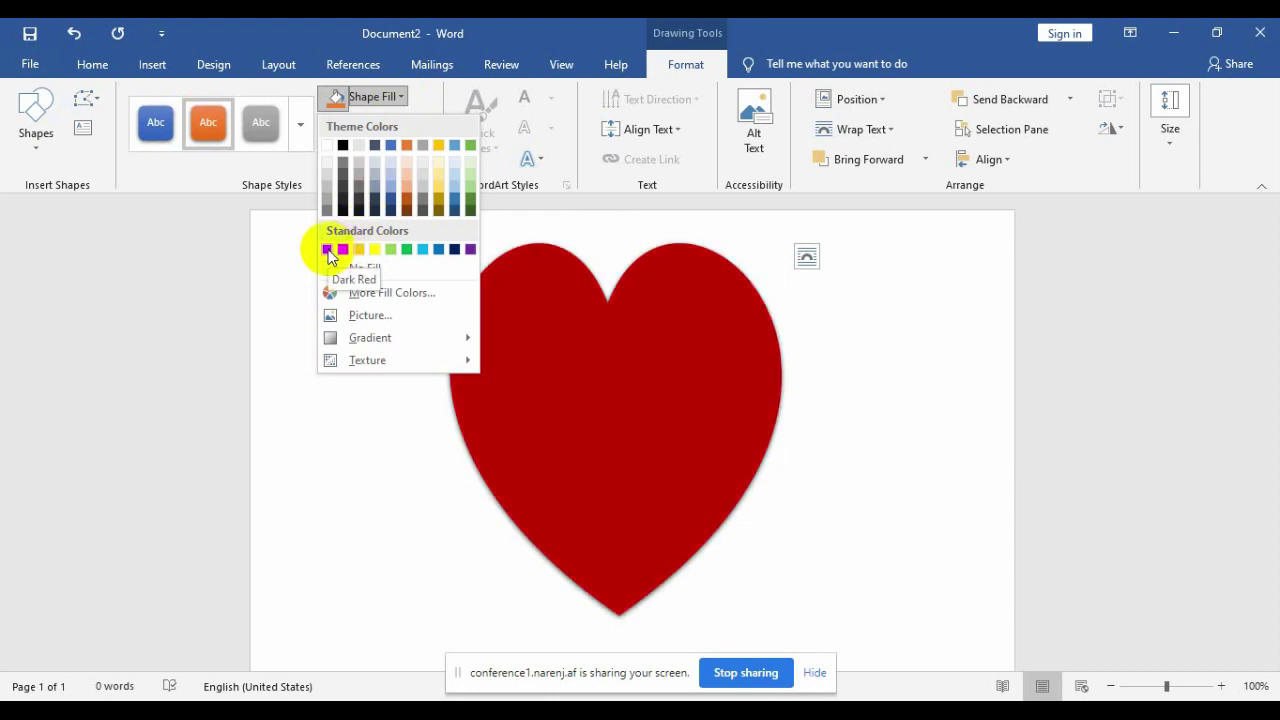
click(328, 251)
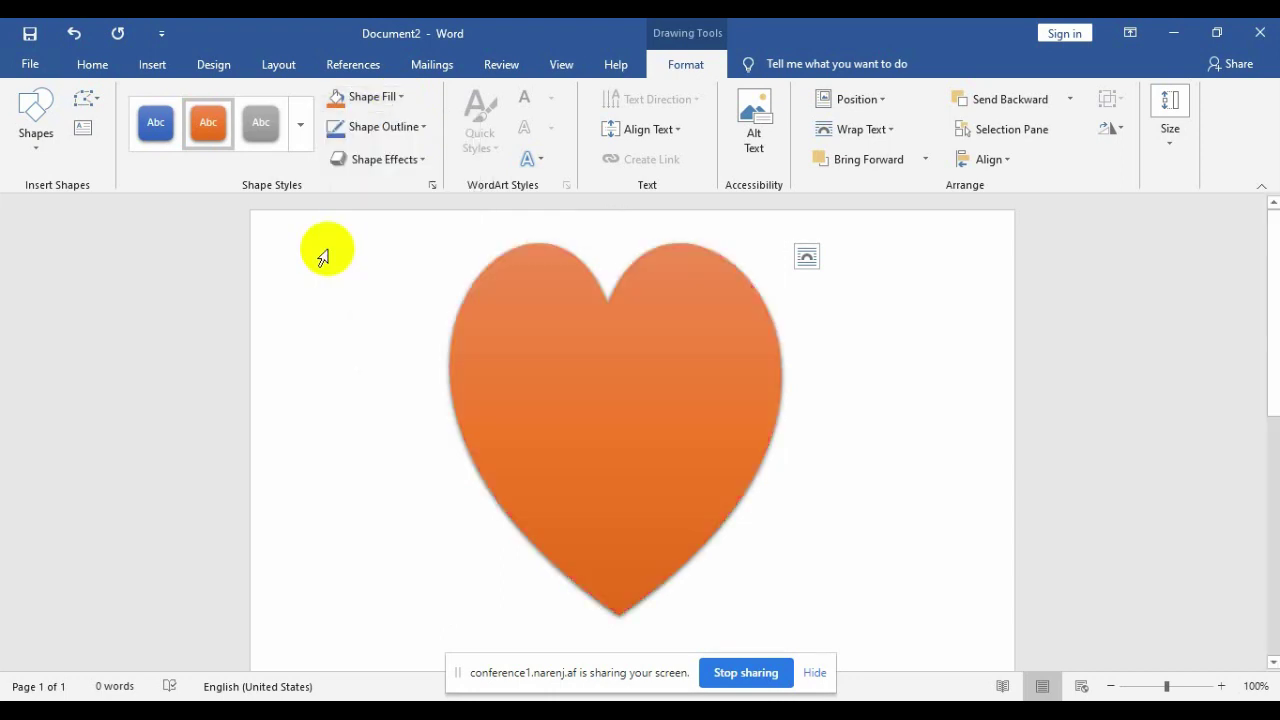
click(474, 286)
drag(553, 384, 552, 383)
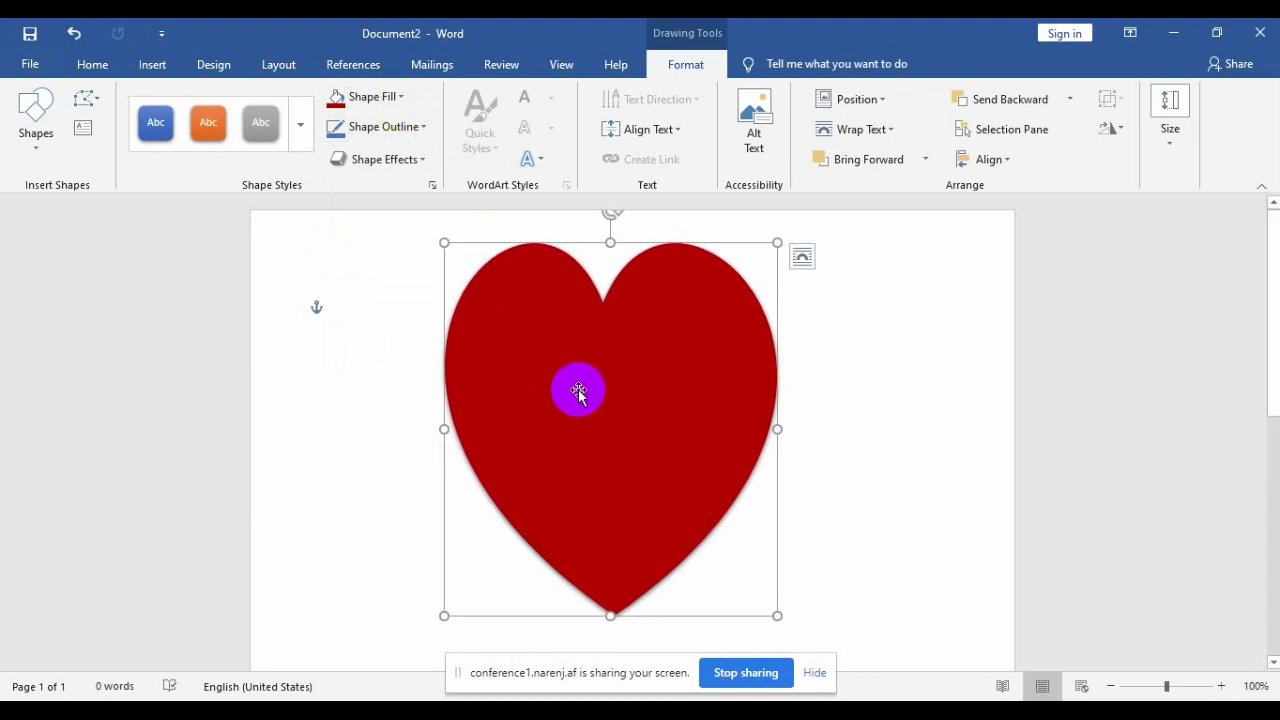
click(403, 97)
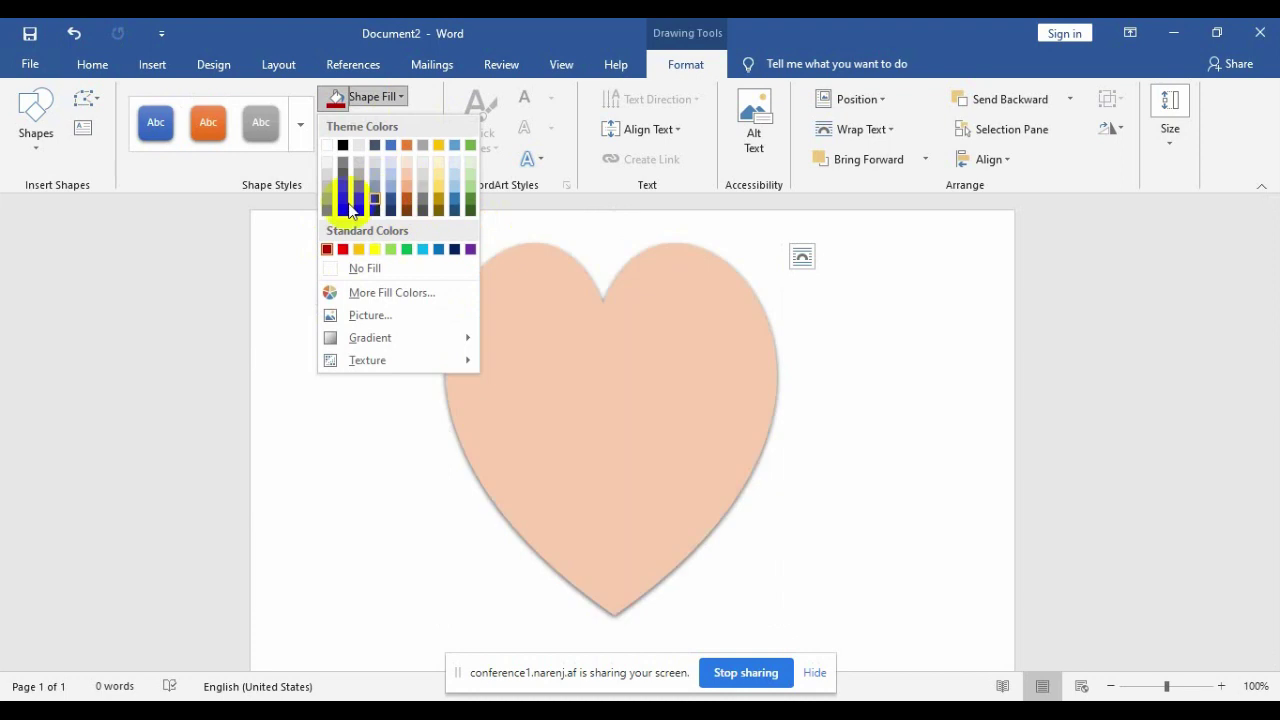
click(697, 325)
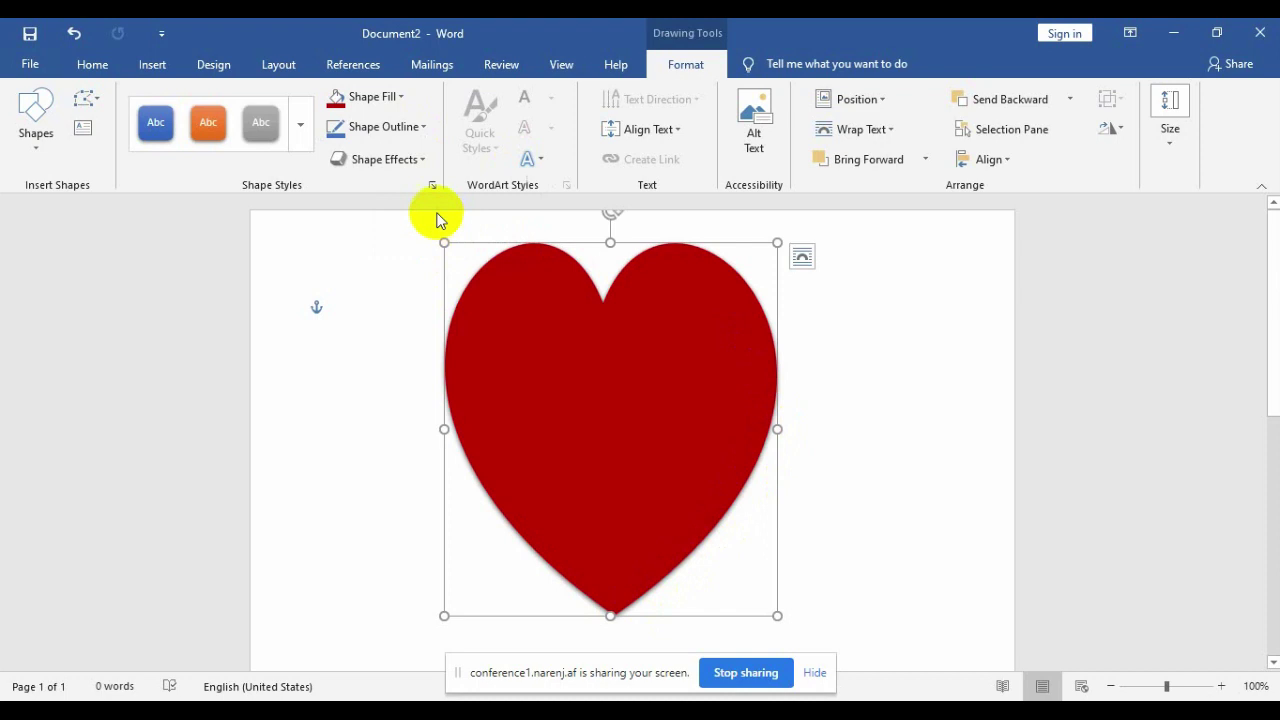
click(420, 131)
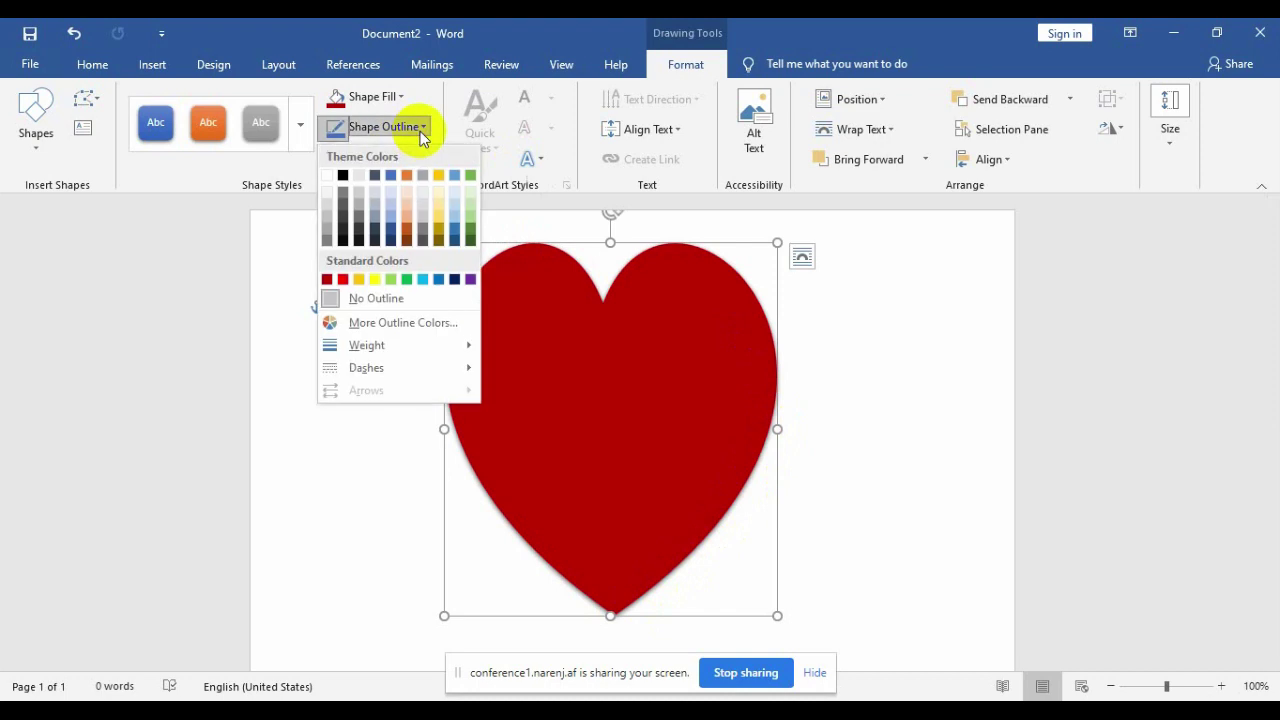
Set the heart's outline to green, 4½ pt weight, with a solid dash style.
click(407, 282)
click(543, 320)
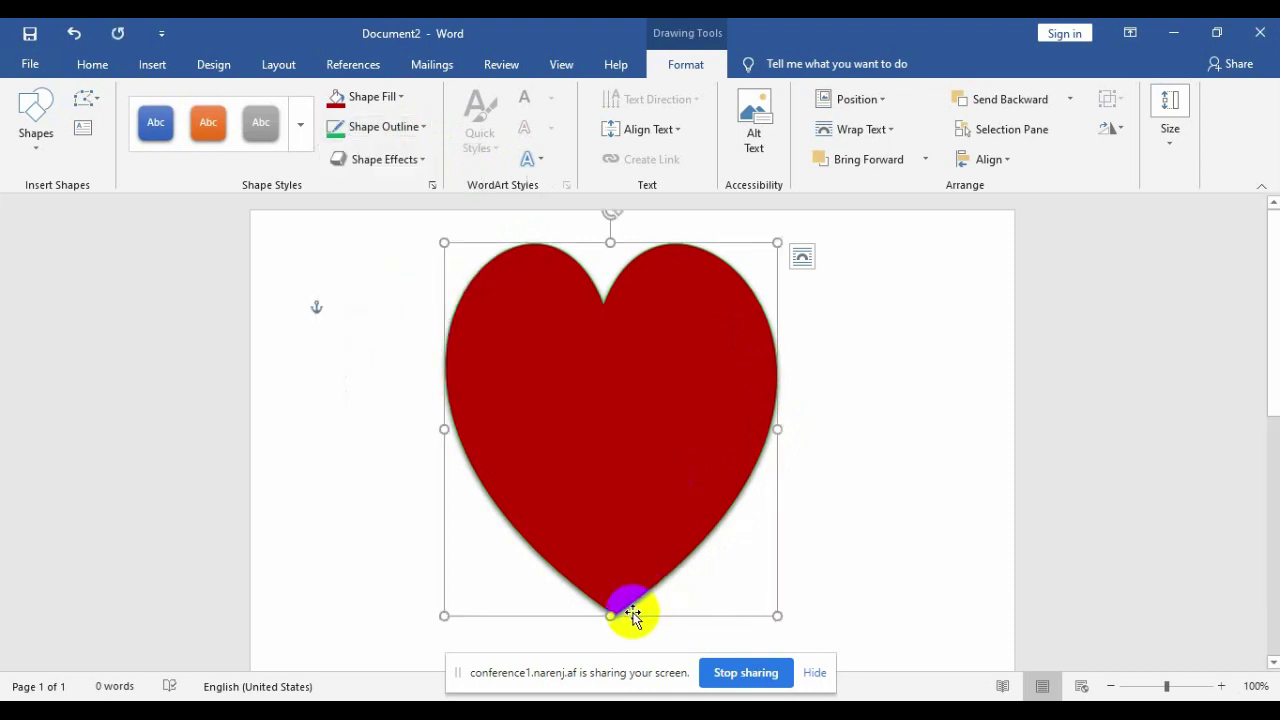
click(419, 134)
mouse_move(411, 345)
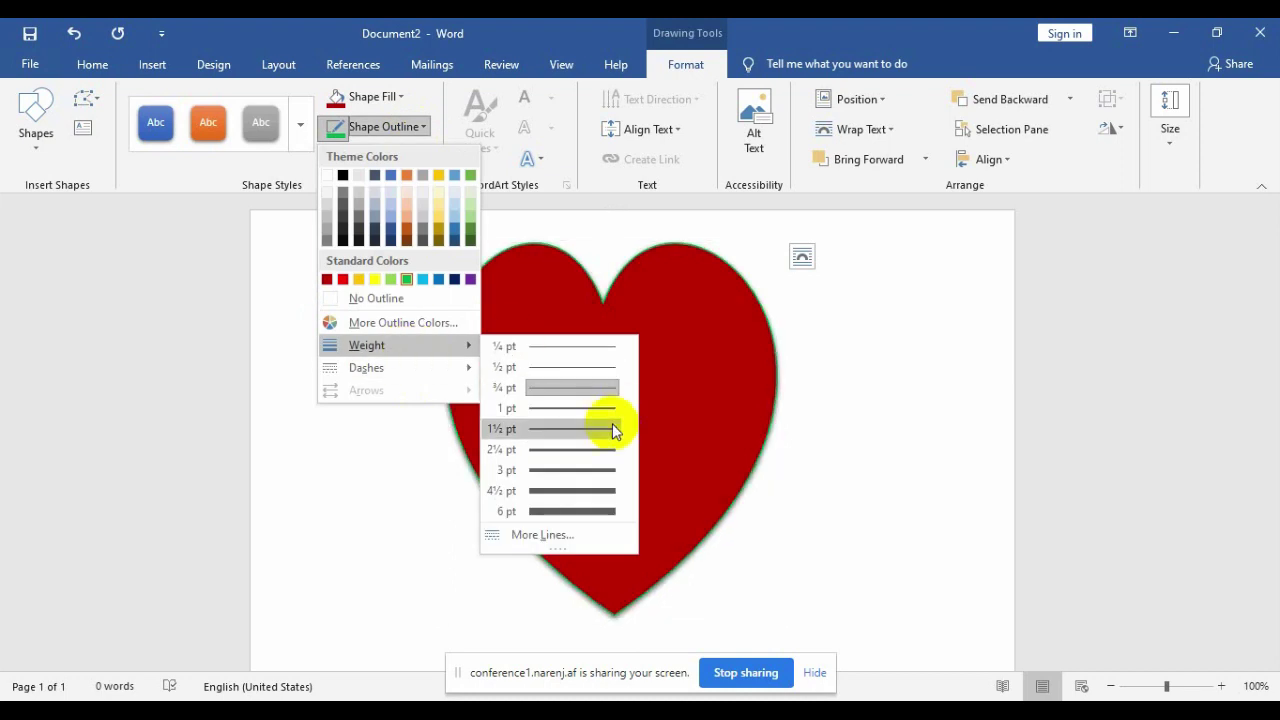
click(595, 490)
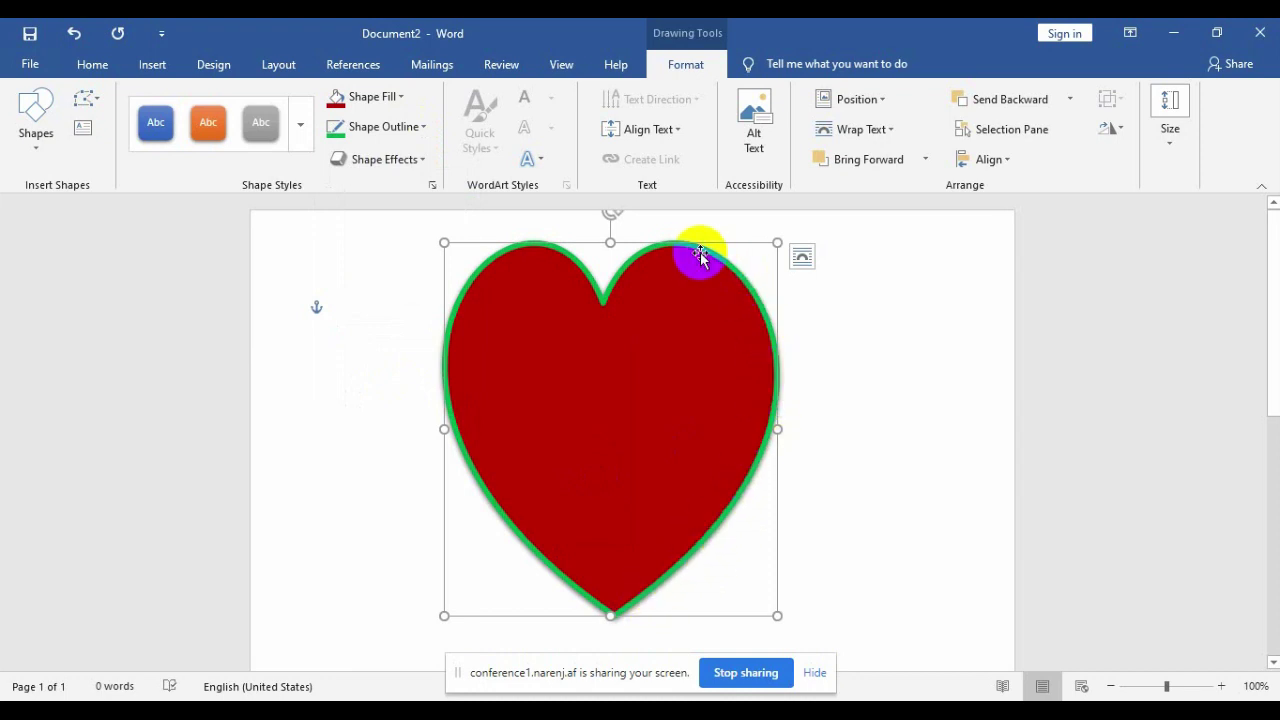
click(414, 127)
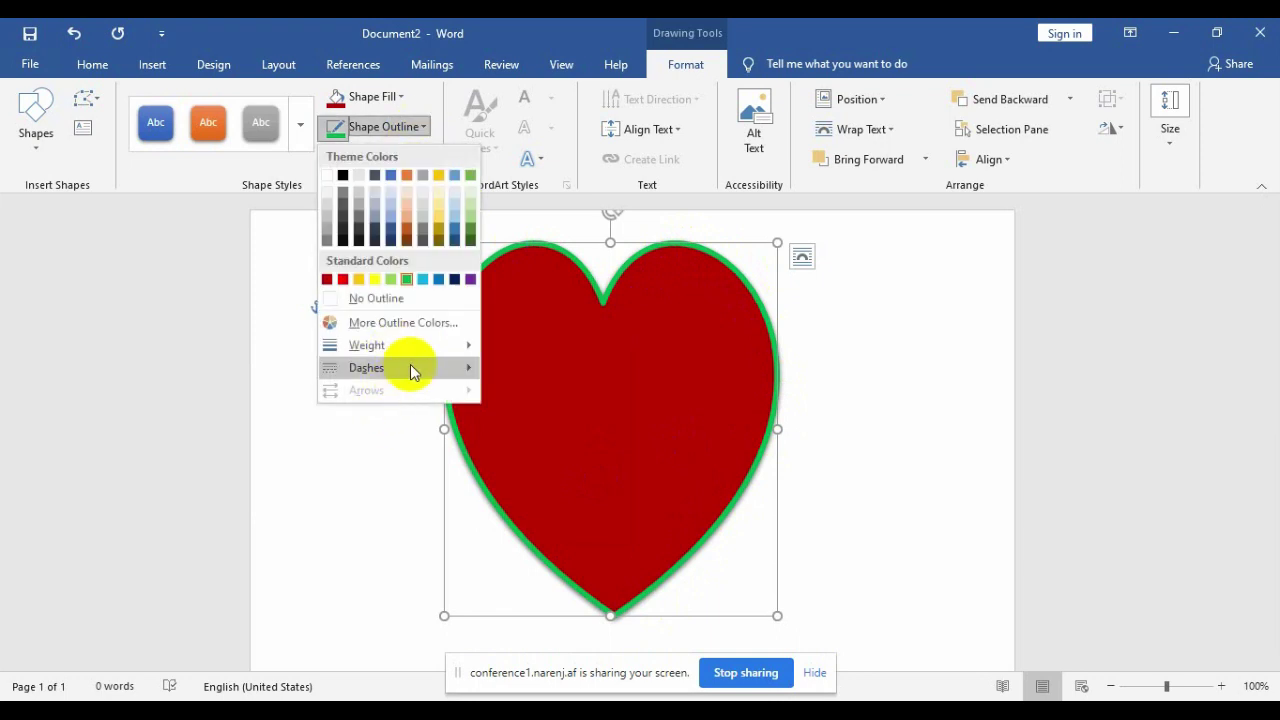
mouse_move(413, 367)
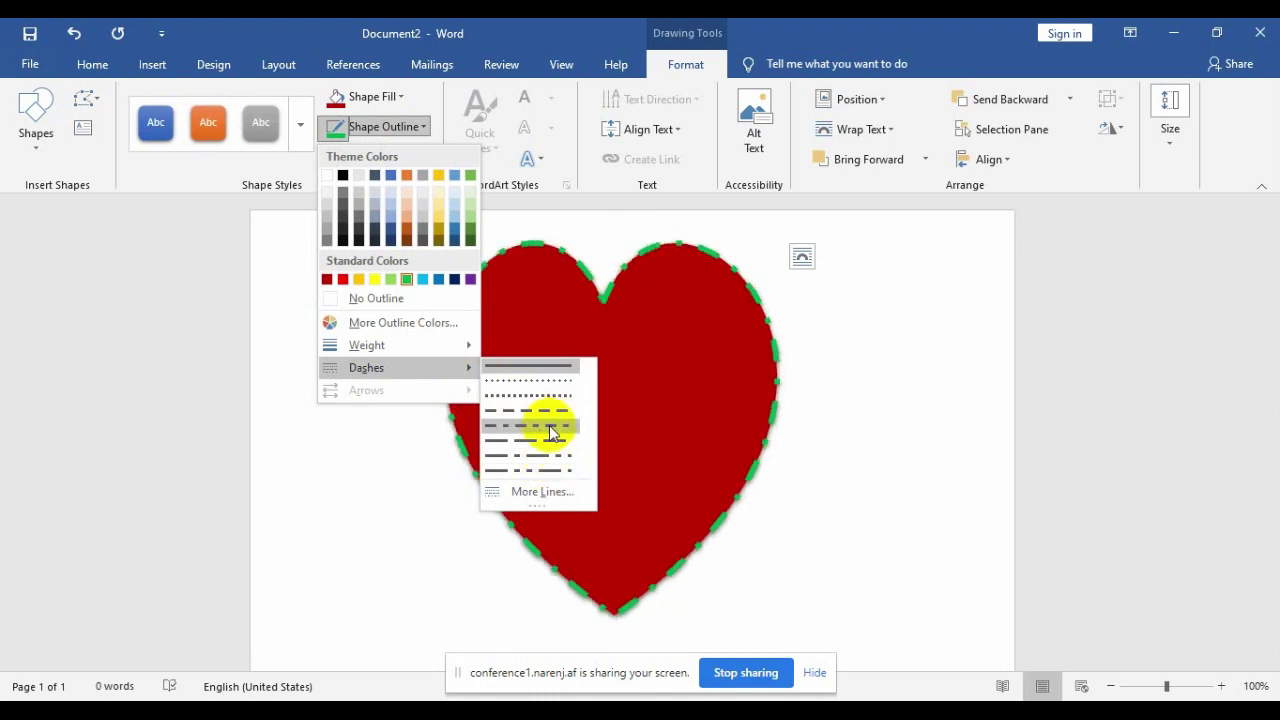
click(511, 370)
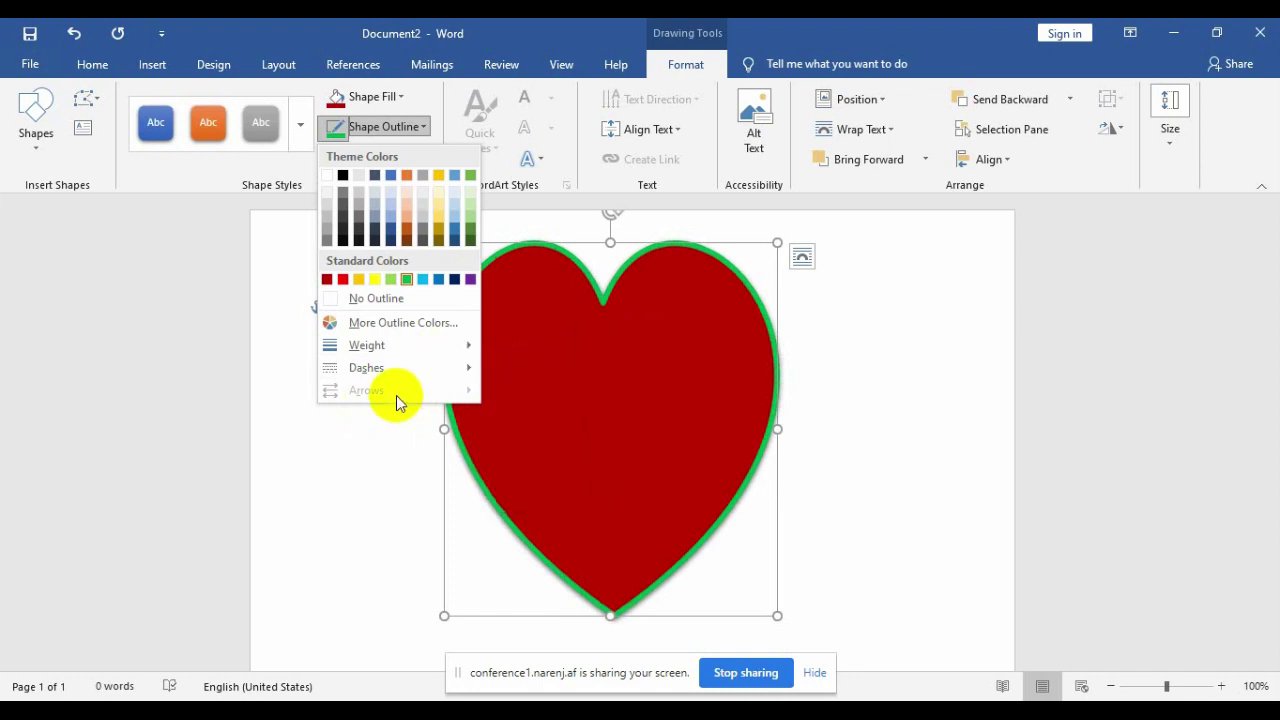
click(357, 482)
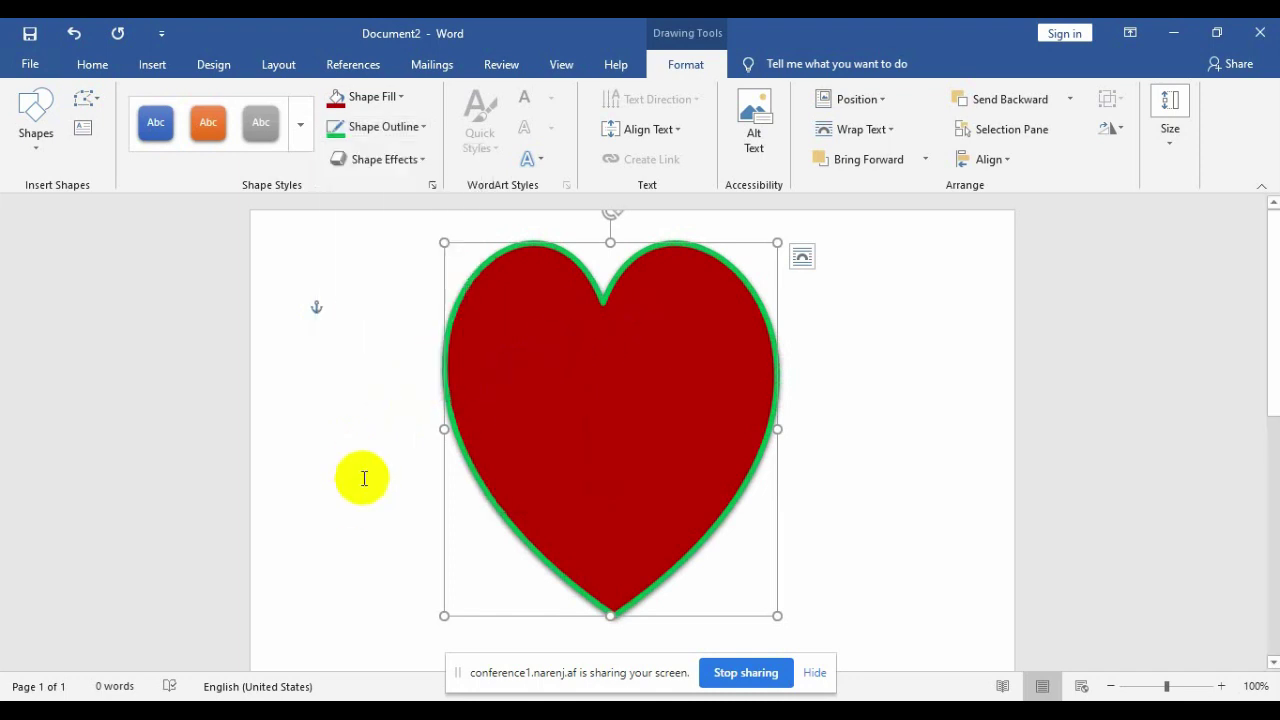
Draw a diagonal straight line right of the heart and bring up its arrowhead styles.
click(38, 125)
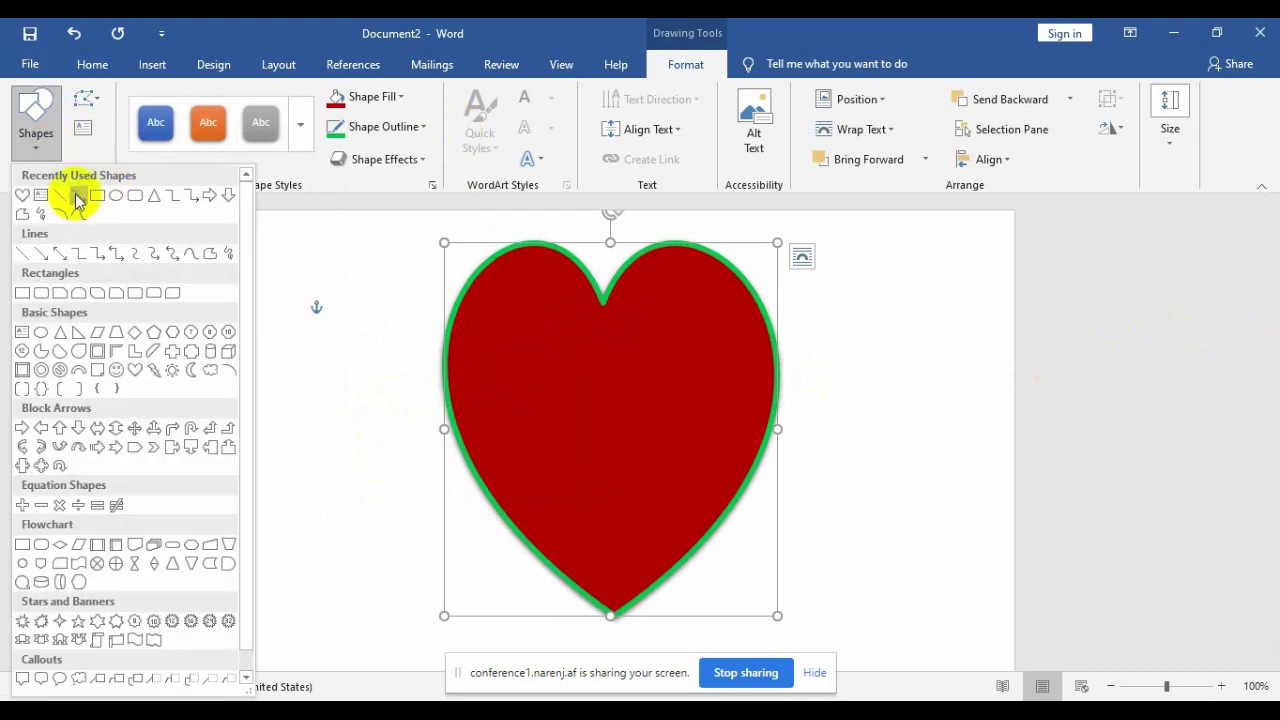
click(78, 197)
drag(829, 358, 945, 467)
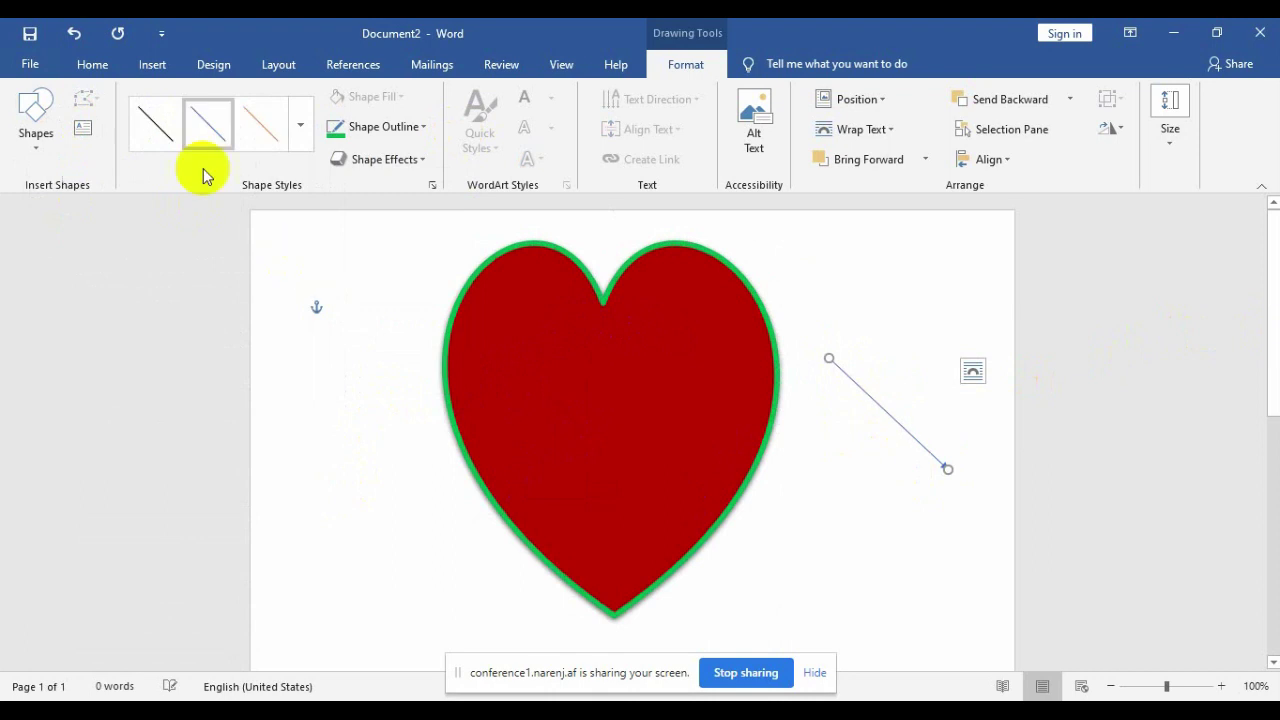
click(416, 127)
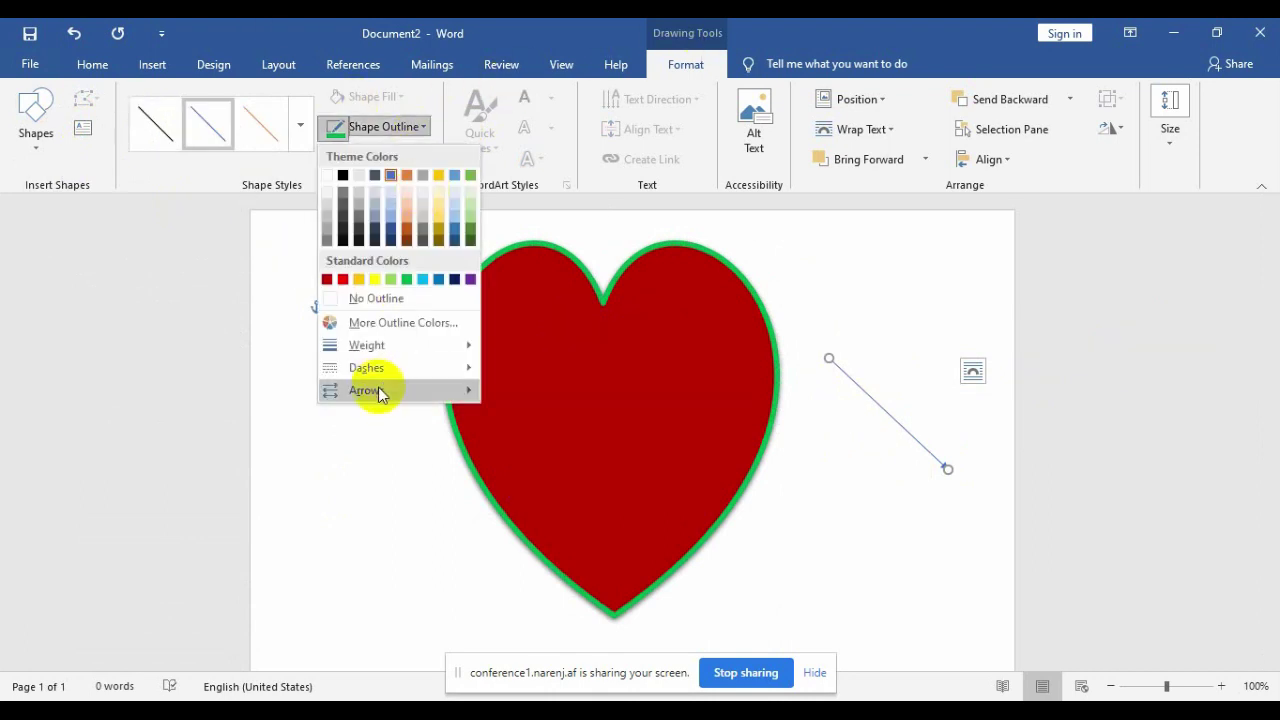
mouse_move(378, 392)
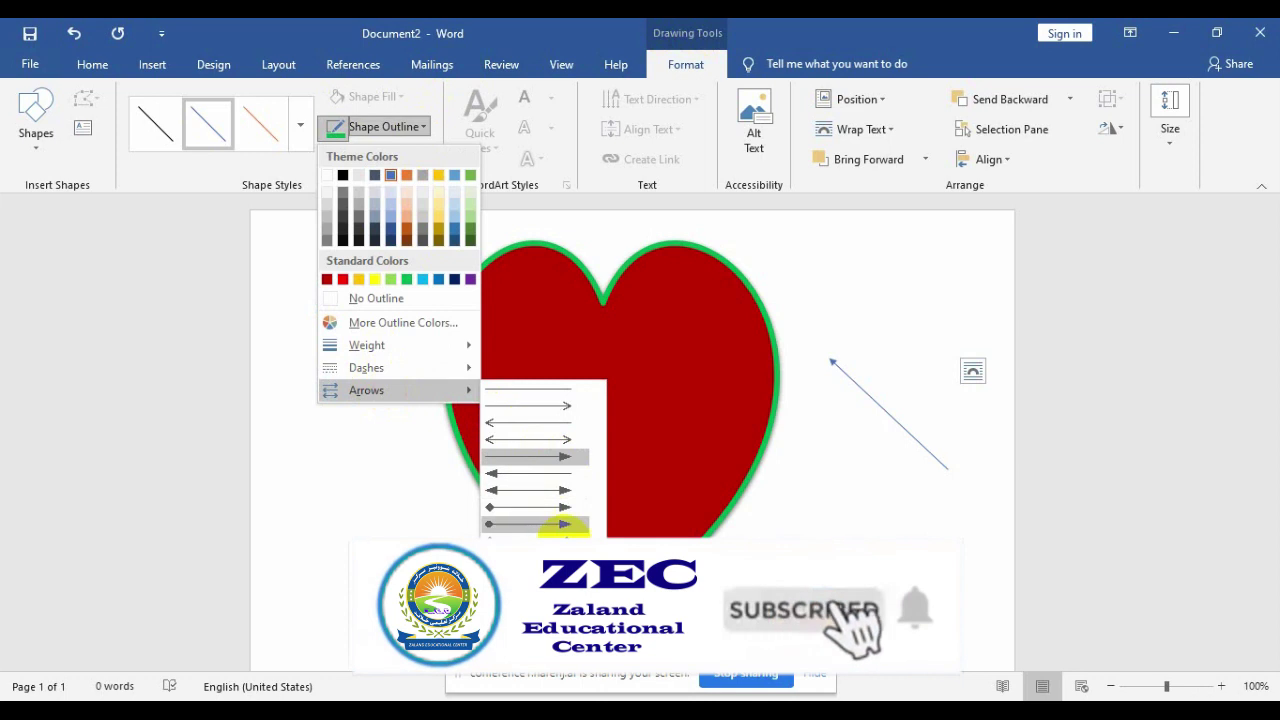
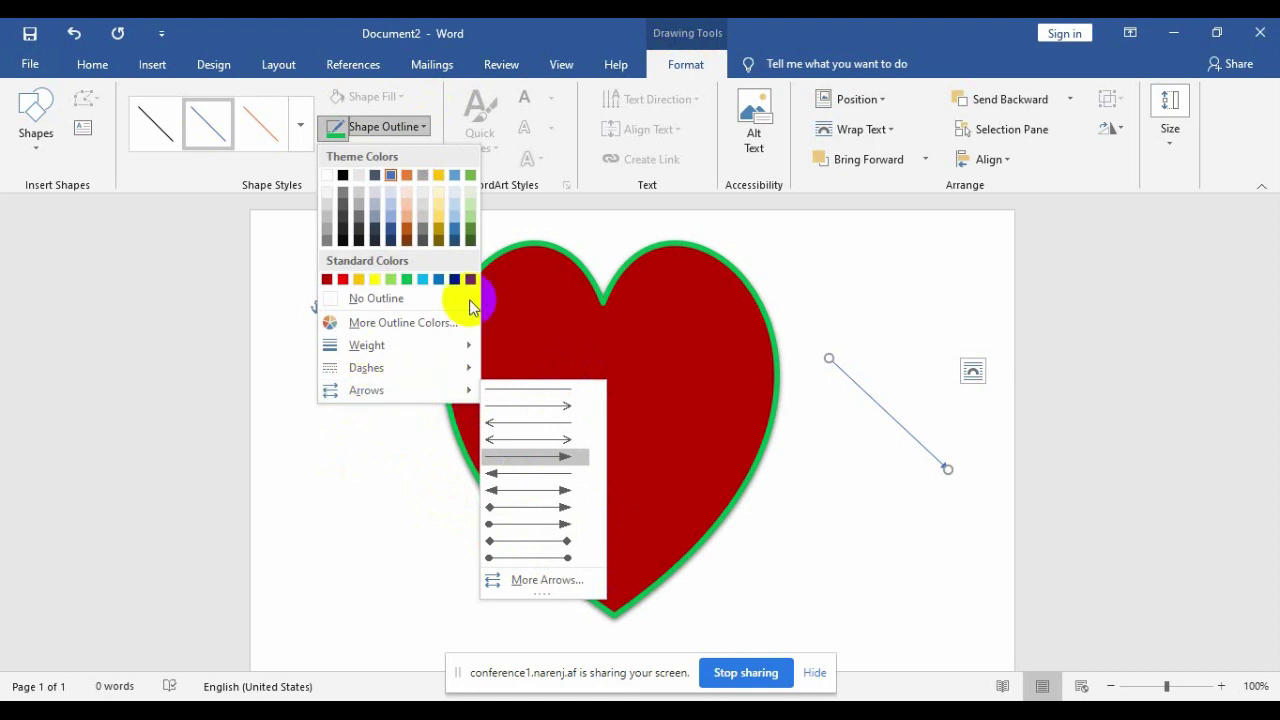
Apply the Convex bevel from Shape Effects to the red, green-outlined heart.
click(608, 290)
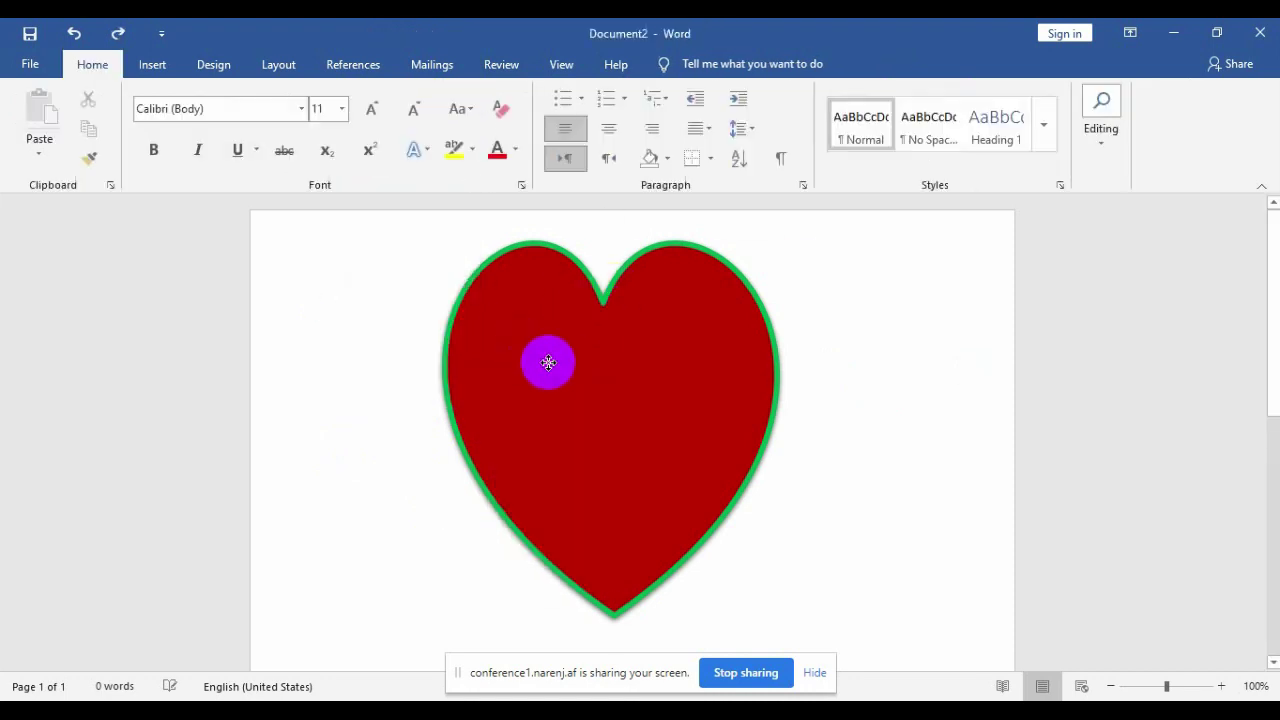
click(522, 342)
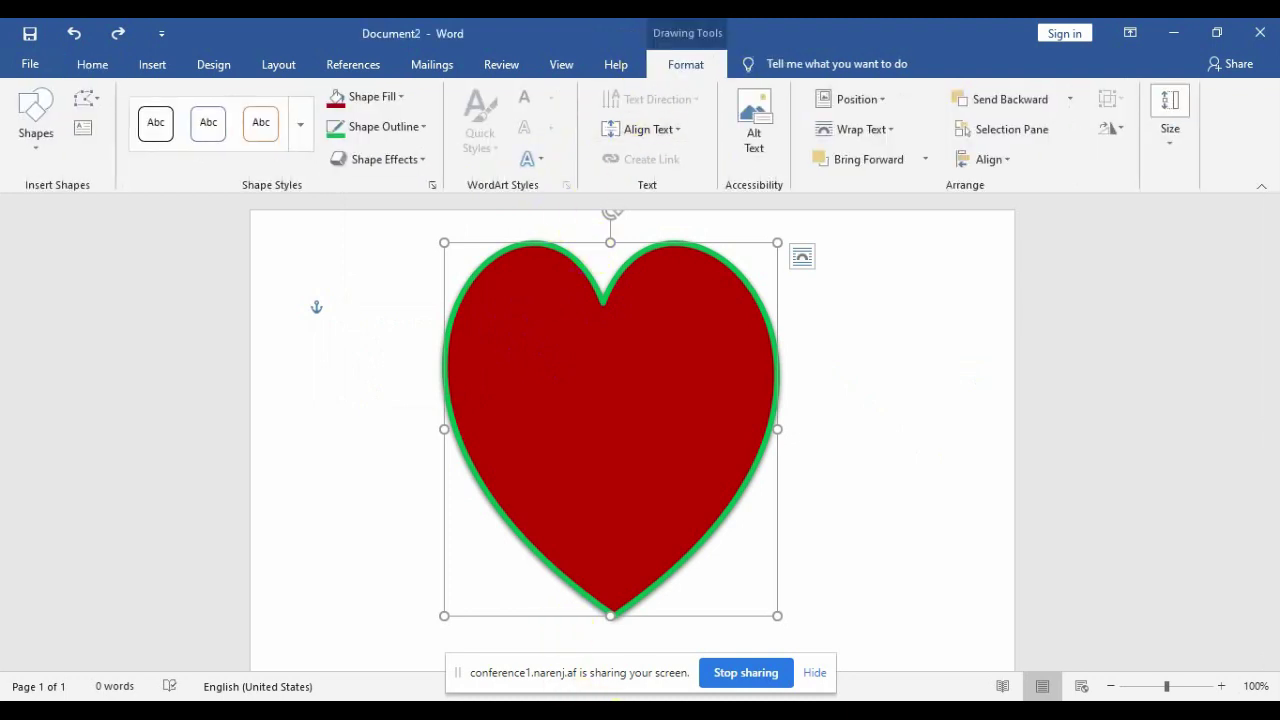
mouse_move(620, 710)
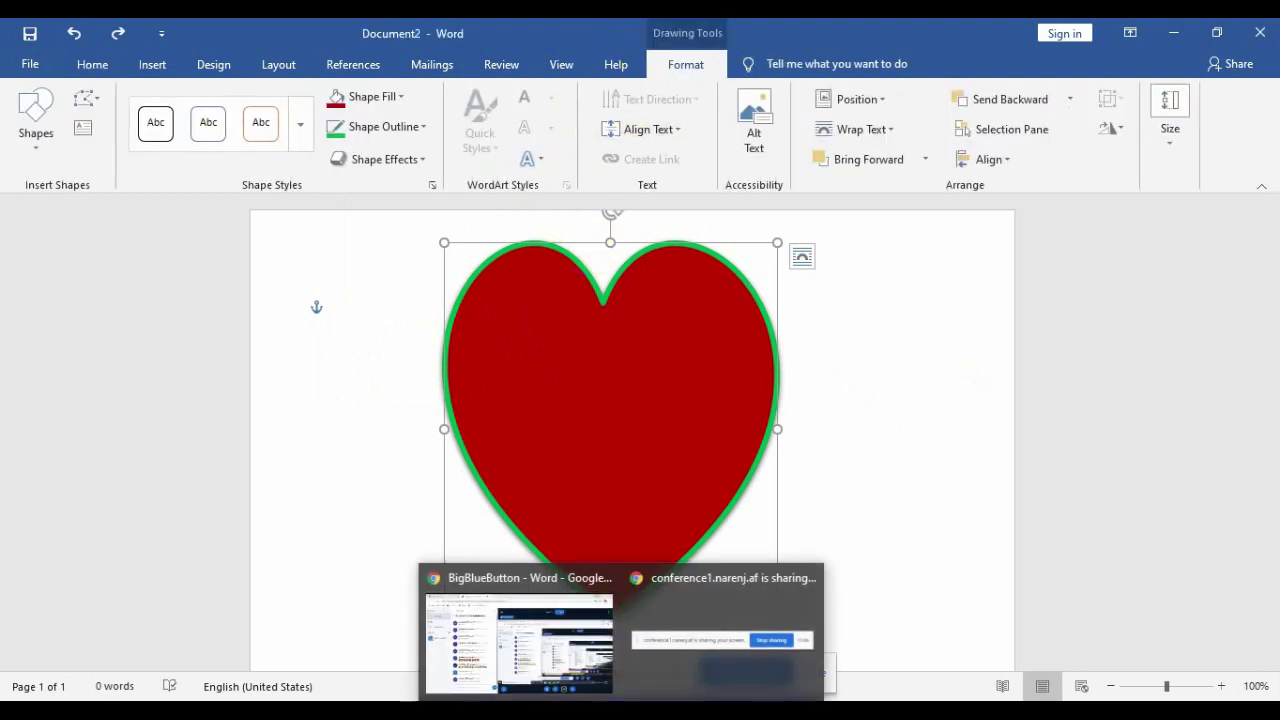
click(561, 373)
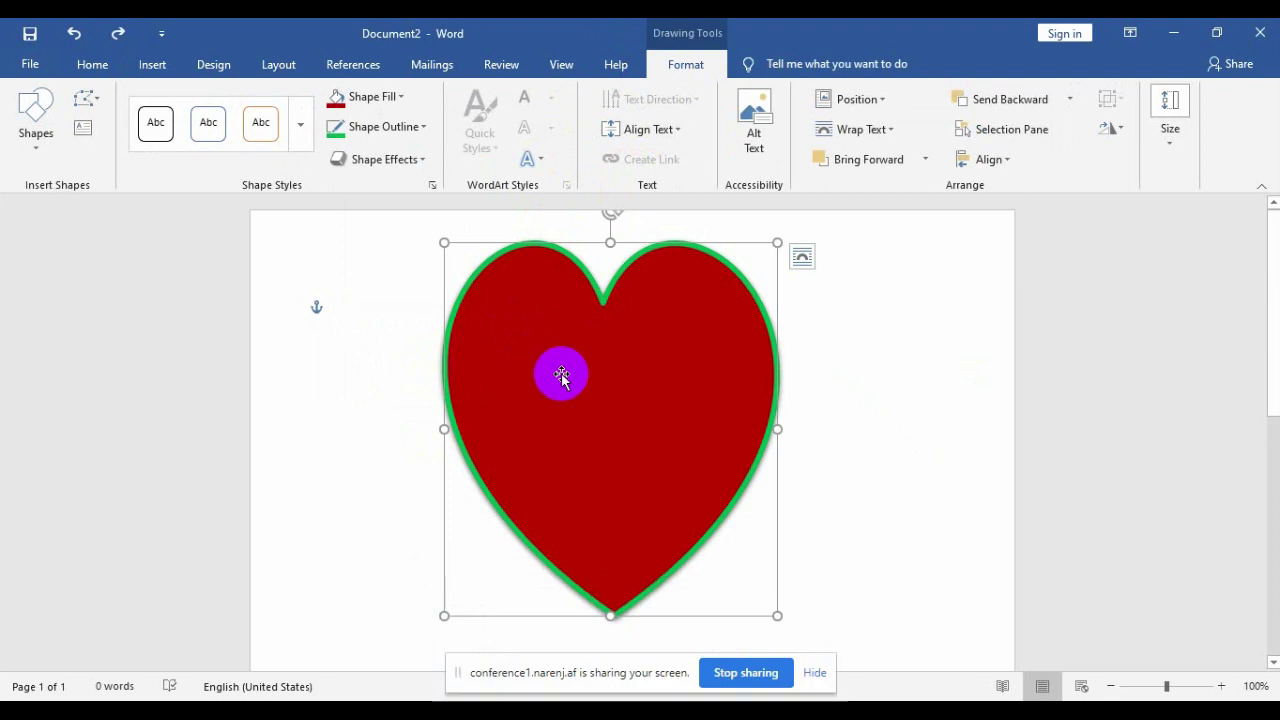
click(422, 161)
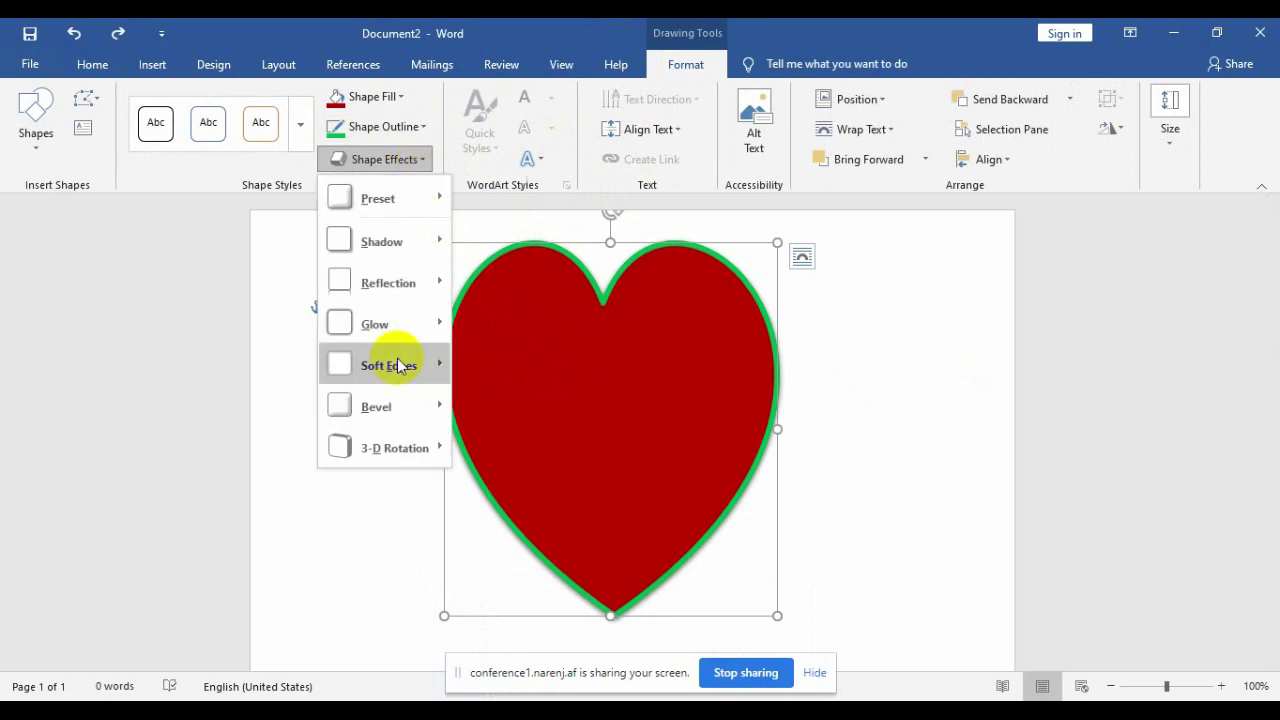
mouse_move(398, 366)
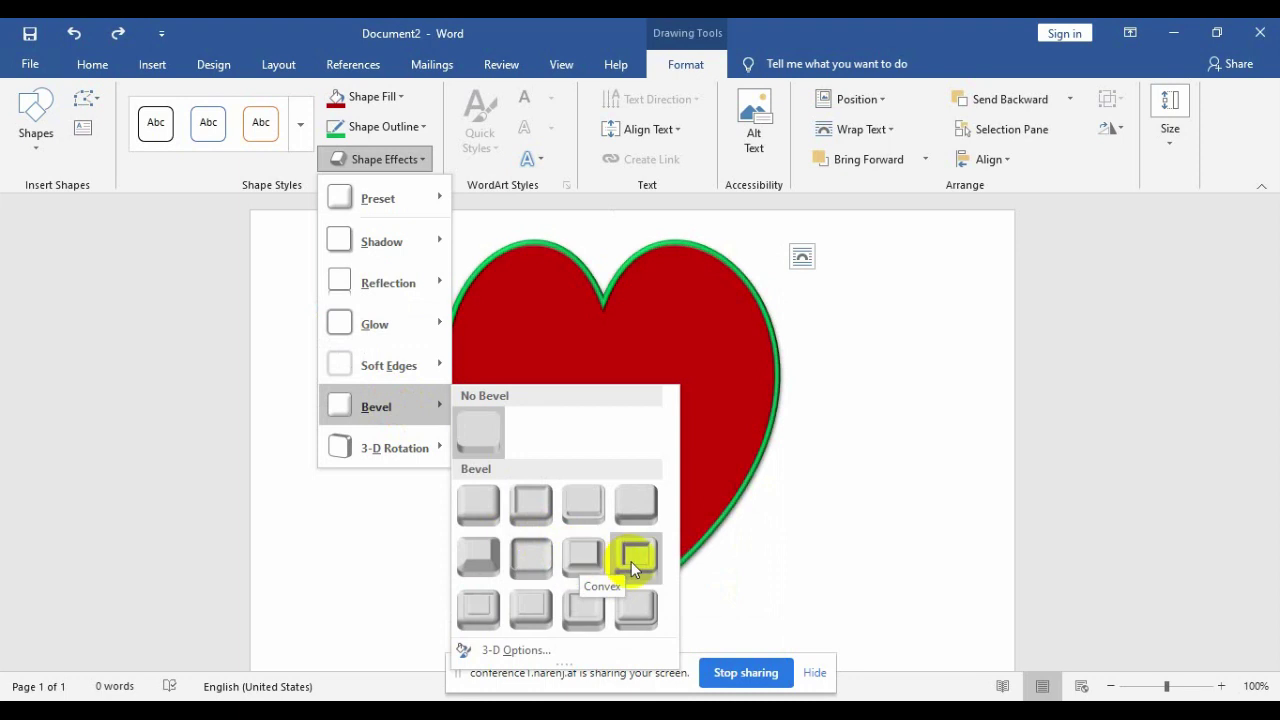
click(531, 564)
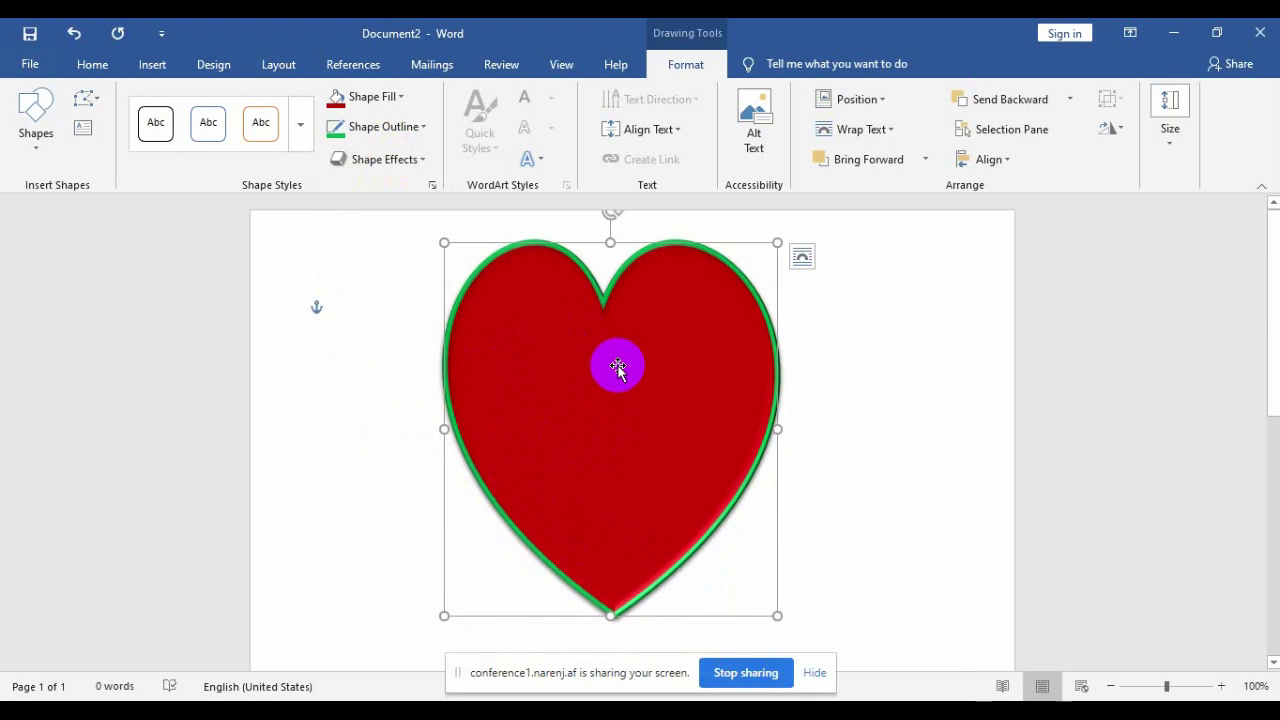
click(384, 354)
click(533, 354)
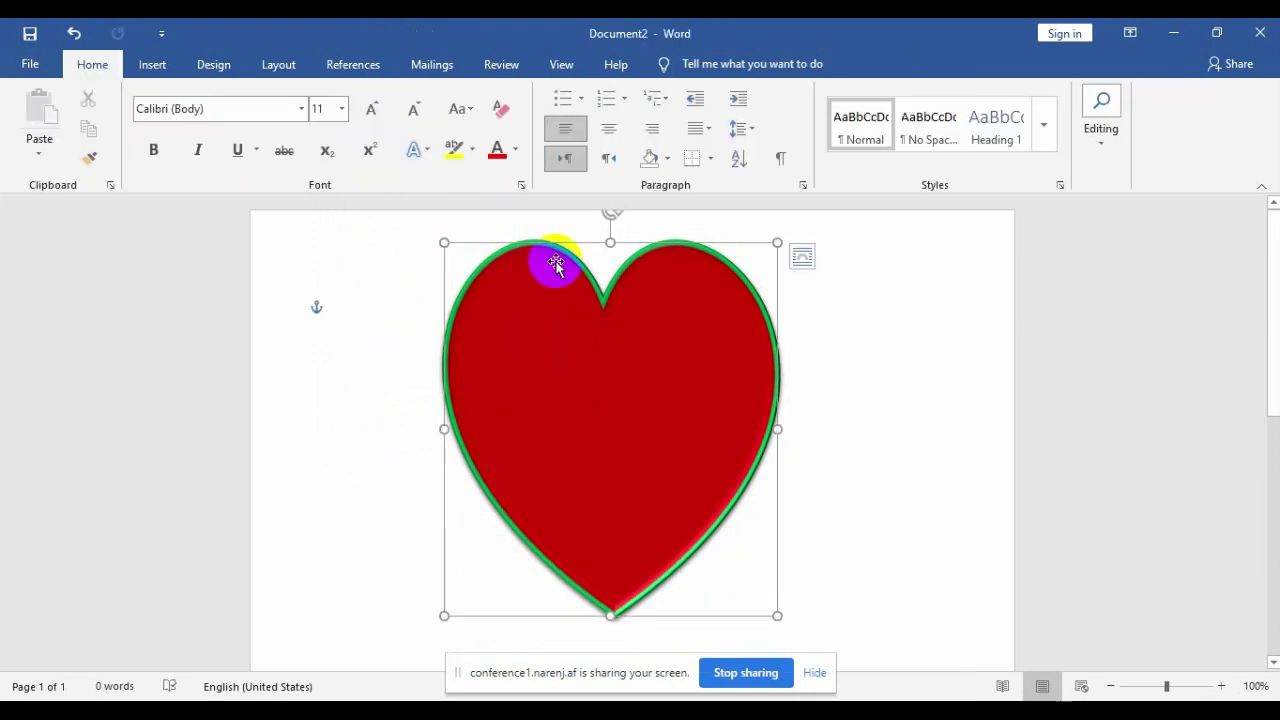
Apply a 3-D Preset shape effect so the heart tilts in perspective with a thick edge.
click(680, 64)
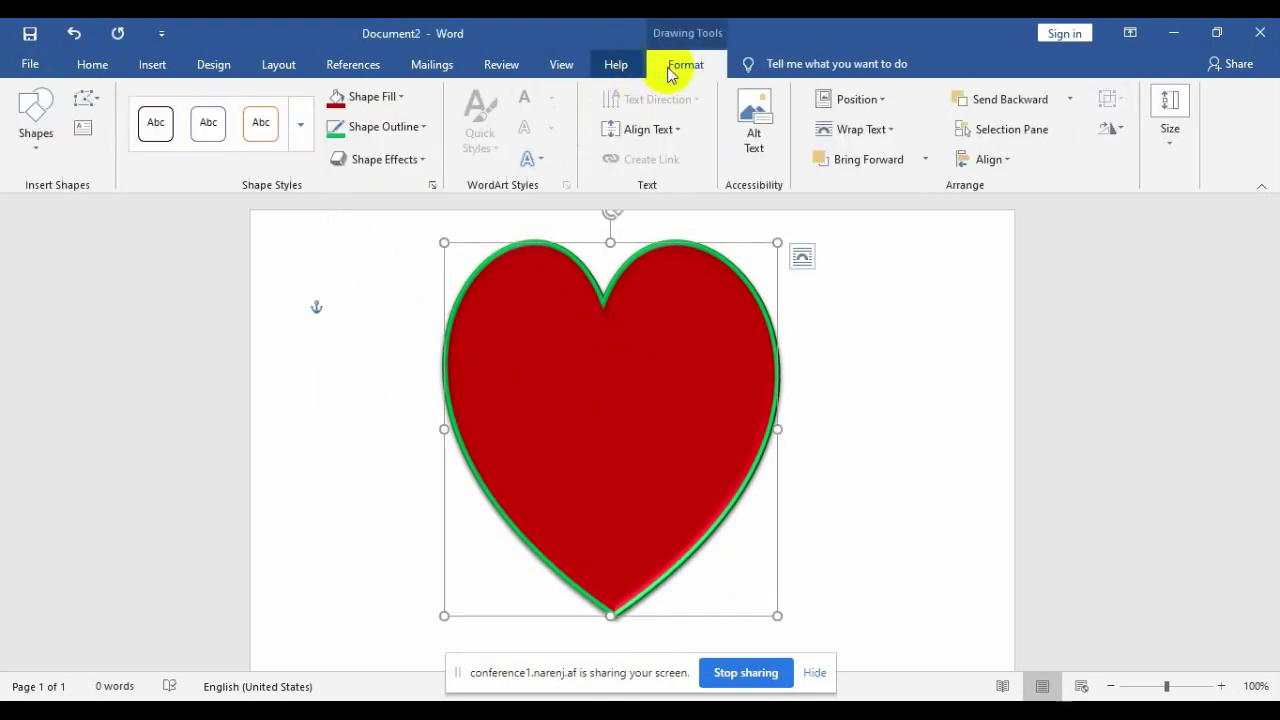
click(424, 160)
mouse_move(416, 200)
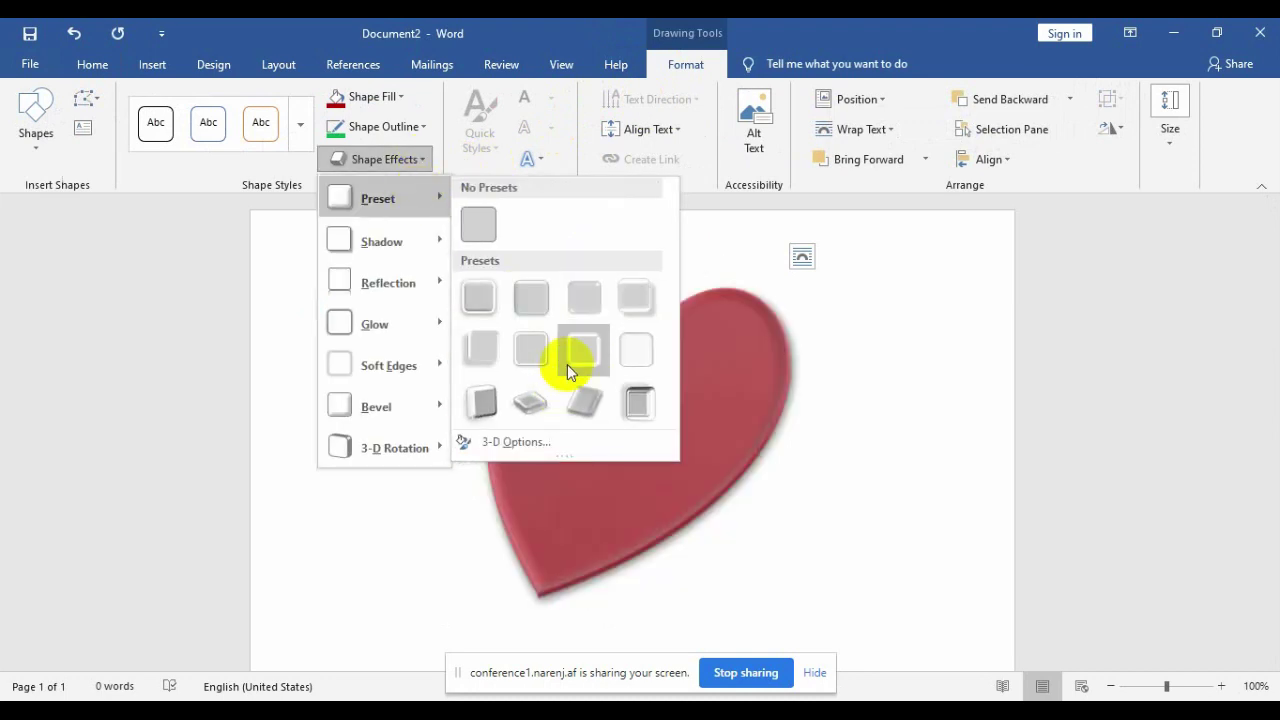
click(577, 398)
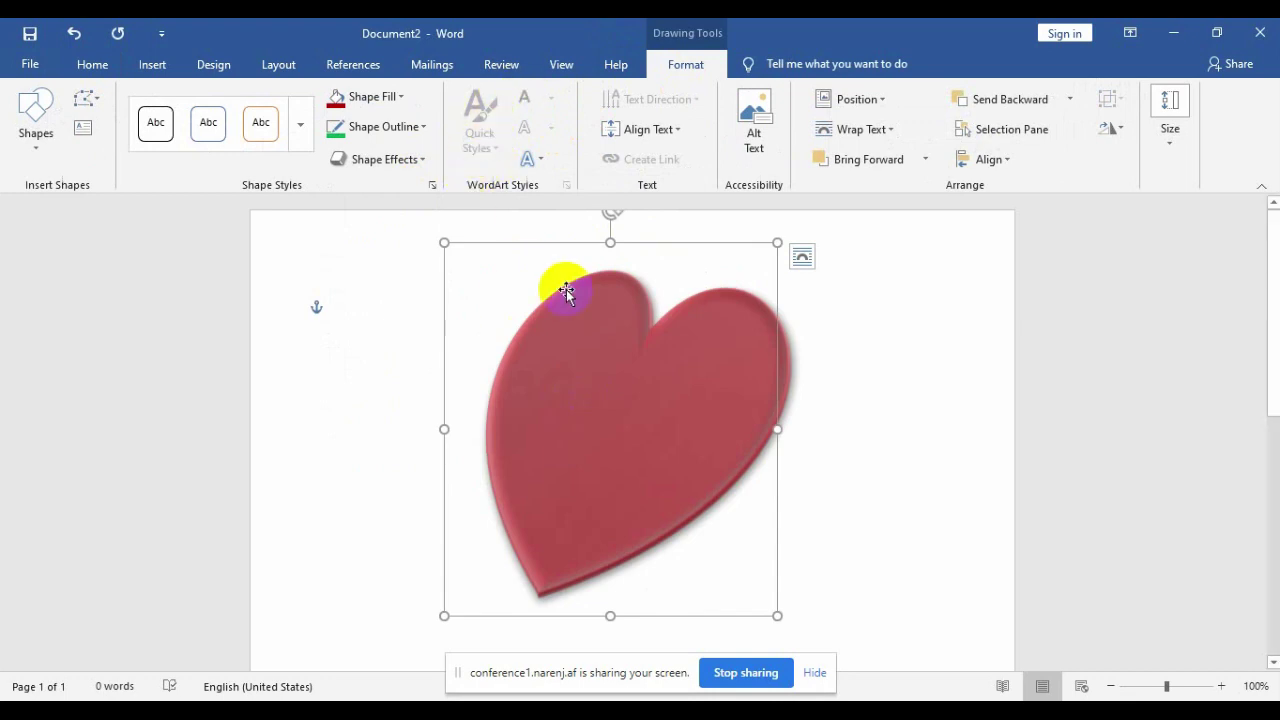
click(409, 374)
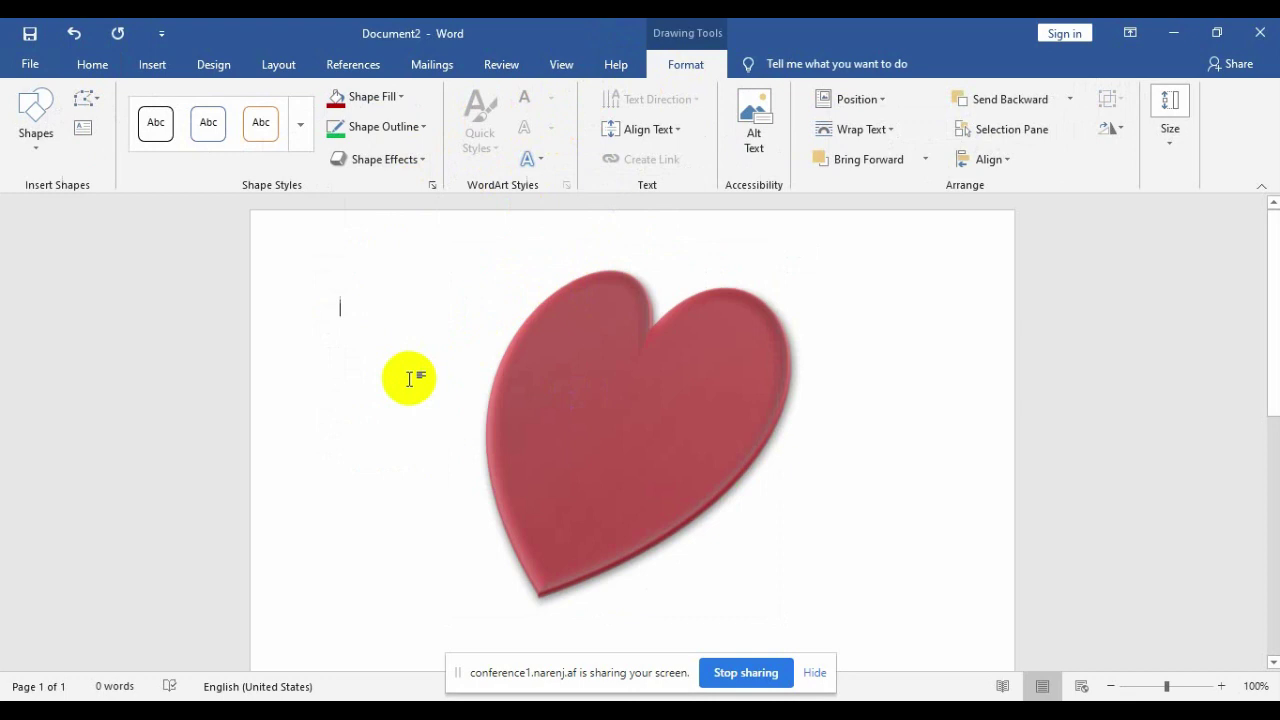
click(543, 477)
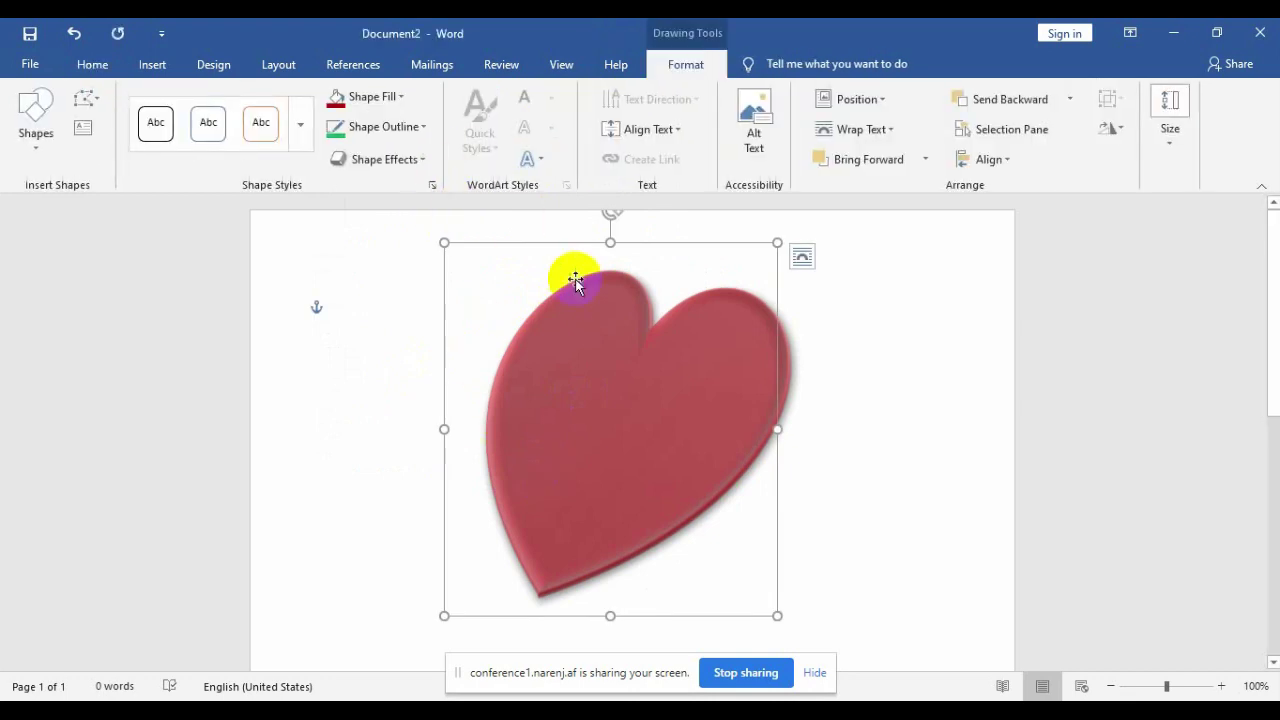
Edit the heart's text and enlarge the word afghanistan twice with Ctrl+].
right_click(614, 407)
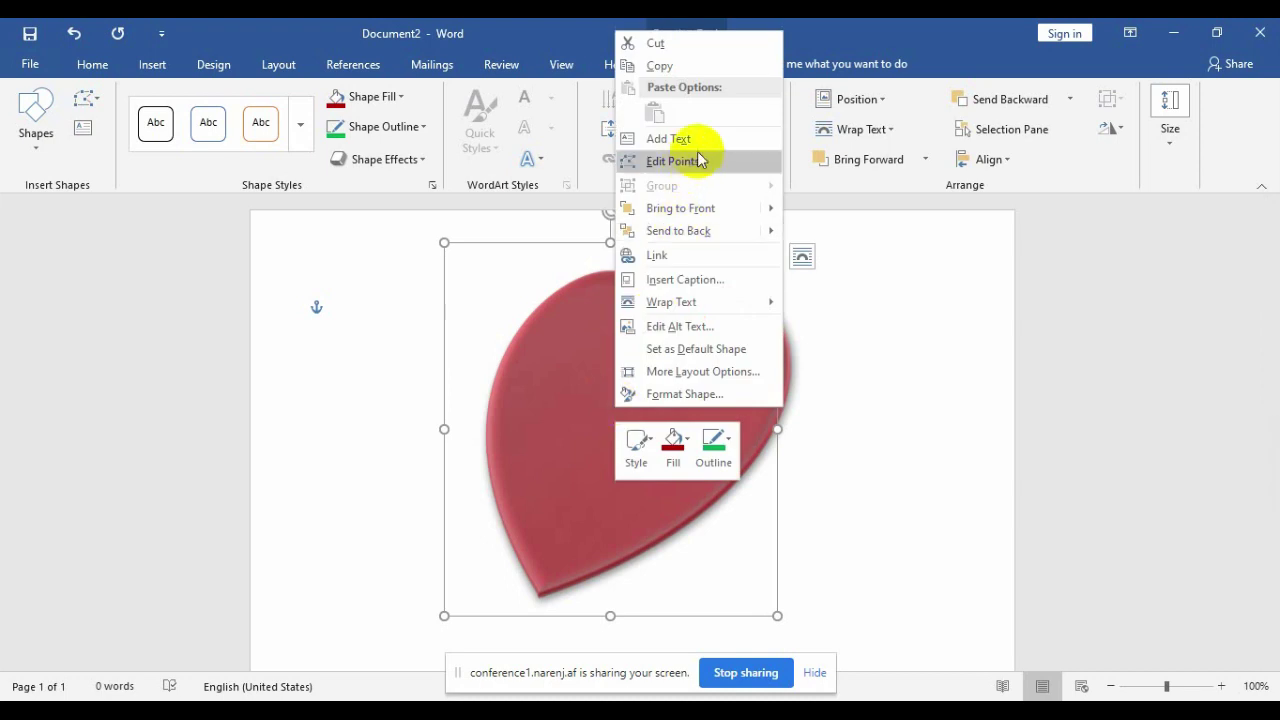
click(720, 139)
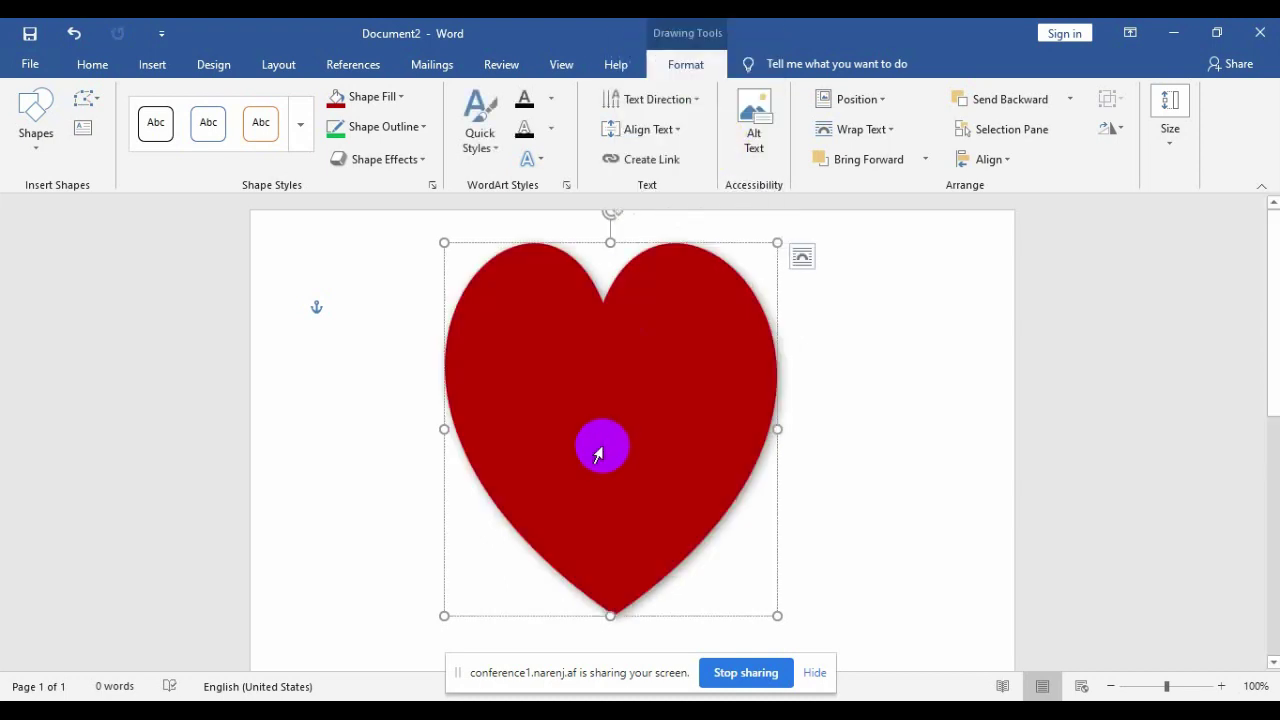
text(afghanistan)
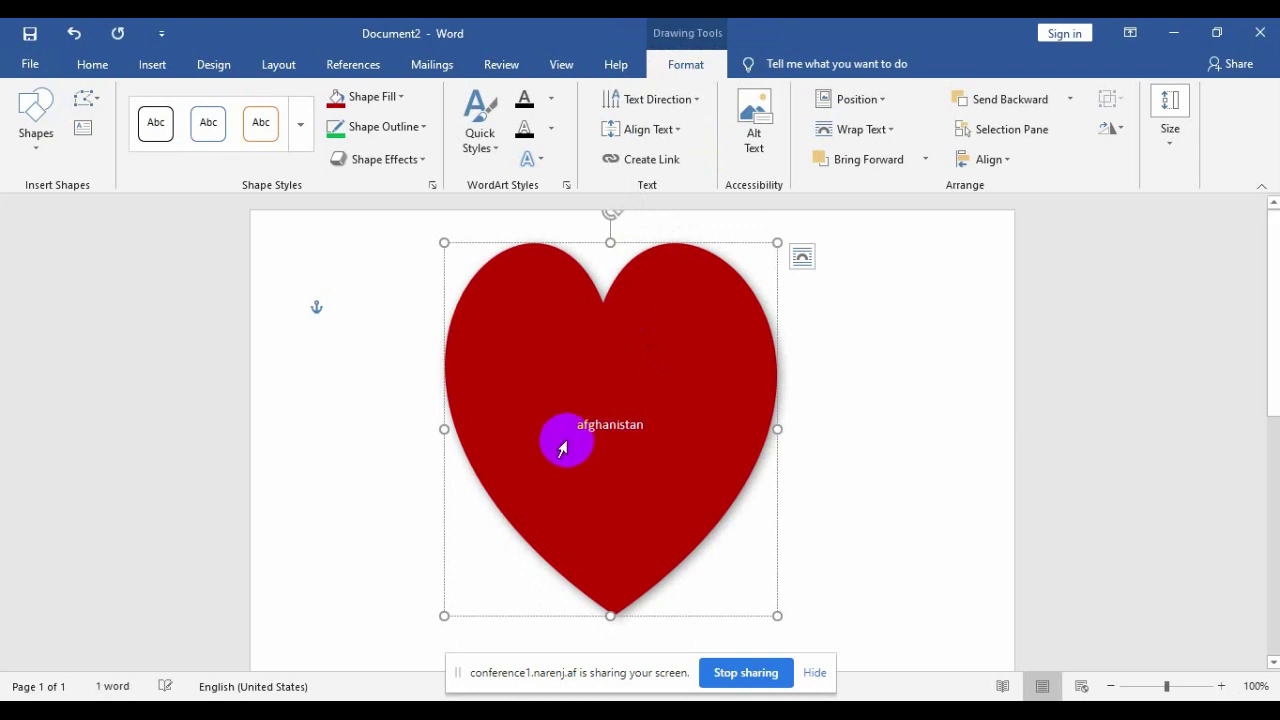
double_click(605, 424)
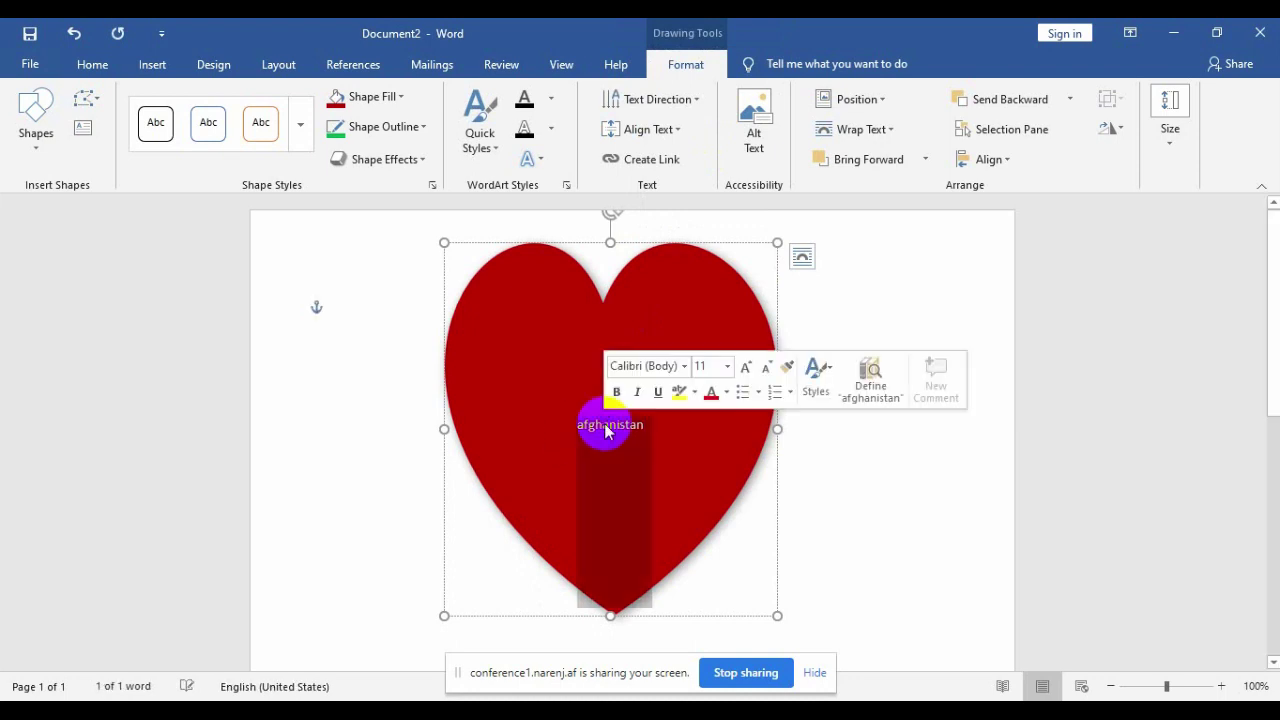
key(ctrl+bracketright)
key(ctrl+bracketright)
key(ctrl+bracketright)
key(ctrl+bracketright)
key(ctrl+bracketright)
key(ctrl+bracketright)
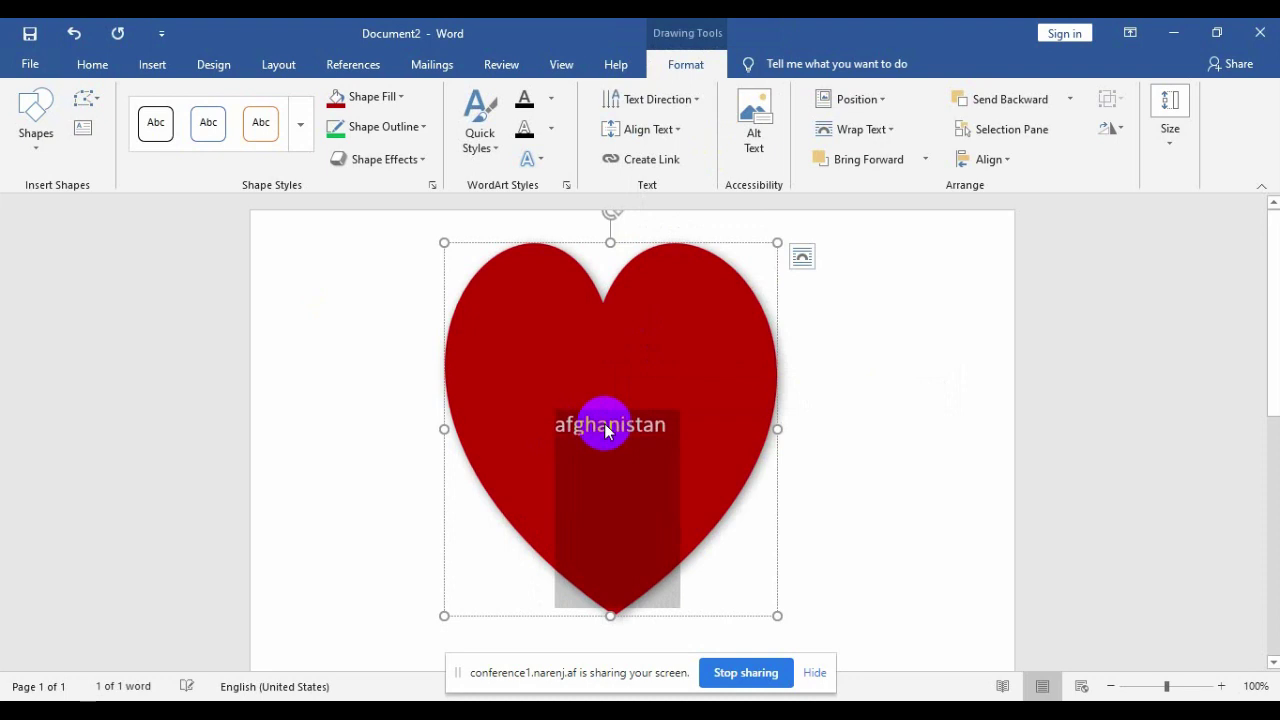
key(ctrl+bracketright)
key(ctrl+bracketright)
key(ctrl+bracketright)
key(ctrl+bracketright)
key(ctrl+bracketright)
key(ctrl+bracketright)
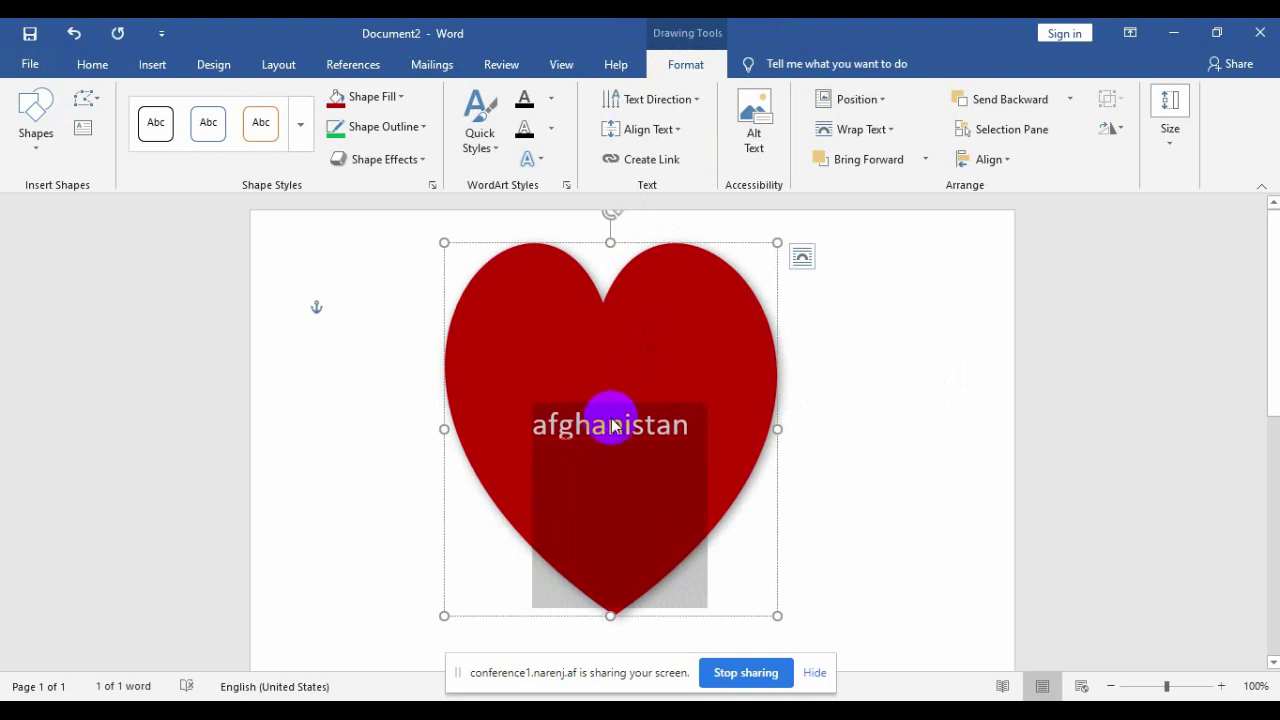
Replace the first letter with a capital A so the word reads 'Afghanistan'.
click(611, 425)
double_click(610, 420)
click(591, 424)
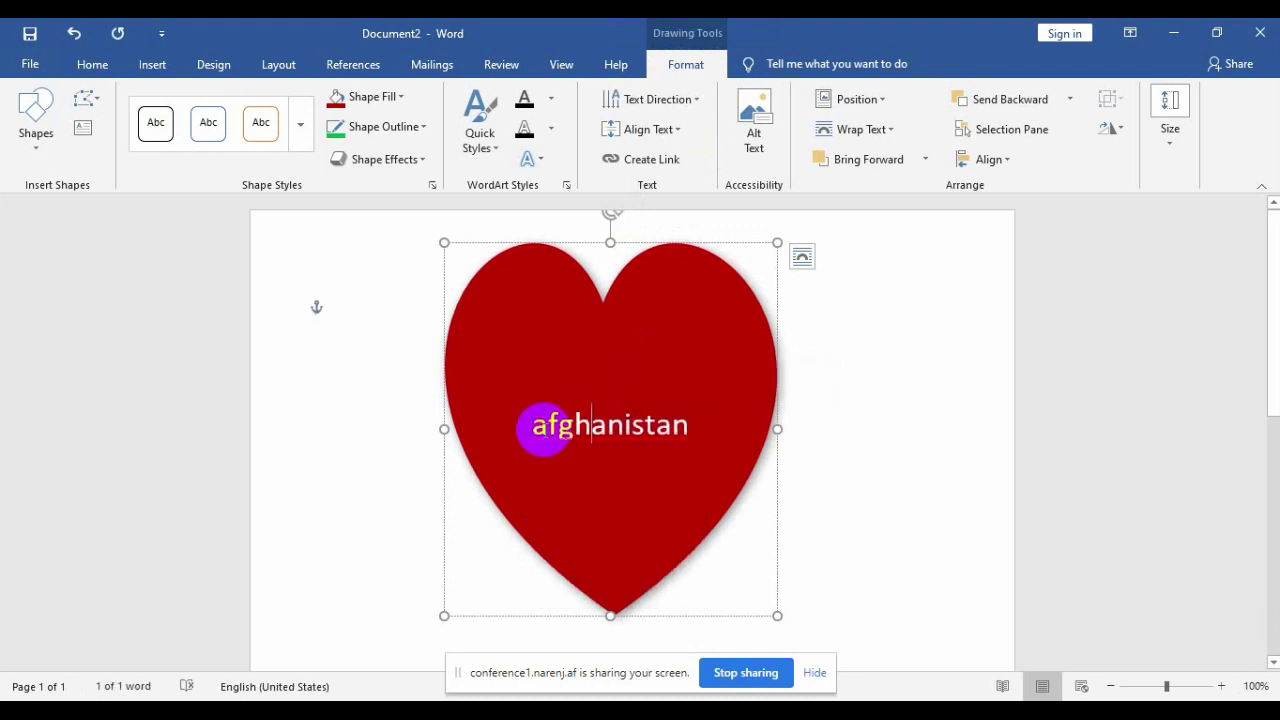
drag(543, 430, 522, 432)
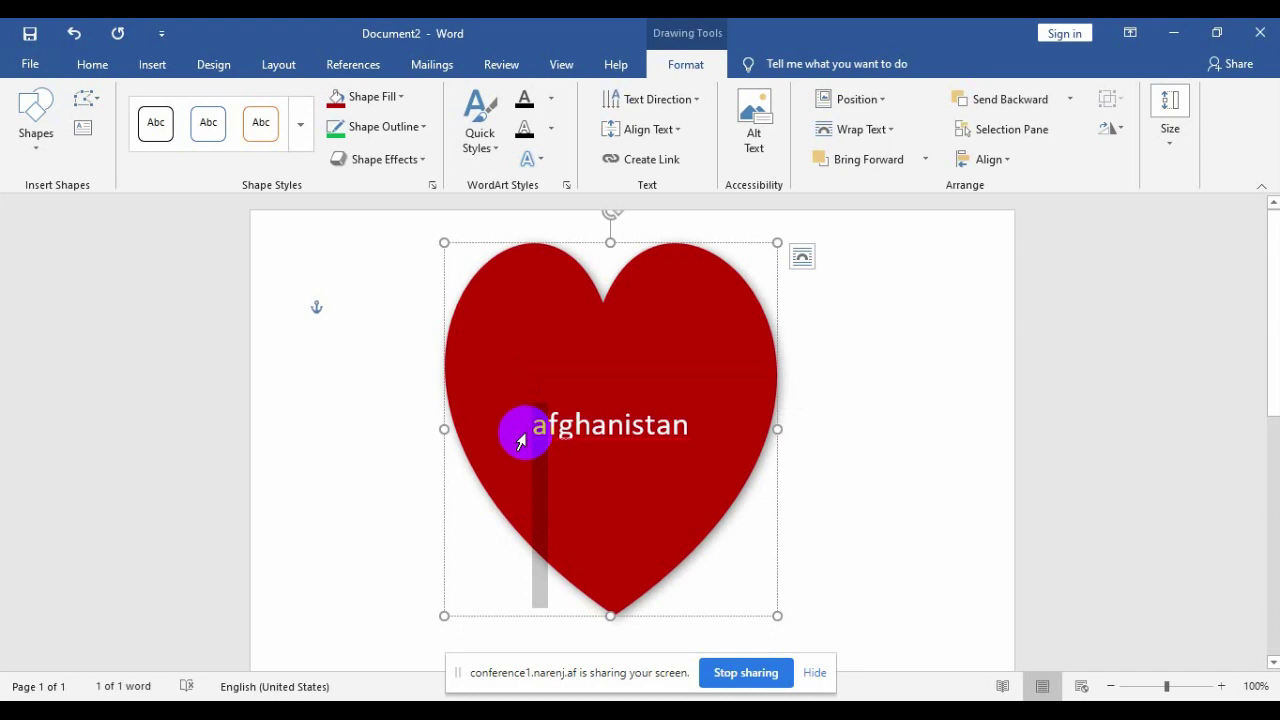
mouse_move(521, 441)
mouse_down()
mouse_move(553, 432)
mouse_move(531, 429)
mouse_up()
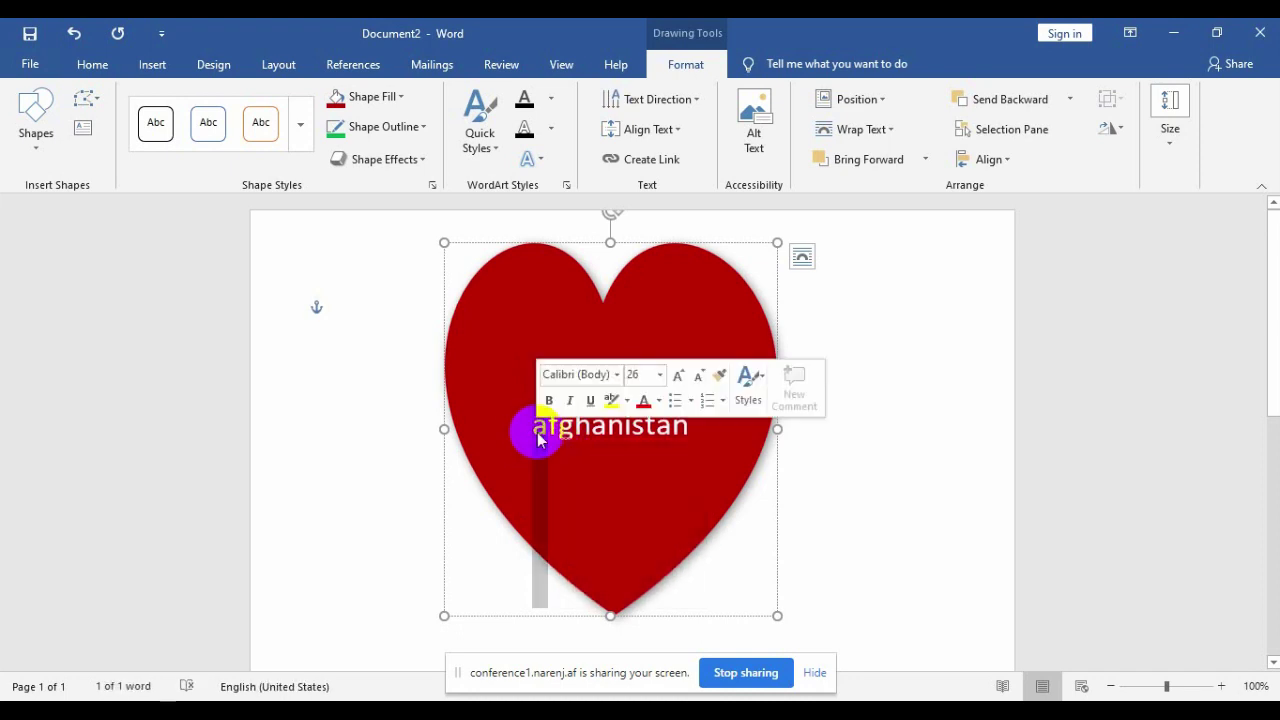
text(A)
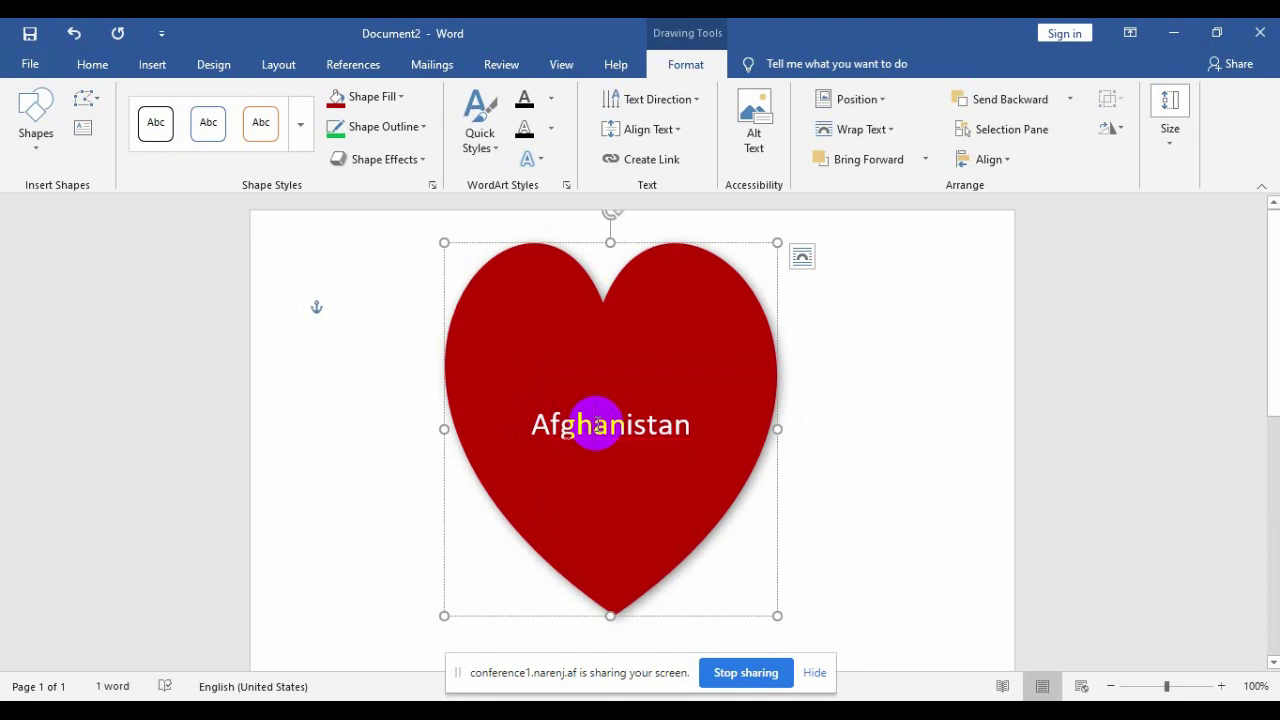
double_click(597, 424)
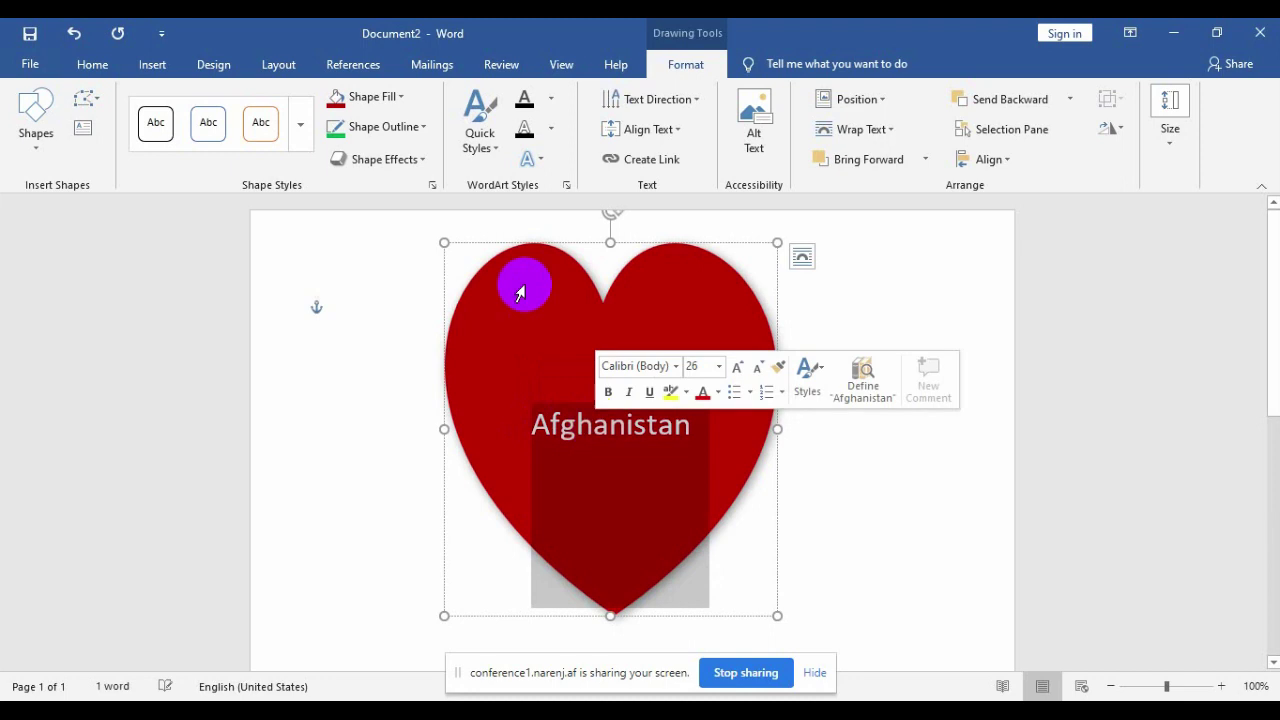
Apply a gold style from the WordArt Quick Styles gallery to 'Afghanistan'.
click(485, 160)
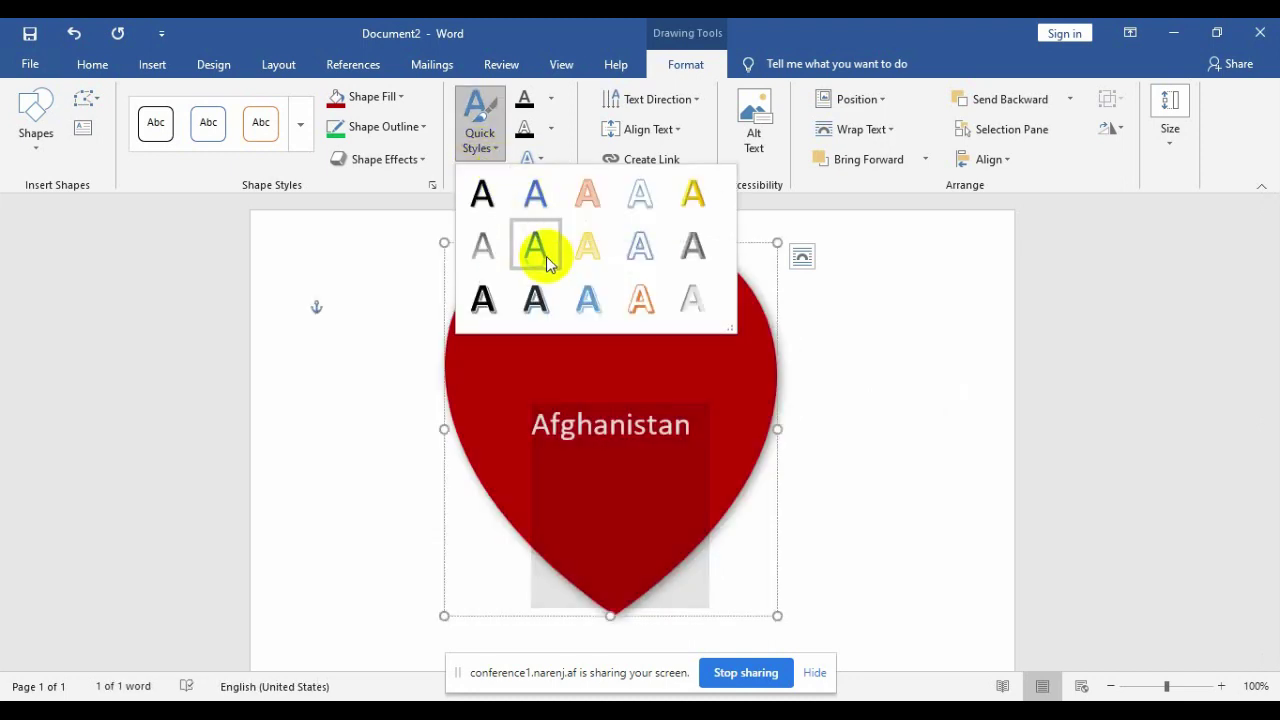
click(697, 207)
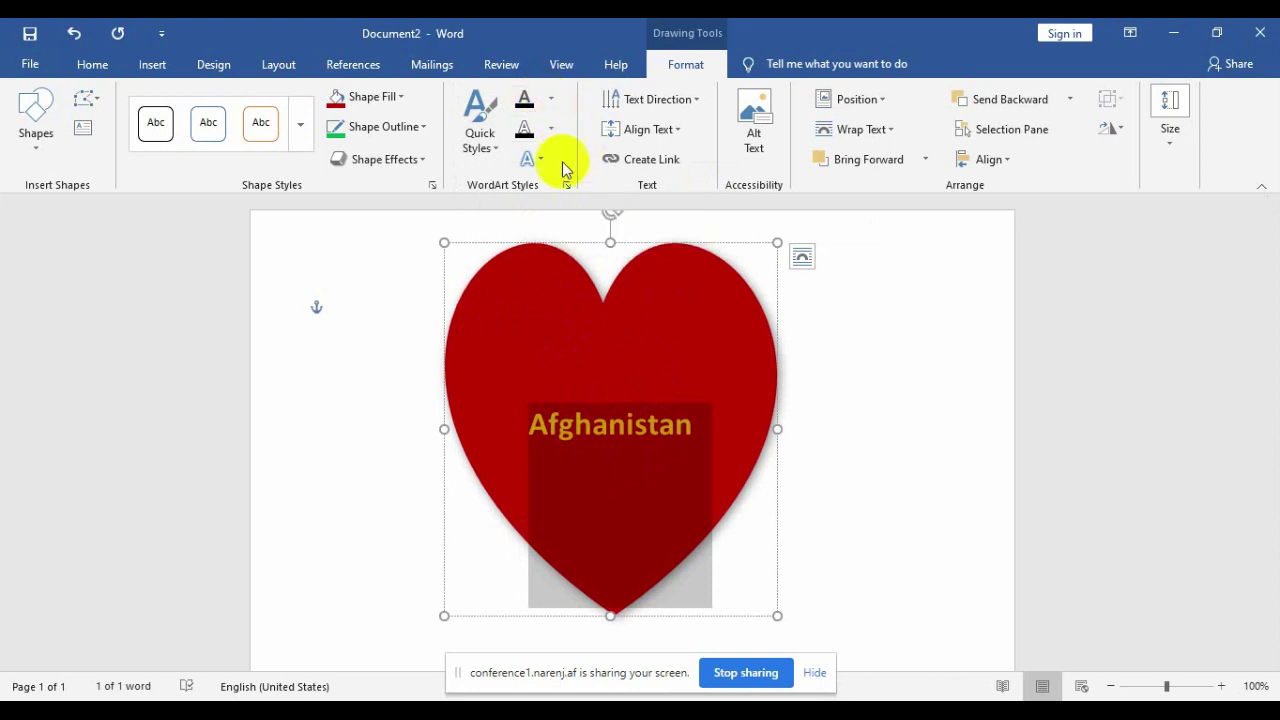
Set the Afghanistan text fill to blue and its text outline to yellow.
click(549, 102)
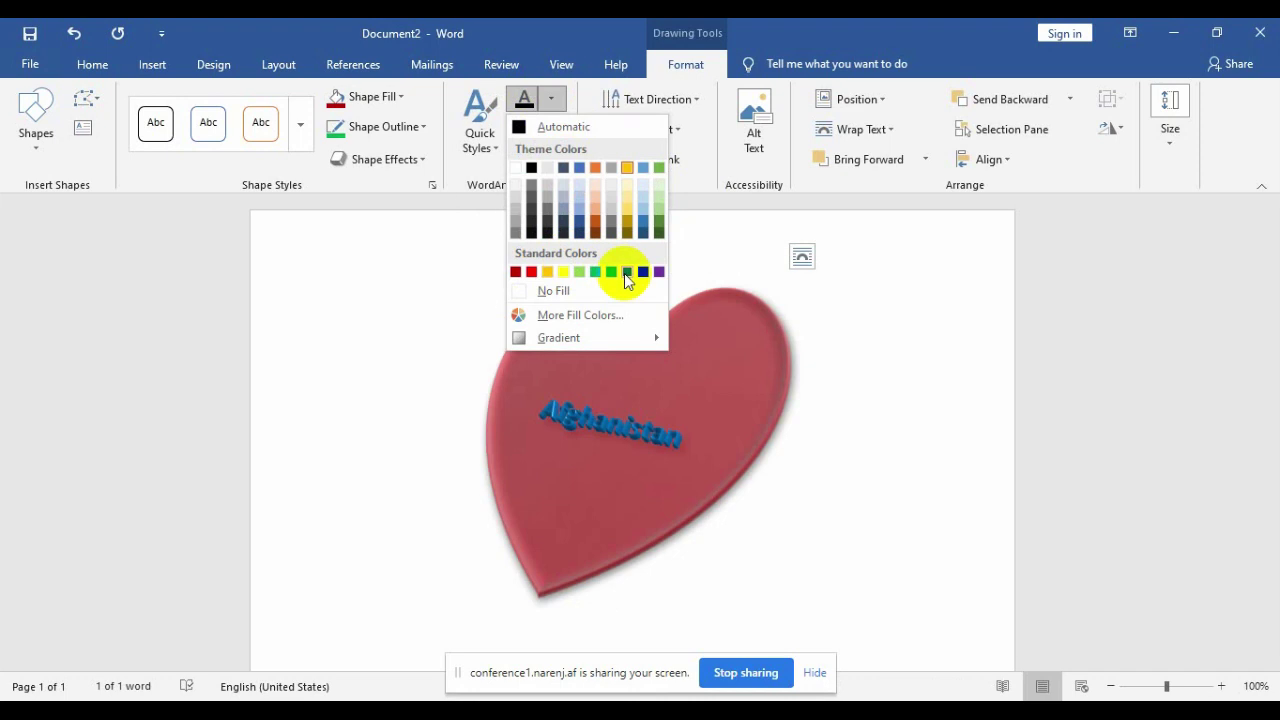
click(625, 273)
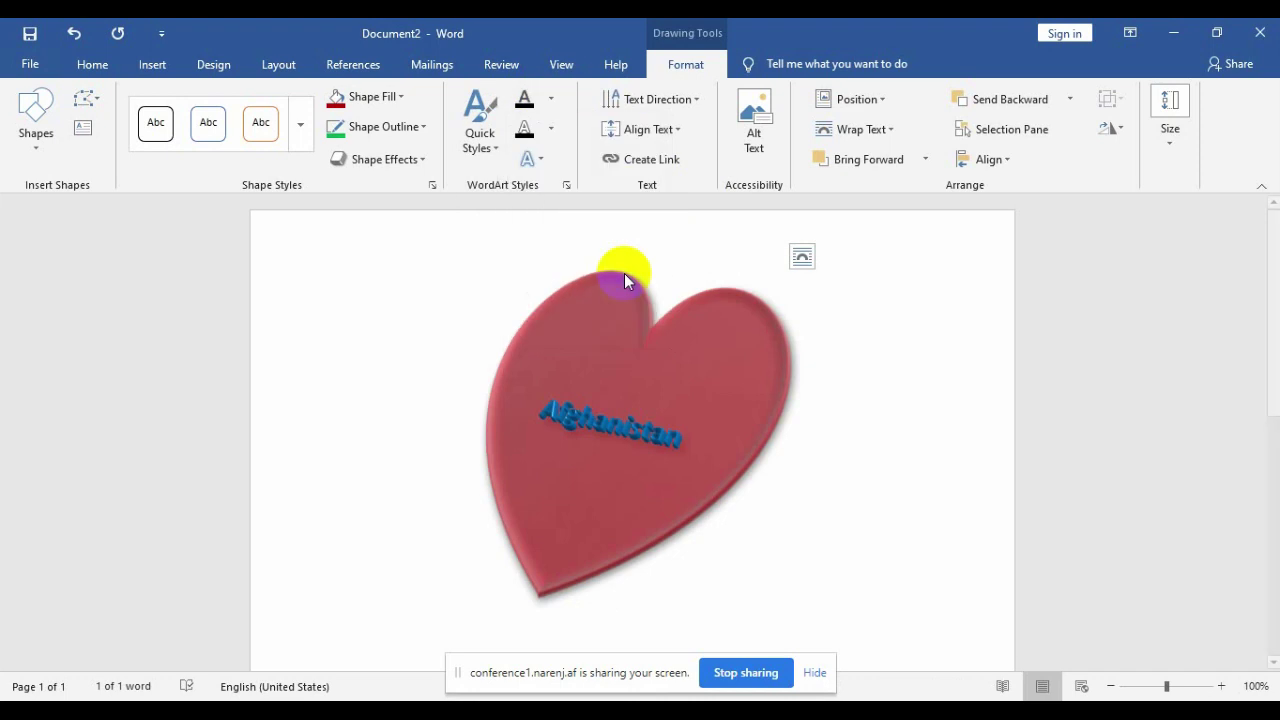
click(543, 134)
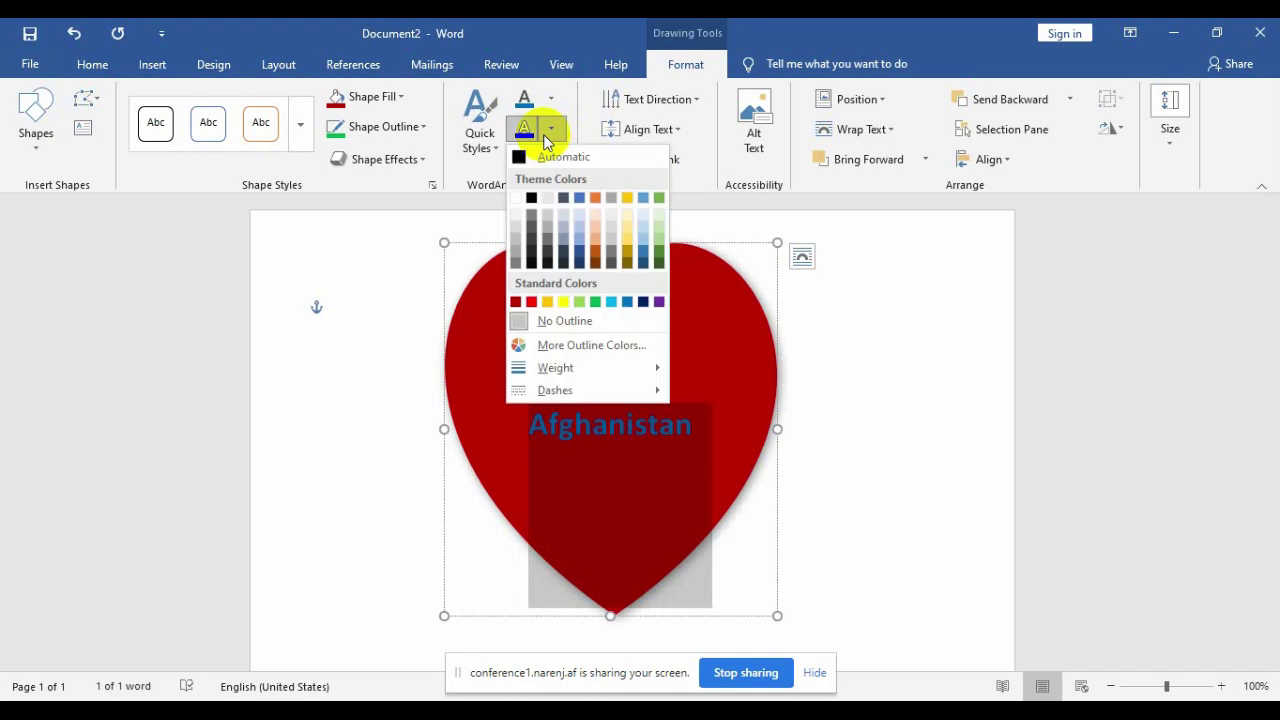
click(565, 303)
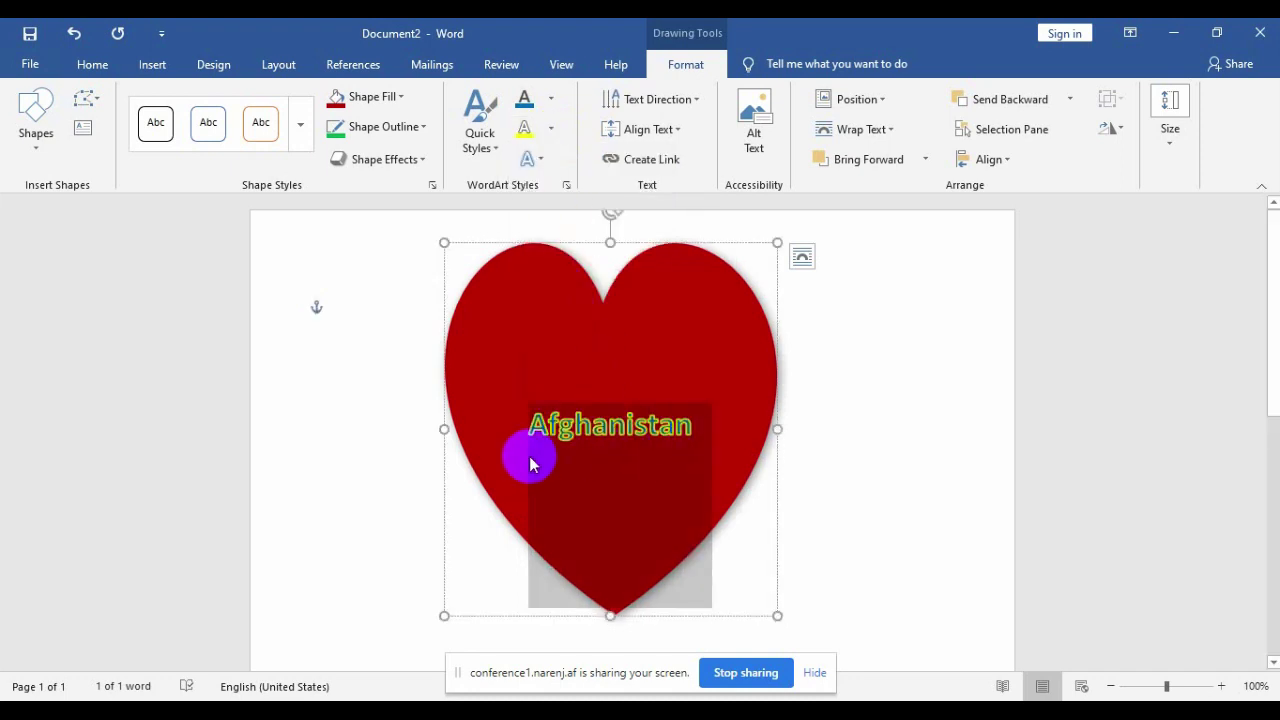
Apply the Glow: 8 point; Gold, Accent color 4 text effect to 'Afghanistan'.
click(540, 160)
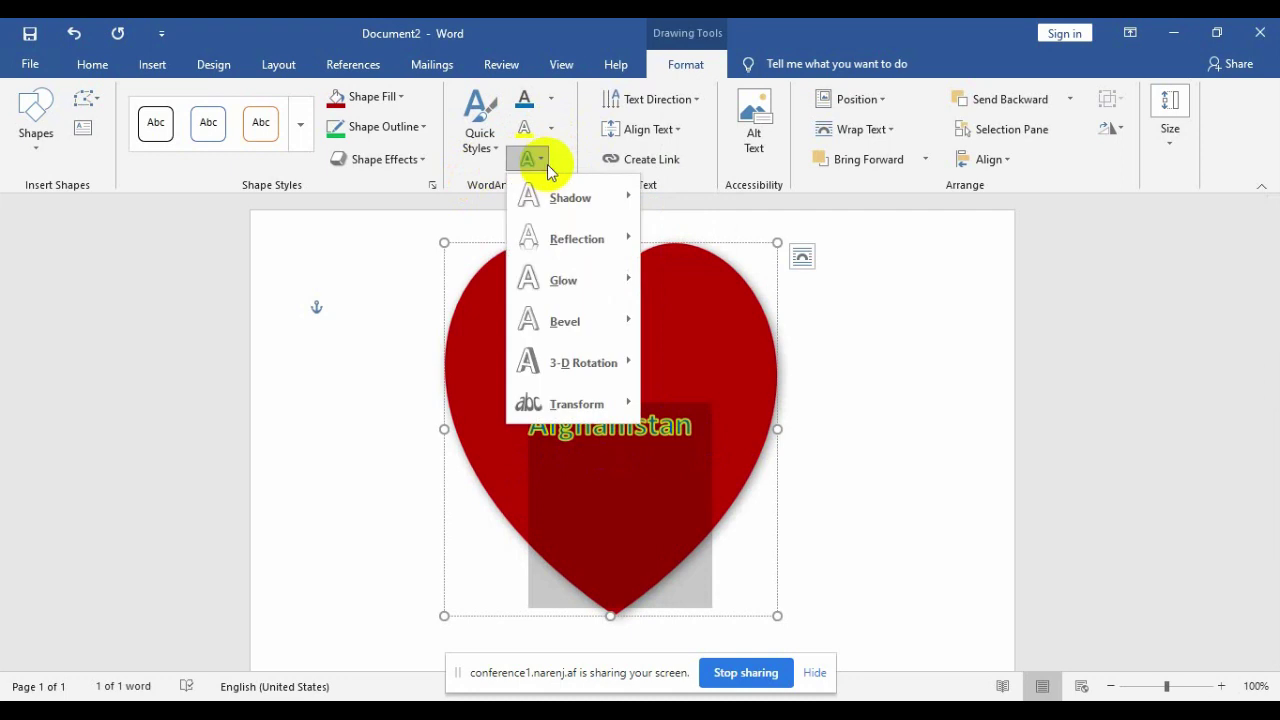
mouse_move(583, 362)
mouse_move(585, 333)
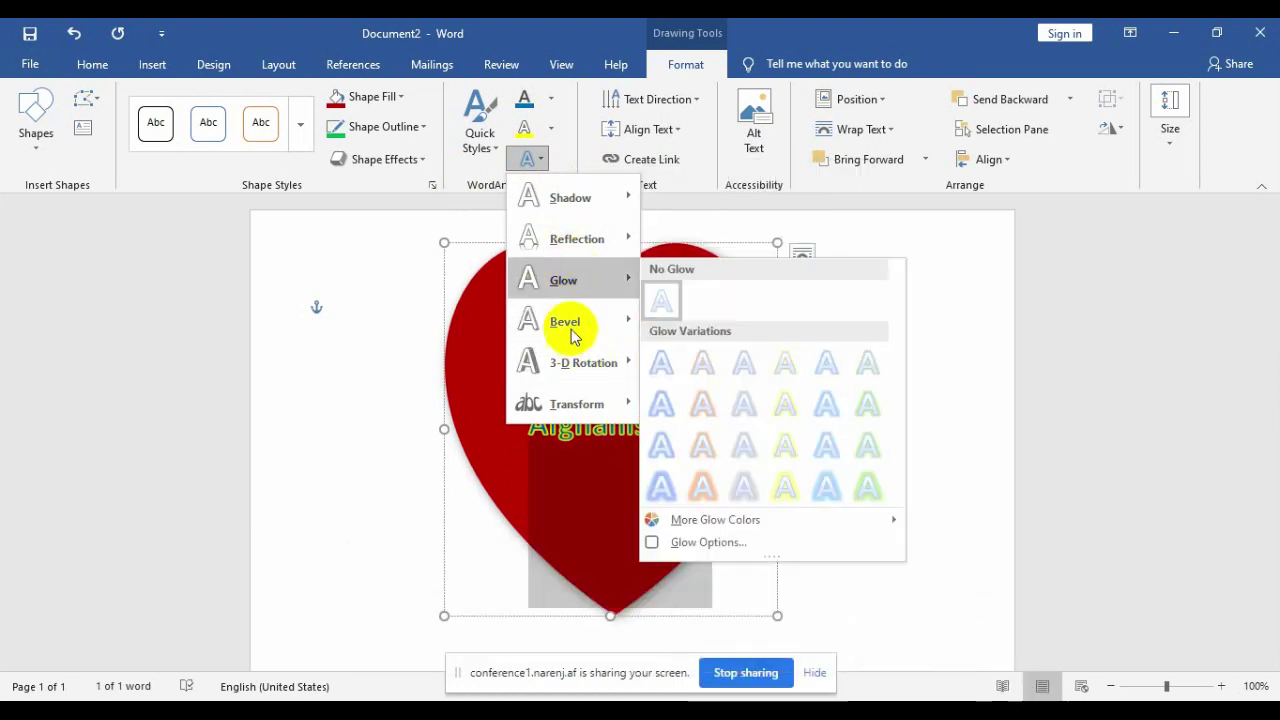
mouse_move(562, 245)
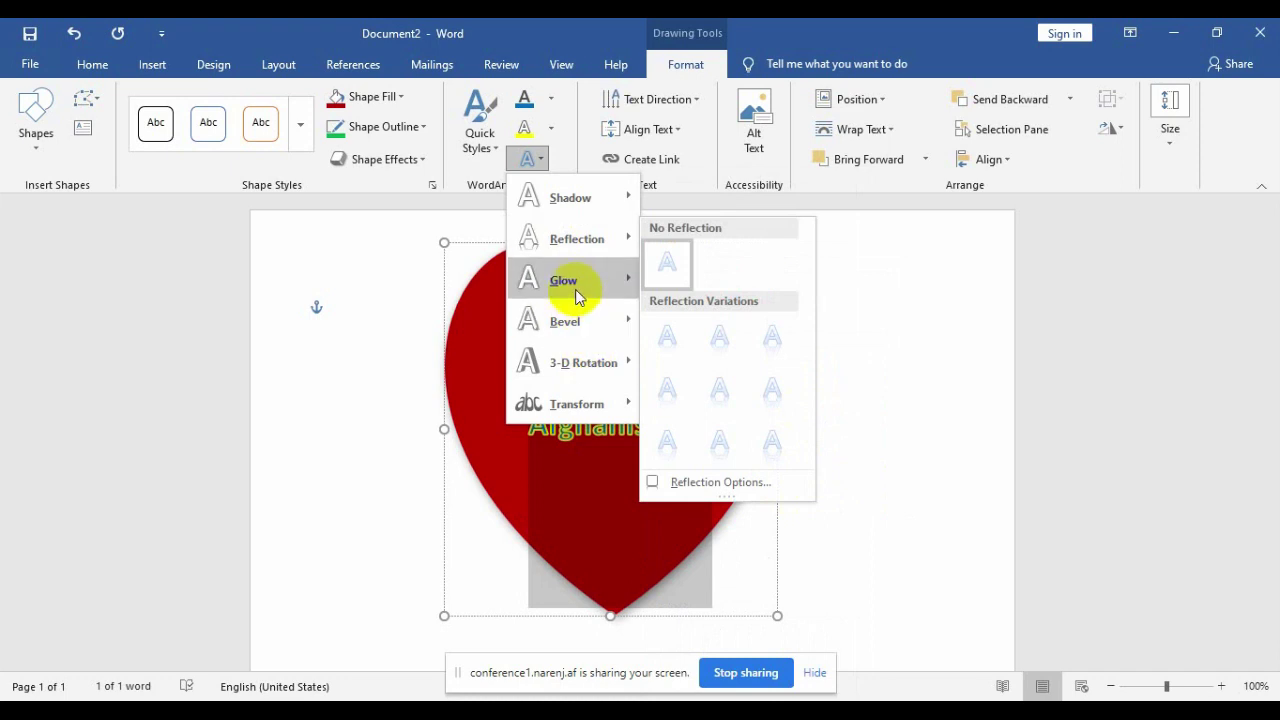
mouse_move(575, 289)
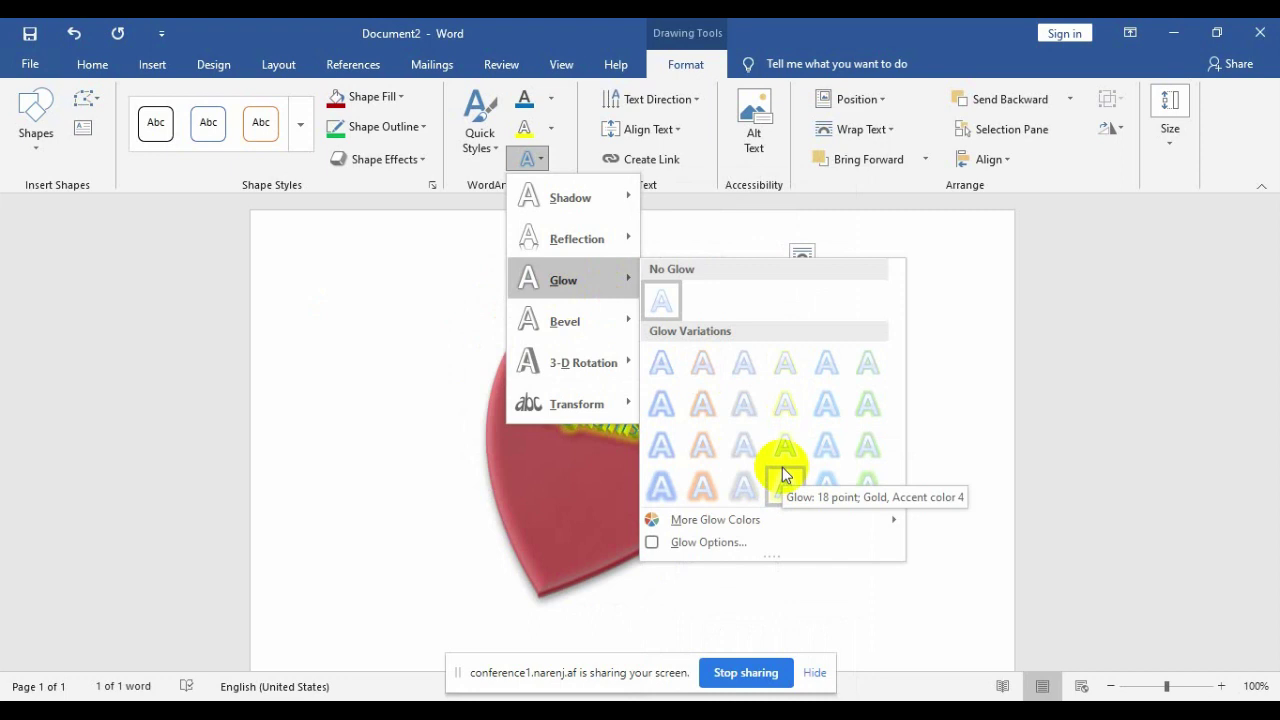
click(756, 412)
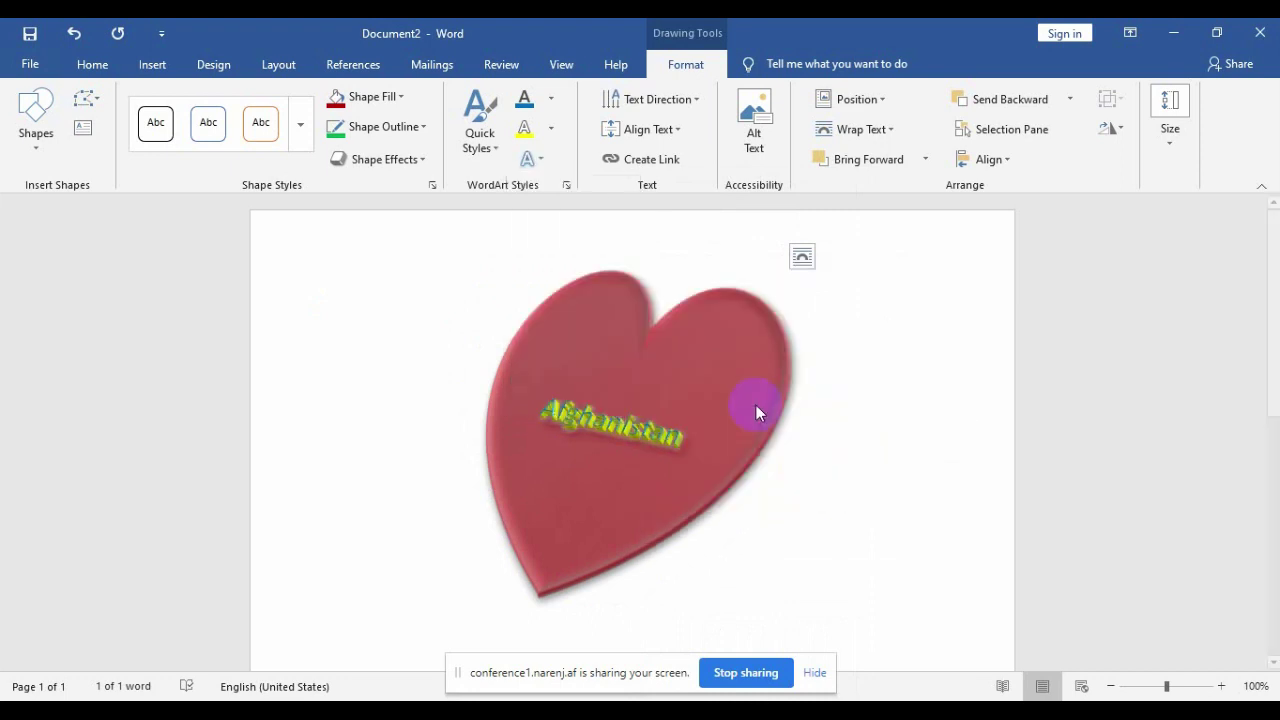